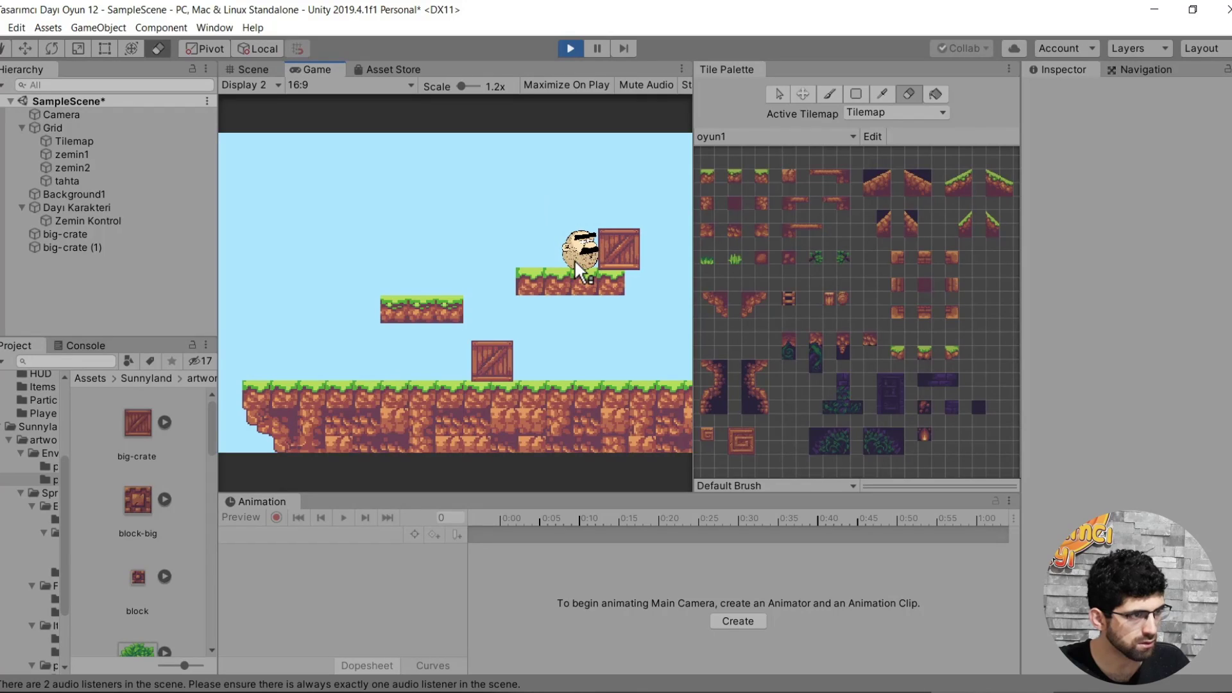
Scroll the Scene view over the Sunnyland level with the player, two frogs and a cherry.
{"action": "scroll", "coordinate": [458, 226], "scroll_direction": "down", "scroll_amount": 2}
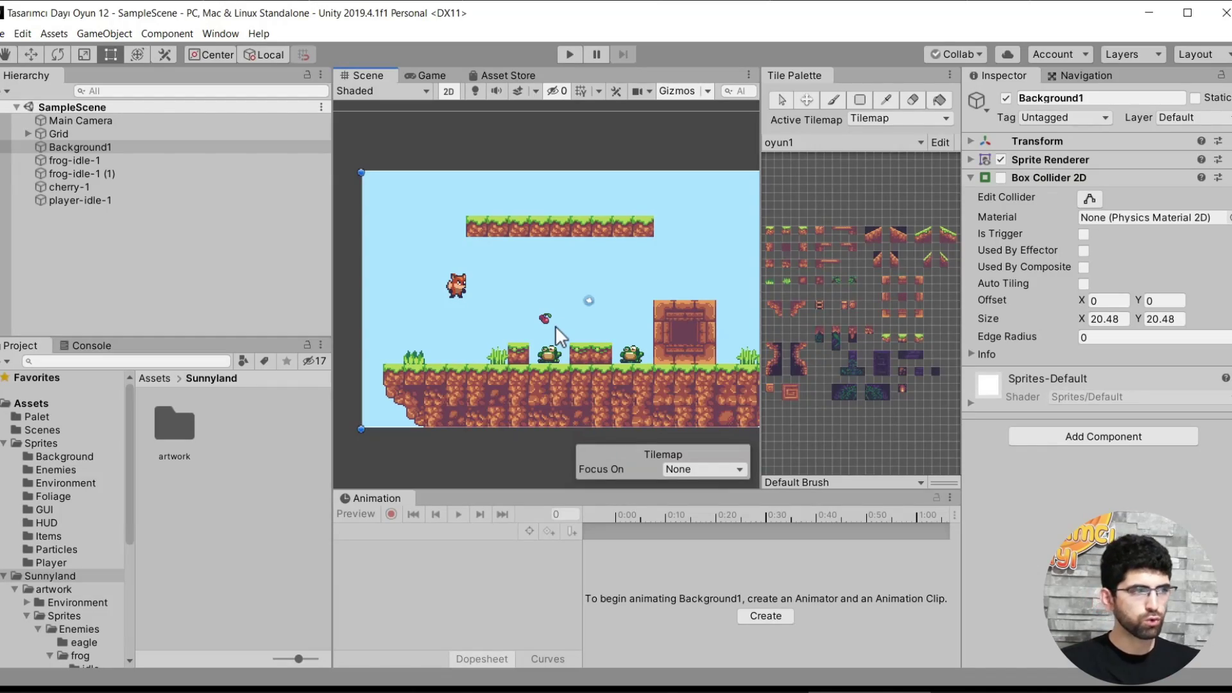
Delete player-idle-1, frog-idle-1, frog-idle-1 (1) and cherry-1 from SampleScene.
{"action": "scroll", "coordinate": [479, 330], "scroll_direction": "up", "scroll_amount": 3}
{"action": "left_click", "coordinate": [444, 263]}
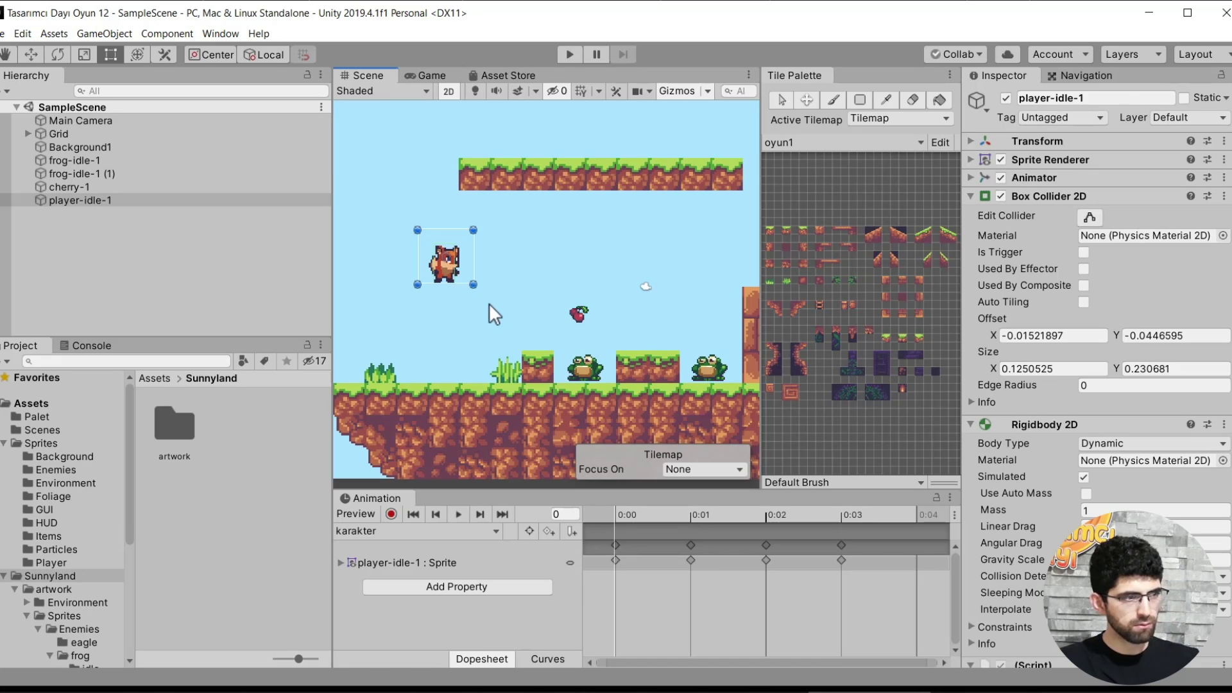
{"action": "key", "text": "Delete"}
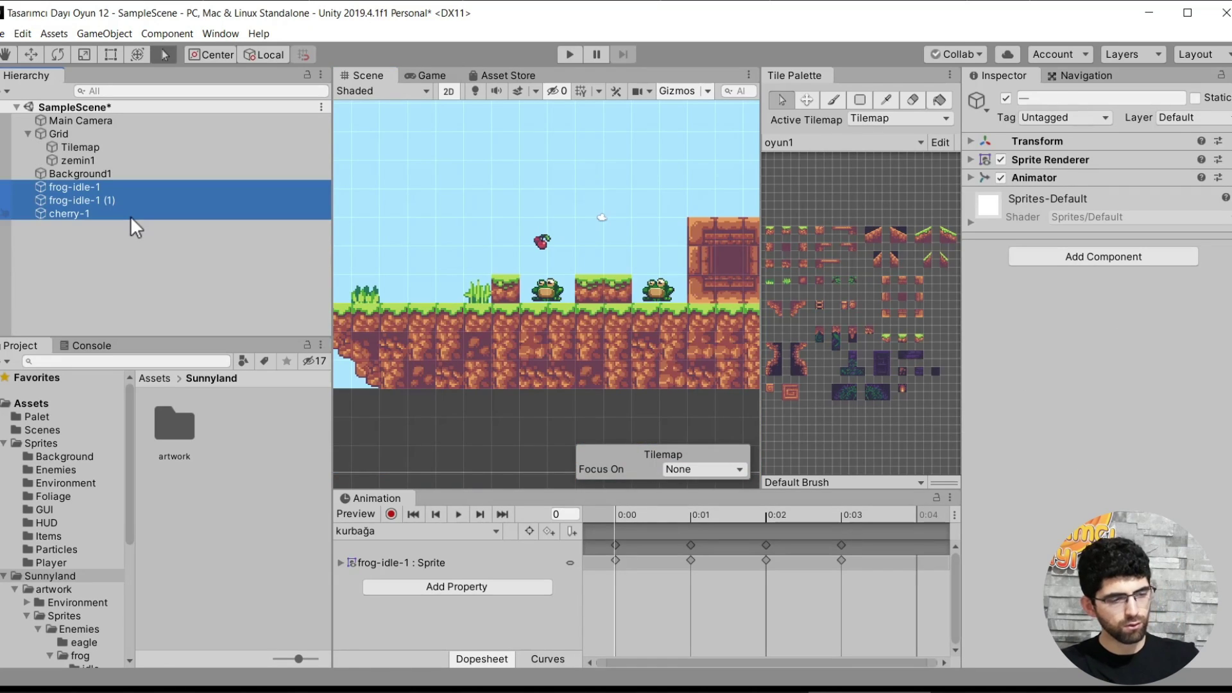
{"action": "key", "text": "Delete"}
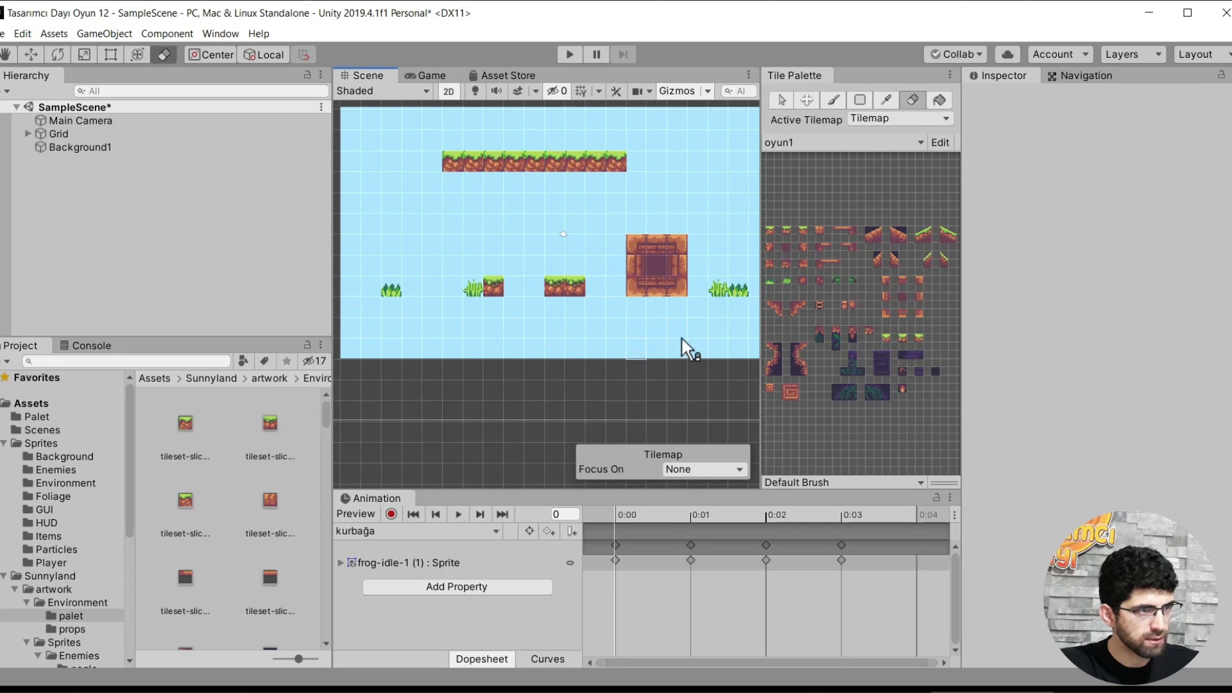
{"action": "left_click", "coordinate": [783, 101]}
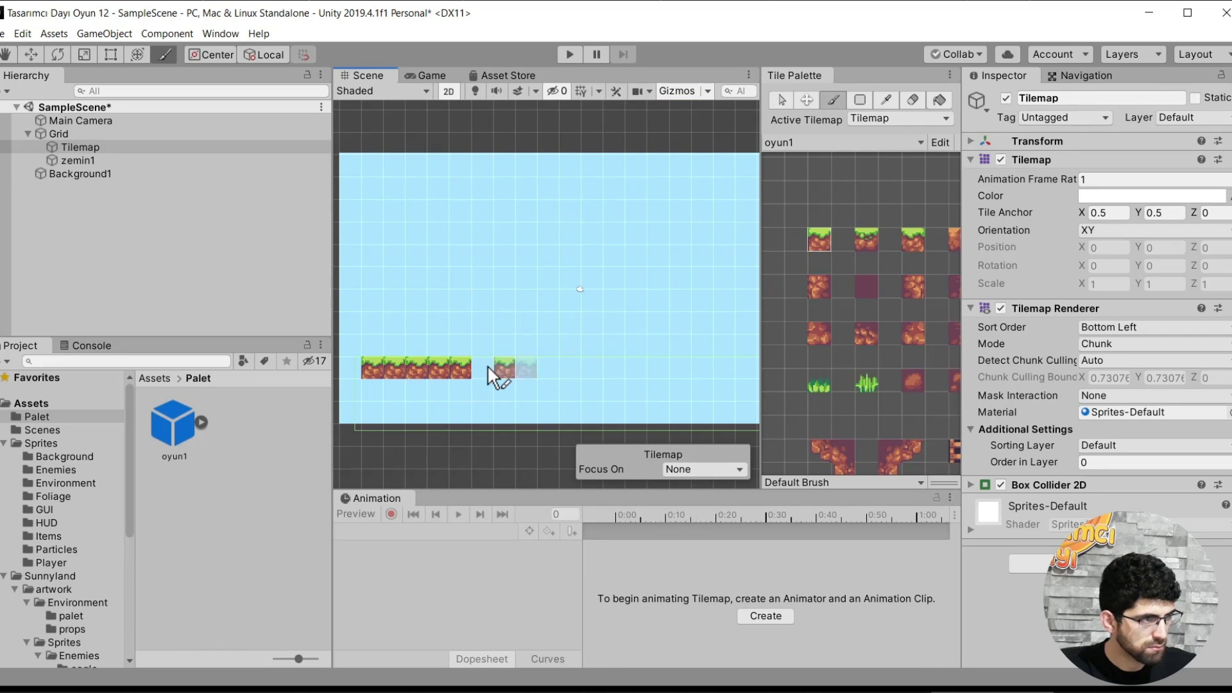
Choose the 2x2 corner block and dirt tiles in the Tile Palette for painting on zemin1.
{"action": "middle_click_drag", "start_coordinate": [853, 462], "coordinate": [854, 360]}
{"action": "left_click_drag", "start_coordinate": [822, 350], "coordinate": [850, 378]}
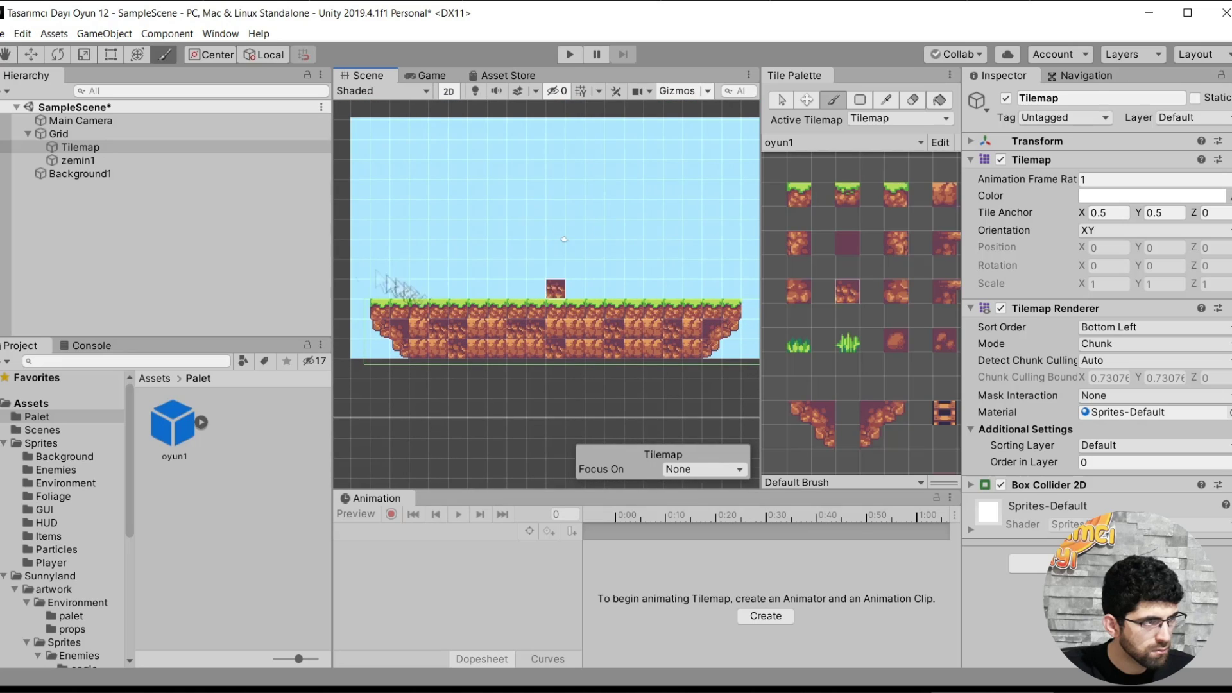
{"action": "left_click", "coordinate": [103, 159]}
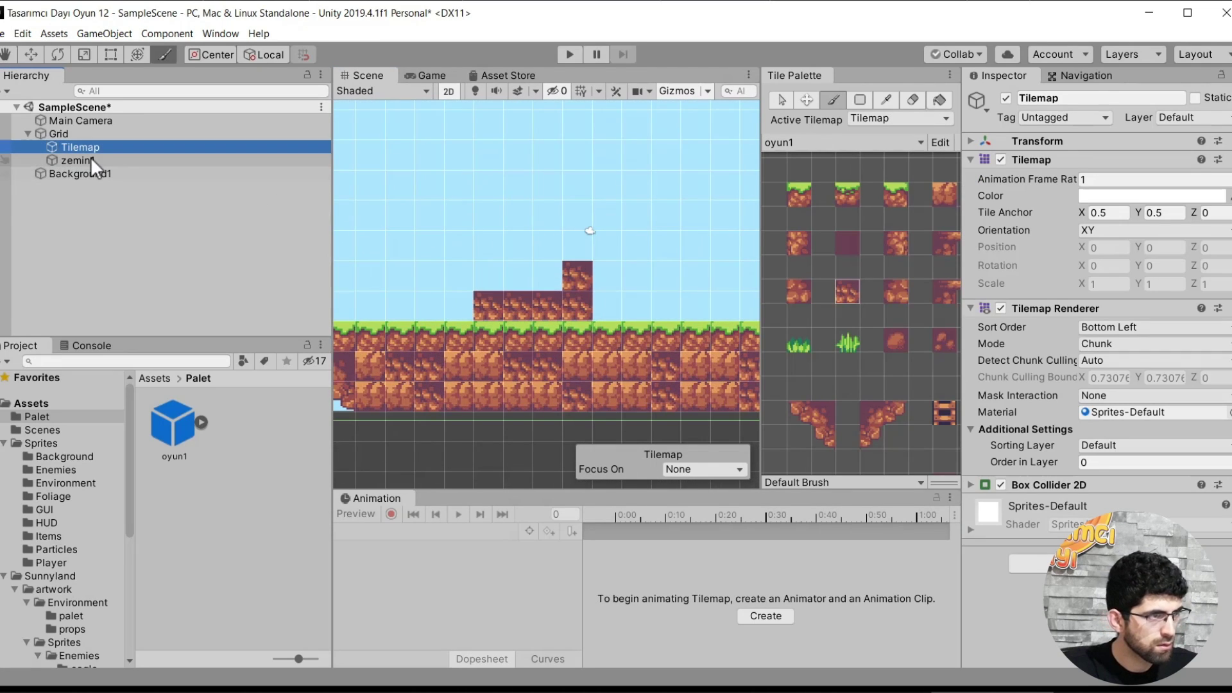
{"action": "scroll", "coordinate": [810, 332], "scroll_direction": "up", "scroll_amount": 1}
{"action": "left_click", "coordinate": [803, 322]}
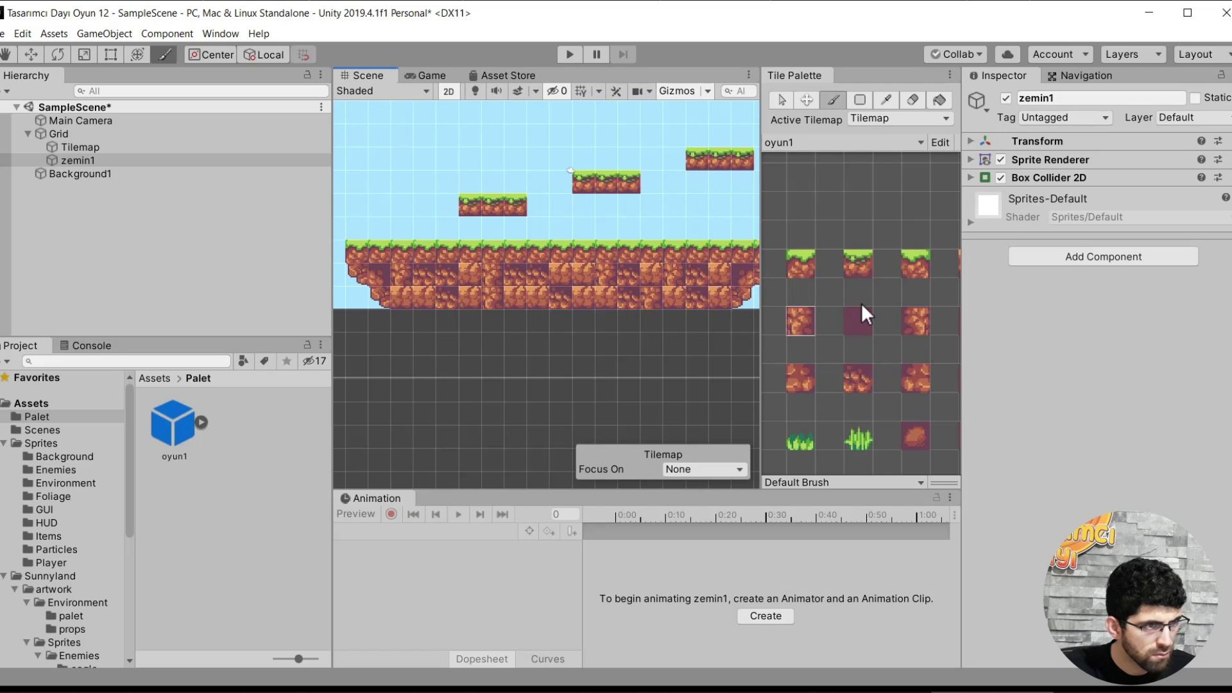
{"action": "left_click", "coordinate": [800, 379]}
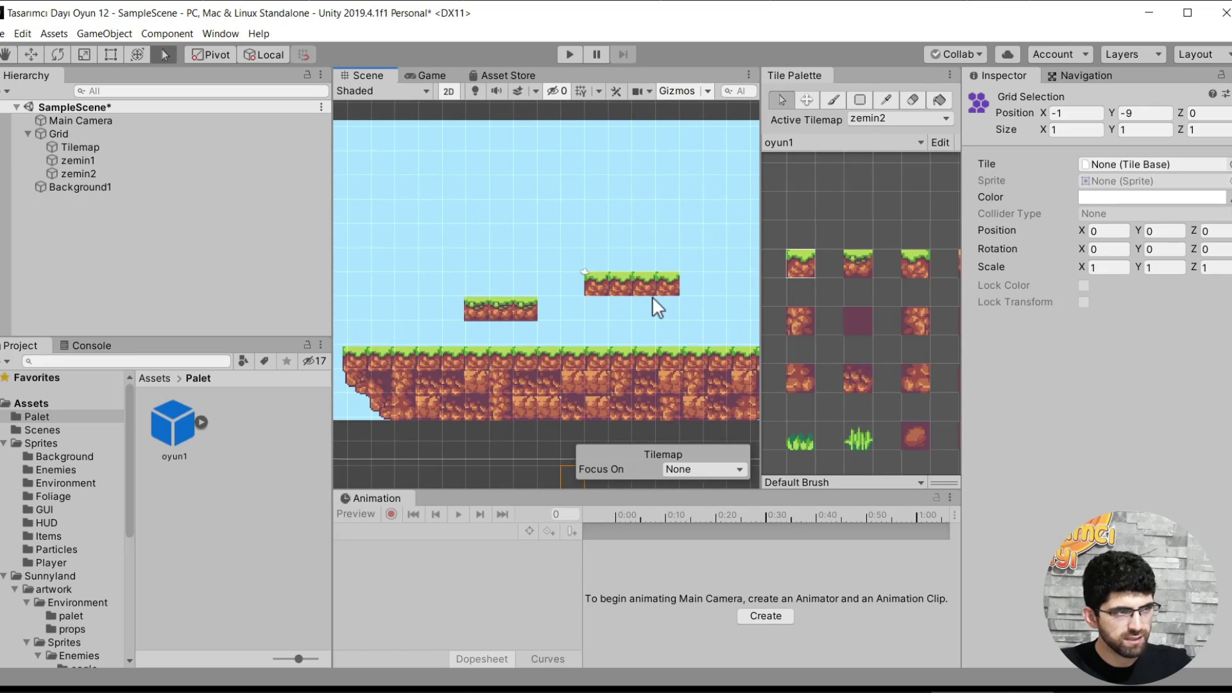
{"action": "scroll", "coordinate": [652, 296], "scroll_direction": "down", "scroll_amount": 2}
{"action": "scroll", "coordinate": [653, 301], "scroll_direction": "up", "scroll_amount": 1}
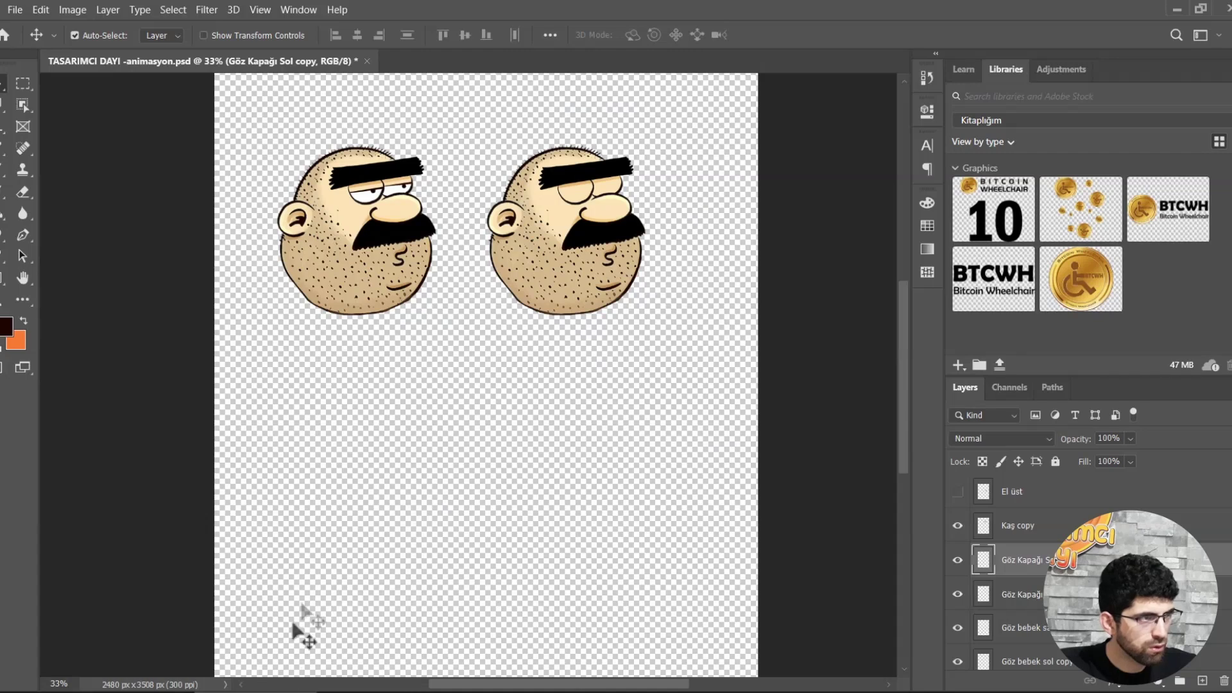
Convert the Kaş copy layer into a Smart Object.
{"action": "scroll", "coordinate": [494, 385], "scroll_direction": "up", "scroll_amount": 2, "text": "alt"}
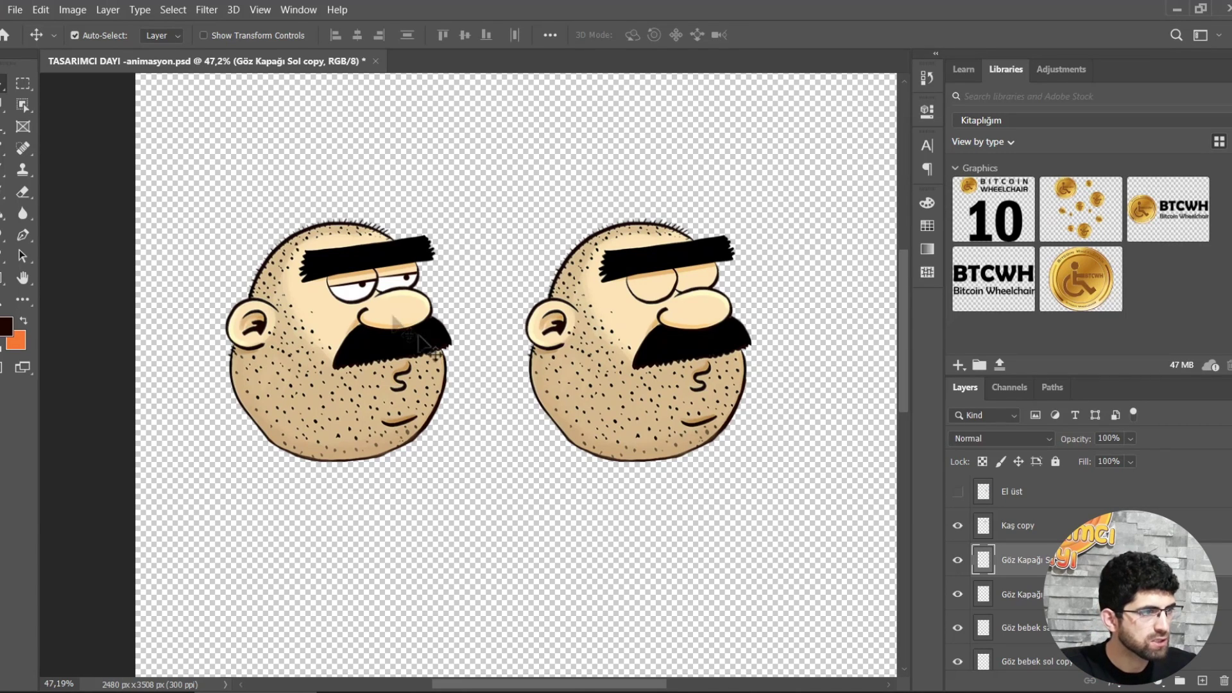
{"action": "left_click", "coordinate": [497, 546]}
{"action": "left_click", "coordinate": [576, 493]}
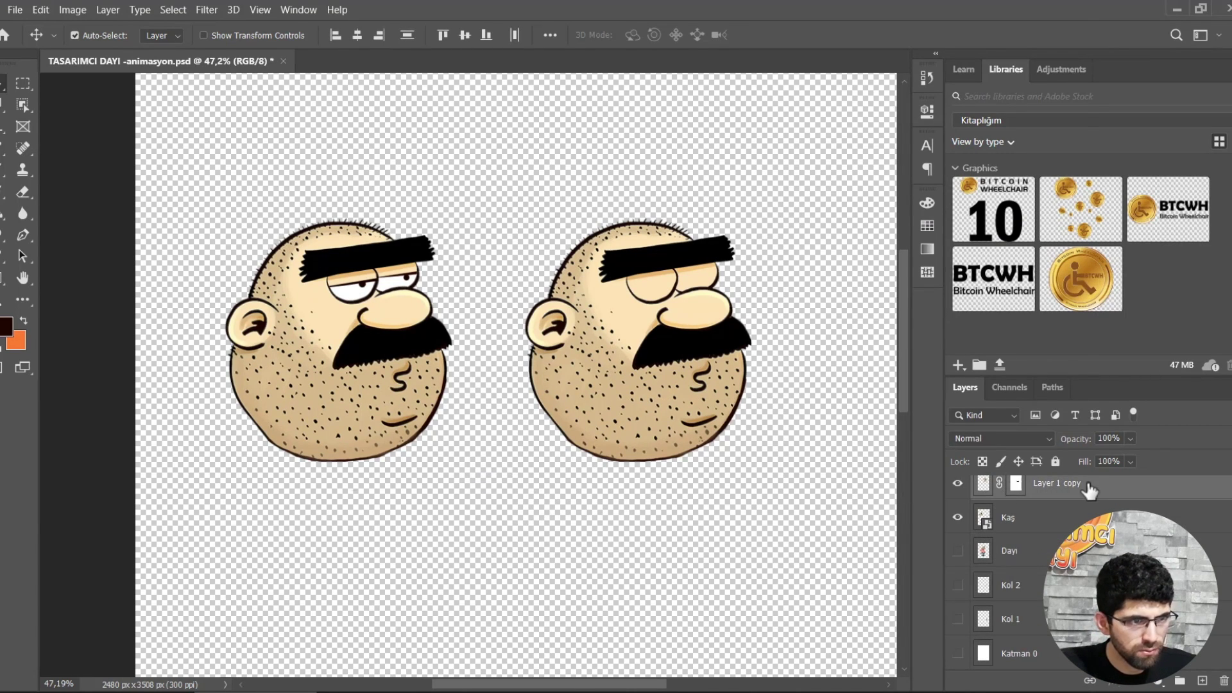
{"action": "right_click", "coordinate": [1089, 490]}
{"action": "left_click", "coordinate": [940, 222]}
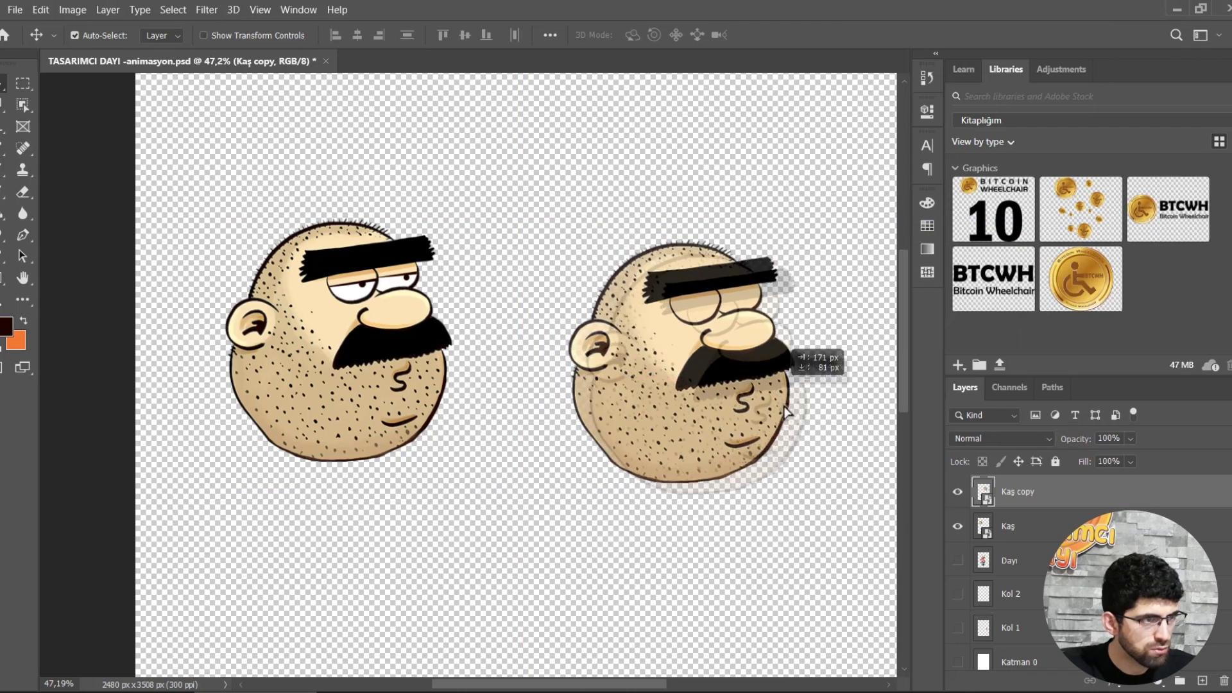
Quick-export the Kaş and Kaş copy layers together as PNG images.
{"action": "left_click", "coordinate": [395, 369], "text": "shift"}
{"action": "right_click", "coordinate": [1092, 526]}
{"action": "left_click", "coordinate": [934, 83]}
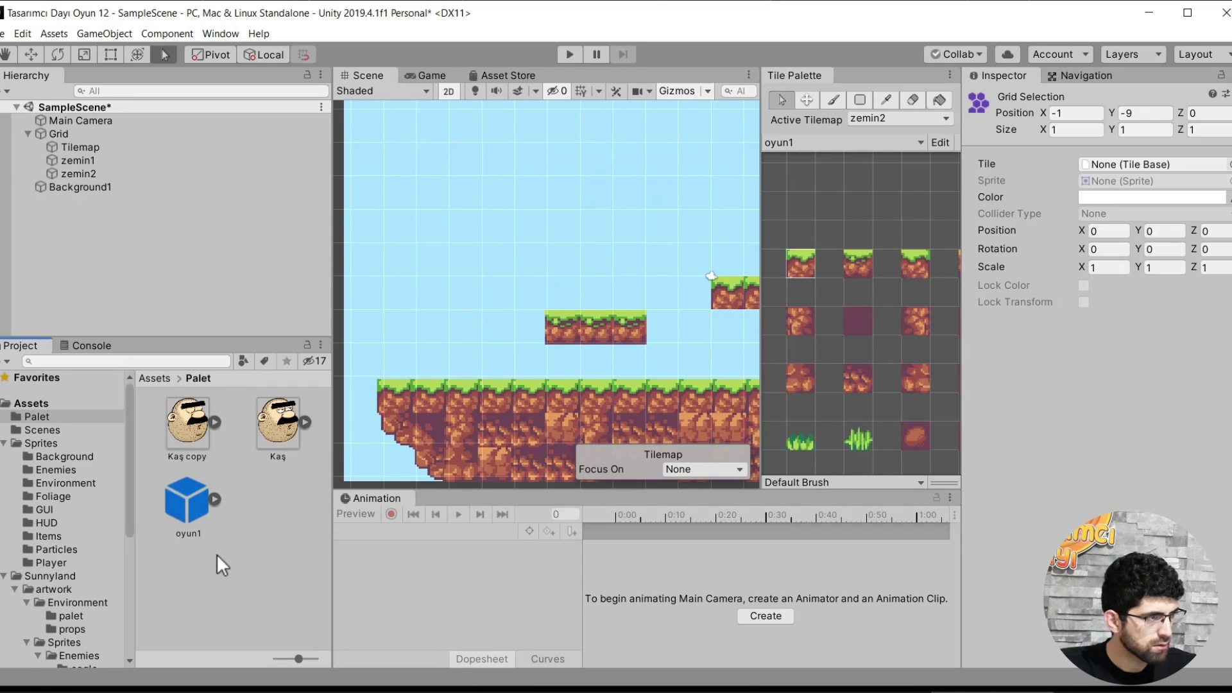
{"action": "left_click", "coordinate": [251, 544]}
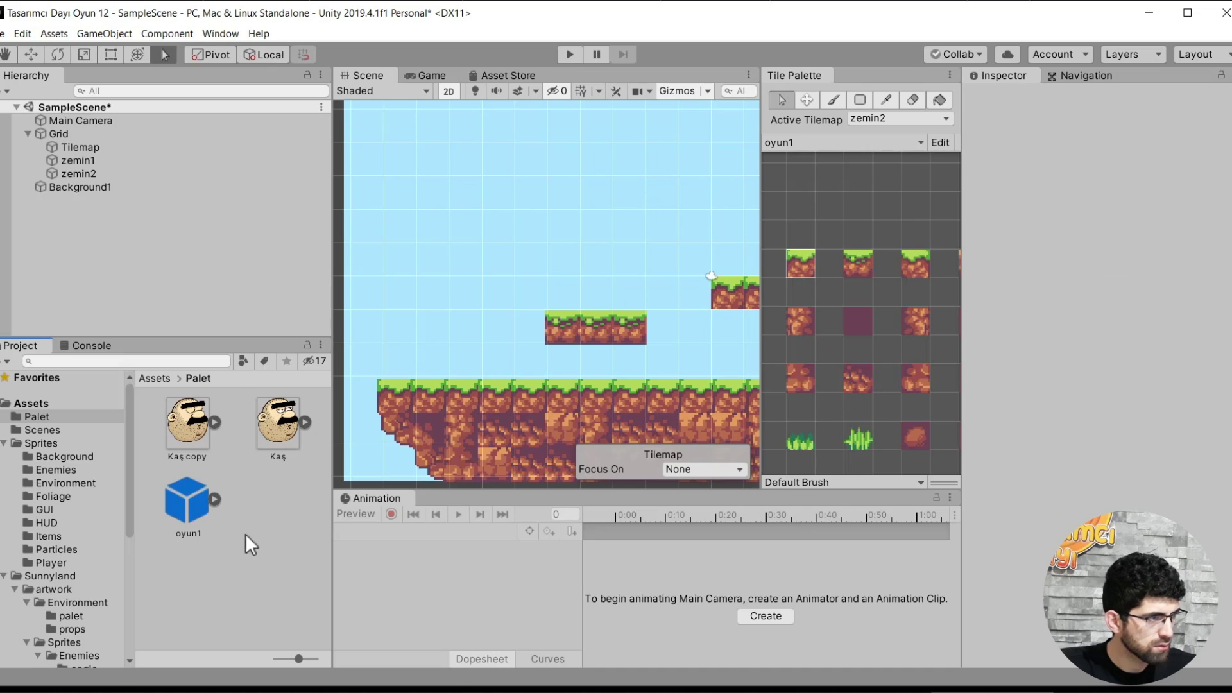
Drag the Kaş and Kaş copy images into the scene, saving the animation as dayıkafası.
{"action": "left_click", "coordinate": [197, 440]}
{"action": "left_click", "coordinate": [278, 424], "text": "ctrl"}
{"action": "left_click", "coordinate": [273, 500]}
{"action": "left_click", "coordinate": [191, 438]}
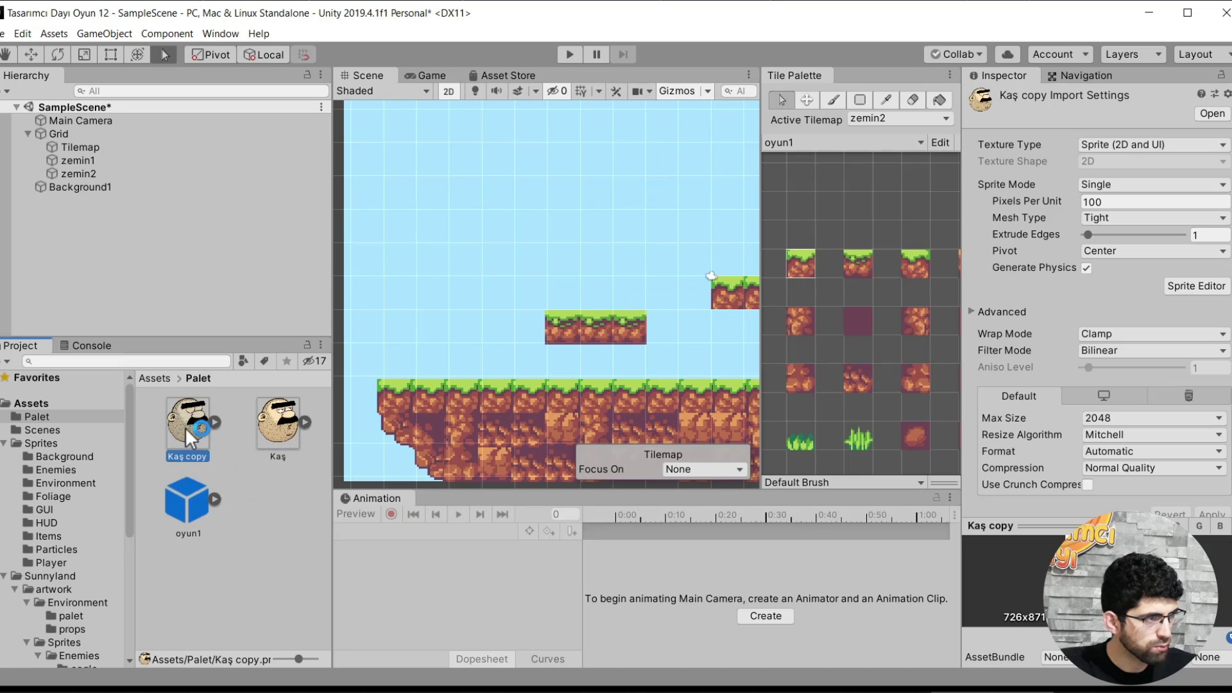
{"action": "left_click", "coordinate": [278, 424], "text": "ctrl"}
{"action": "left_click_drag", "start_coordinate": [278, 423], "coordinate": [487, 276]}
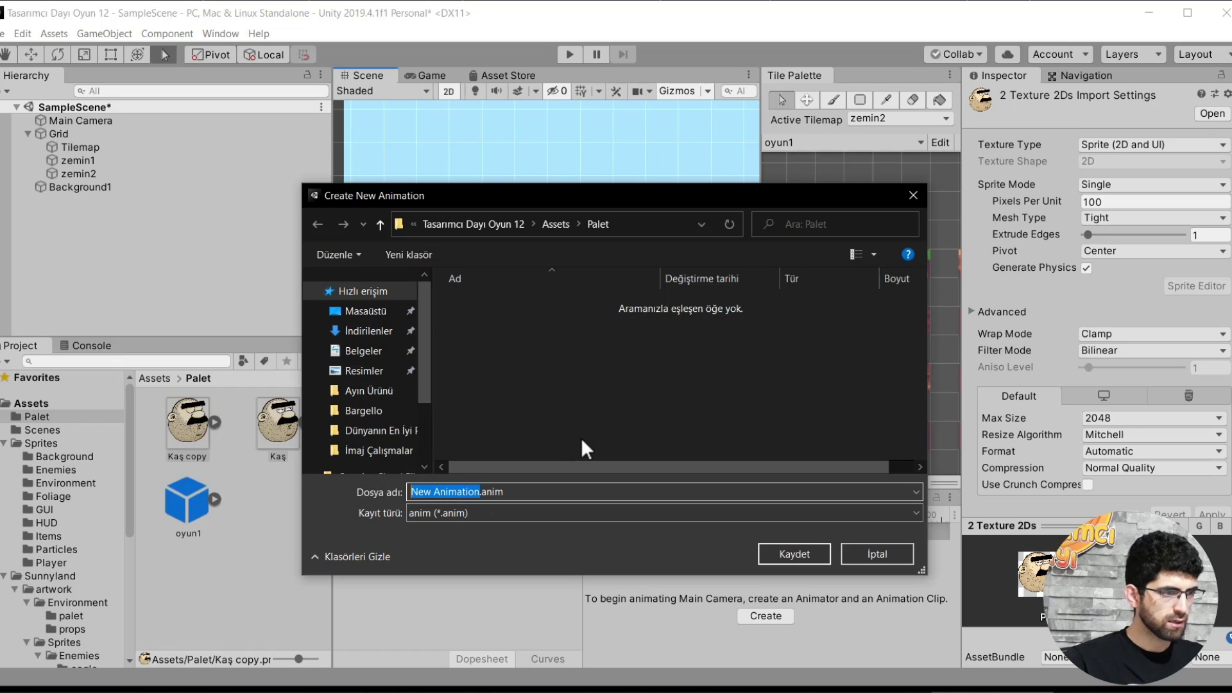
{"action": "type", "text": "dayıkafası"}
{"action": "key", "text": "Return"}
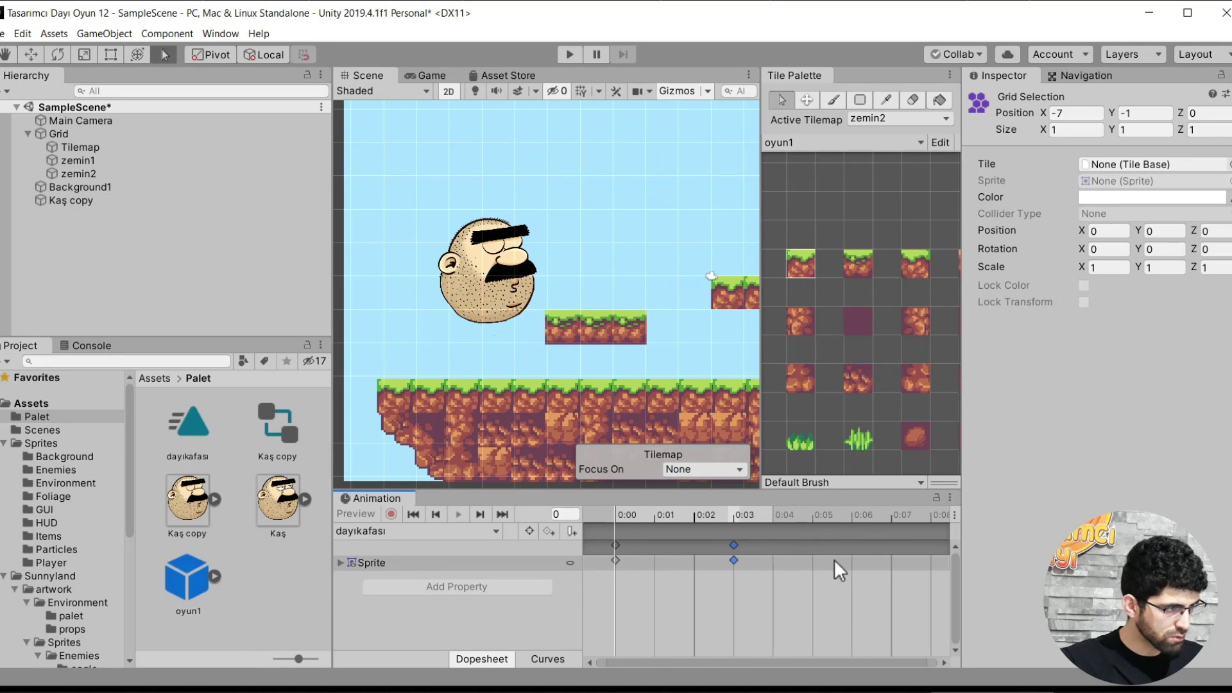
Shrink the head and set it on the grassy ground.
{"action": "left_click", "coordinate": [475, 276]}
{"action": "left_click_drag", "start_coordinate": [462, 308], "coordinate": [472, 372]}
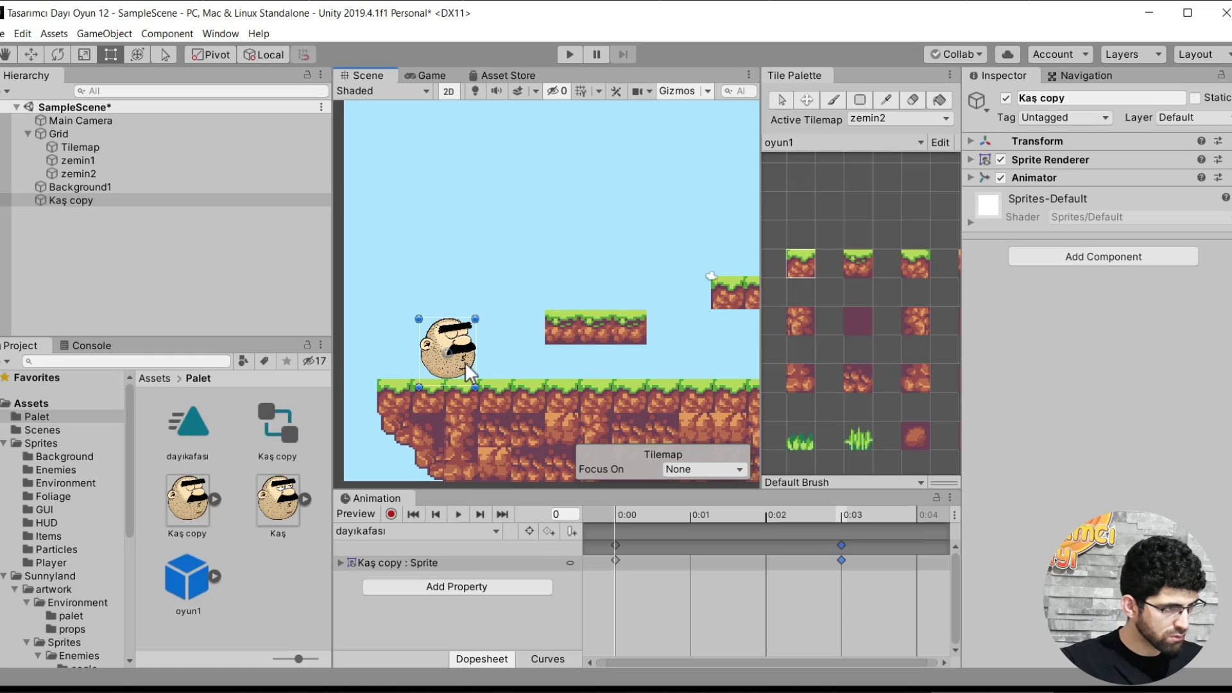
{"action": "scroll", "coordinate": [466, 364], "scroll_direction": "up", "scroll_amount": 3}
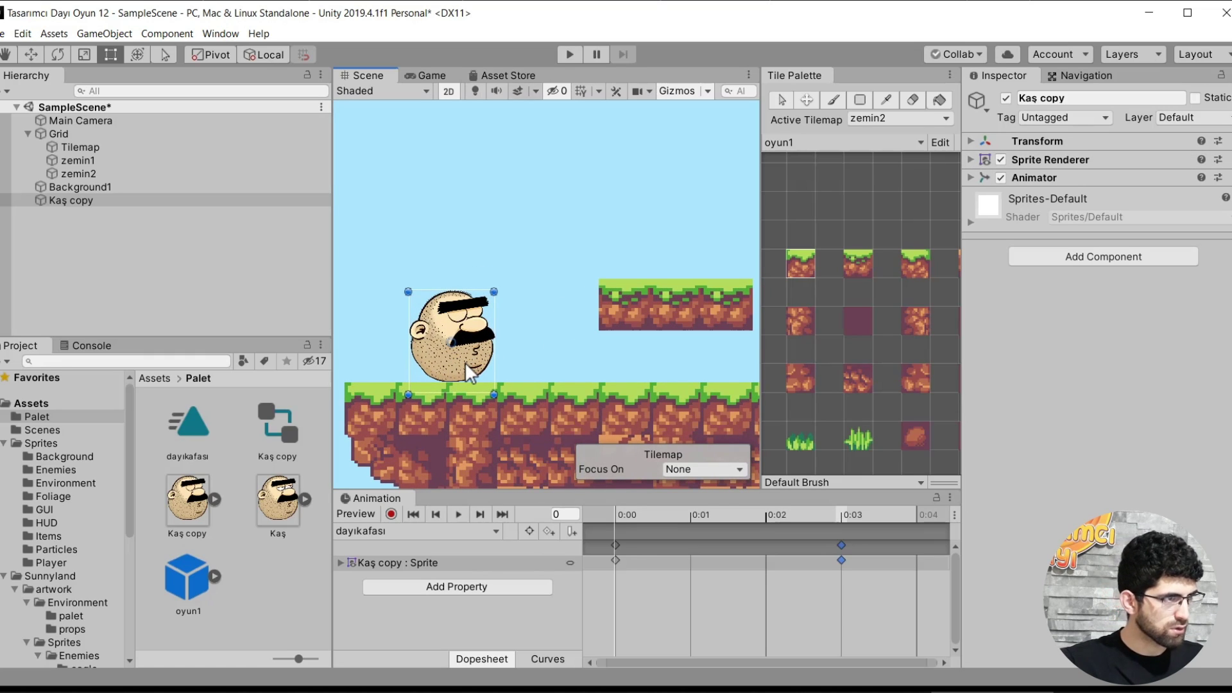
Add a Box Collider 2D to the head and trim its bottom and side edges.
{"action": "left_click", "coordinate": [1084, 257]}
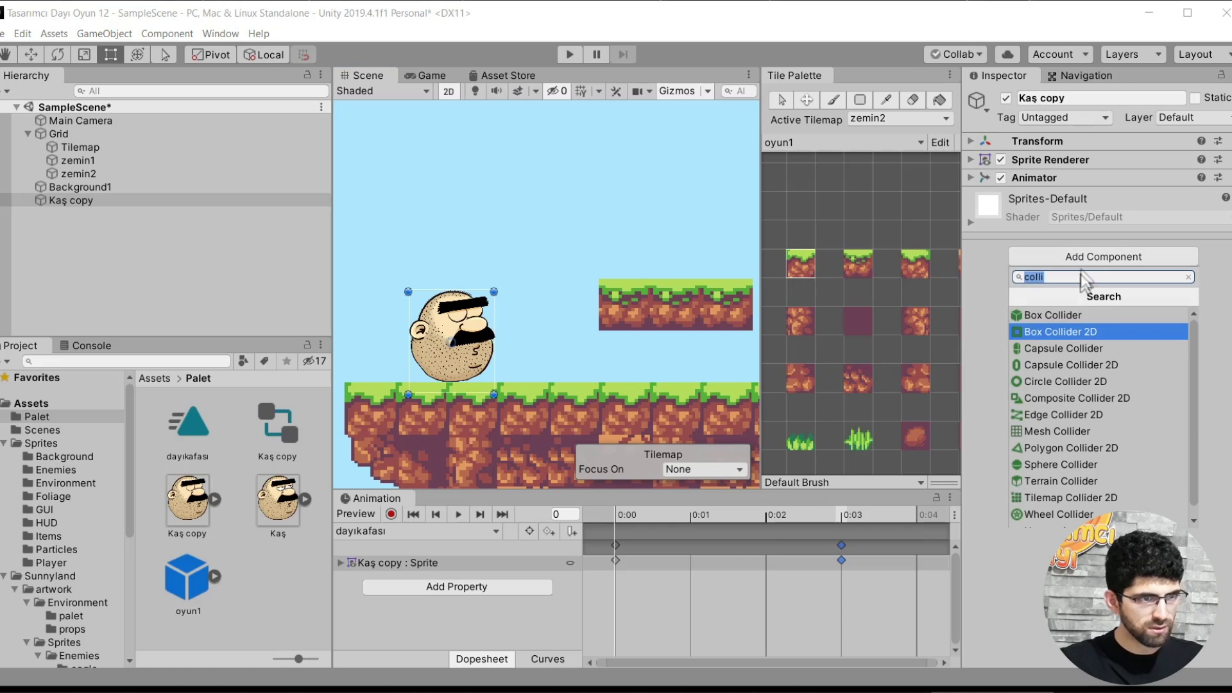
{"action": "left_click", "coordinate": [1076, 333]}
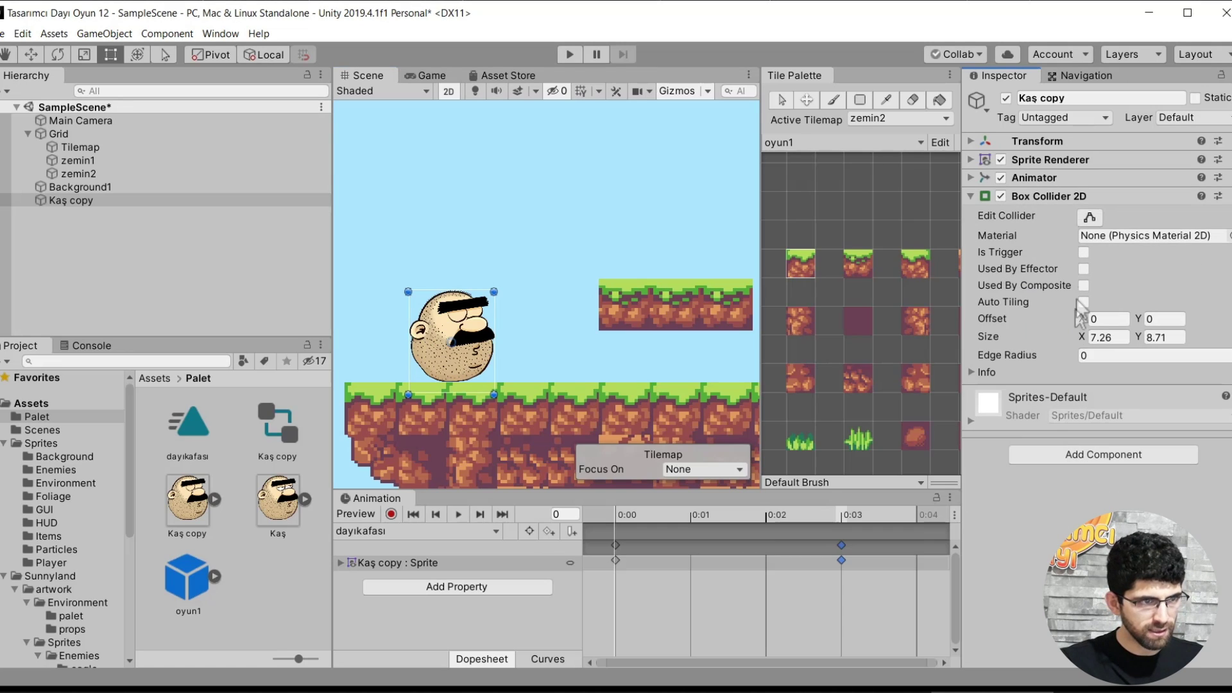
{"action": "left_click", "coordinate": [1089, 218]}
{"action": "scroll", "coordinate": [457, 392], "scroll_direction": "up", "scroll_amount": 3}
{"action": "left_click_drag", "start_coordinate": [457, 393], "coordinate": [459, 380]}
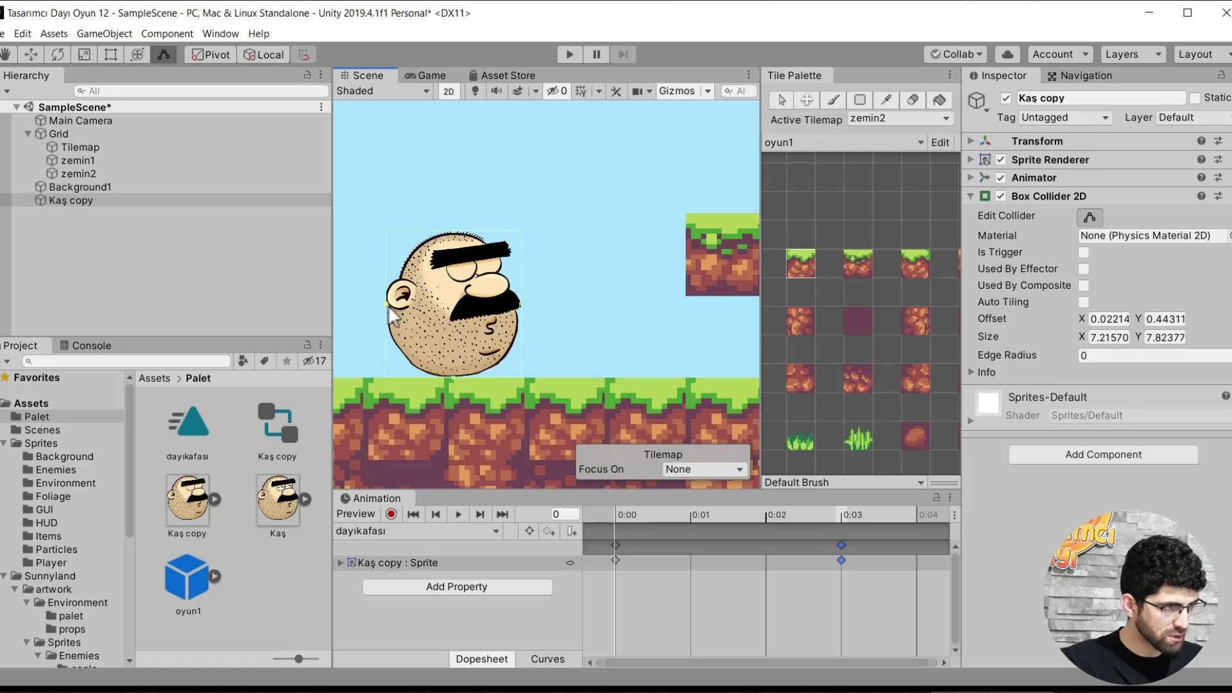
{"action": "left_click_drag", "start_coordinate": [390, 308], "coordinate": [392, 308]}
{"action": "key", "text": "t"}
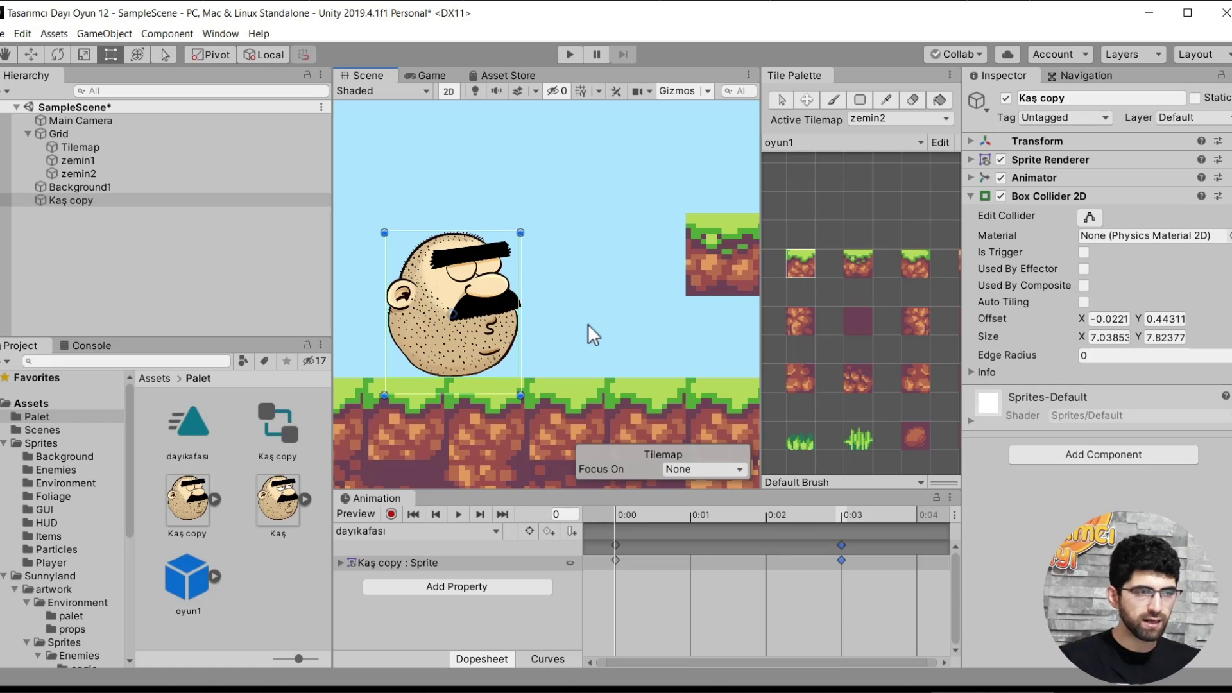
Add a Circle Collider 2D and pull its edges in to fit the face.
{"action": "left_click", "coordinate": [1118, 456]}
{"action": "type", "text": "colli"}
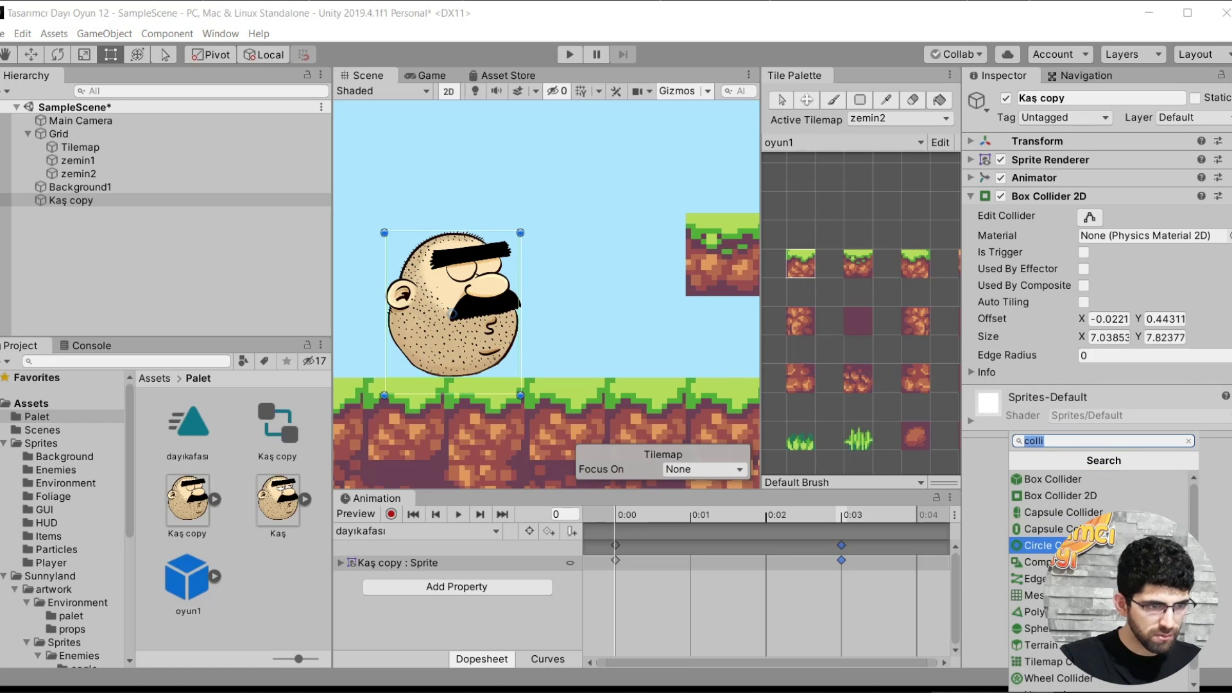
{"action": "key", "text": "Return"}
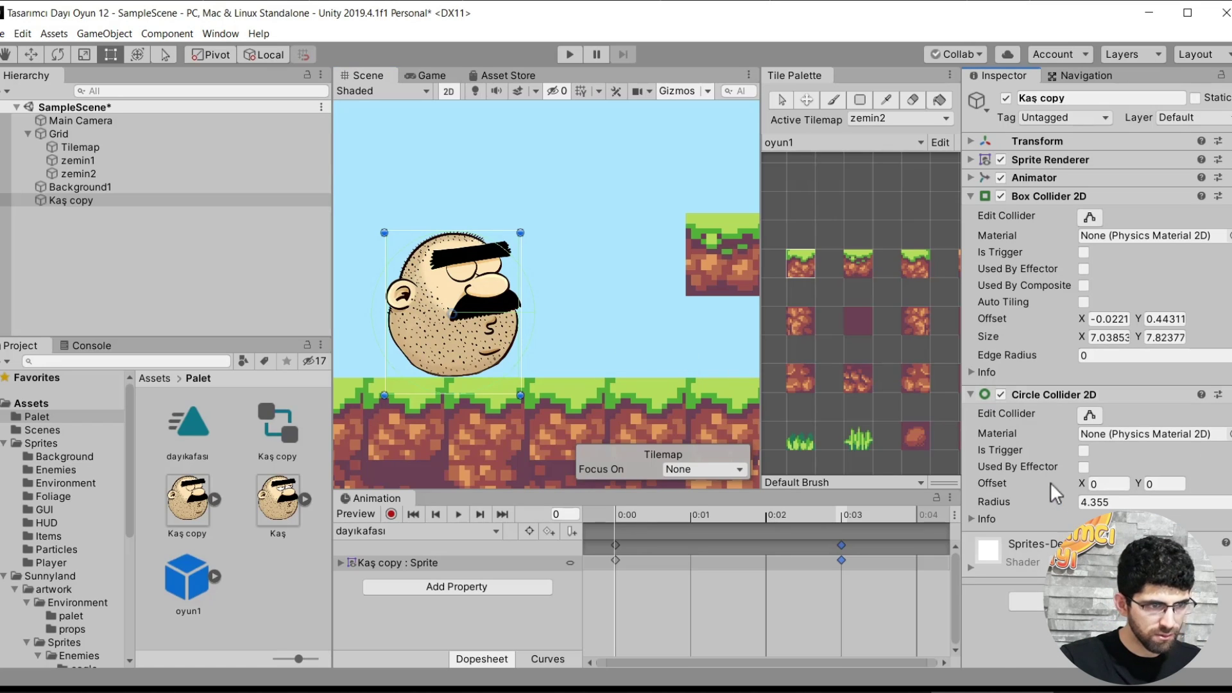
{"action": "key", "text": "f"}
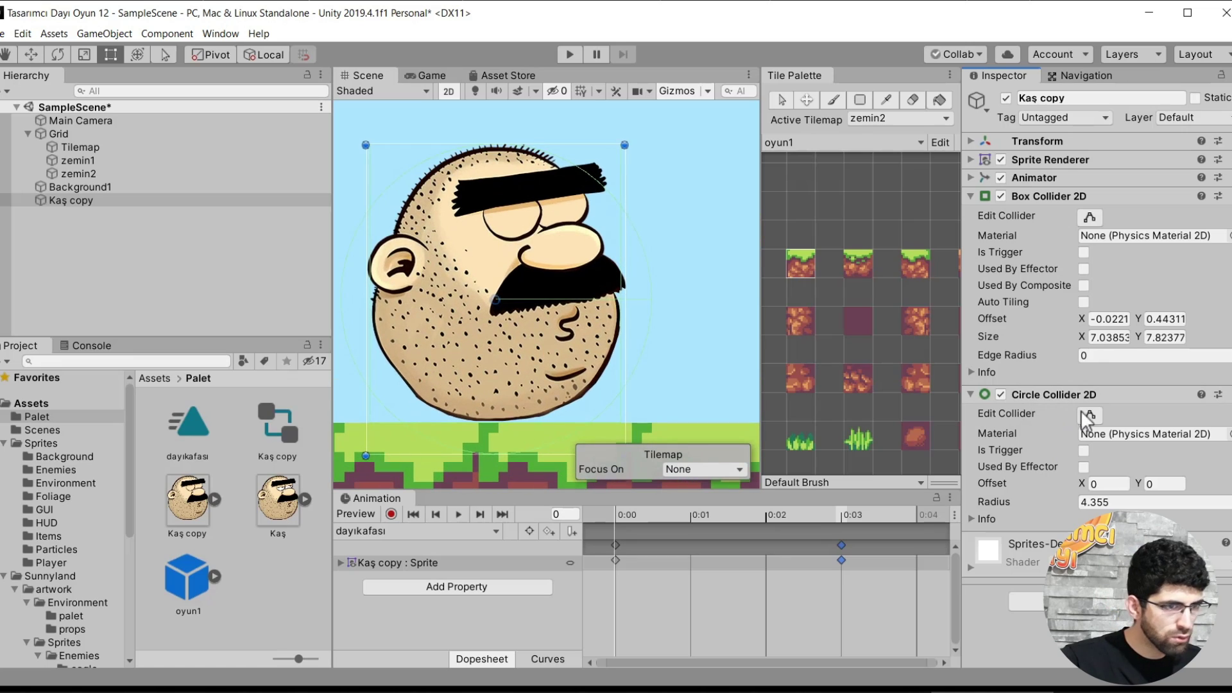
{"action": "left_click", "coordinate": [1091, 413]}
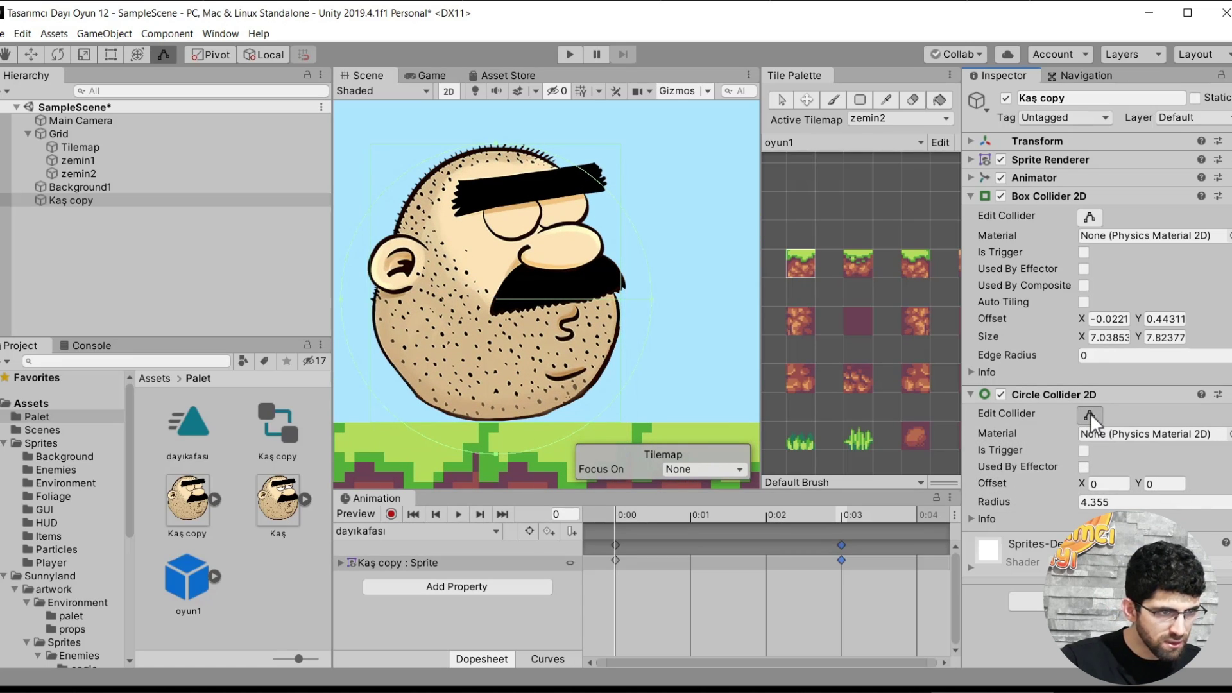
{"action": "left_click_drag", "start_coordinate": [653, 298], "coordinate": [625, 294]}
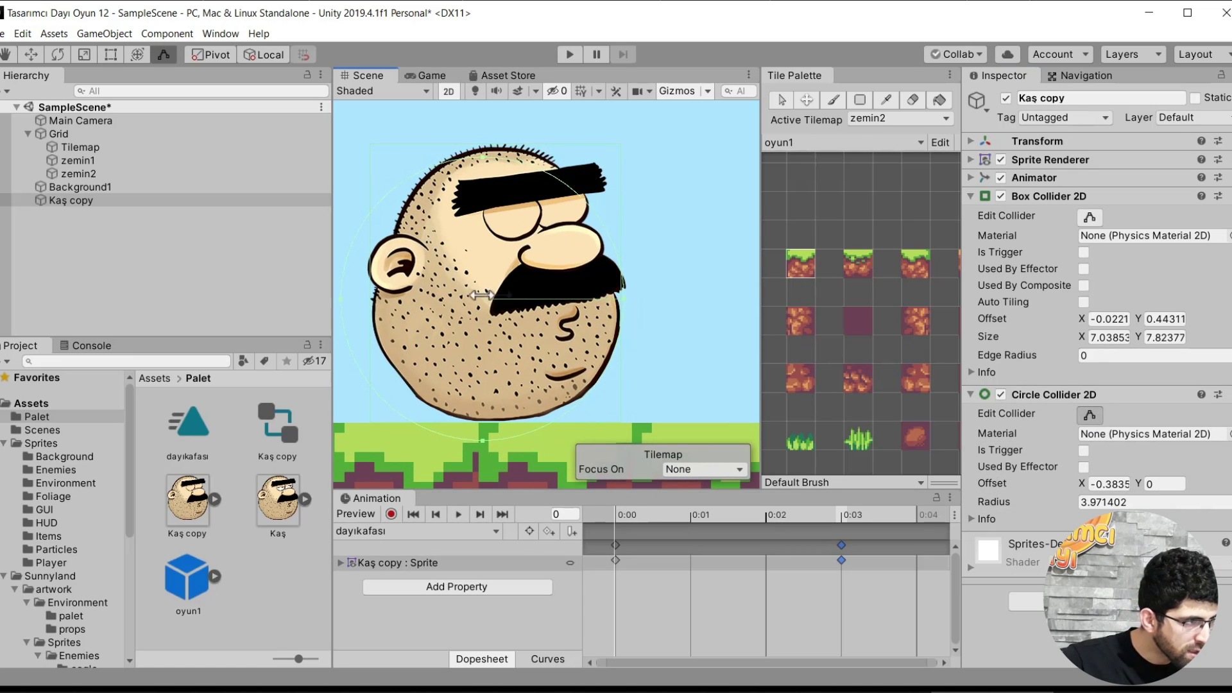
{"action": "left_click_drag", "start_coordinate": [341, 296], "coordinate": [370, 284]}
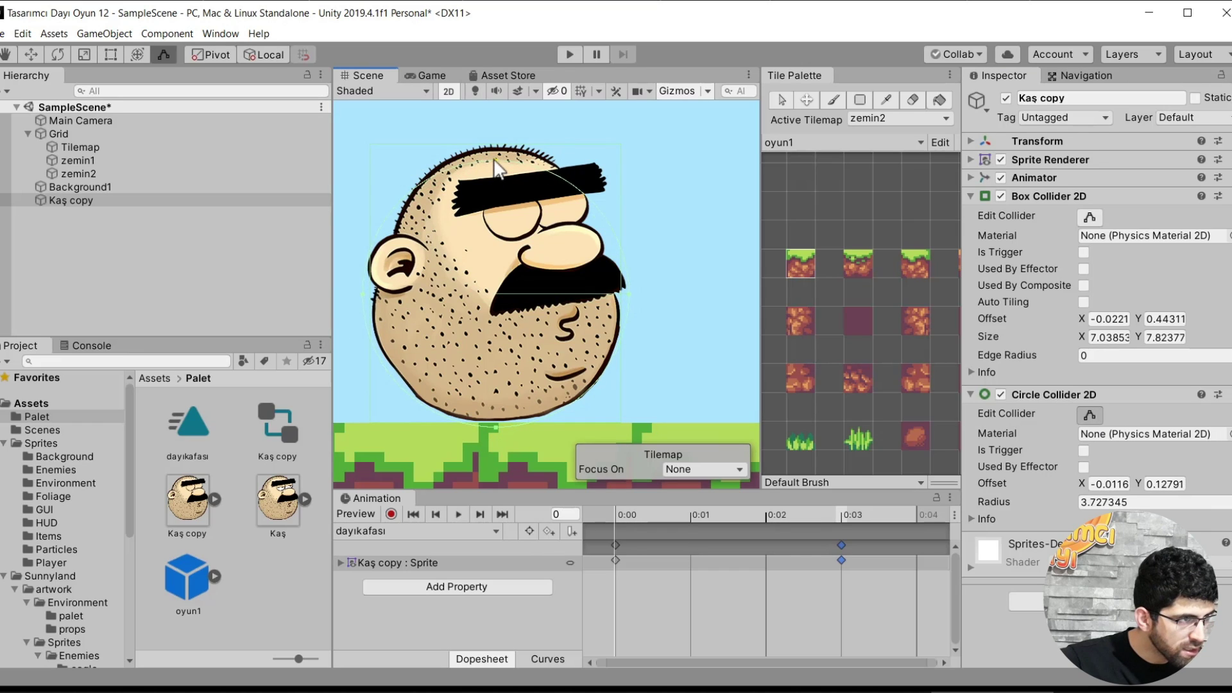
{"action": "scroll", "coordinate": [568, 293], "scroll_direction": "down", "scroll_amount": 5}
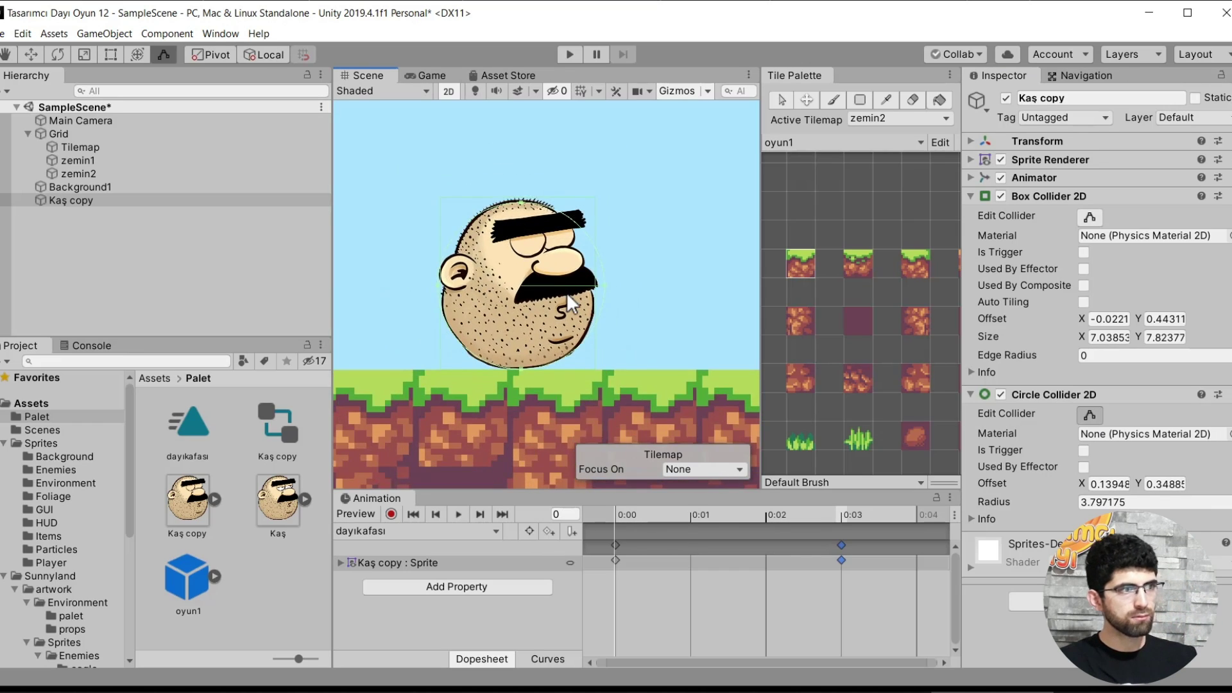
Keep the Rigidbody 2D body type Dynamic, collapse the components, and start Play mode.
{"action": "left_click", "coordinate": [1027, 394]}
{"action": "left_click", "coordinate": [1024, 197]}
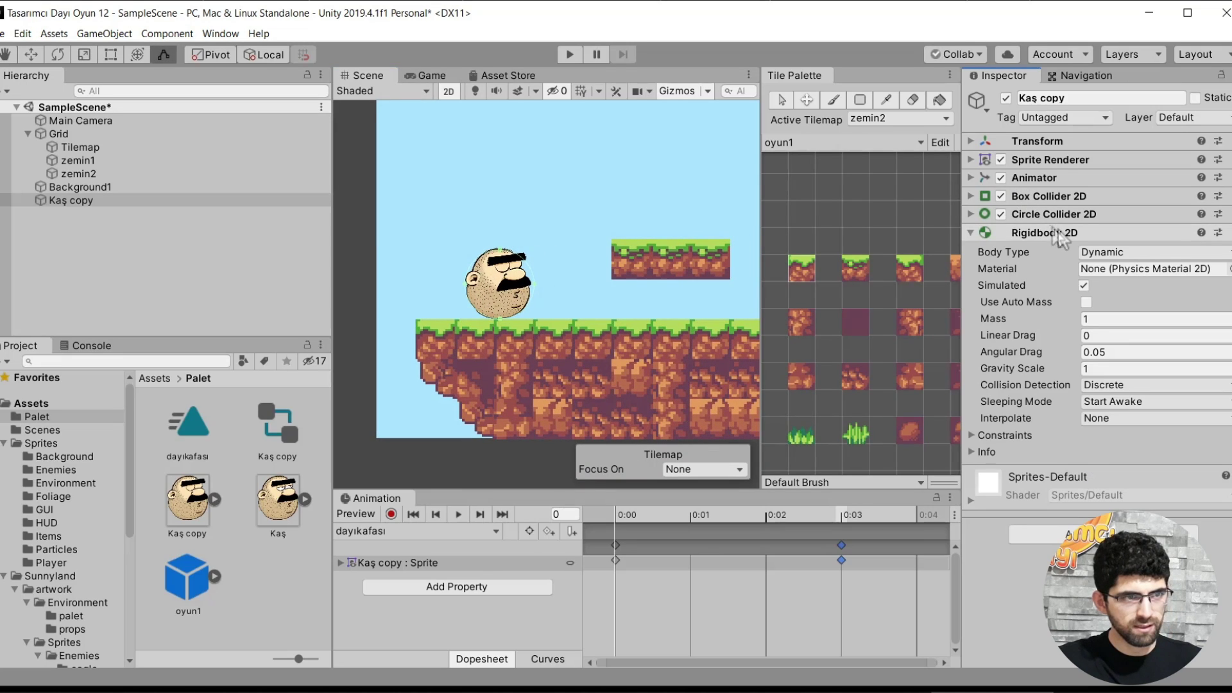
{"action": "left_click", "coordinate": [1114, 252]}
{"action": "left_click", "coordinate": [1042, 232]}
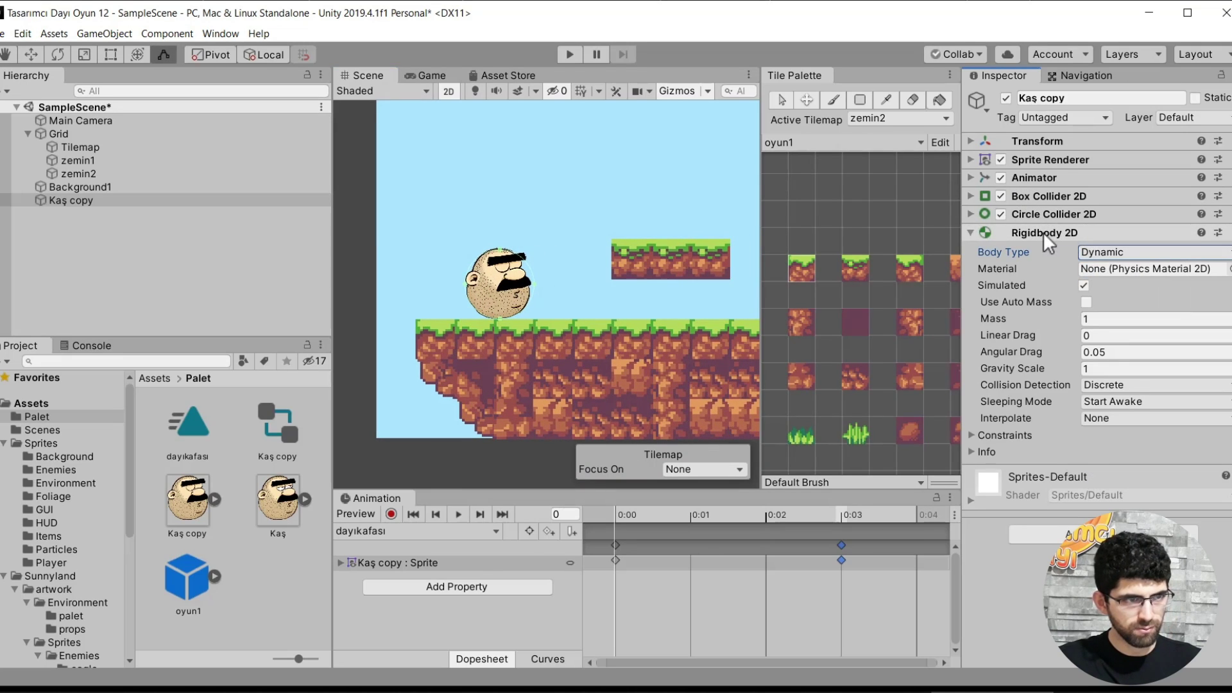
{"action": "left_click", "coordinate": [1042, 232]}
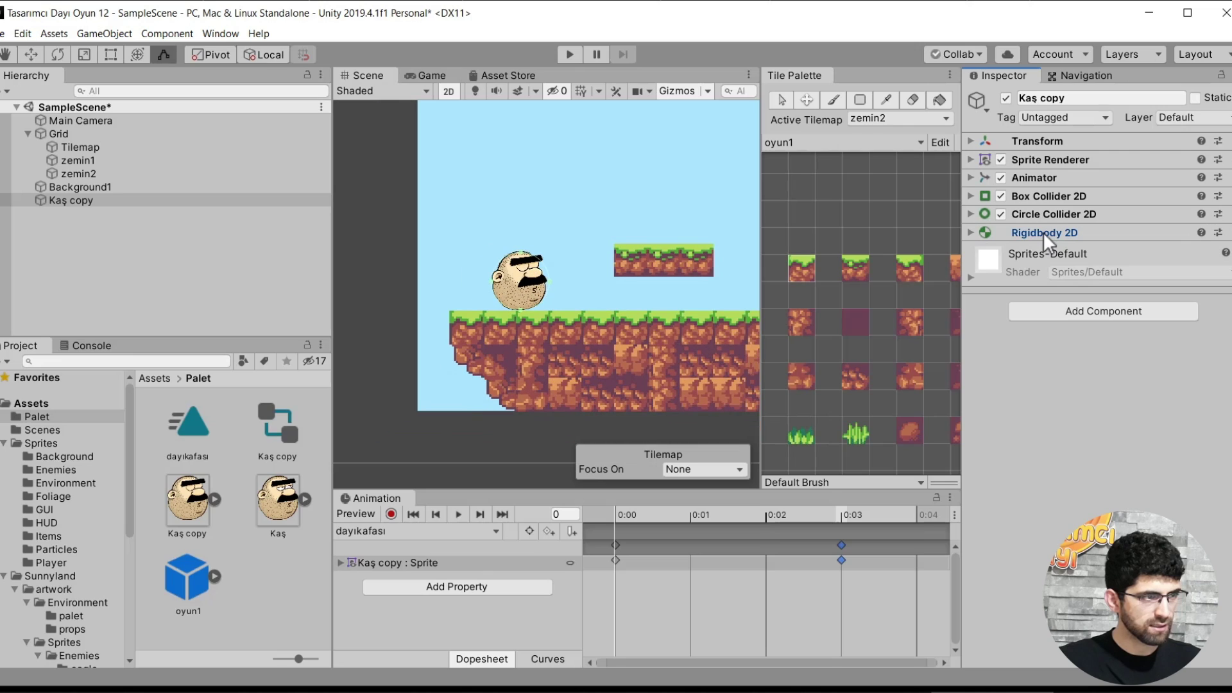
{"action": "scroll", "coordinate": [688, 250], "scroll_direction": "down", "scroll_amount": 2}
{"action": "key", "text": "t"}
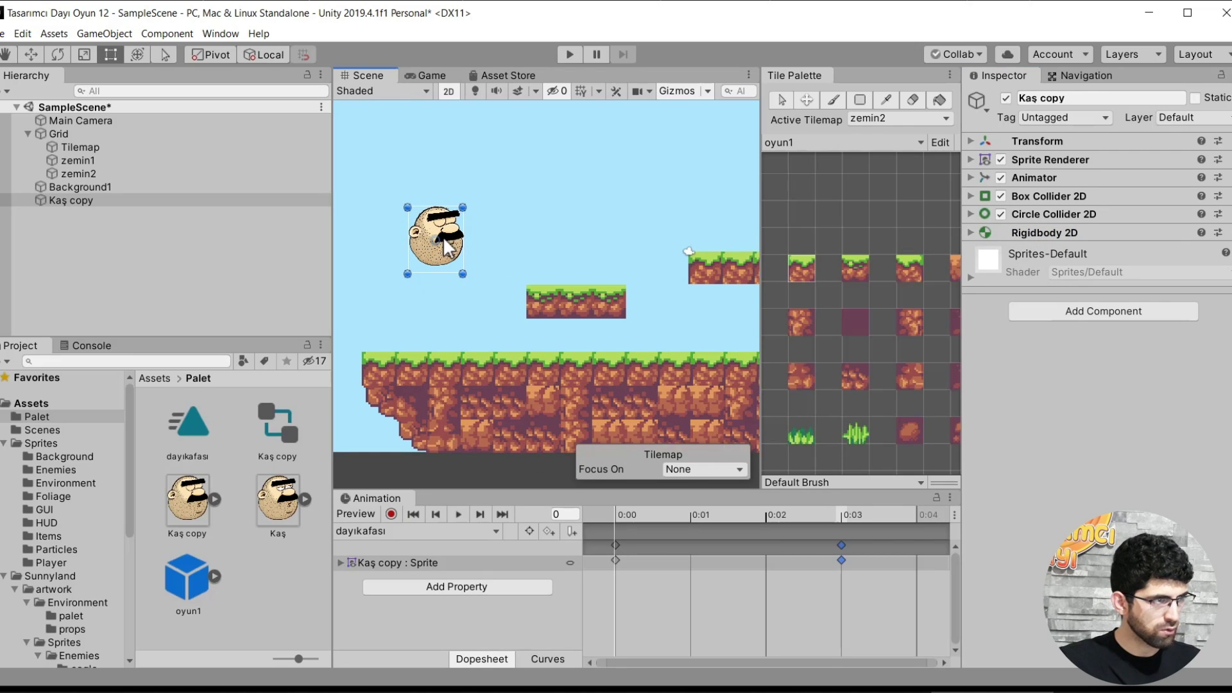
{"action": "left_click", "coordinate": [569, 55]}
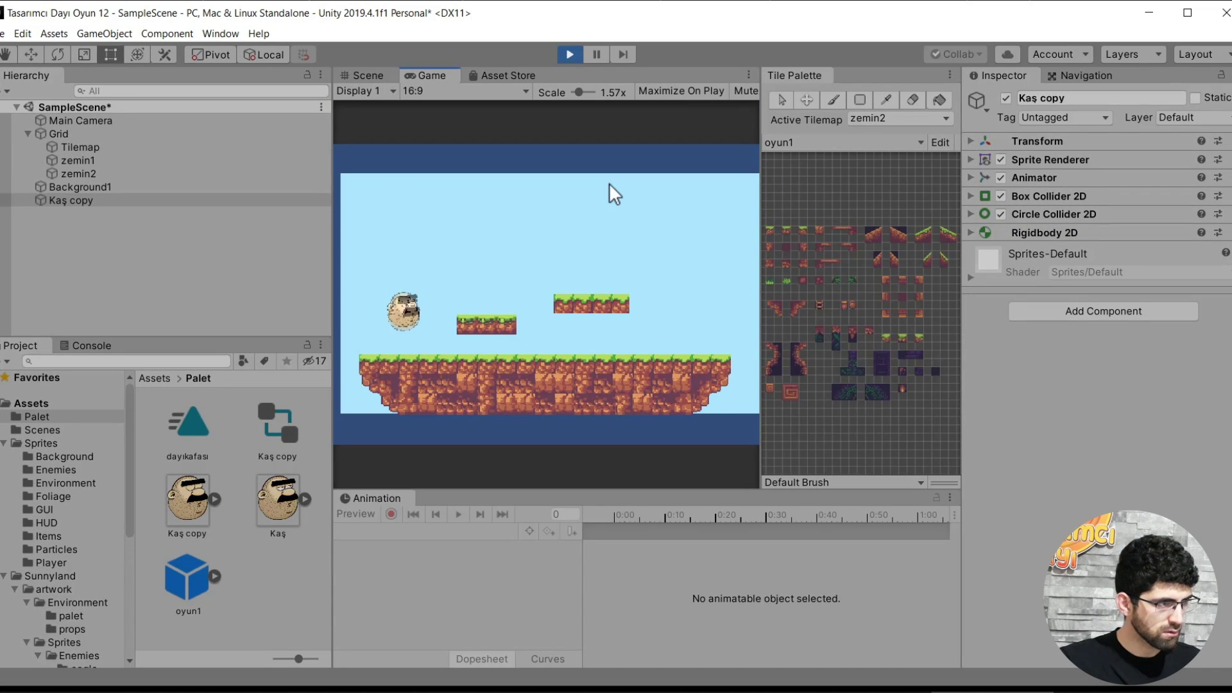
Stop the play test and shrink the Main Camera size from about 19 to about 13.9.
{"action": "key", "text": "ctrl+p"}
{"action": "scroll", "coordinate": [591, 302], "scroll_direction": "down", "scroll_amount": 3}
{"action": "left_click", "coordinate": [591, 303]}
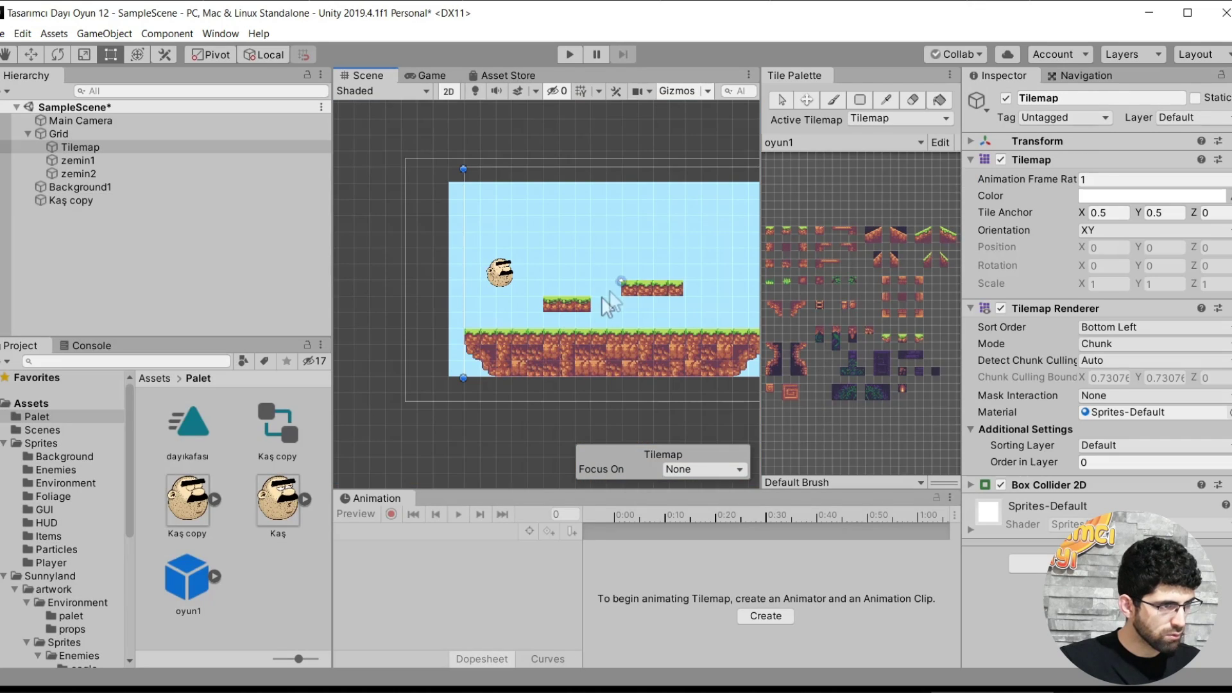
{"action": "left_click", "coordinate": [621, 280]}
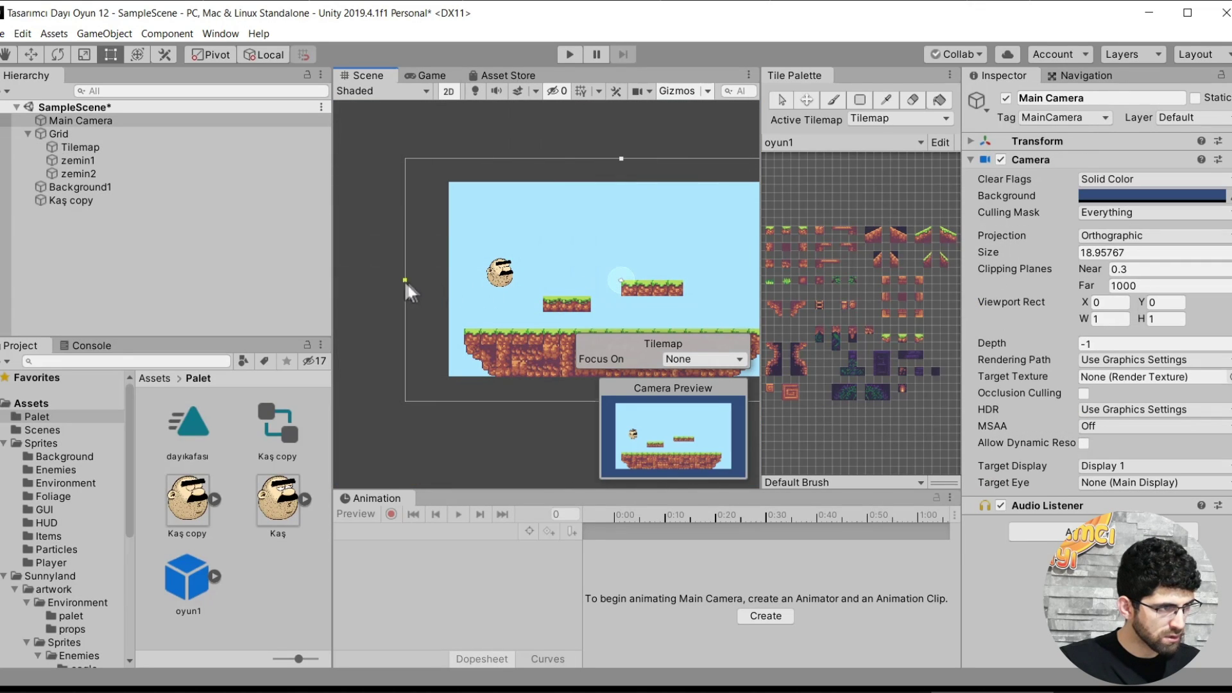
{"action": "left_click_drag", "start_coordinate": [405, 280], "coordinate": [452, 279]}
Move the head animation's second sprite keyframe to about 1:04 and start the play test.
{"action": "scroll", "coordinate": [494, 270], "scroll_direction": "up", "scroll_amount": 5}
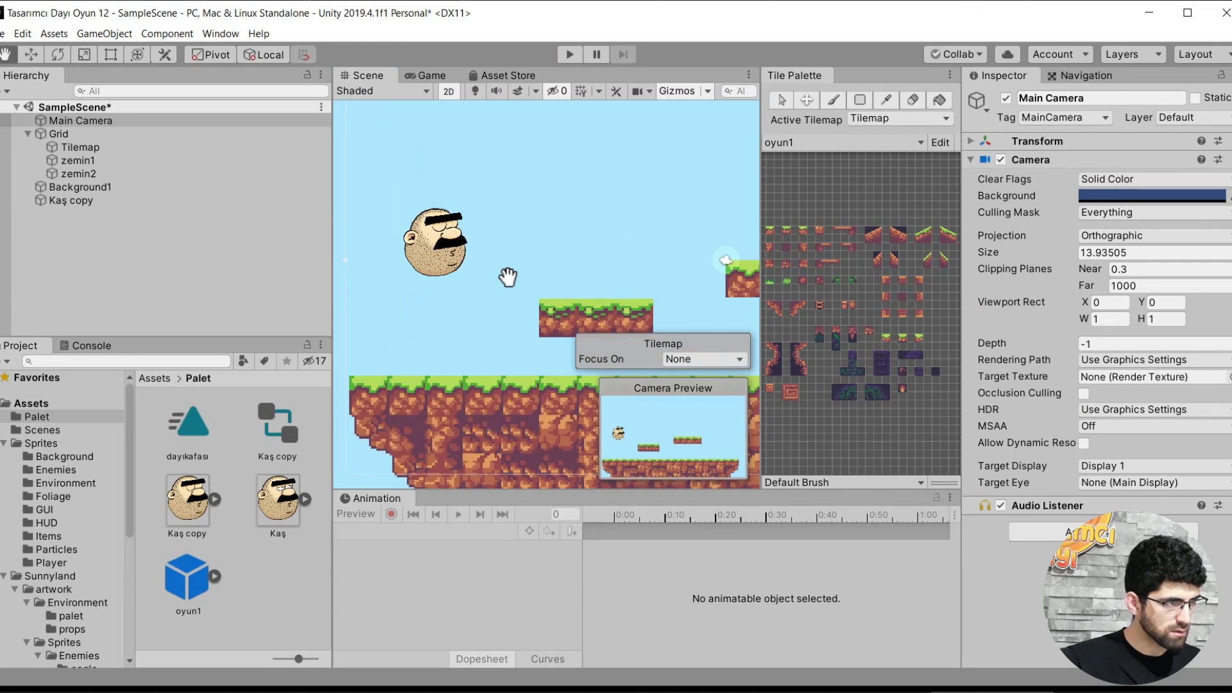
{"action": "left_click", "coordinate": [414, 241]}
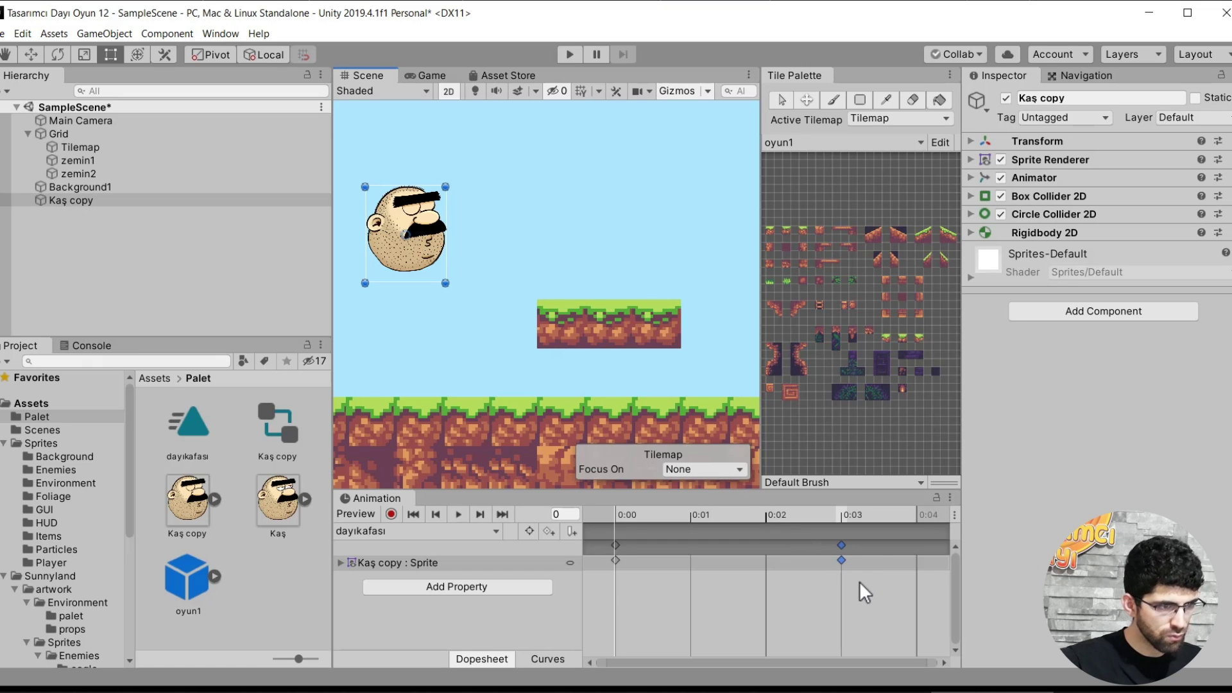
{"action": "scroll", "coordinate": [860, 581], "scroll_direction": "down", "scroll_amount": 5}
{"action": "left_click_drag", "start_coordinate": [770, 561], "coordinate": [806, 564]}
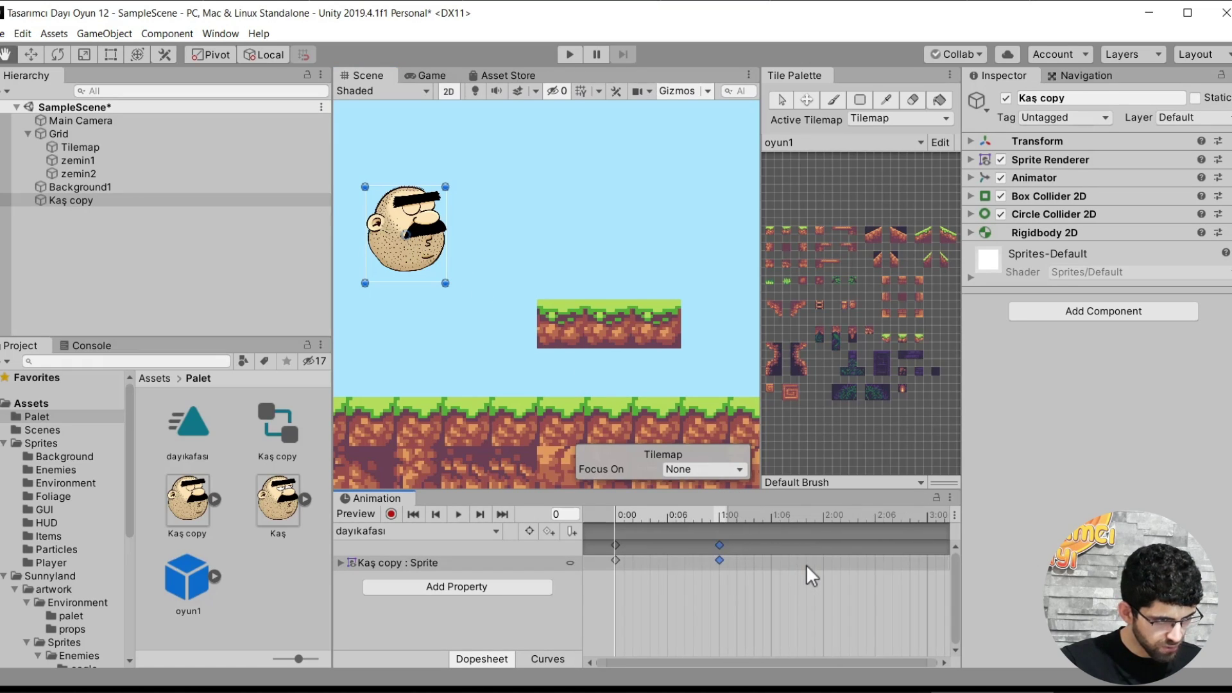
{"action": "left_click_drag", "start_coordinate": [806, 564], "coordinate": [780, 567]}
{"action": "left_click", "coordinate": [575, 56]}
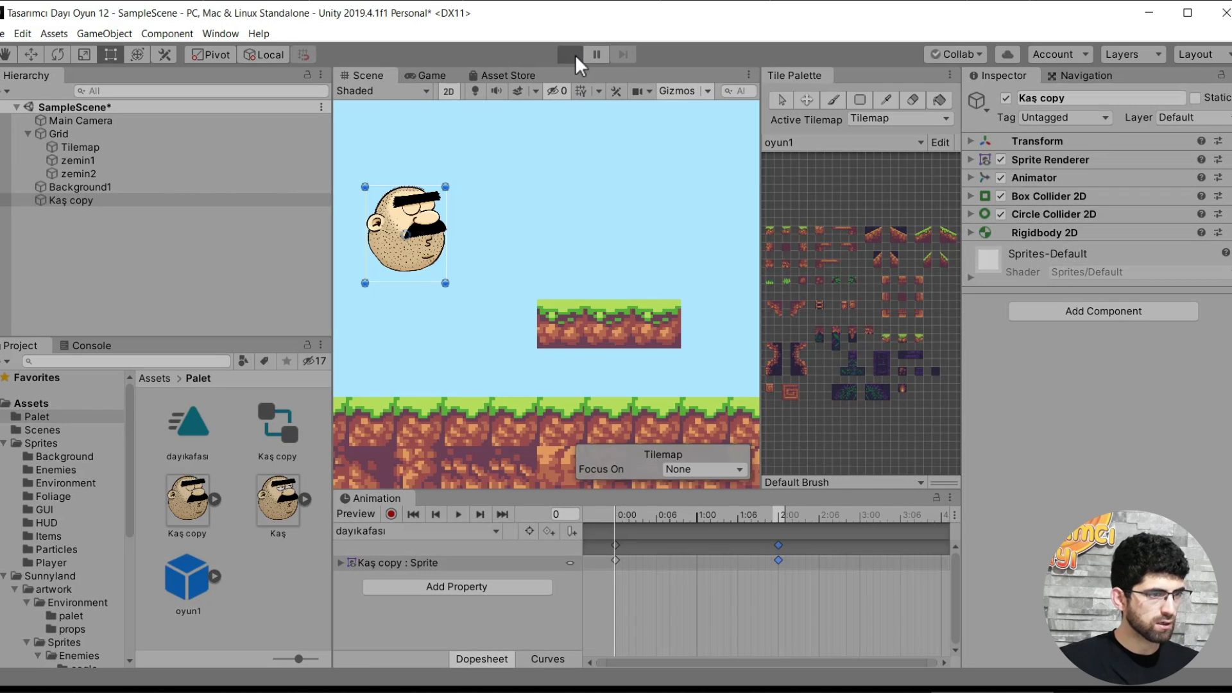
{"action": "left_click", "coordinate": [575, 55]}
{"action": "left_click", "coordinate": [391, 256]}
{"action": "left_click_drag", "start_coordinate": [905, 560], "coordinate": [843, 560]}
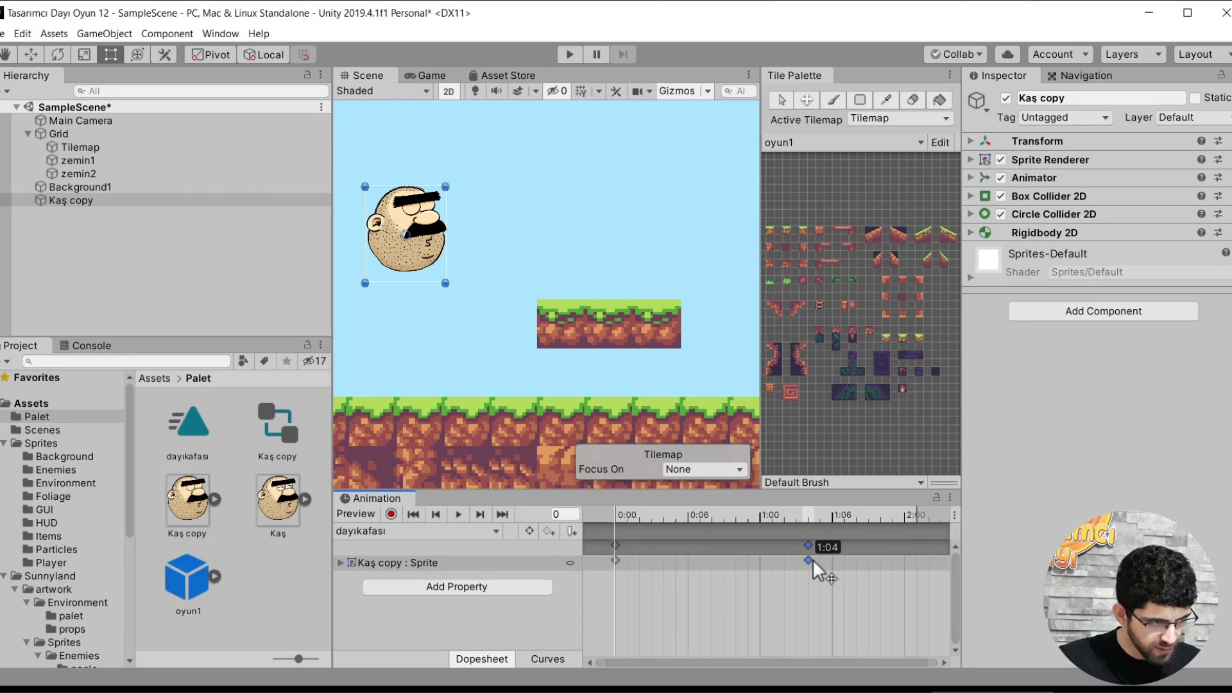
{"action": "key", "text": "ctrl+p"}
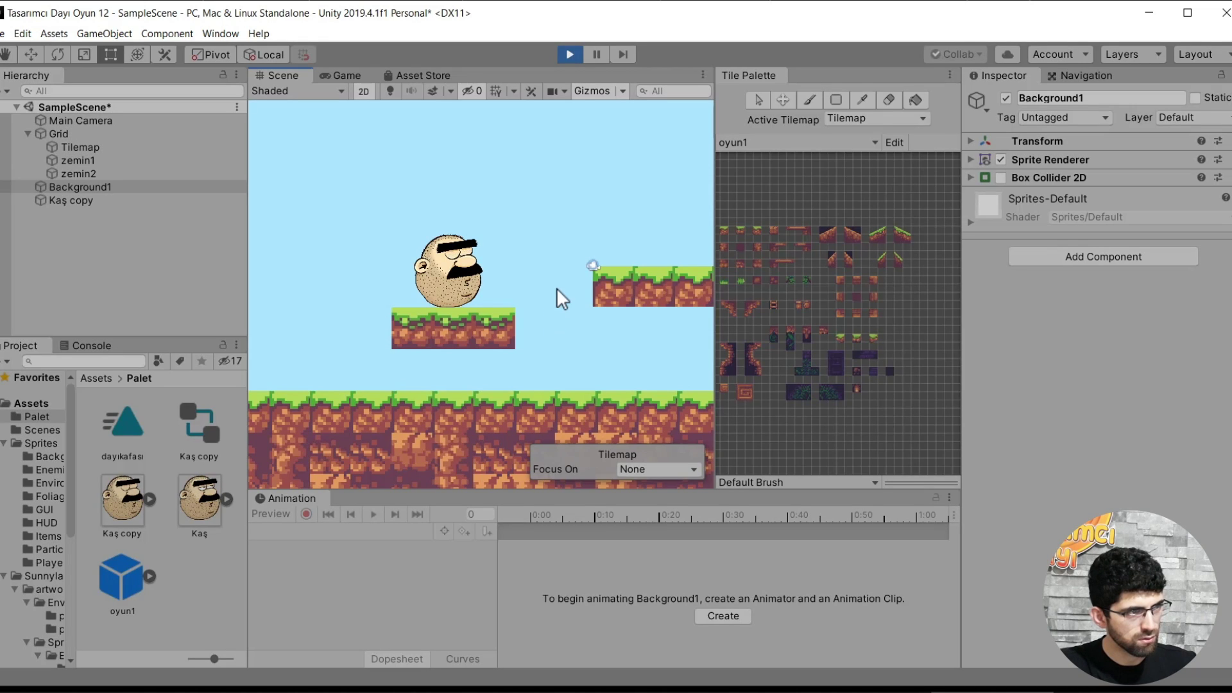
Push the head off its platform during play to test its physics.
{"action": "scroll", "coordinate": [557, 287], "scroll_direction": "down", "scroll_amount": 2}
{"action": "scroll", "coordinate": [556, 287], "scroll_direction": "down", "scroll_amount": 3}
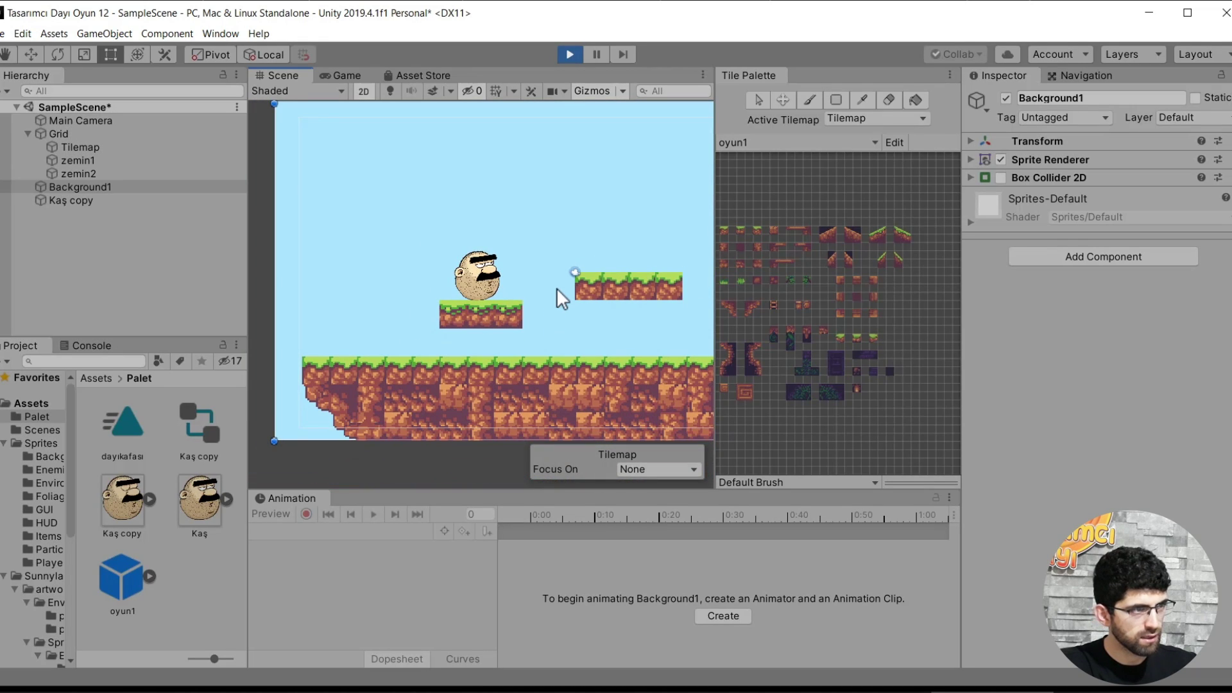
{"action": "left_click", "coordinate": [479, 280]}
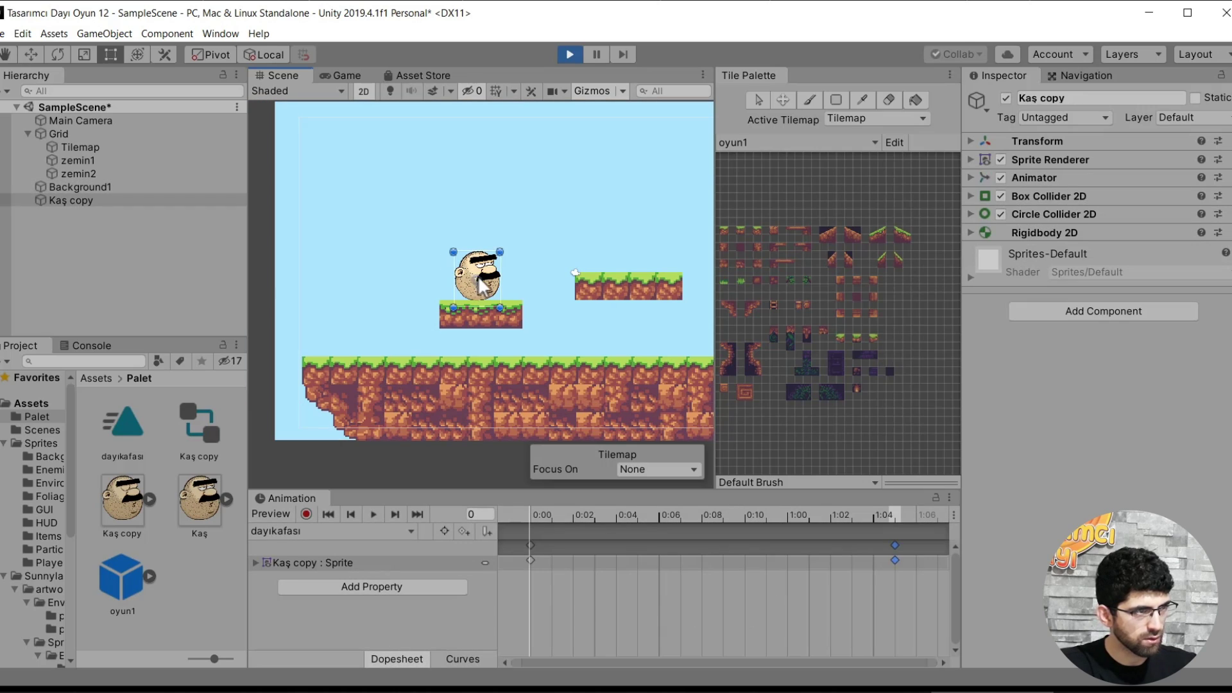
{"action": "left_click_drag", "start_coordinate": [393, 329], "coordinate": [520, 264]}
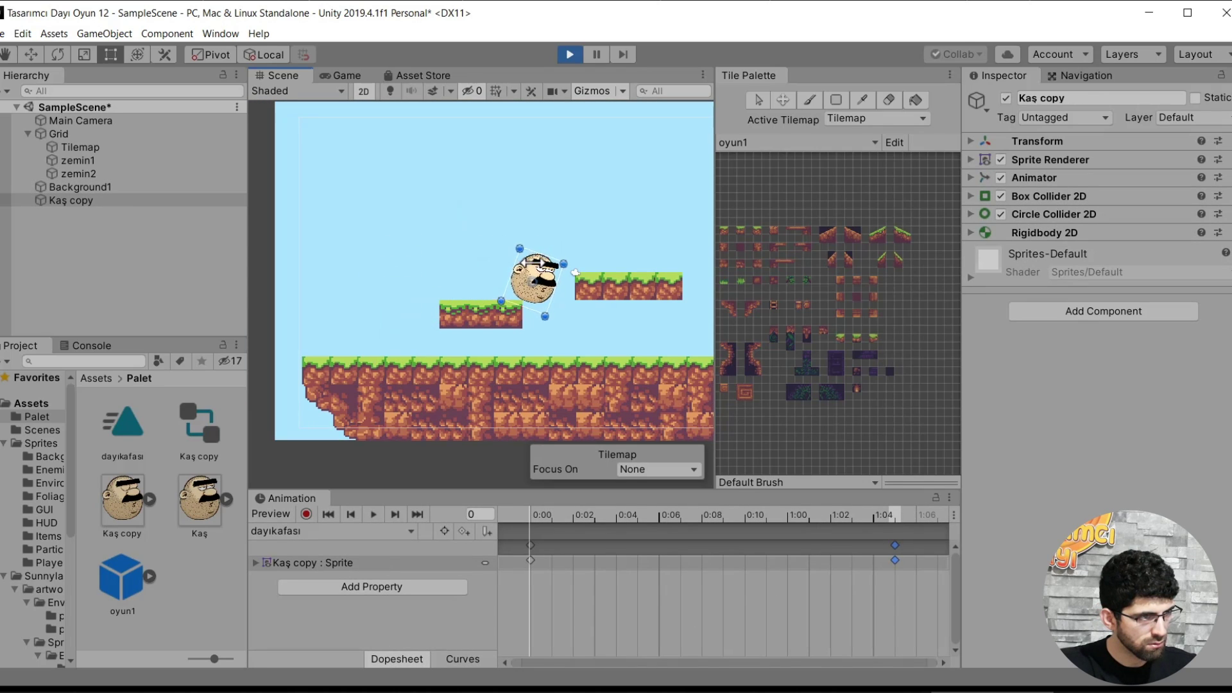
{"action": "scroll", "coordinate": [538, 273], "scroll_direction": "up", "scroll_amount": 5}
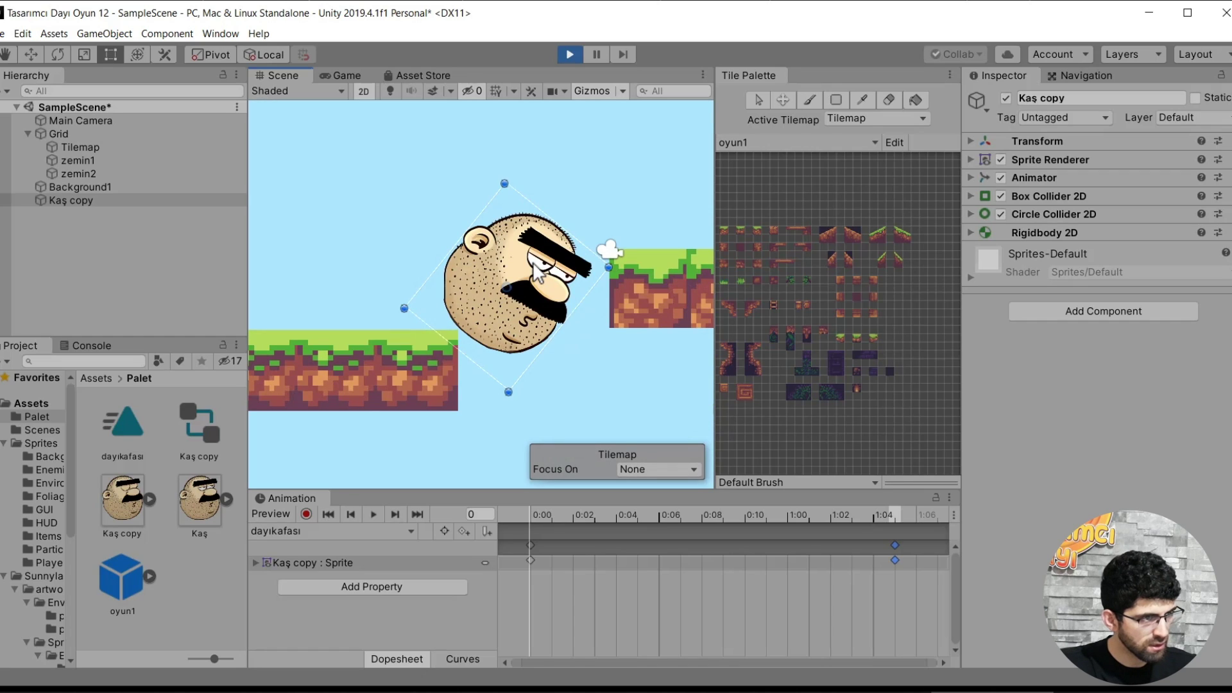
{"action": "left_click", "coordinate": [1075, 214]}
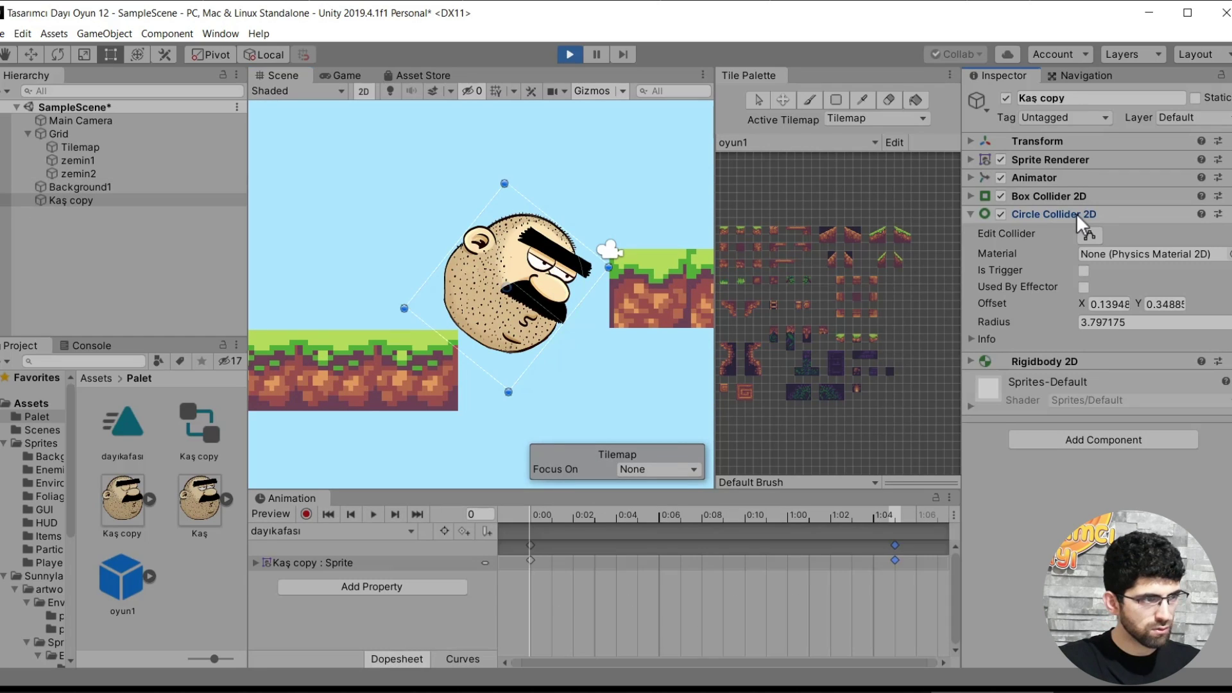
Disable and then remove the head's Box Collider 2D, keeping the circle collider, and restart play.
{"action": "left_click", "coordinate": [1000, 195]}
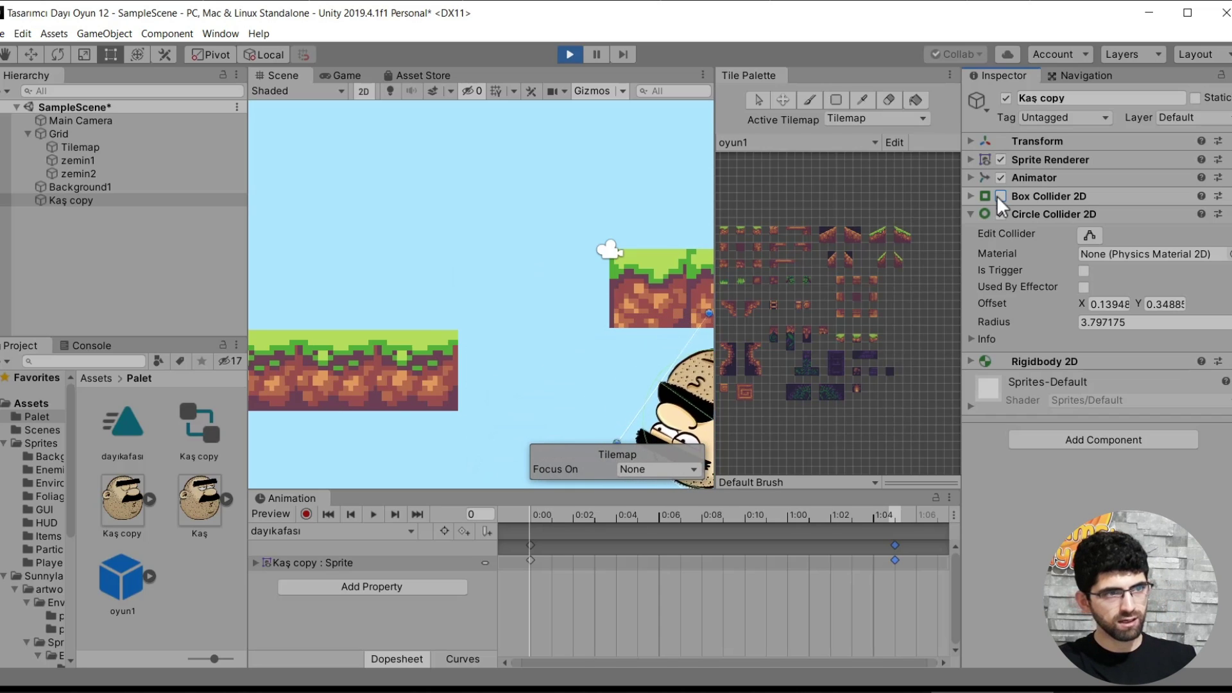
{"action": "left_click", "coordinate": [1001, 214]}
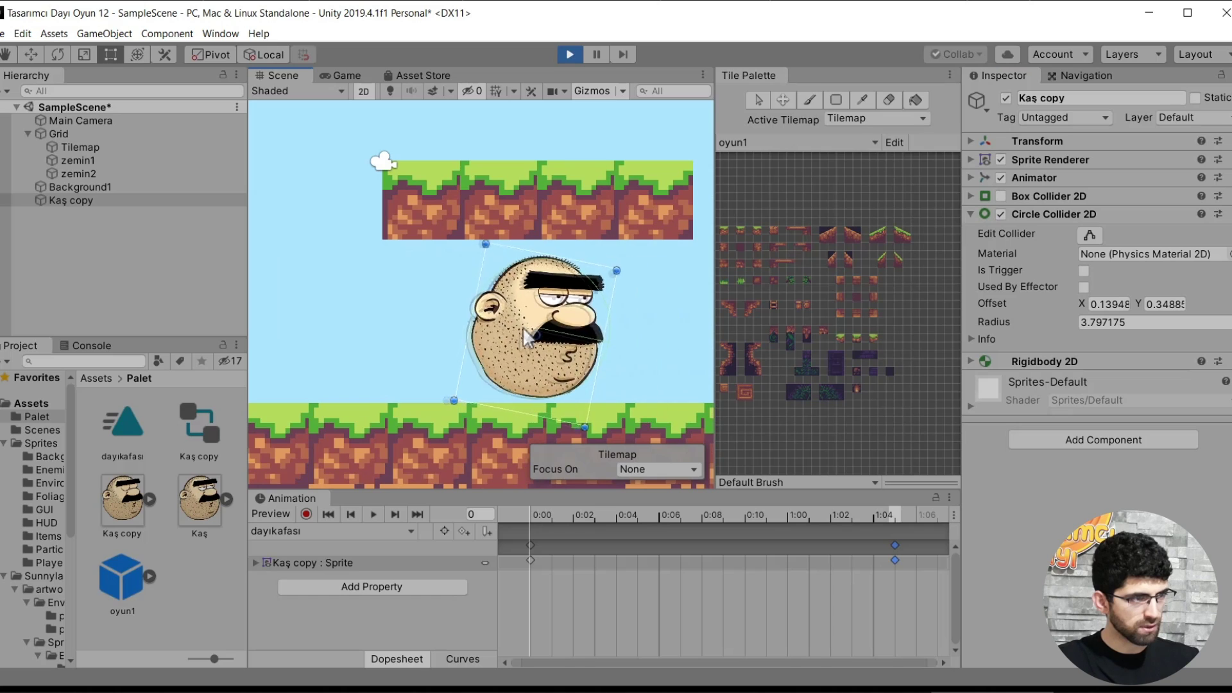
{"action": "left_click", "coordinate": [1053, 196]}
{"action": "left_click", "coordinate": [1051, 196]}
{"action": "right_click", "coordinate": [1067, 196]}
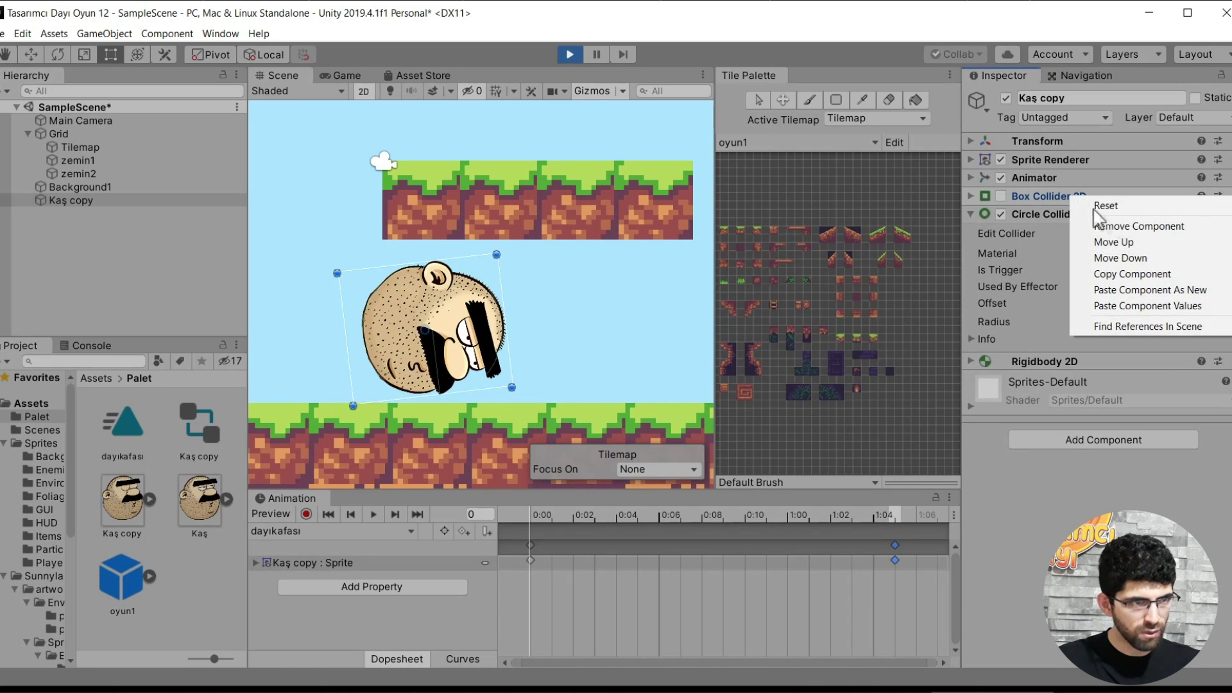
{"action": "left_click", "coordinate": [1133, 228]}
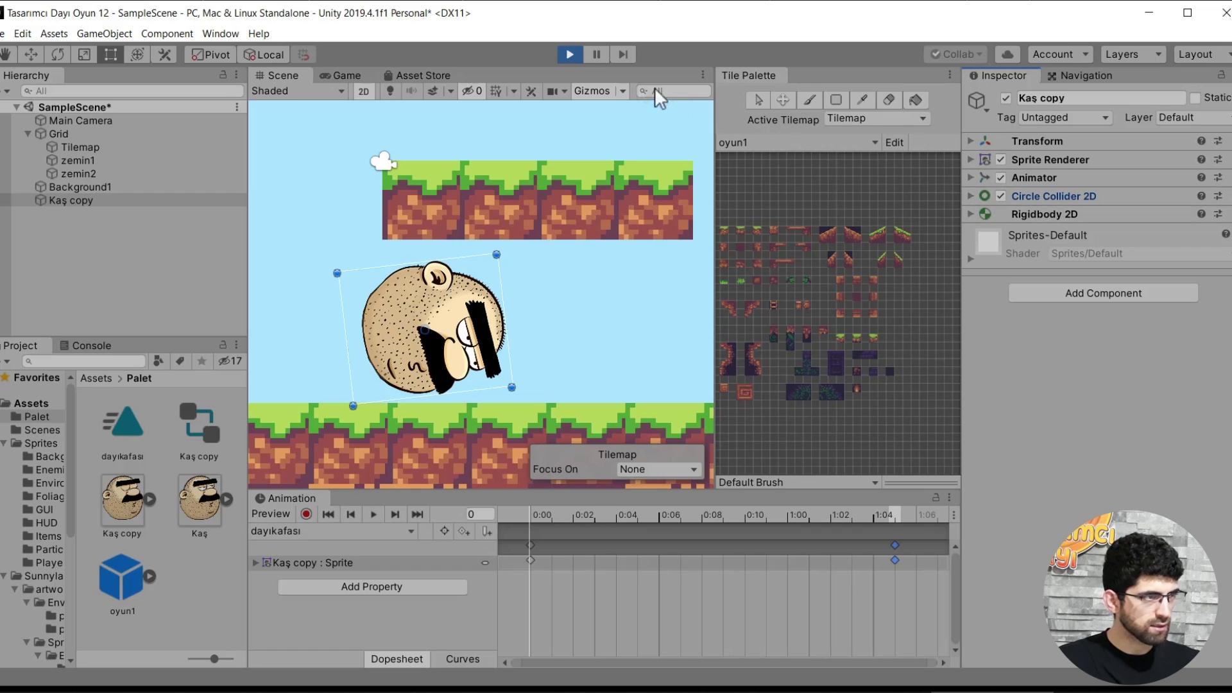
{"action": "left_click", "coordinate": [568, 55]}
{"action": "left_click", "coordinate": [568, 54]}
{"action": "left_click", "coordinate": [347, 369]}
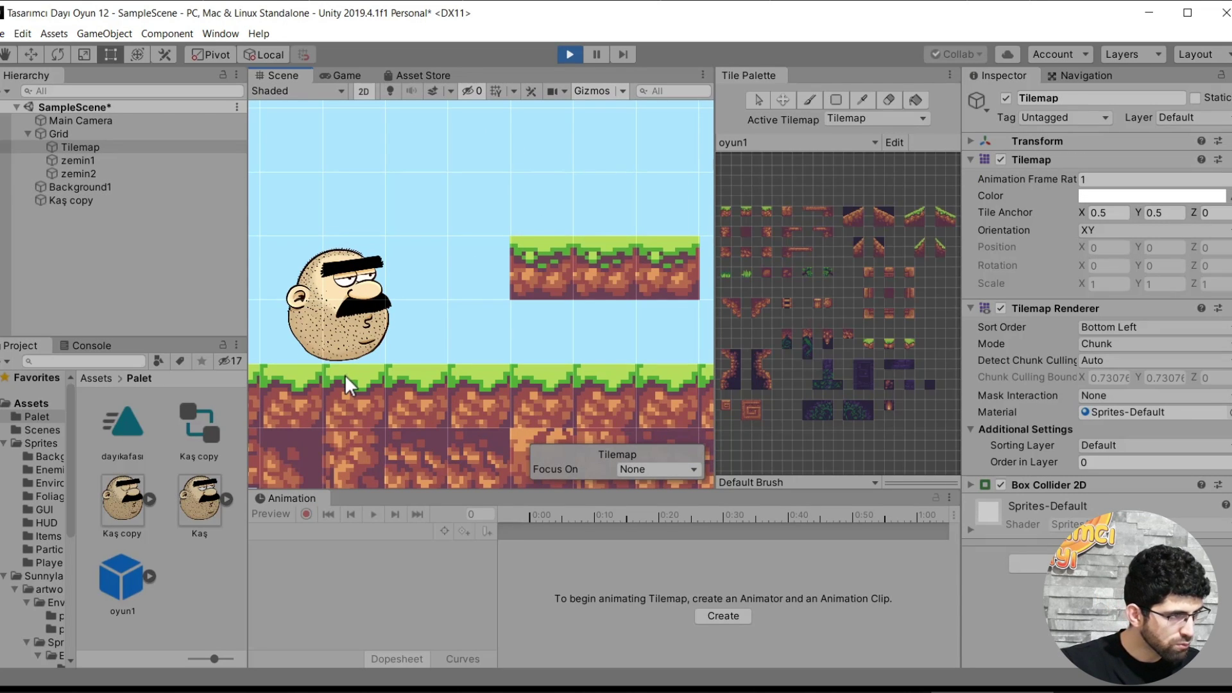
Stop the play test and remove the Box Collider 2D from Kaş copy.
{"action": "left_click", "coordinate": [345, 375]}
{"action": "left_click", "coordinate": [336, 314]}
{"action": "scroll", "coordinate": [310, 357], "scroll_direction": "up", "scroll_amount": 5}
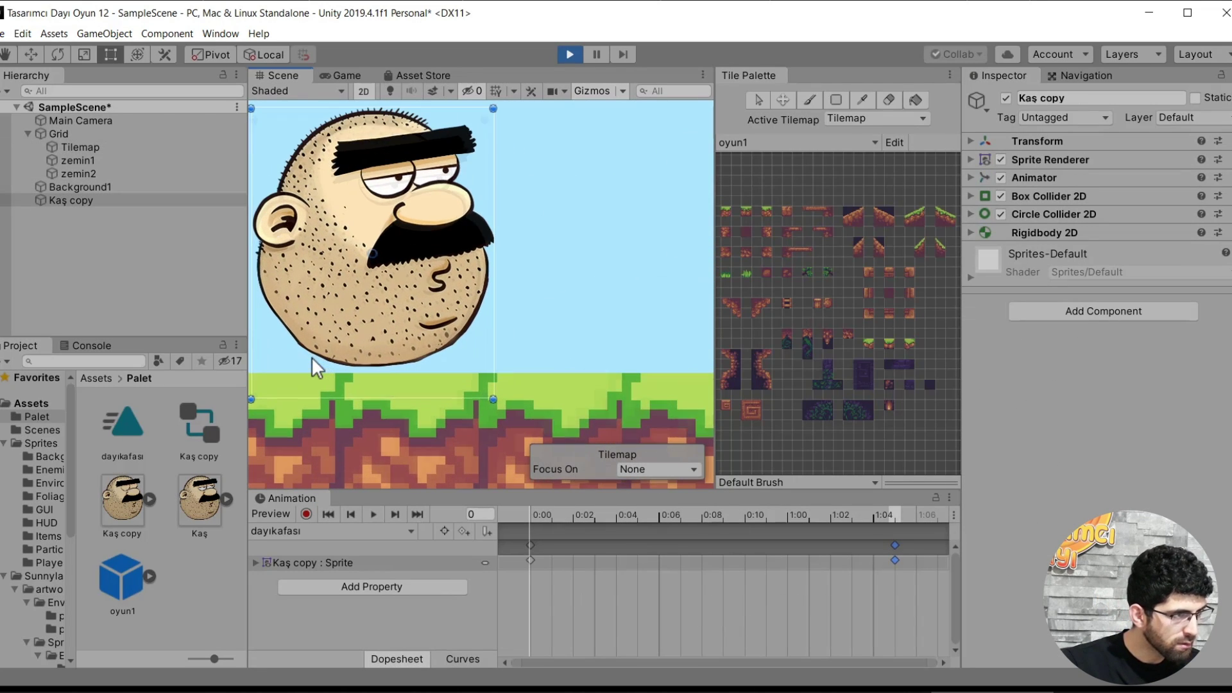
{"action": "left_click", "coordinate": [569, 54]}
{"action": "key", "text": "f"}
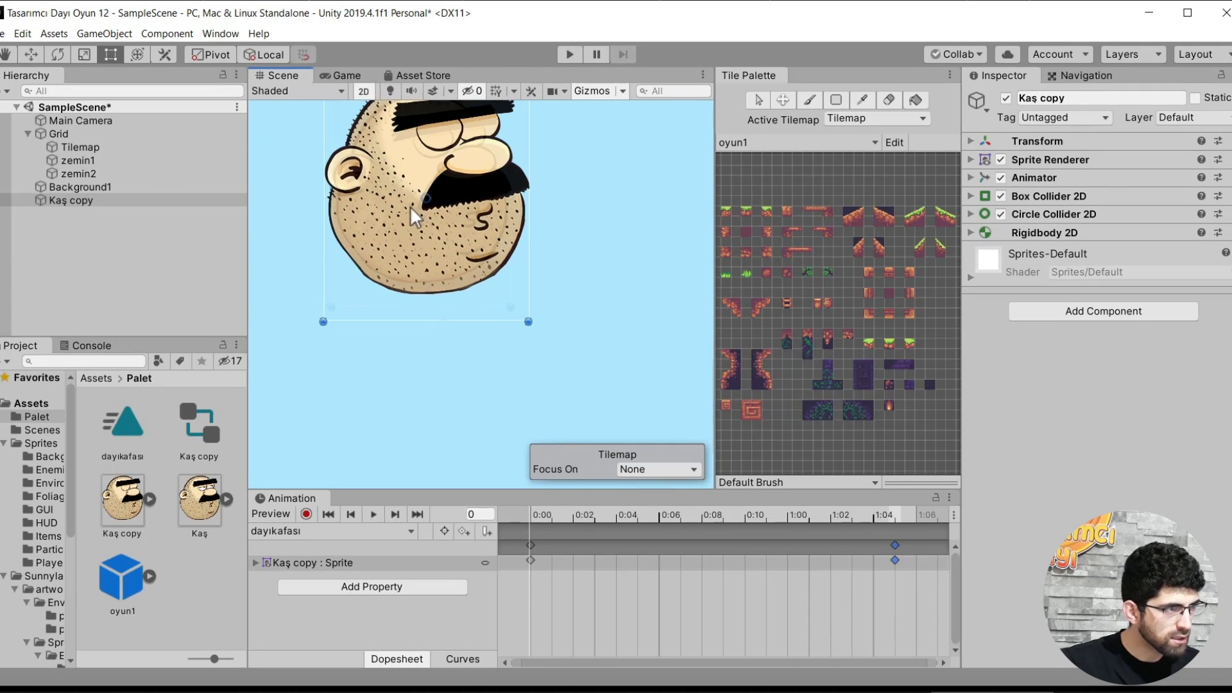
{"action": "left_click", "coordinate": [409, 207]}
{"action": "left_click", "coordinate": [480, 237]}
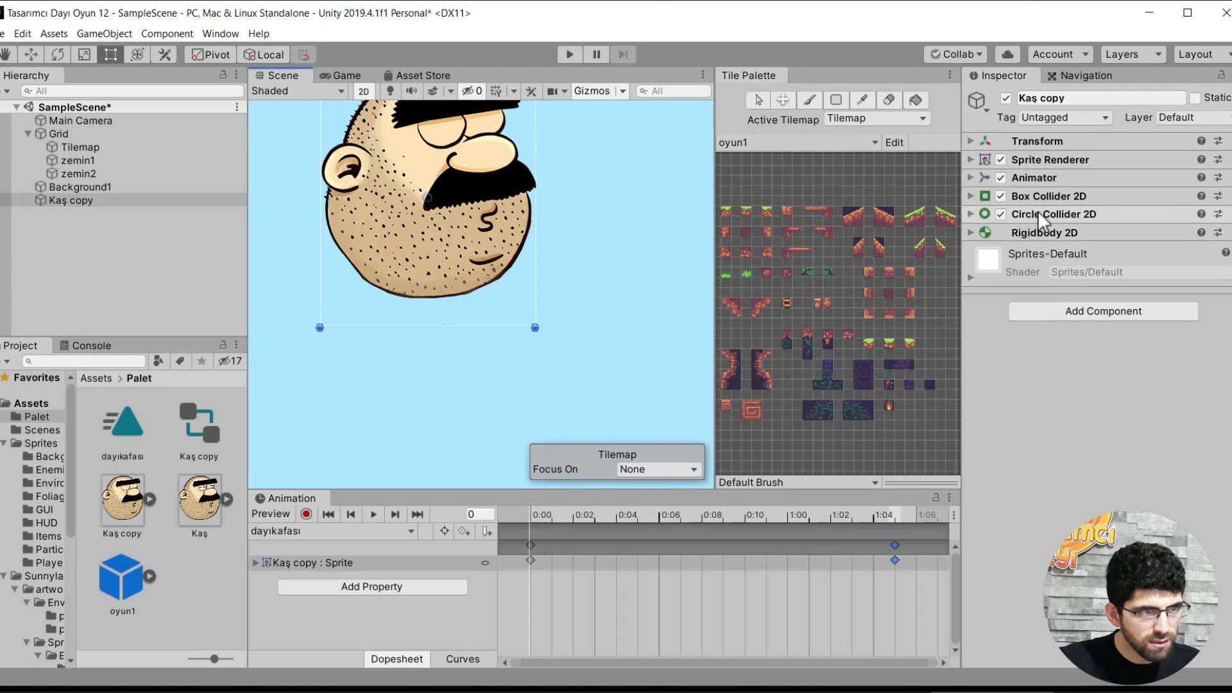
{"action": "left_click", "coordinate": [1069, 214]}
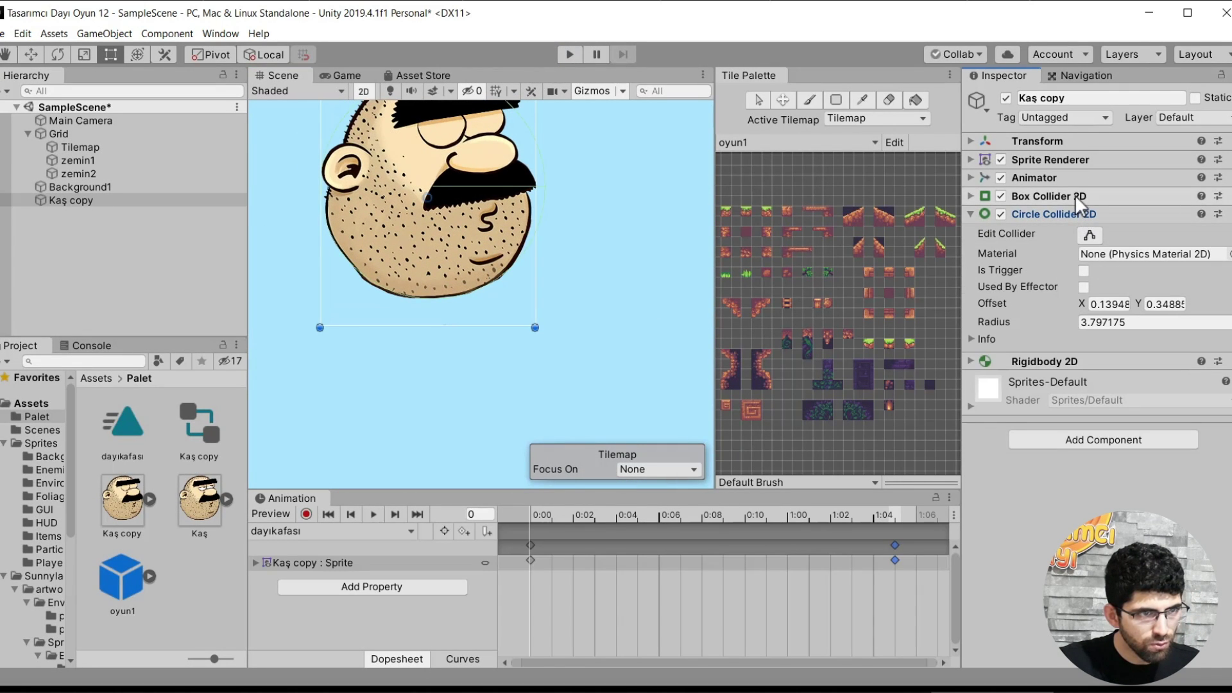
{"action": "right_click", "coordinate": [1076, 195]}
{"action": "left_click", "coordinate": [1107, 223]}
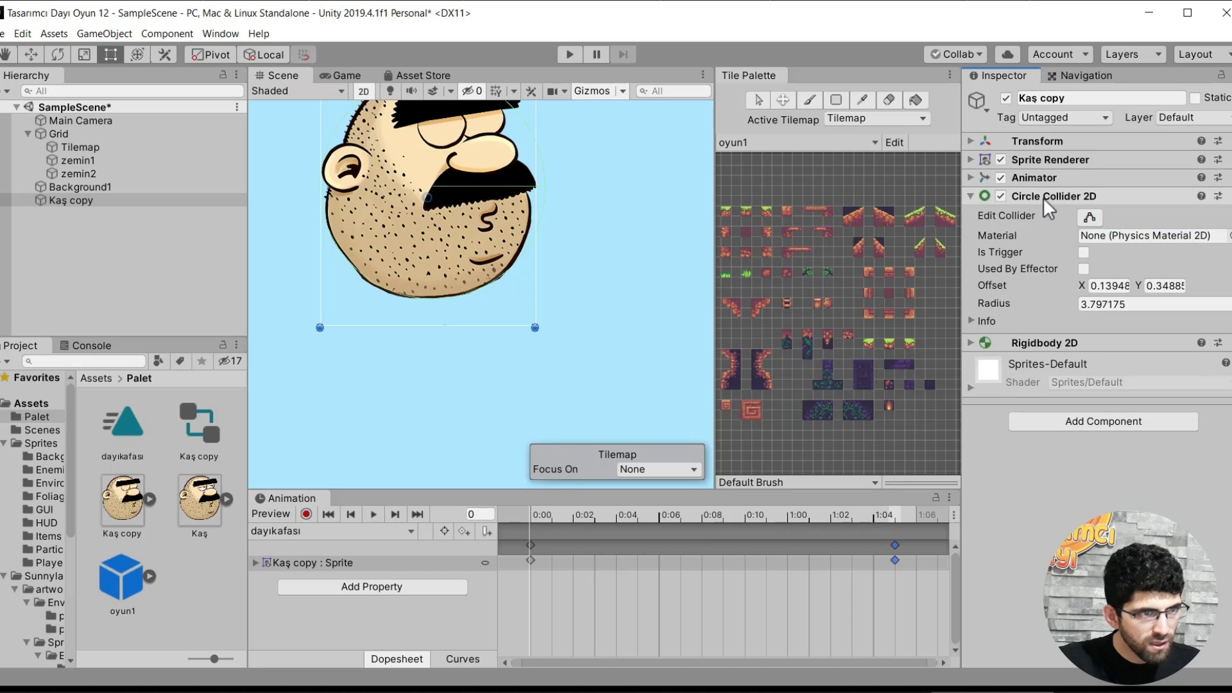
Fit the circle collider at radius 3.797175 around the face and run the game.
{"action": "left_click", "coordinate": [1089, 216]}
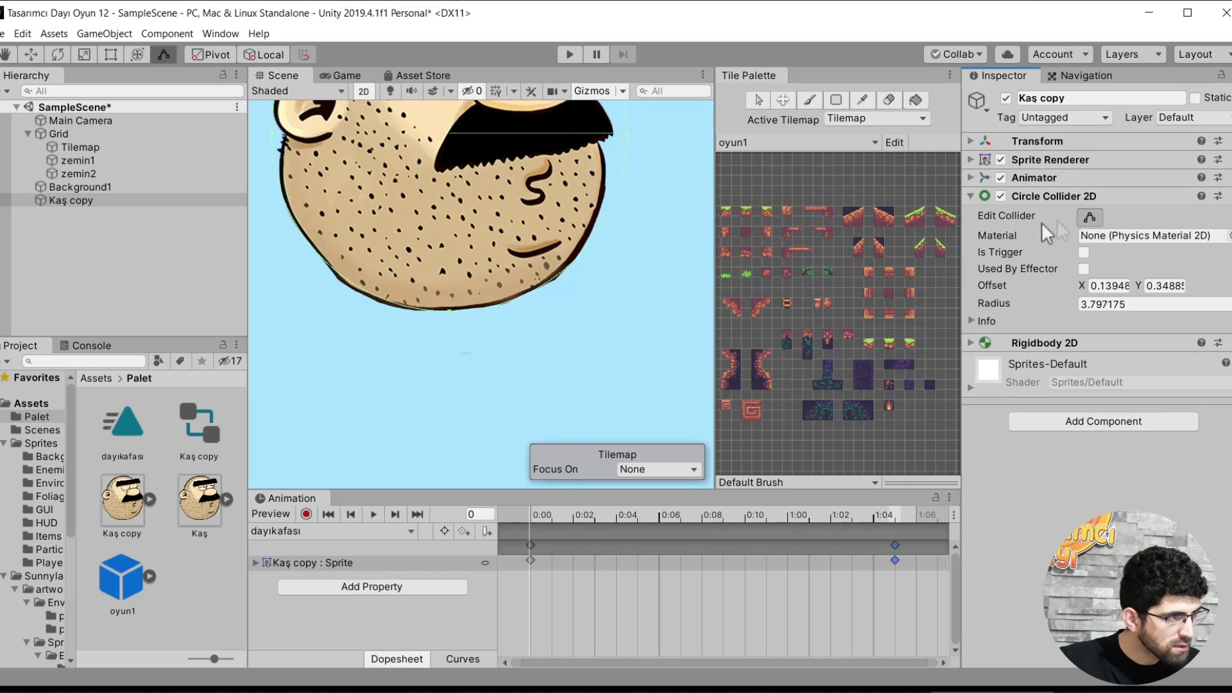
{"action": "scroll", "coordinate": [456, 315], "scroll_direction": "up", "scroll_amount": 2}
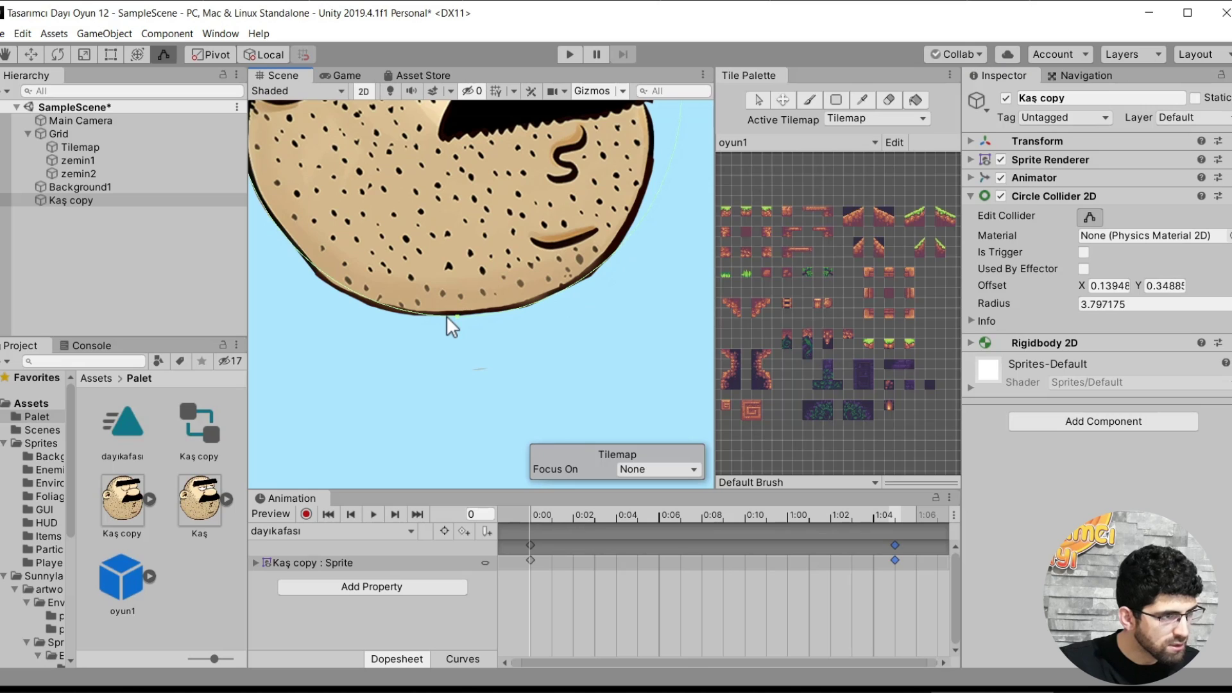
{"action": "scroll", "coordinate": [445, 315], "scroll_direction": "down", "scroll_amount": 5}
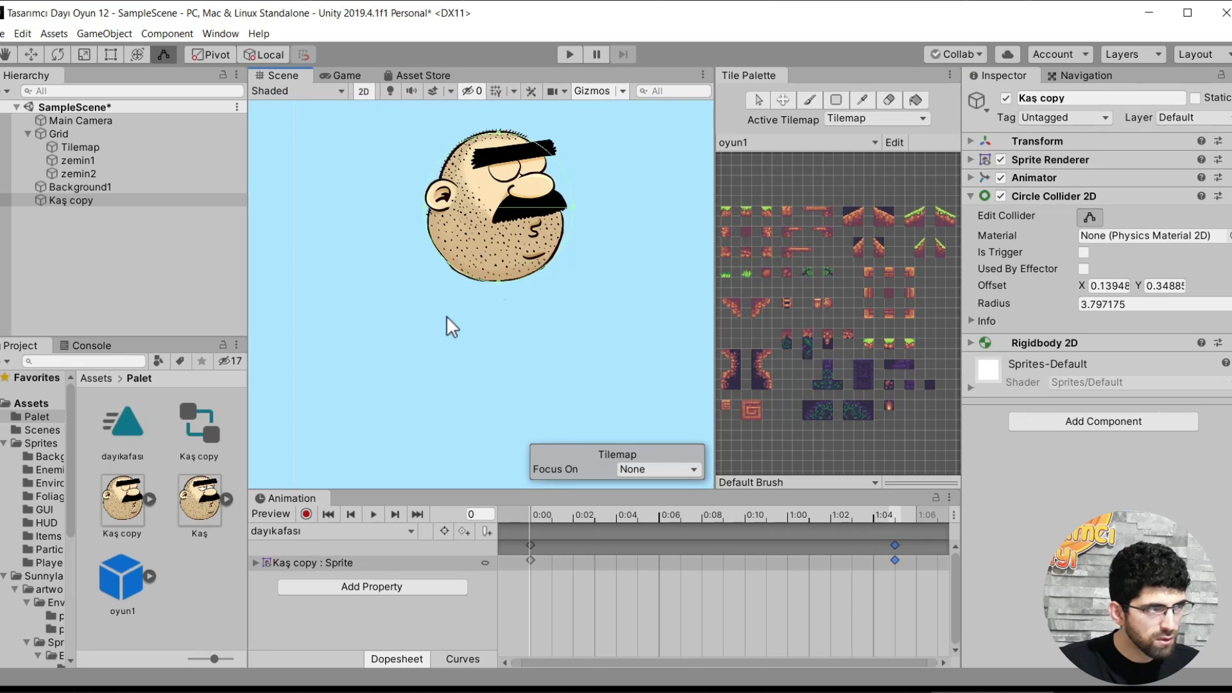
{"action": "left_click", "coordinate": [563, 55]}
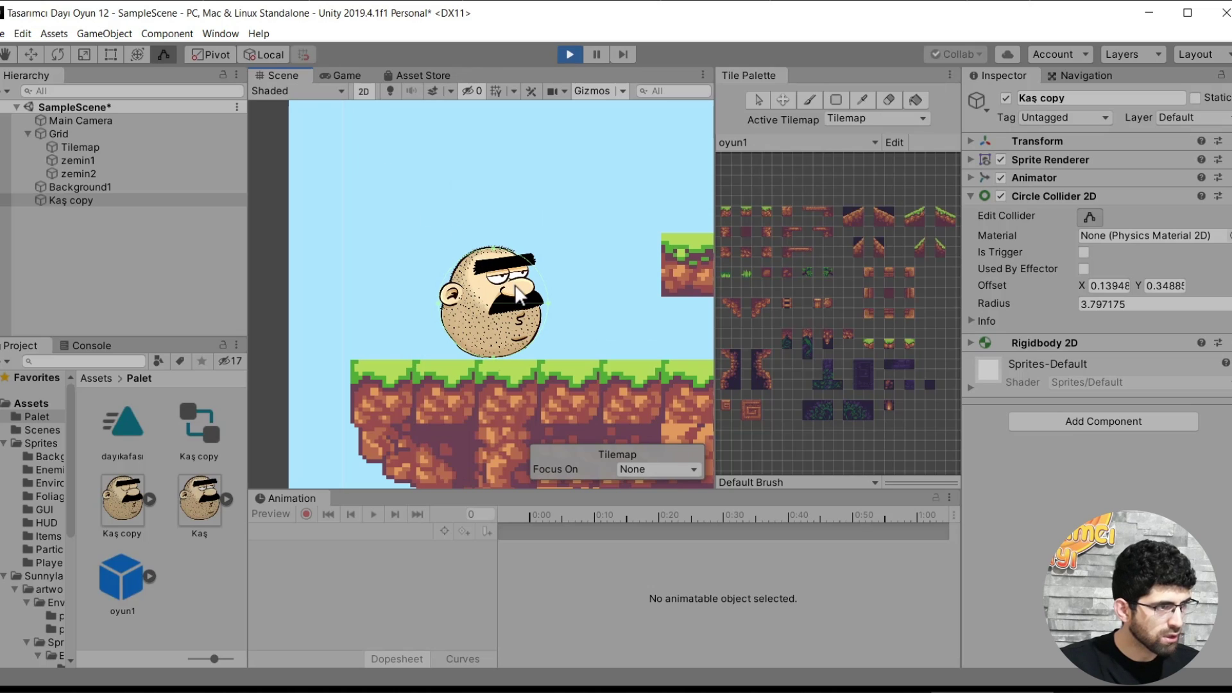
{"action": "left_click", "coordinate": [515, 284]}
{"action": "key", "text": "t"}
{"action": "left_click", "coordinate": [502, 294]}
{"action": "left_click", "coordinate": [587, 266]}
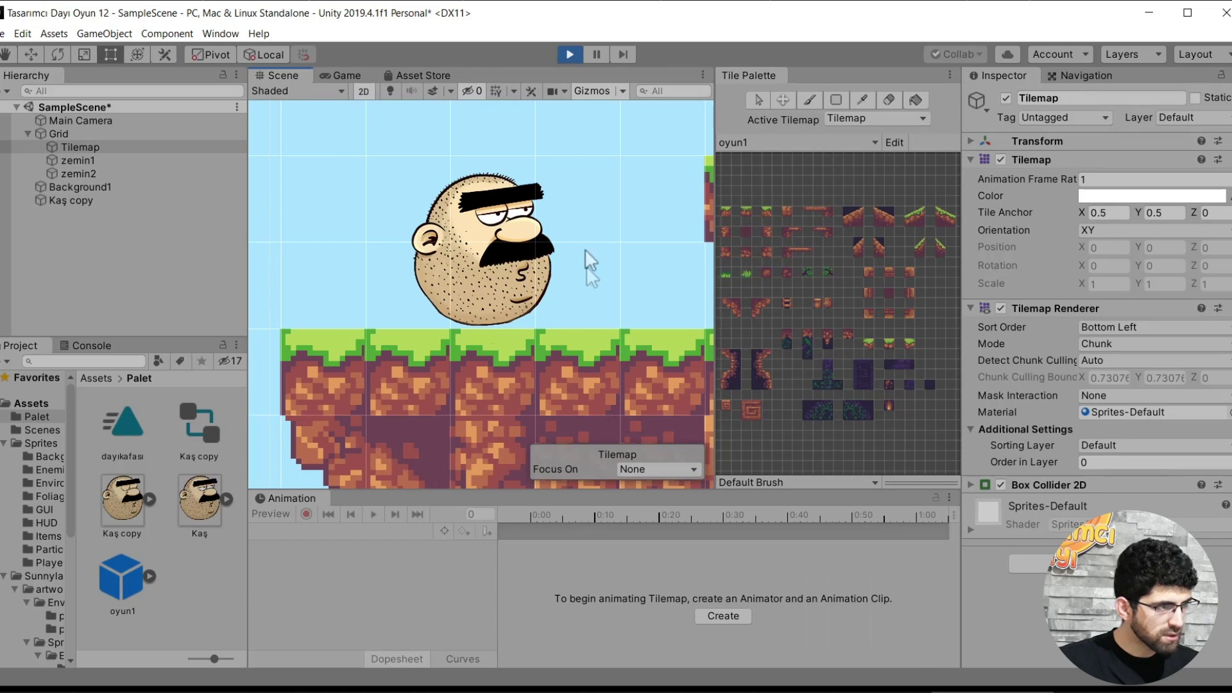
{"action": "left_click", "coordinate": [570, 55]}
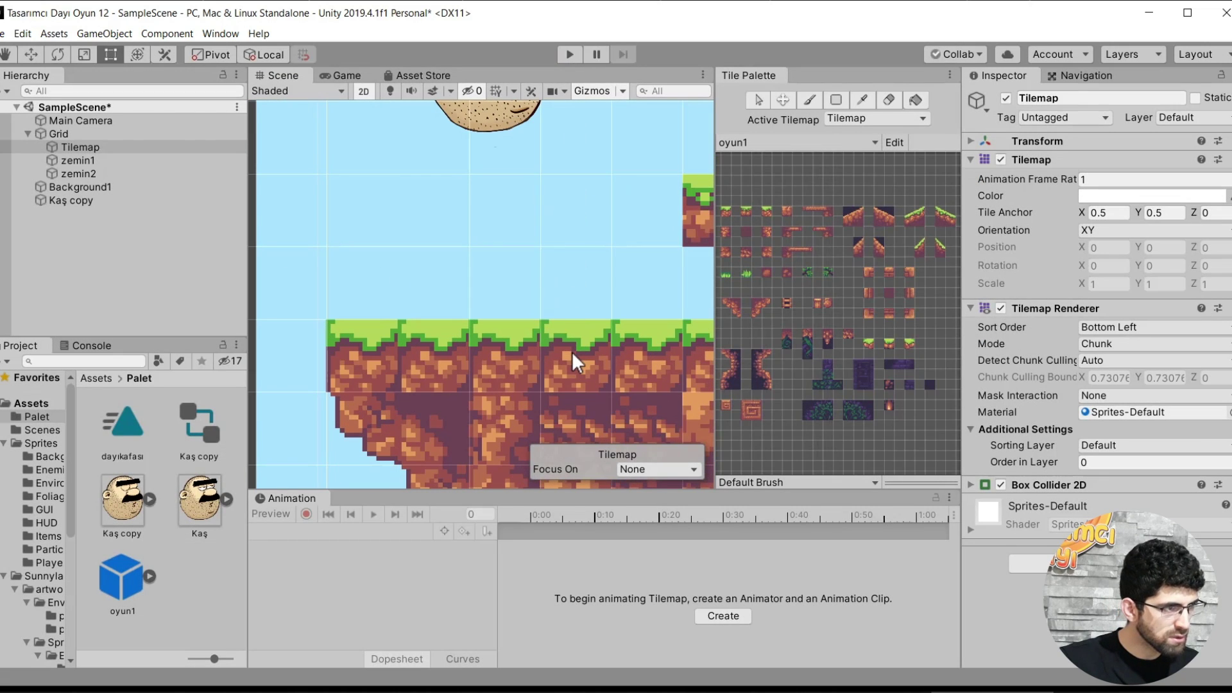
{"action": "left_click", "coordinate": [81, 187]}
{"action": "left_click", "coordinate": [86, 172]}
{"action": "left_click", "coordinate": [87, 147]}
{"action": "double_click", "coordinate": [88, 147]}
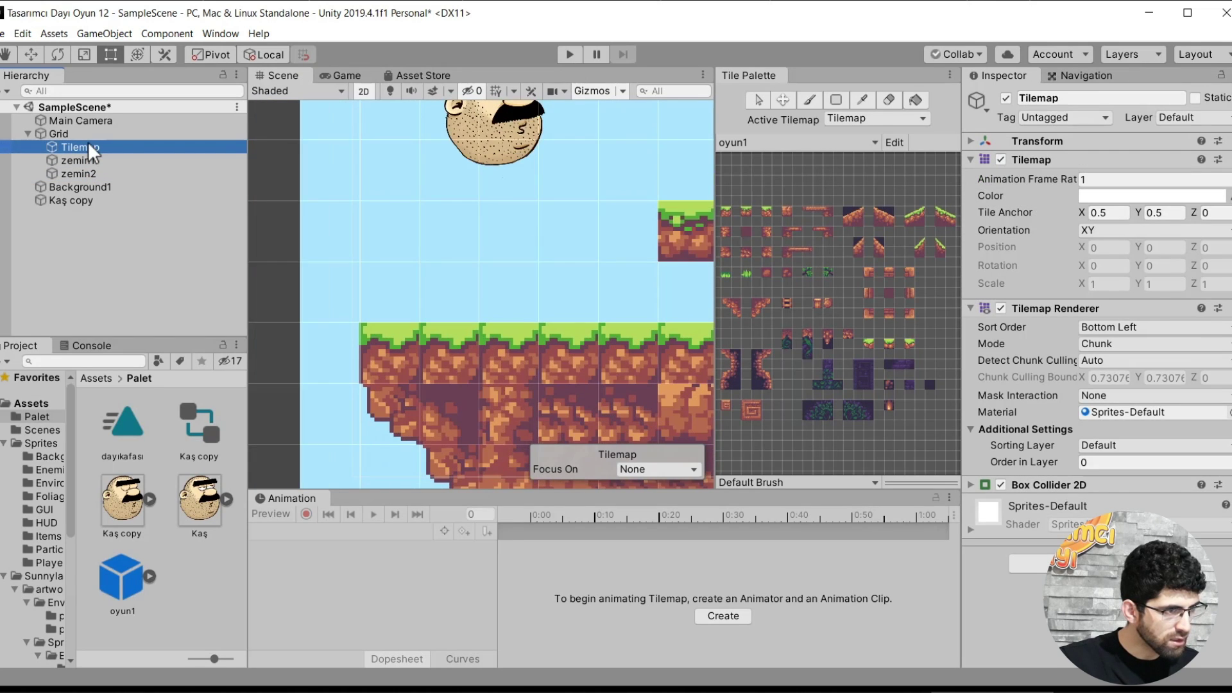
{"action": "scroll", "coordinate": [576, 264], "scroll_direction": "down", "scroll_amount": 1}
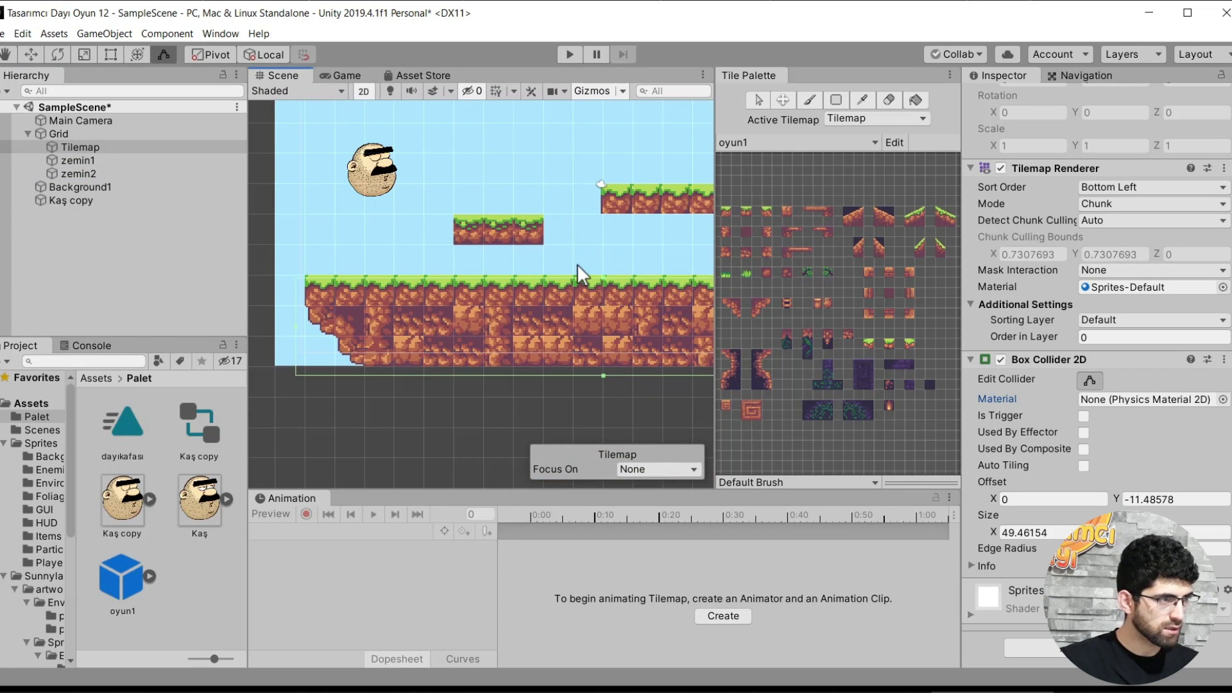
{"action": "scroll", "coordinate": [576, 264], "scroll_direction": "up", "scroll_amount": 2}
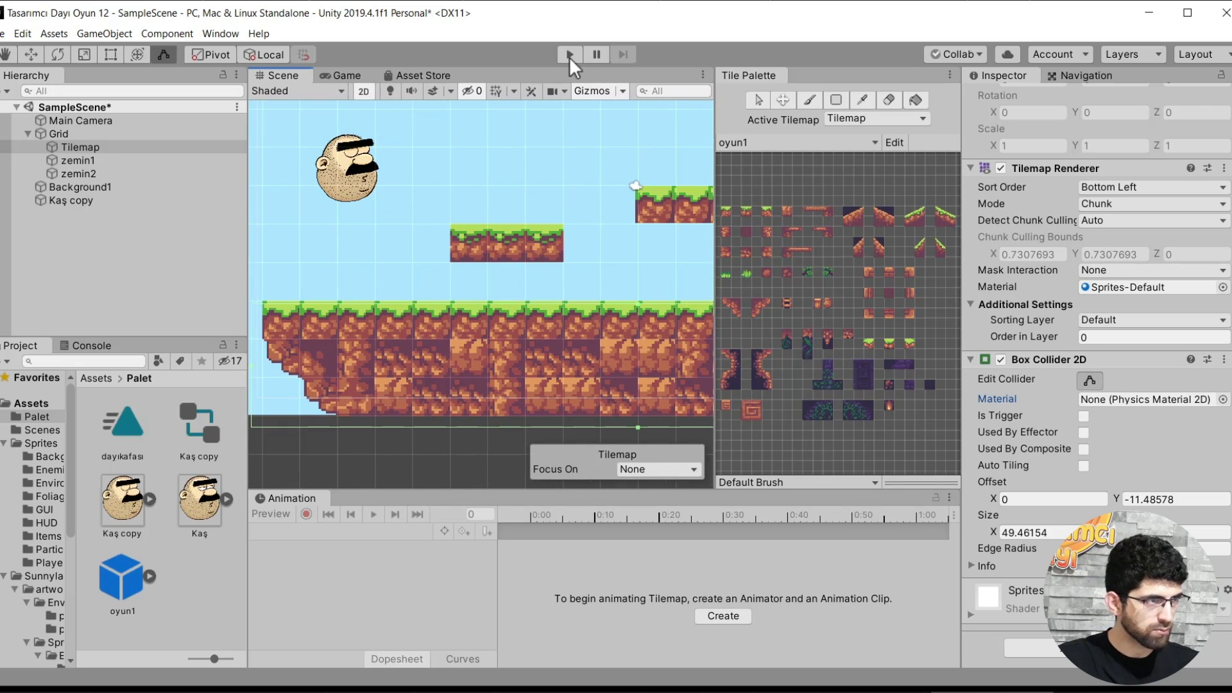
{"action": "left_click", "coordinate": [569, 55]}
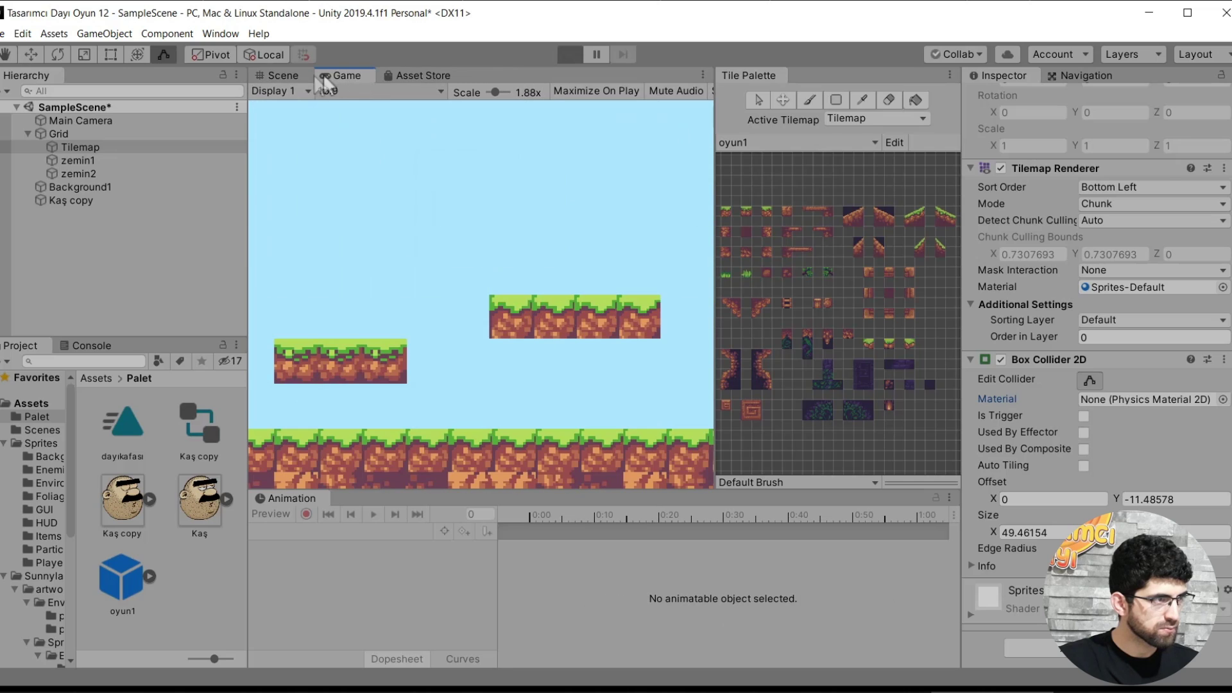
{"action": "left_click", "coordinate": [282, 76]}
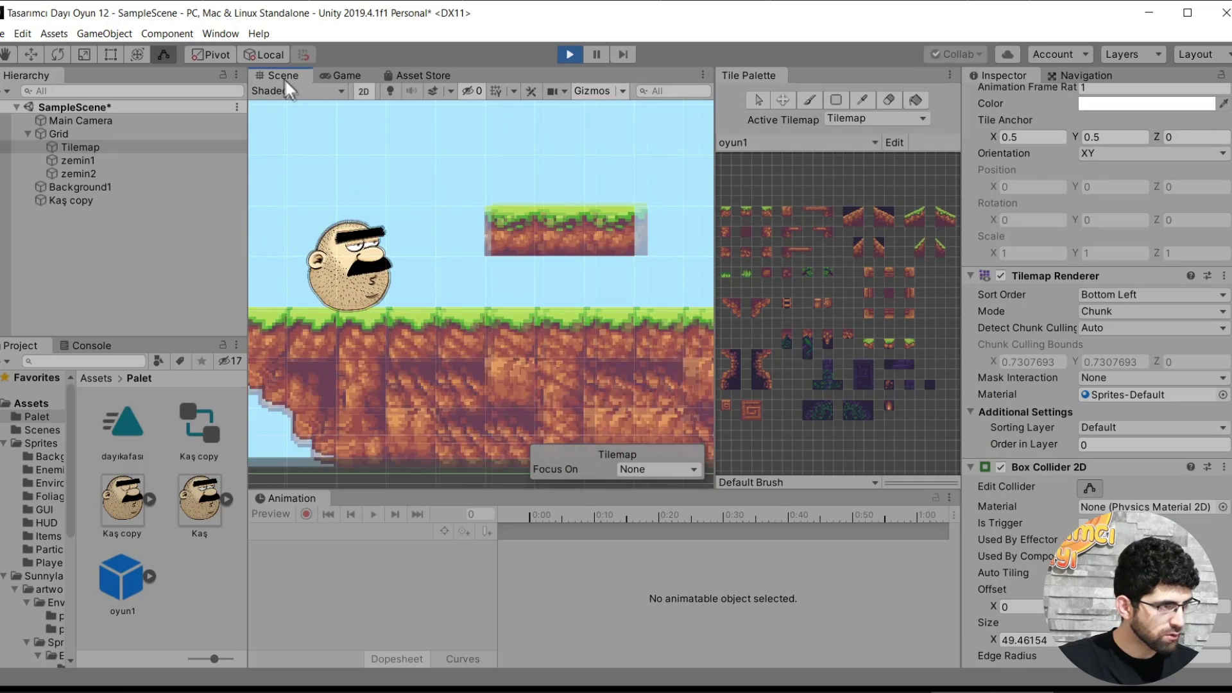
{"action": "left_click", "coordinate": [441, 241]}
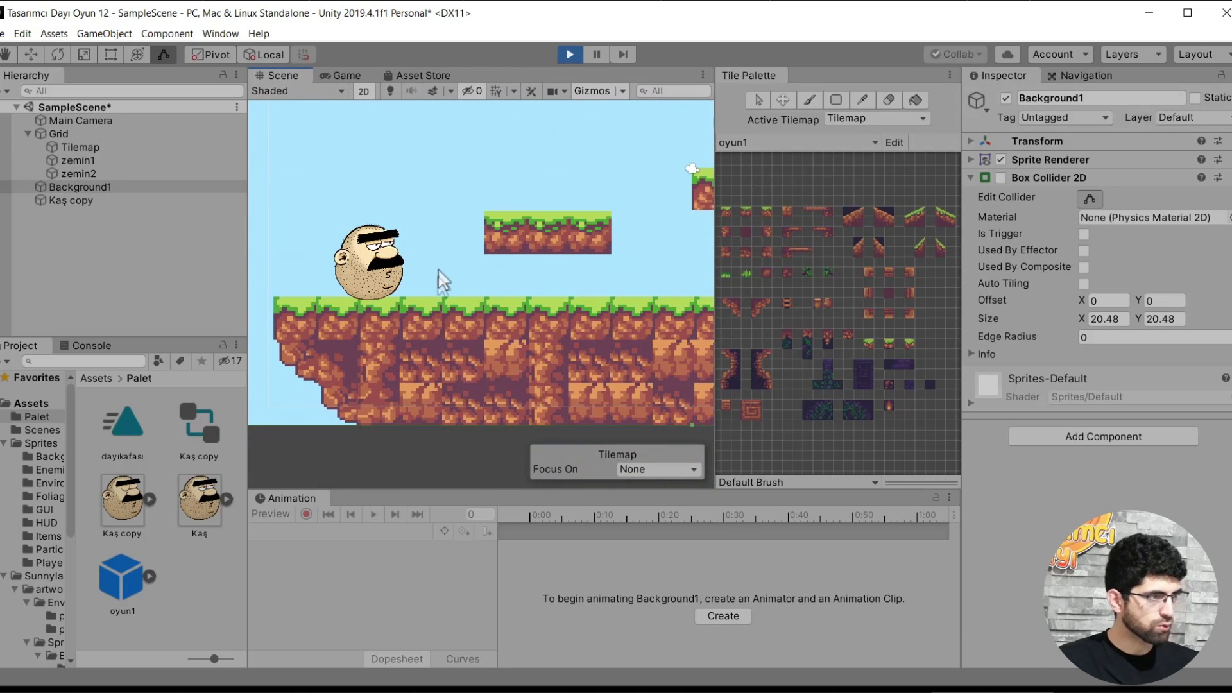
{"action": "key", "text": "ctrl+p"}
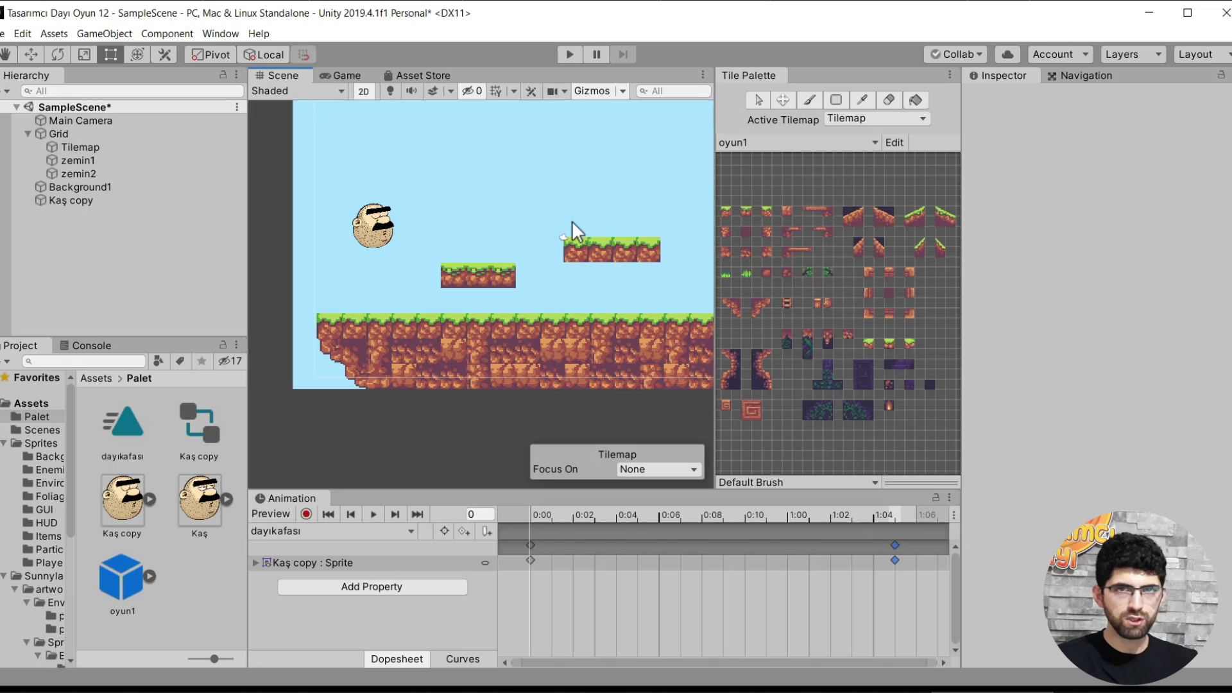
{"action": "scroll", "coordinate": [374, 237], "scroll_direction": "up", "scroll_amount": 3}
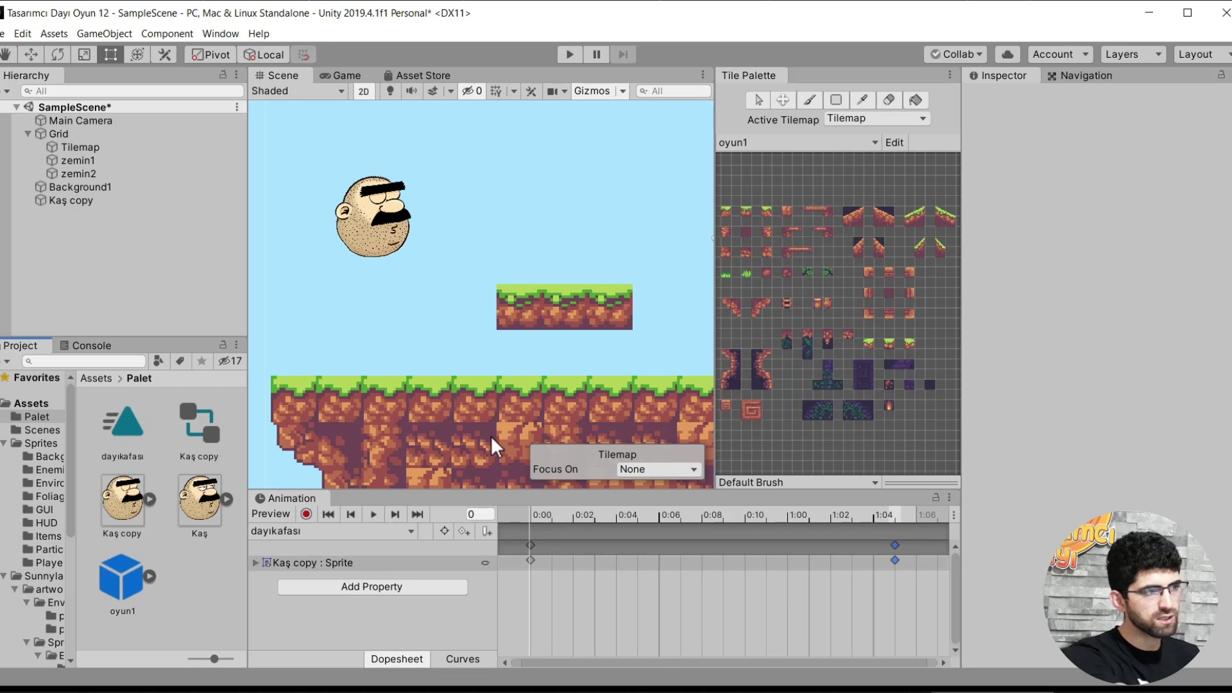
{"action": "left_click", "coordinate": [392, 249]}
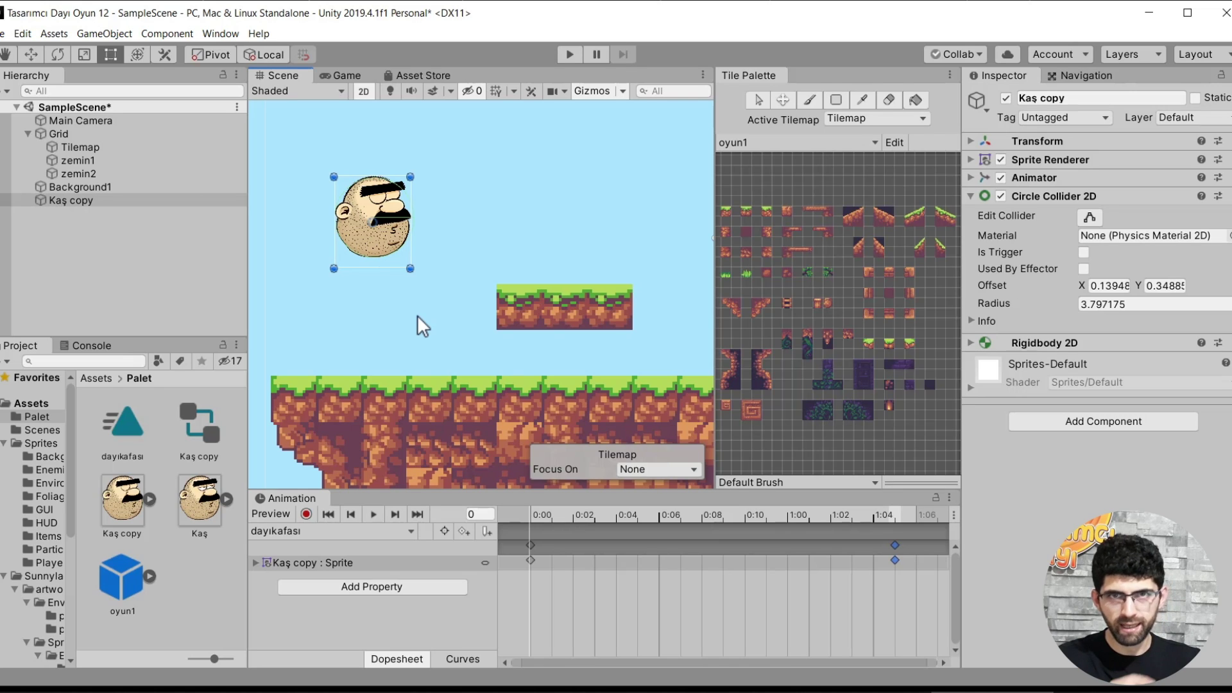
{"action": "left_click", "coordinate": [457, 260]}
{"action": "middle_click_drag", "start_coordinate": [462, 233], "coordinate": [410, 266]}
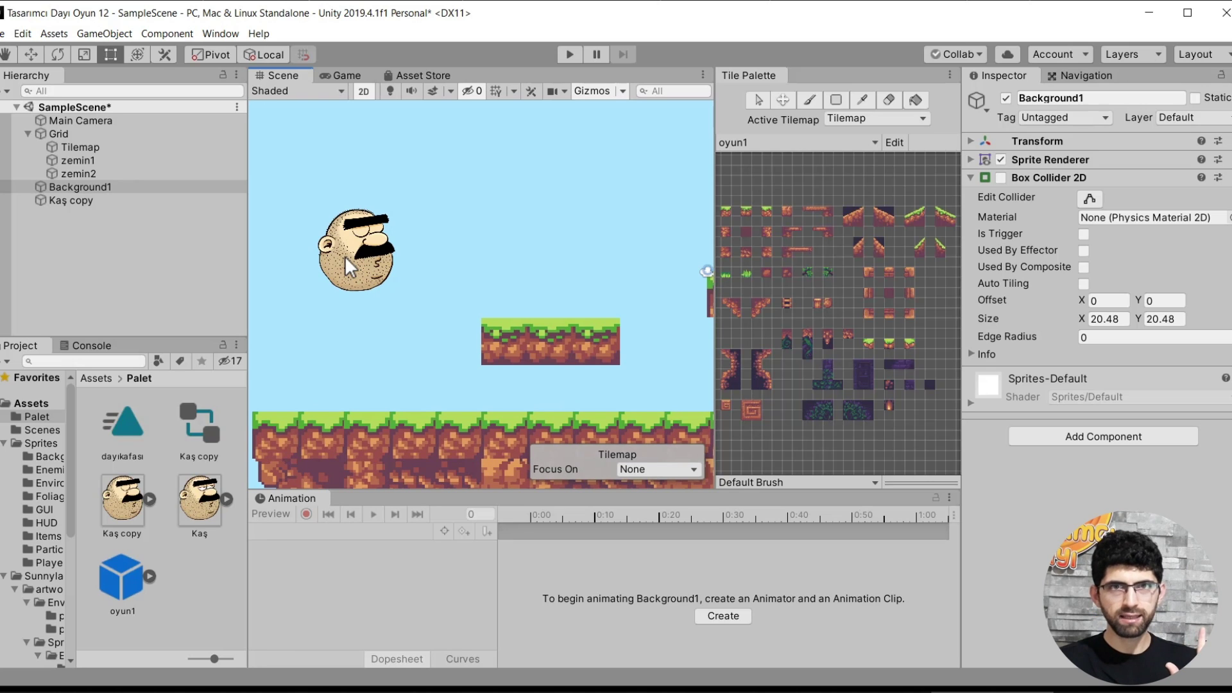
{"action": "scroll", "coordinate": [346, 267], "scroll_direction": "down", "scroll_amount": 3}
{"action": "scroll", "coordinate": [344, 267], "scroll_direction": "down", "scroll_amount": 1}
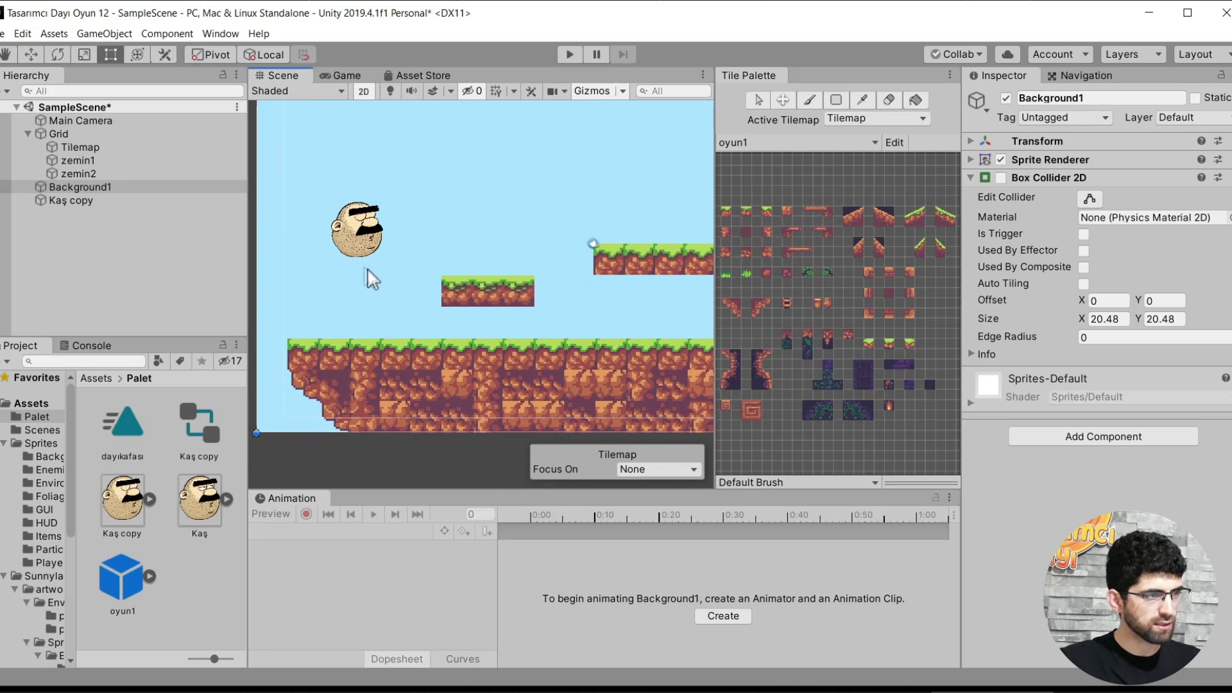
{"action": "scroll", "coordinate": [397, 289], "scroll_direction": "up", "scroll_amount": 1}
{"action": "scroll", "coordinate": [419, 304], "scroll_direction": "up", "scroll_amount": 2}
{"action": "left_click_drag", "start_coordinate": [495, 296], "coordinate": [456, 264]}
Move the four-tile floating platform on zemin2 up one cell.
{"action": "key", "text": "m"}
{"action": "left_click", "coordinate": [441, 303]}
{"action": "left_click", "coordinate": [440, 301]}
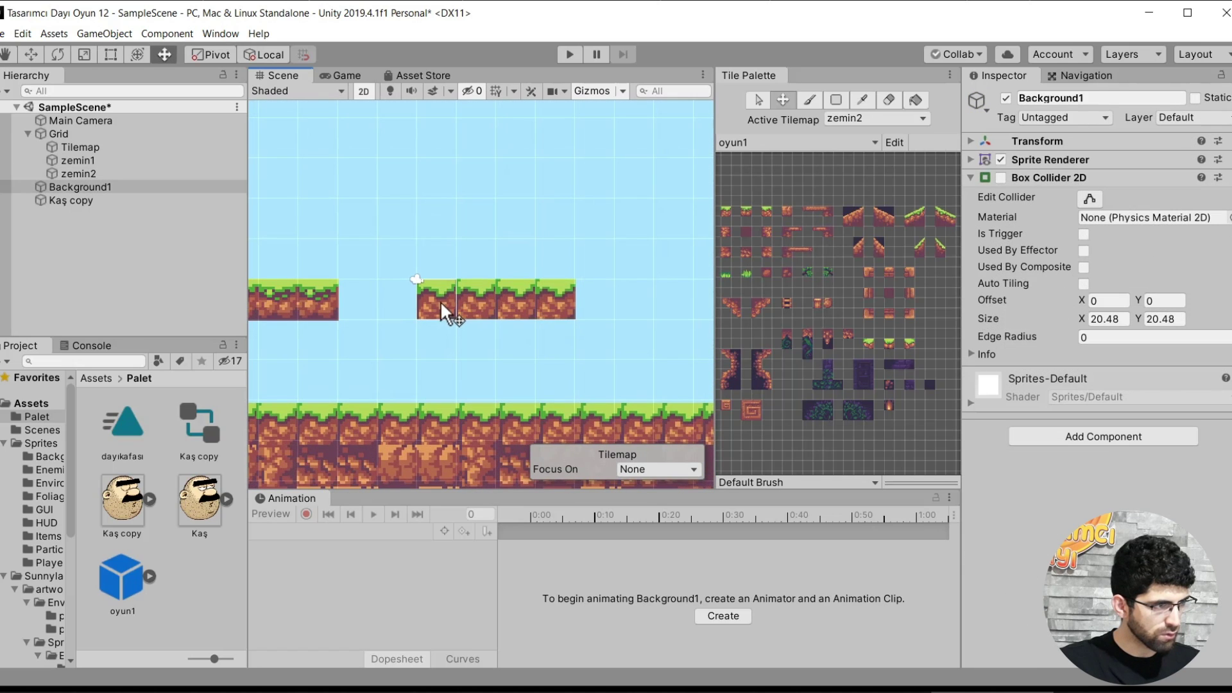
{"action": "mouse_move", "coordinate": [448, 305]}
{"action": "left_mouse_down"}
{"action": "mouse_move", "coordinate": [563, 304]}
{"action": "mouse_move", "coordinate": [568, 273]}
{"action": "left_mouse_up"}
{"action": "scroll", "coordinate": [557, 246], "scroll_direction": "down", "scroll_amount": 2}
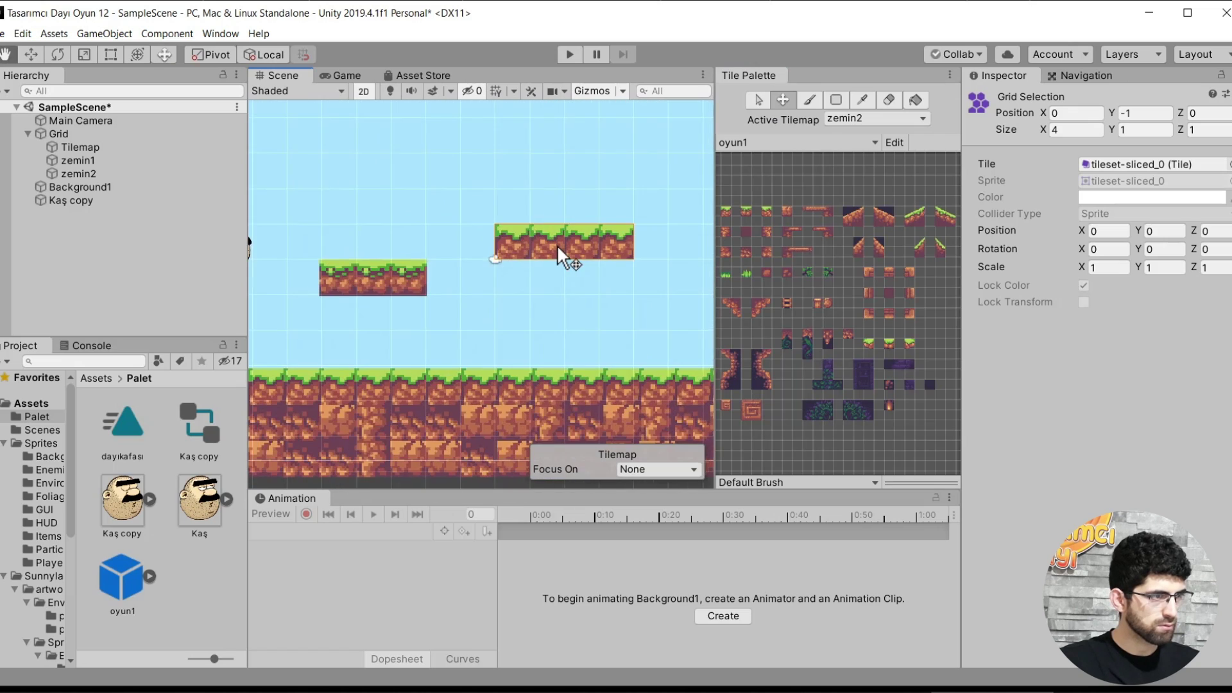
{"action": "key", "text": "Left"}
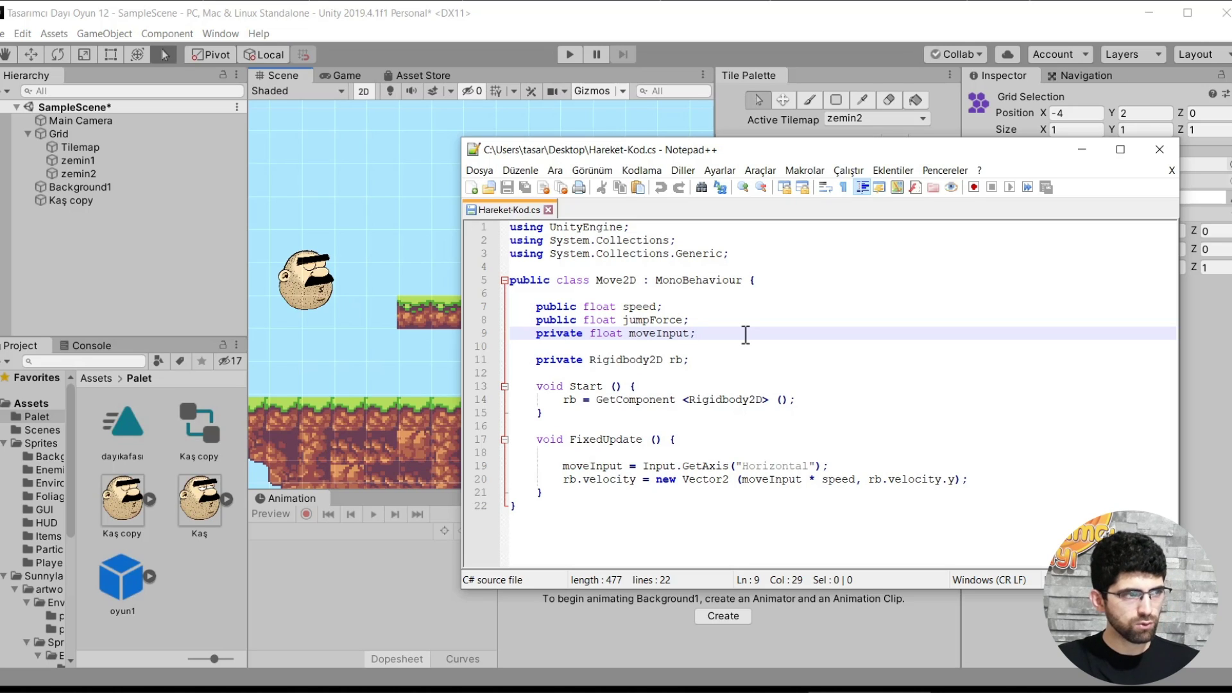
Copy the entire Move2D script from Hareket-Kod.cs and minimize Notepad++.
{"action": "left_click", "coordinate": [757, 514]}
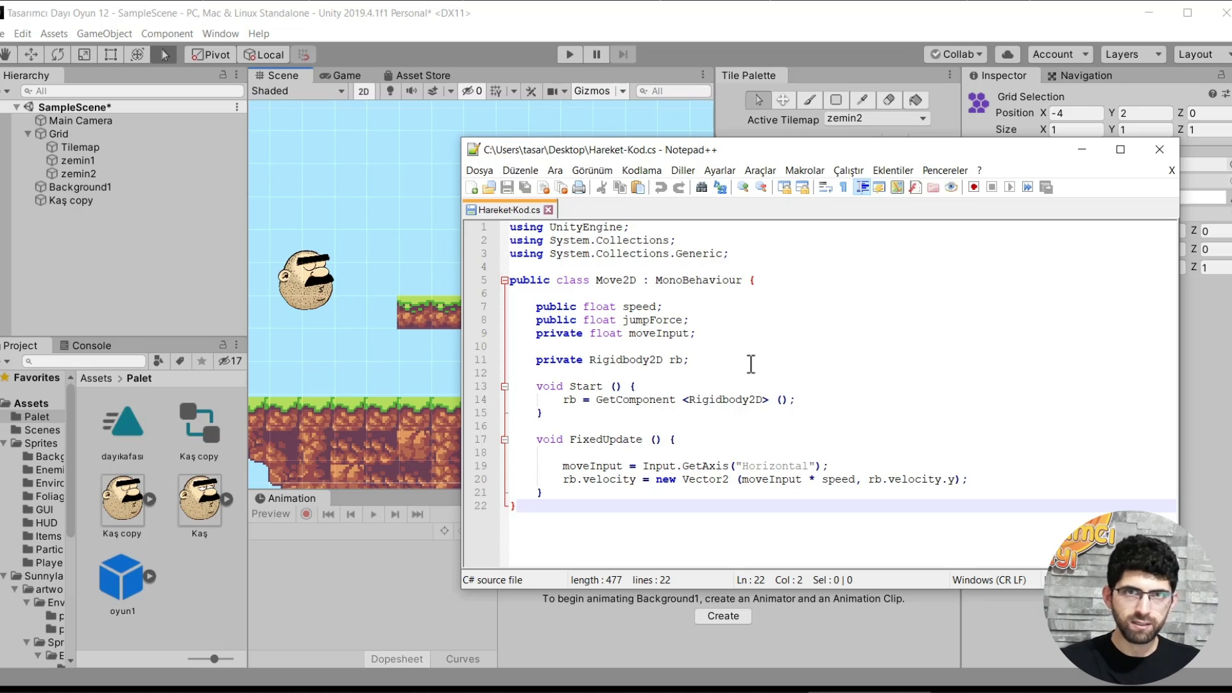
{"action": "key", "text": "ctrl+a"}
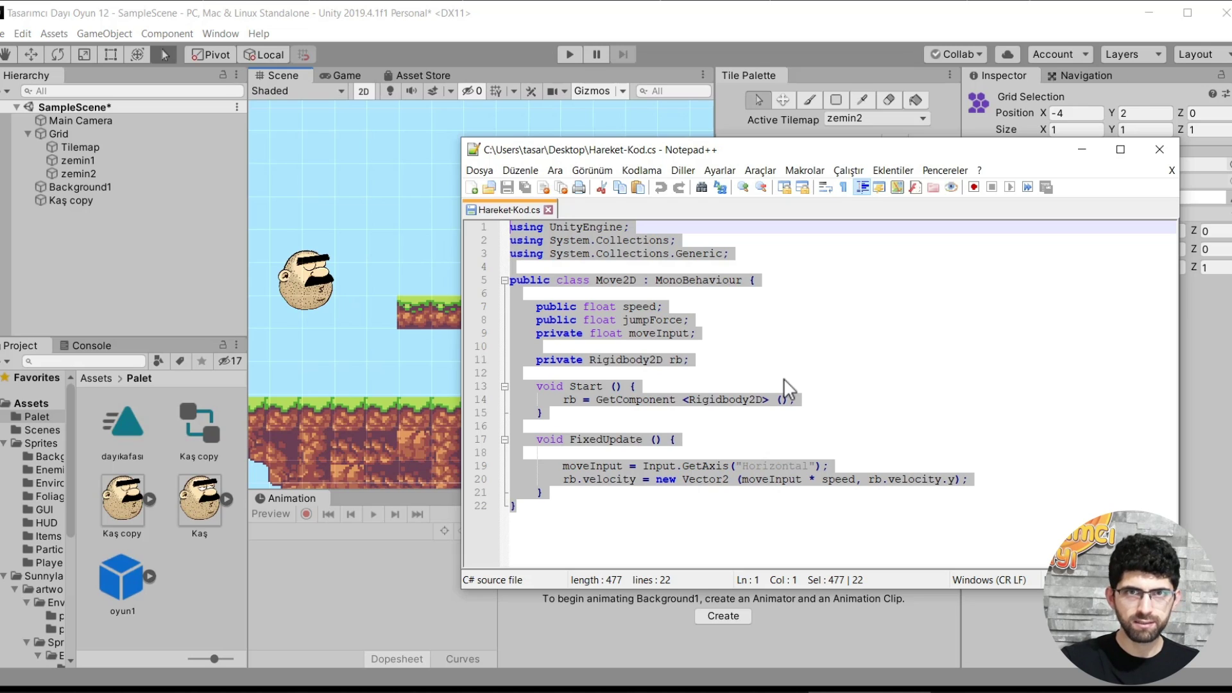
{"action": "left_click", "coordinate": [710, 357]}
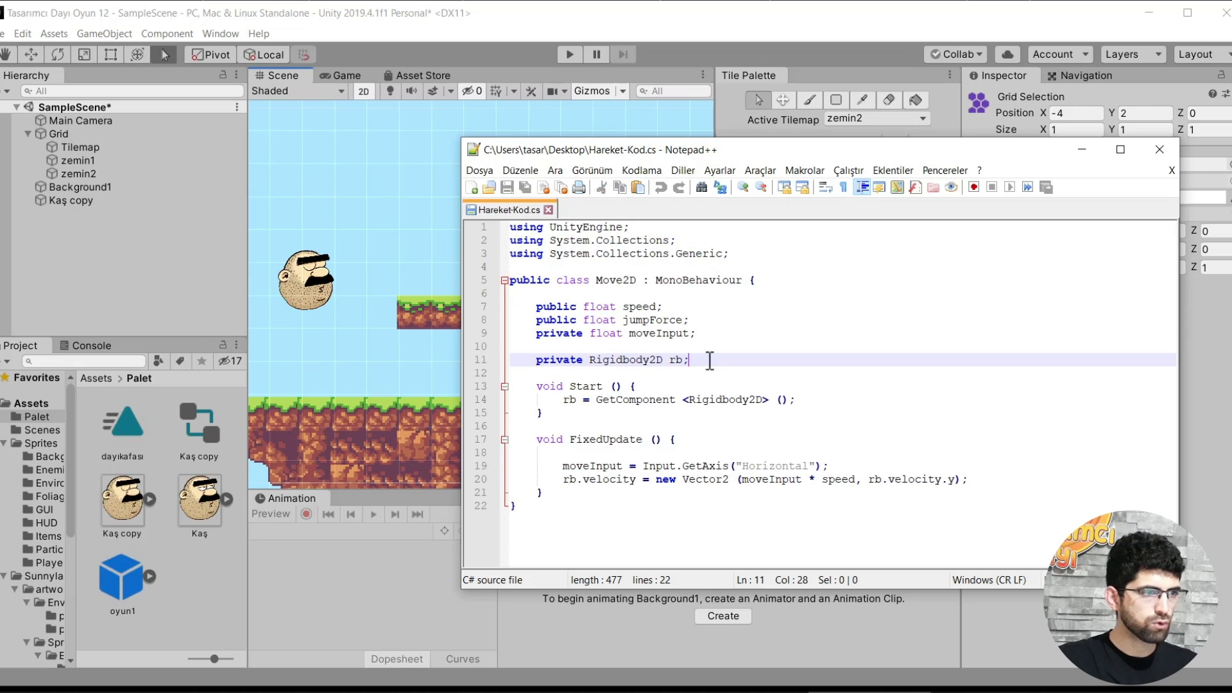
{"action": "key", "text": "ctrl+a"}
{"action": "right_click", "coordinate": [645, 299]}
{"action": "left_click", "coordinate": [684, 324]}
{"action": "left_click", "coordinate": [452, 488]}
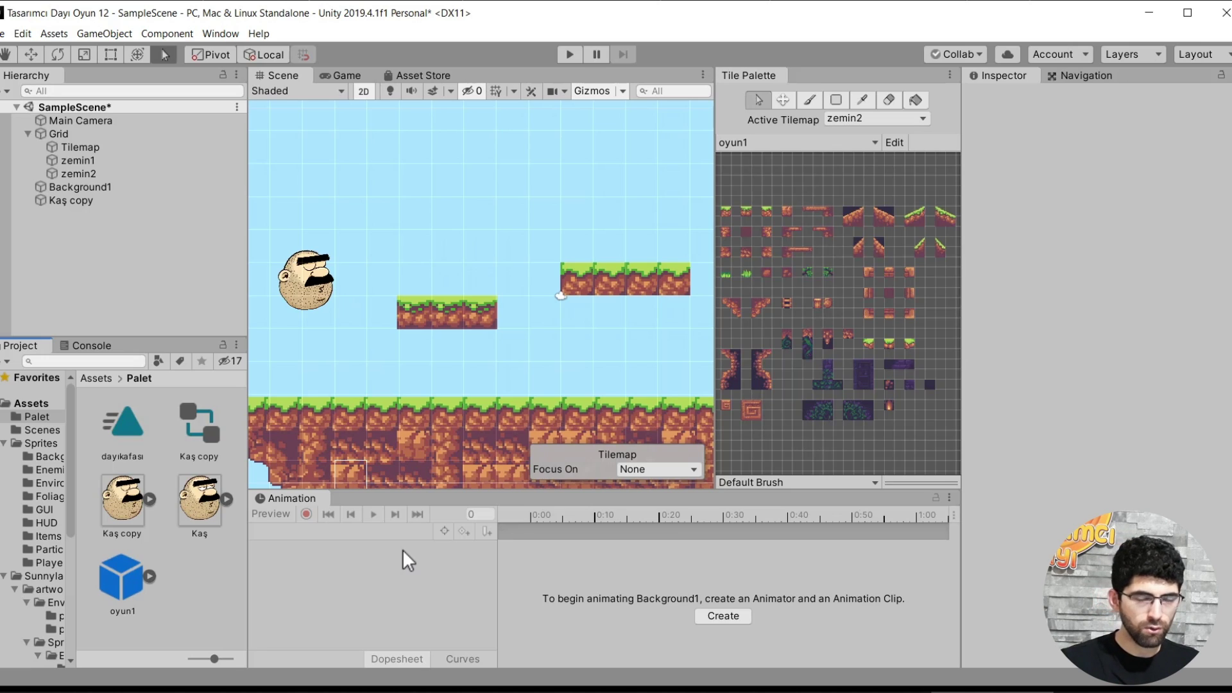
Add a new C# script called hareket to the Palet folder and open it in Notepad++.
{"action": "right_click", "coordinate": [186, 575]}
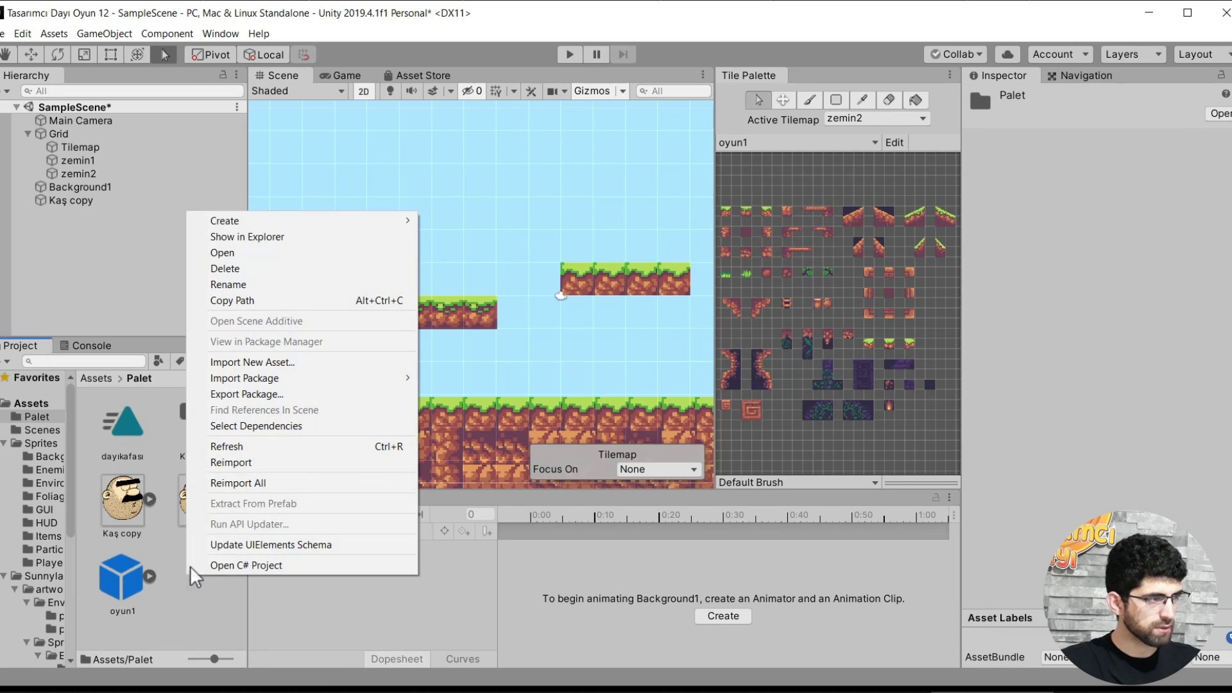
{"action": "mouse_move", "coordinate": [358, 220]}
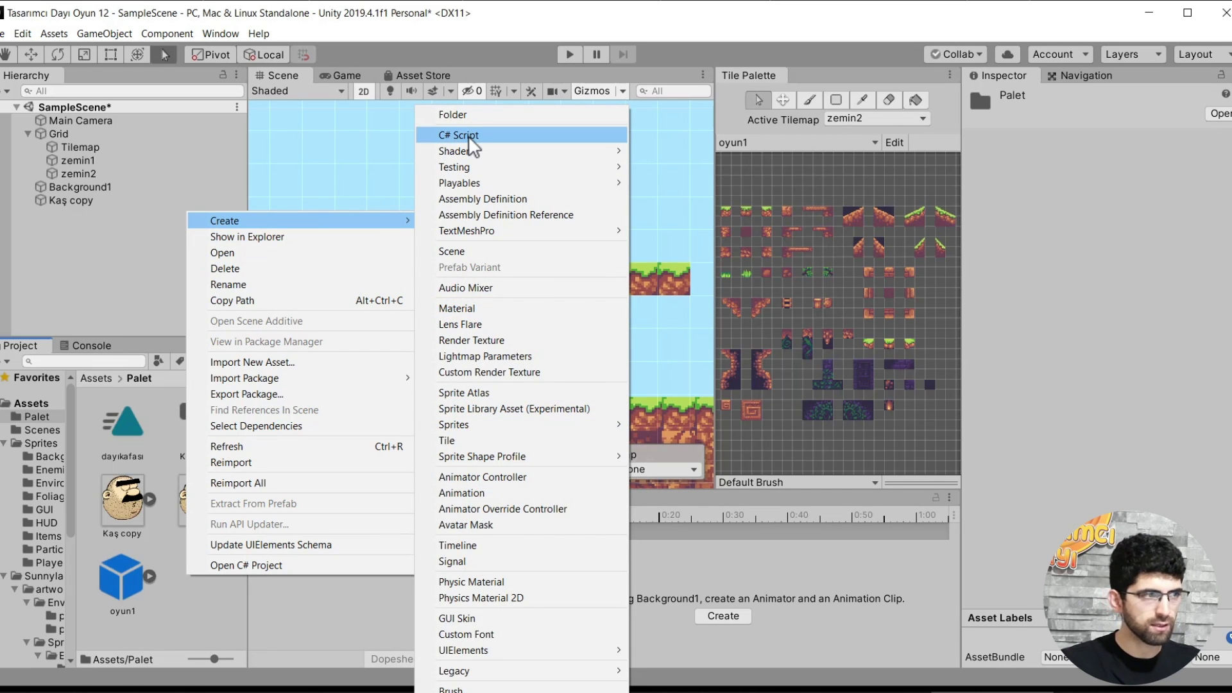
{"action": "left_click", "coordinate": [468, 136]}
{"action": "type", "text": "hareket"}
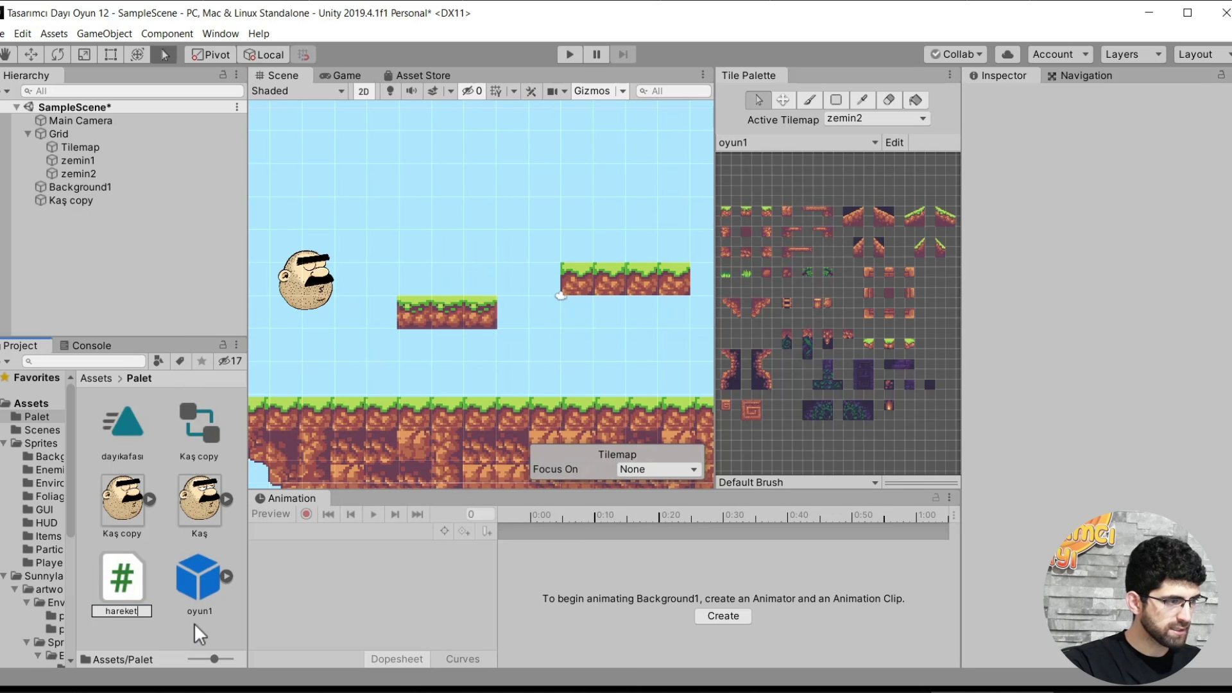
{"action": "key", "text": "Return"}
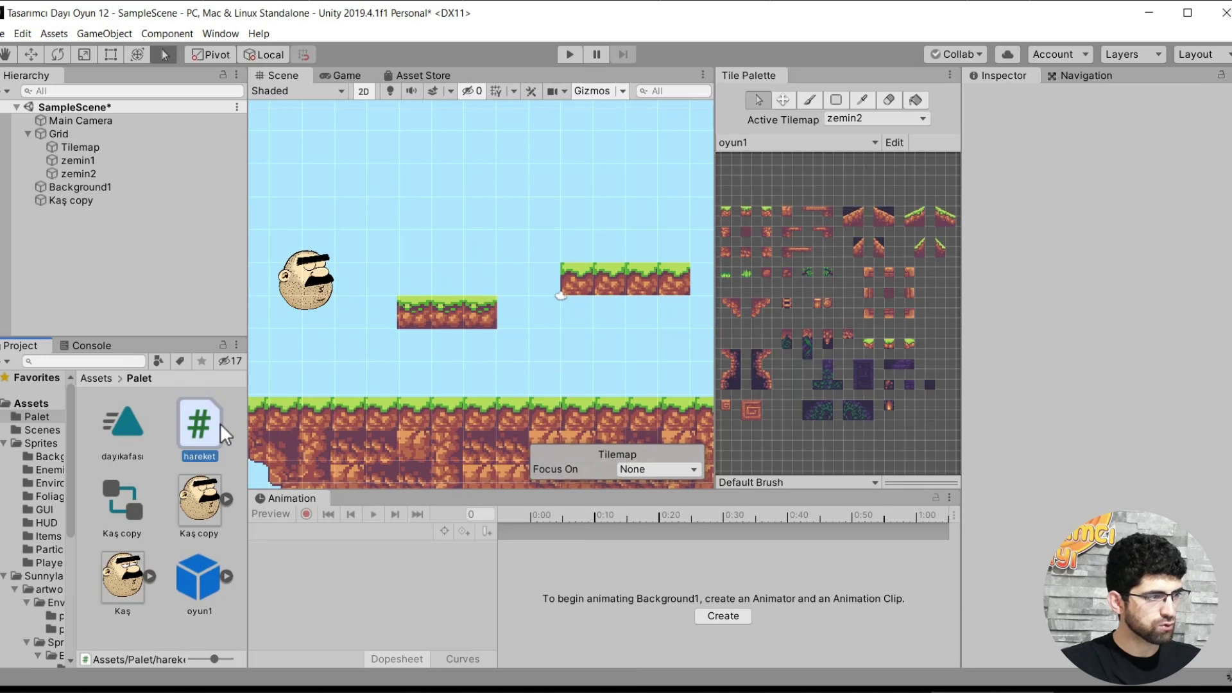
{"action": "double_click", "coordinate": [221, 423]}
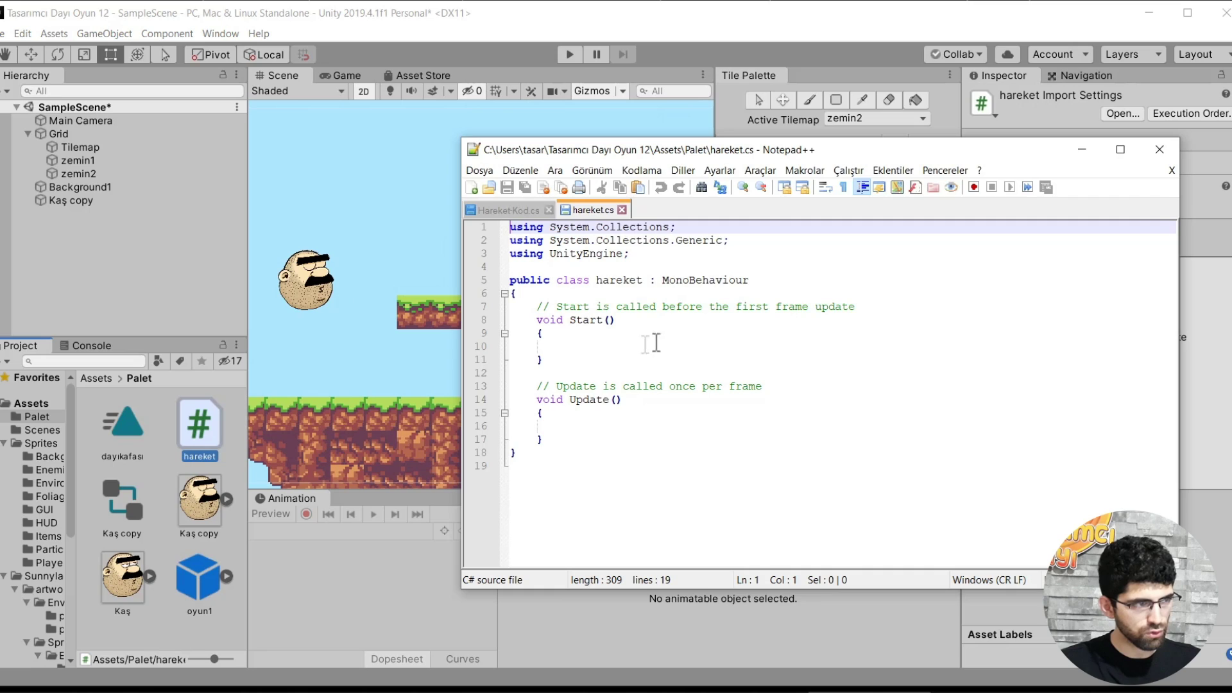
Replace the contents of hareket.cs with the copied Move2D movement script.
{"action": "left_click", "coordinate": [507, 210]}
{"action": "key", "text": "ctrl+a"}
{"action": "left_click", "coordinate": [591, 210]}
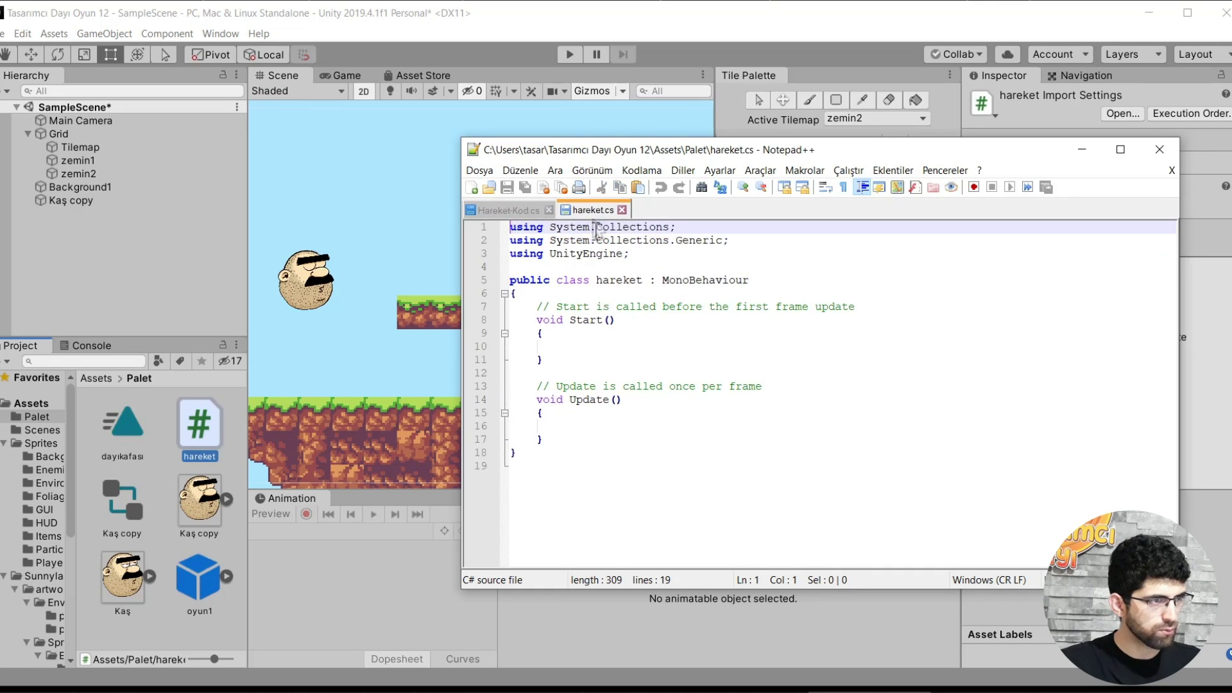
{"action": "left_click", "coordinate": [597, 281]}
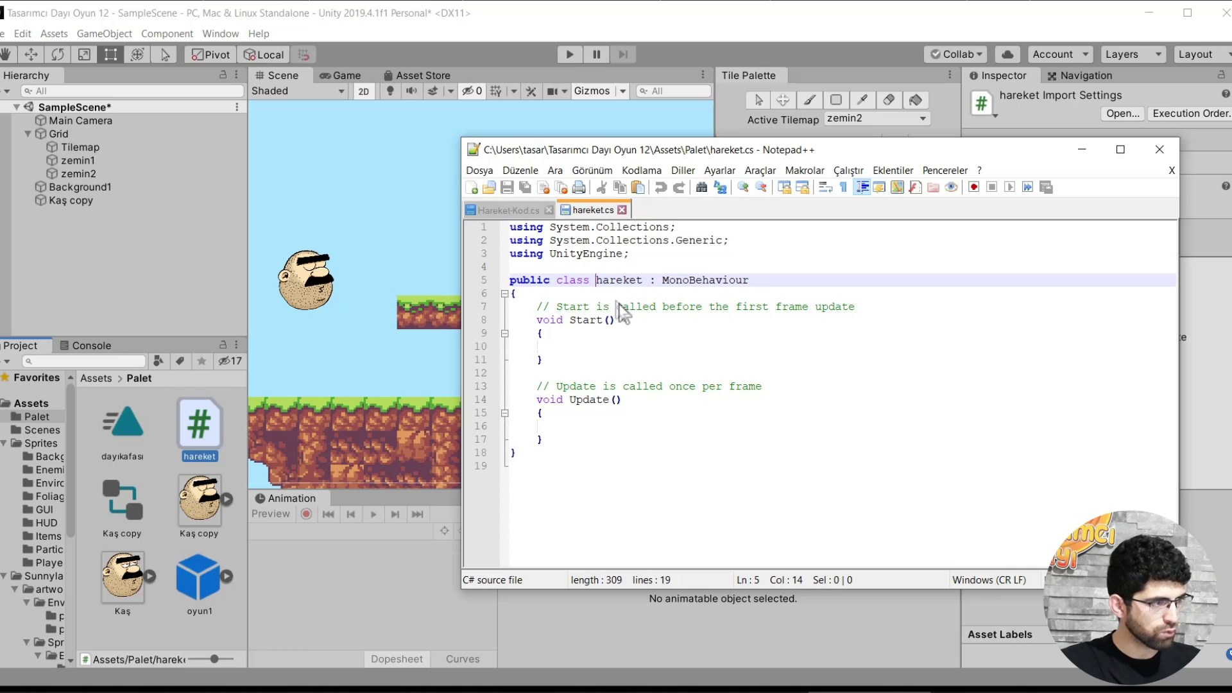
{"action": "key", "text": "ctrl+a"}
{"action": "key", "text": "ctrl+v"}
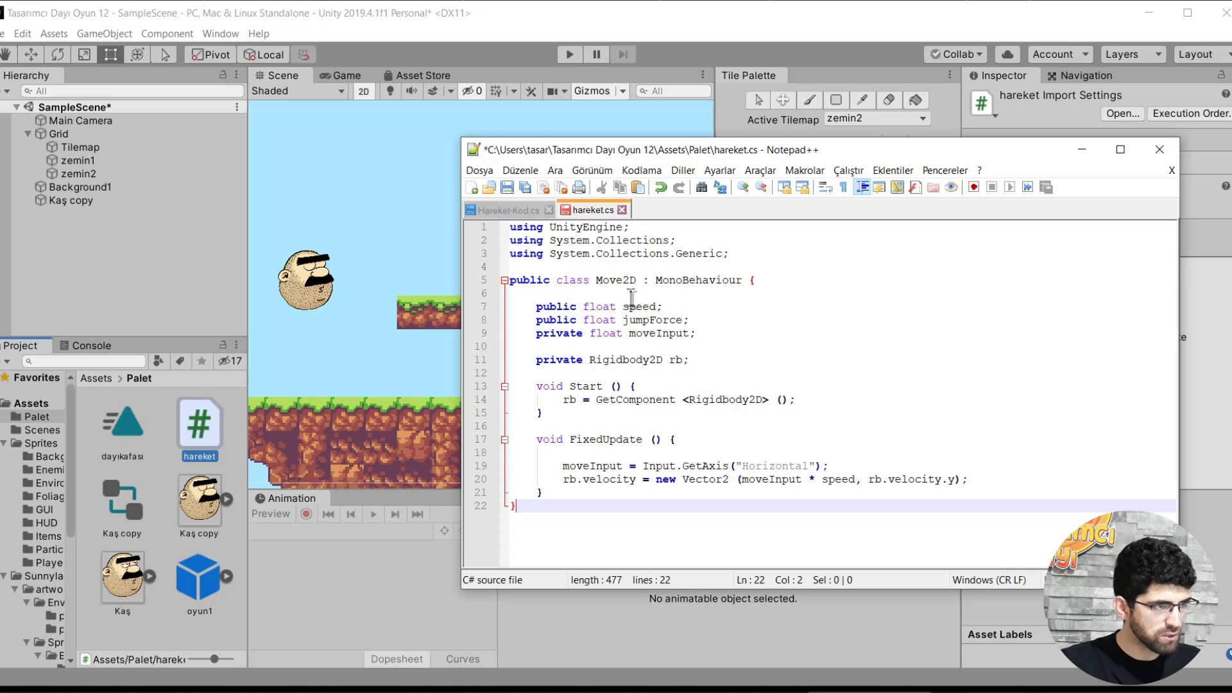
Rename the class from Move2D to hareket and save the file.
{"action": "double_click", "coordinate": [621, 283]}
{"action": "type", "text": "hareket"}
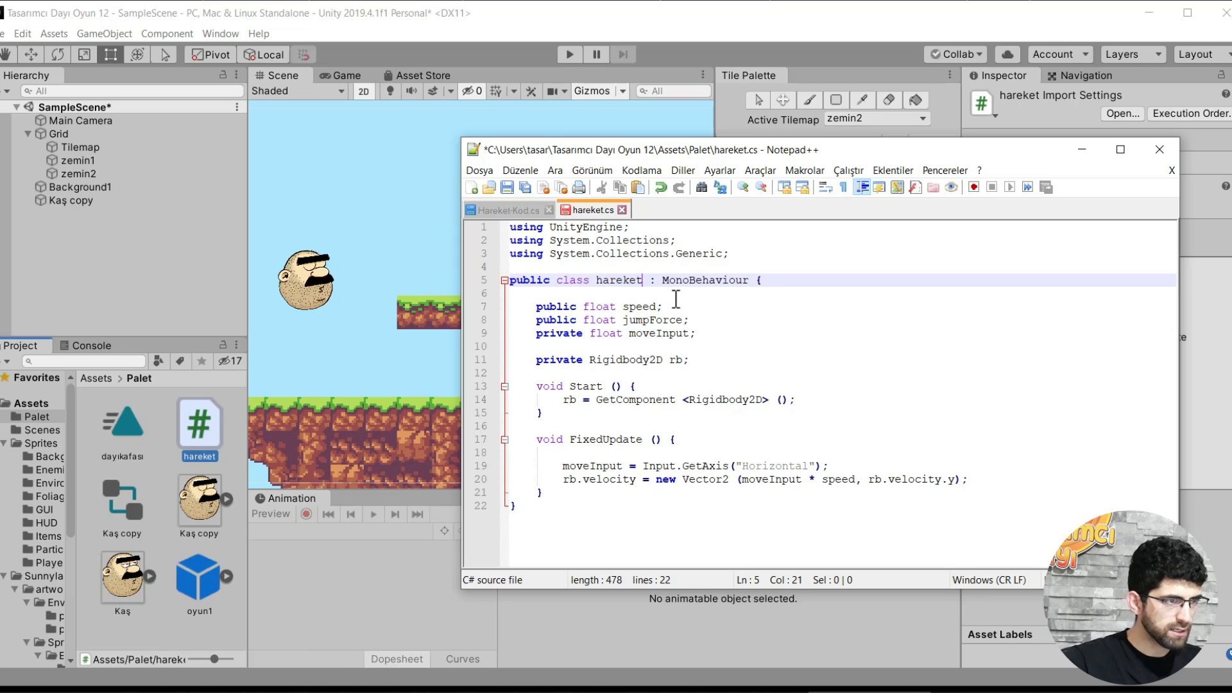
{"action": "left_click", "coordinate": [637, 282]}
{"action": "left_click", "coordinate": [642, 283]}
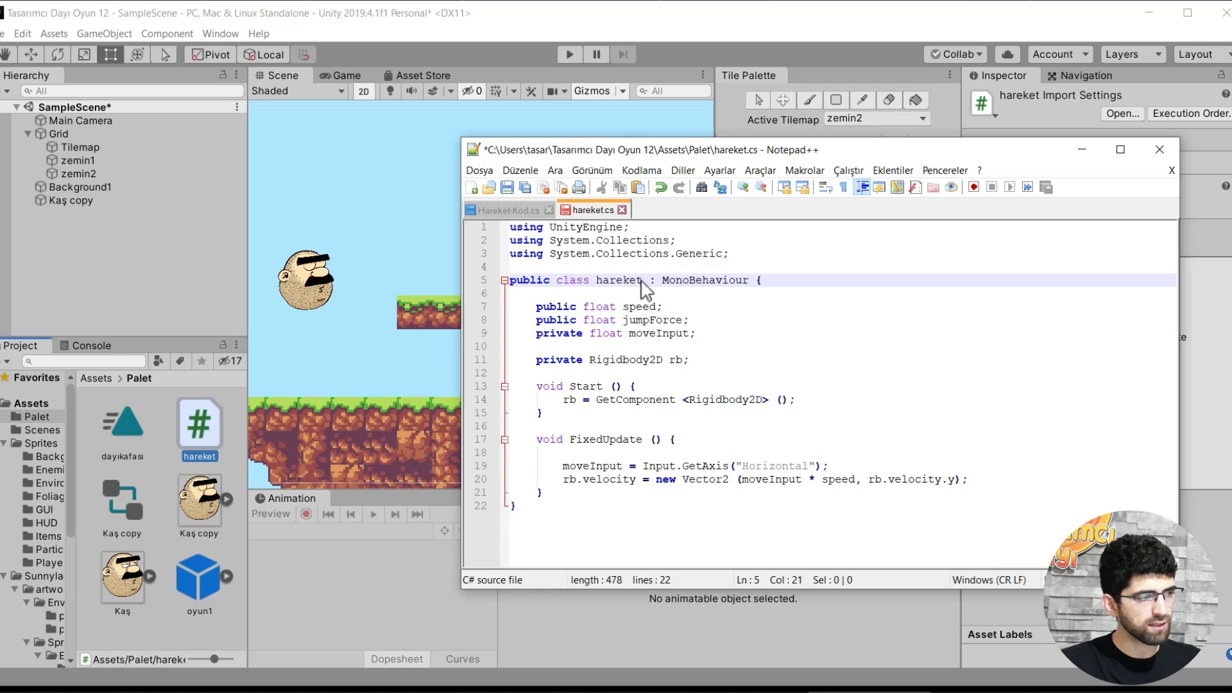
{"action": "left_click", "coordinate": [701, 321]}
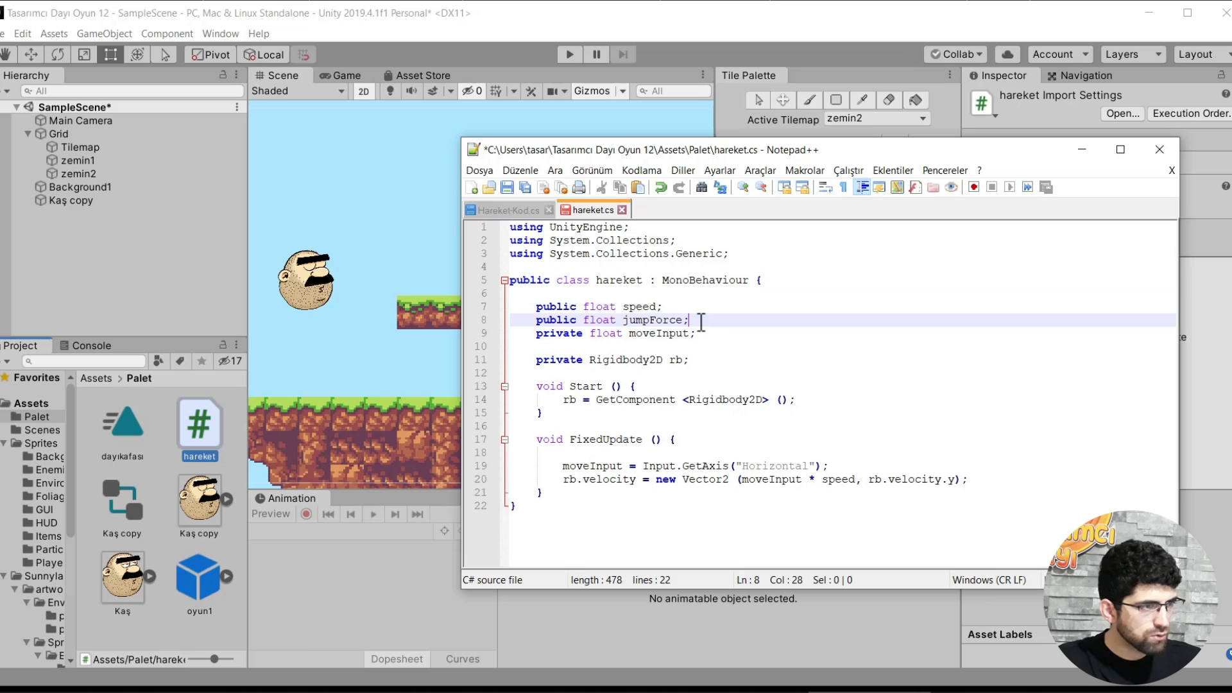
{"action": "key", "text": "ctrl+s"}
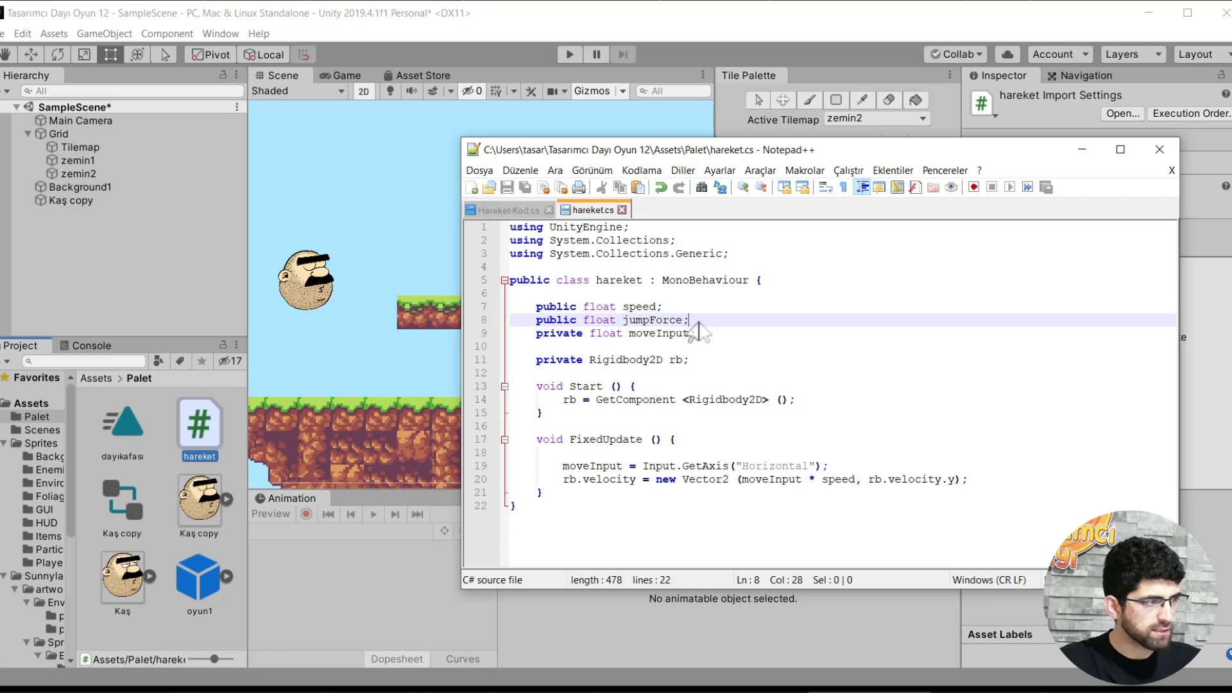
{"action": "left_click", "coordinate": [204, 427]}
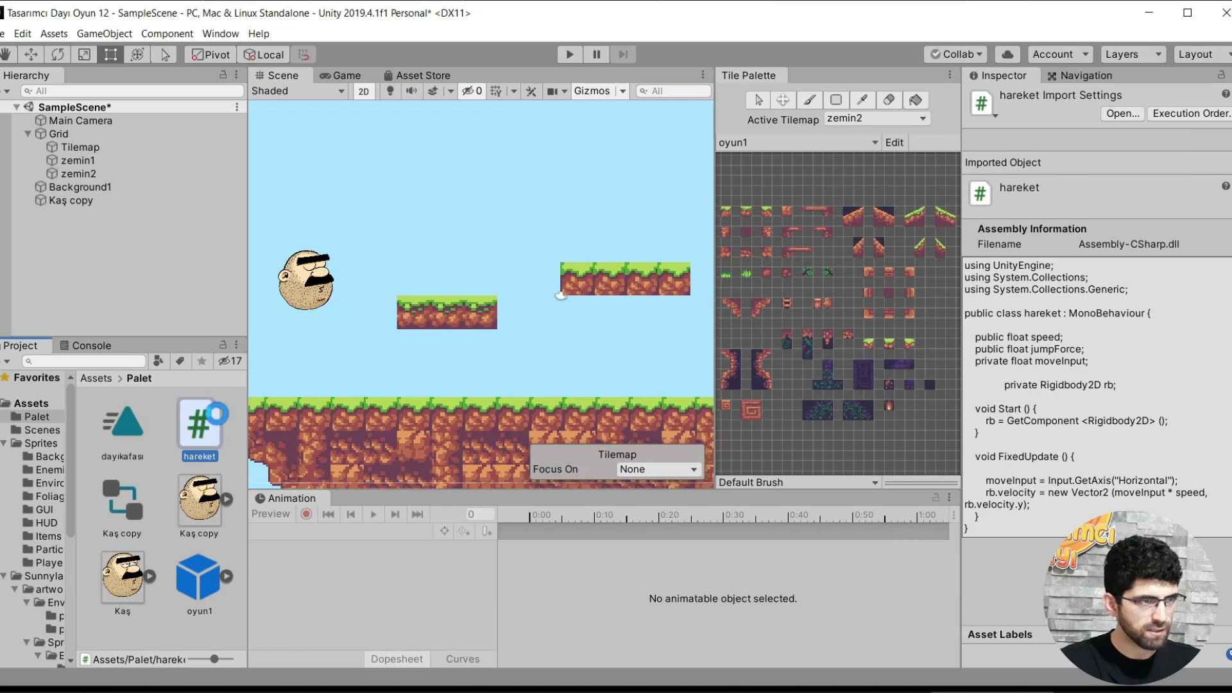
Attach the hareket script to Kaş copy and set its Speed to 75.
{"action": "left_click", "coordinate": [306, 280]}
{"action": "left_click", "coordinate": [205, 427]}
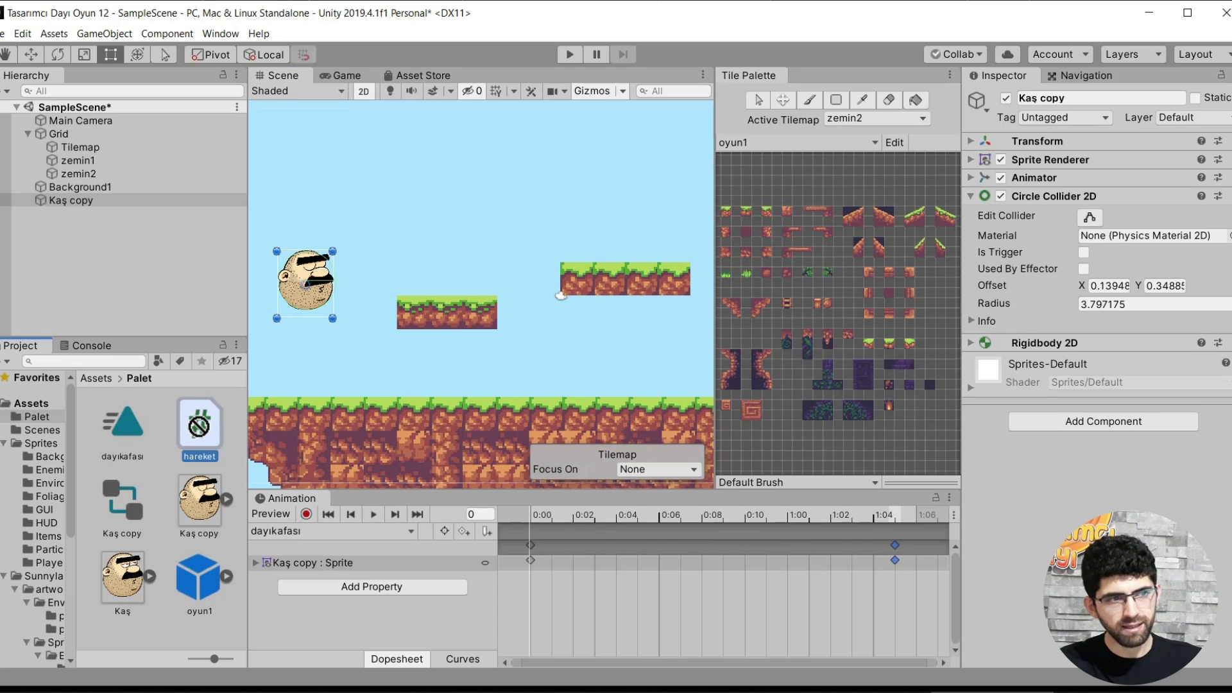
{"action": "left_click_drag", "start_coordinate": [199, 426], "coordinate": [1084, 469]}
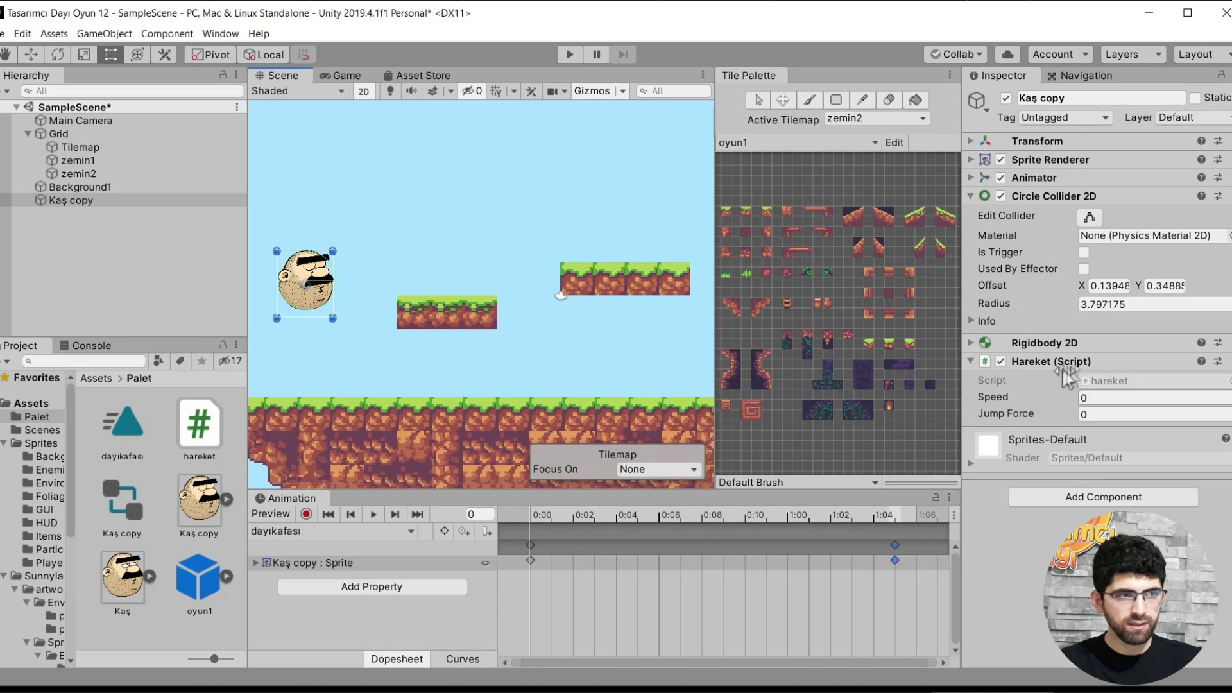
{"action": "left_click", "coordinate": [996, 395]}
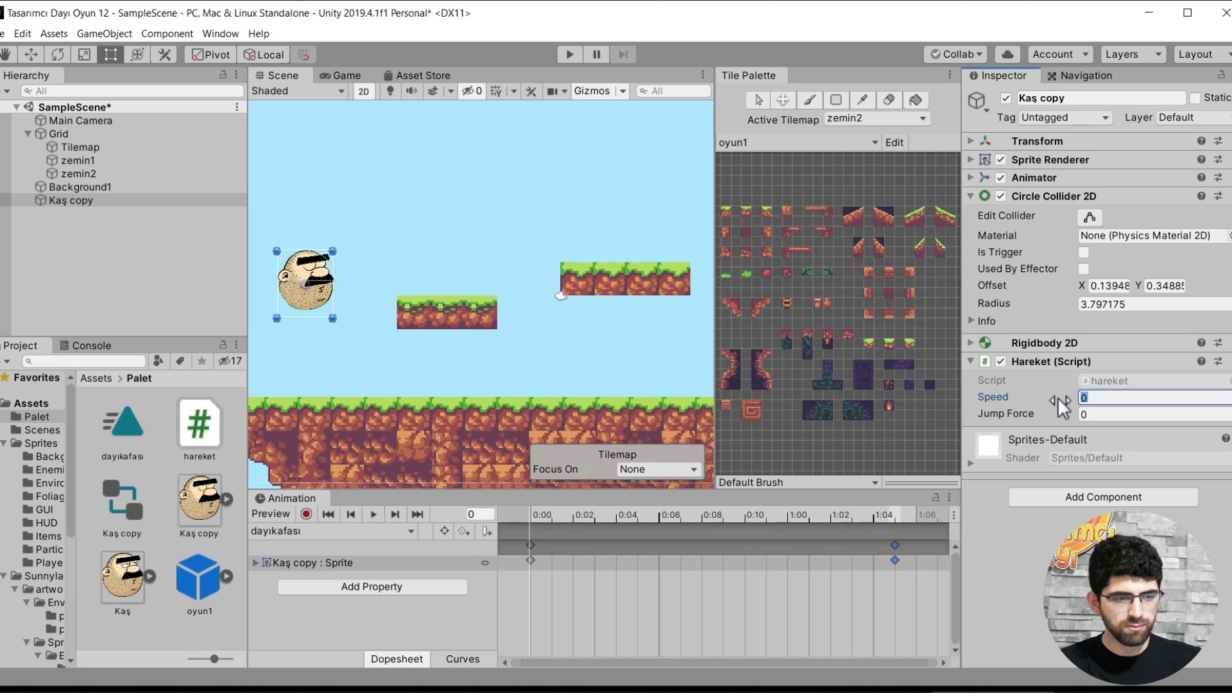
{"action": "type", "text": "75"}
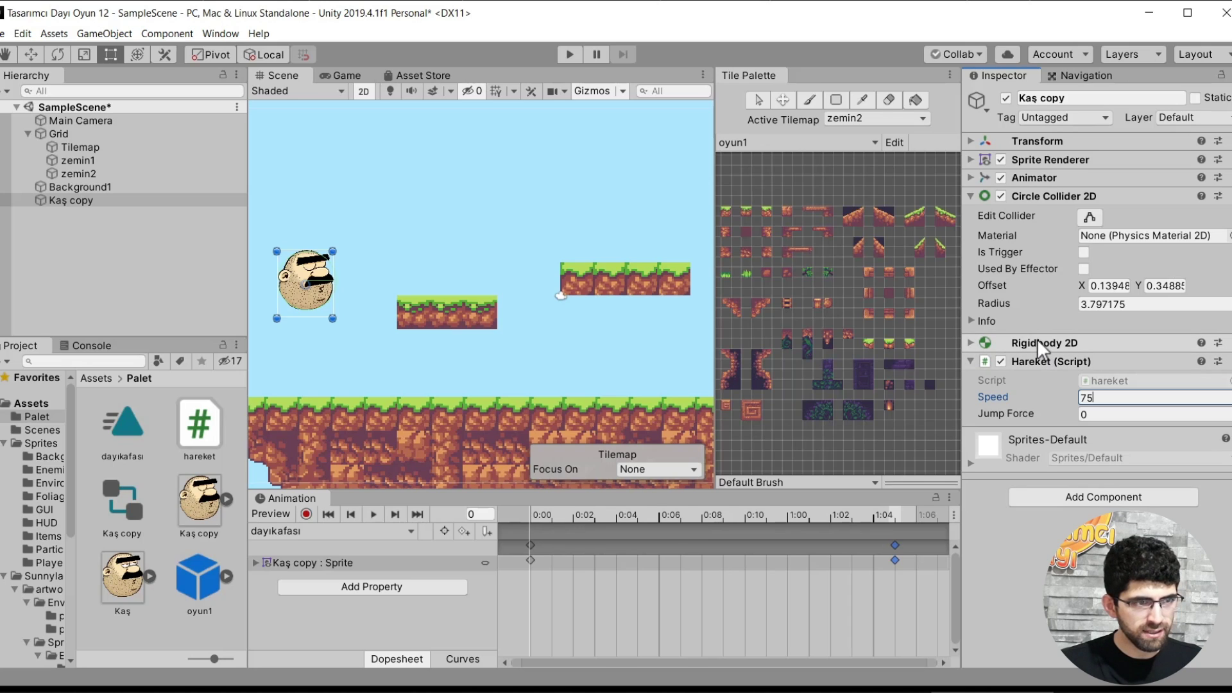
Confirm Freeze Rotation Z in the Rigidbody 2D constraints and start play mode.
{"action": "left_click", "coordinate": [972, 343]}
{"action": "scroll", "coordinate": [975, 449], "scroll_direction": "down", "scroll_amount": 3}
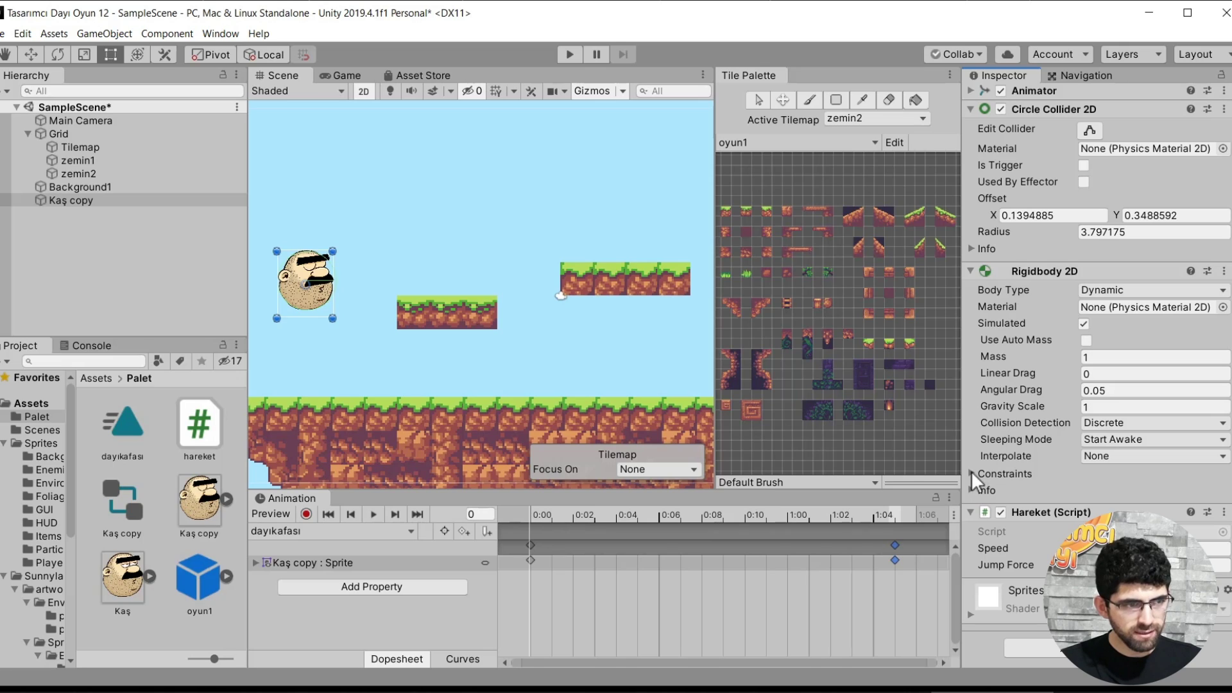
{"action": "left_click", "coordinate": [971, 473]}
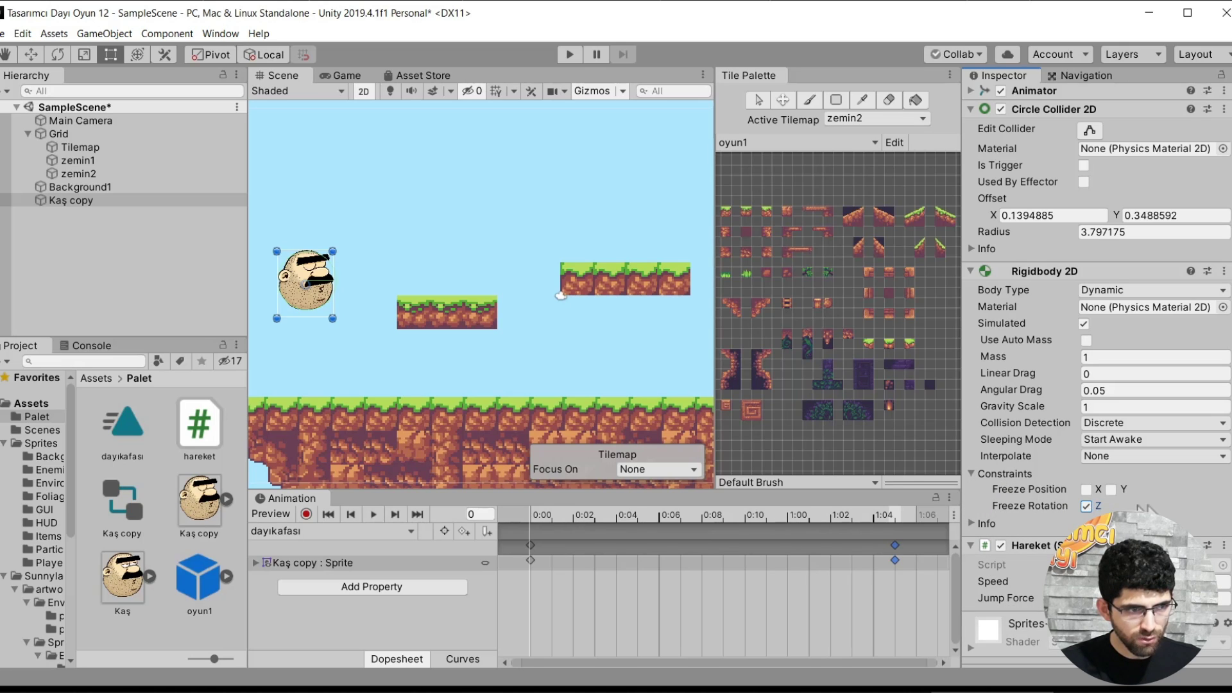
{"action": "scroll", "coordinate": [1130, 514], "scroll_direction": "down", "scroll_amount": 2}
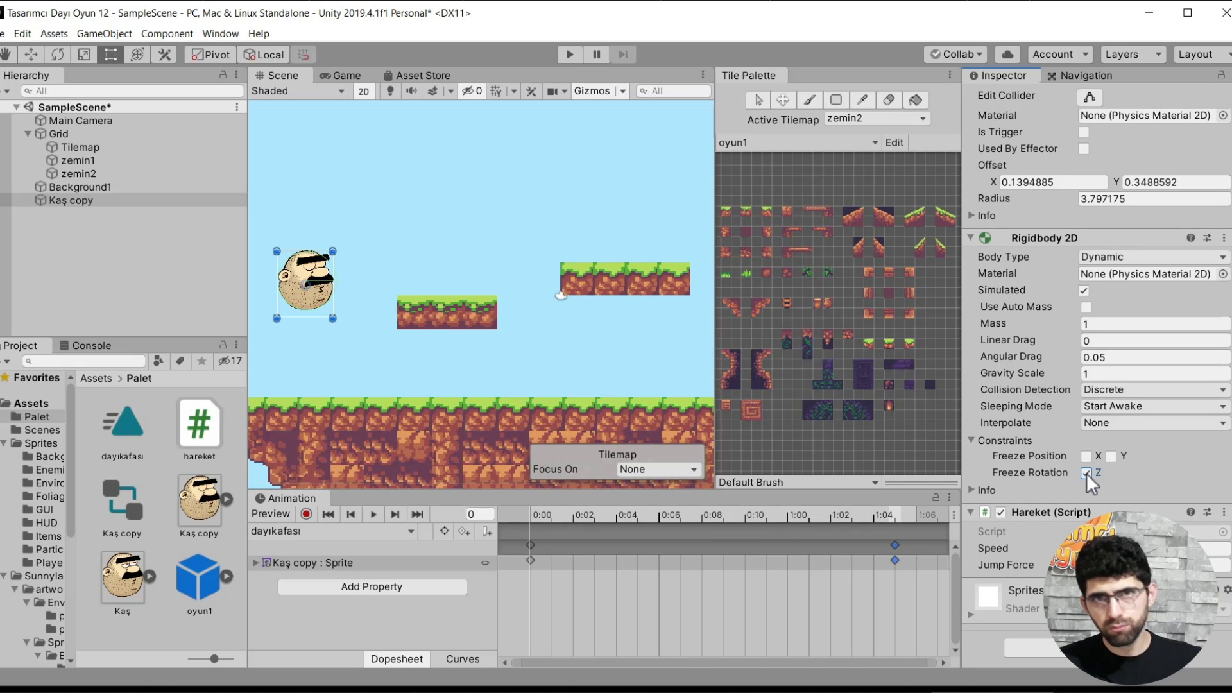
{"action": "left_click", "coordinate": [482, 182]}
{"action": "left_click", "coordinate": [570, 54]}
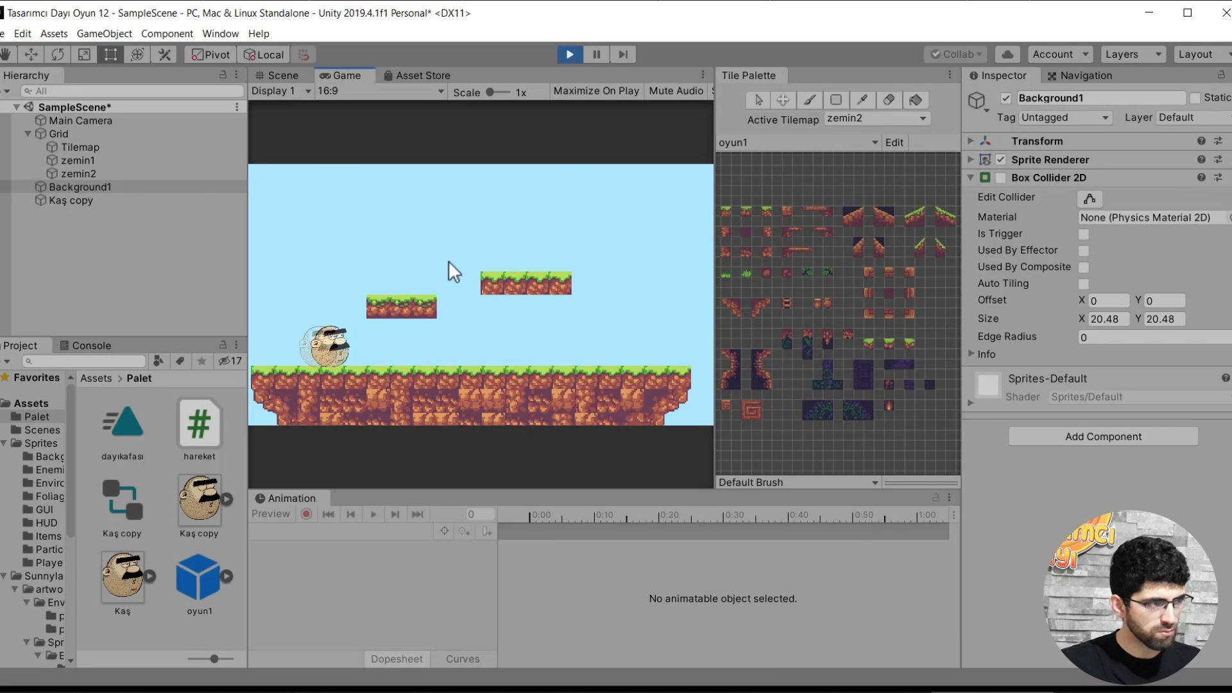
Walk the character left and right along the ground with the arrow keys.
{"action": "key", "text": "Left"}
{"action": "key", "text": "Right"}
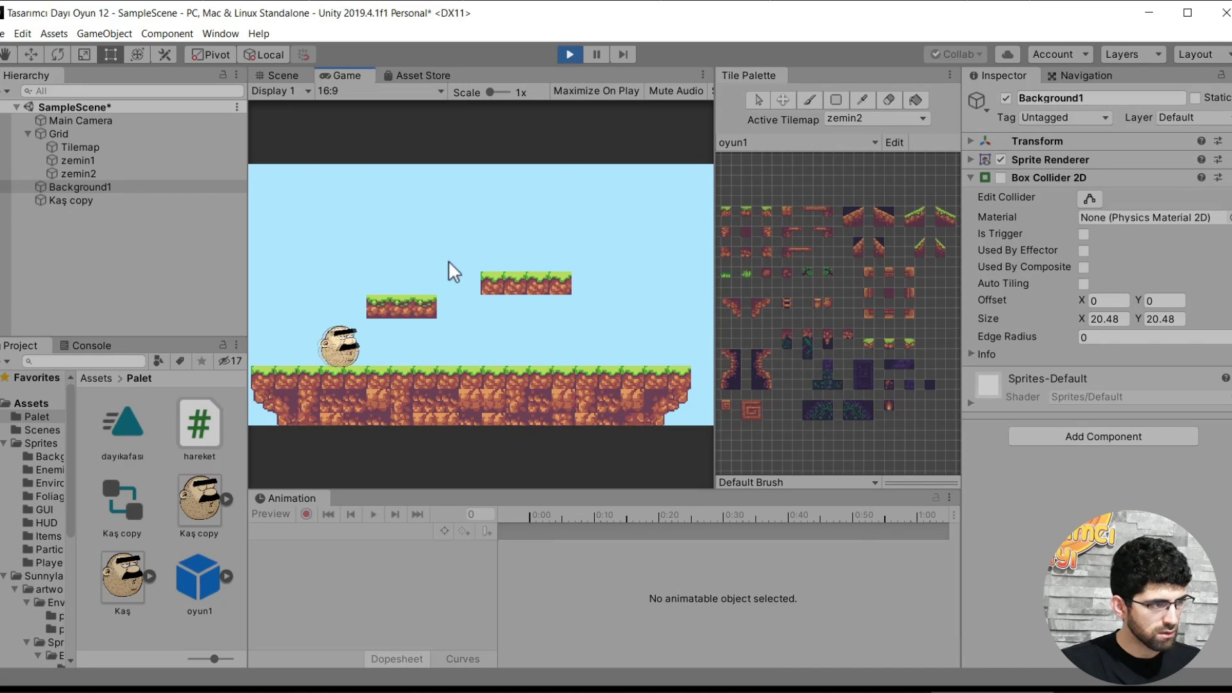
{"action": "key", "text": "Left"}
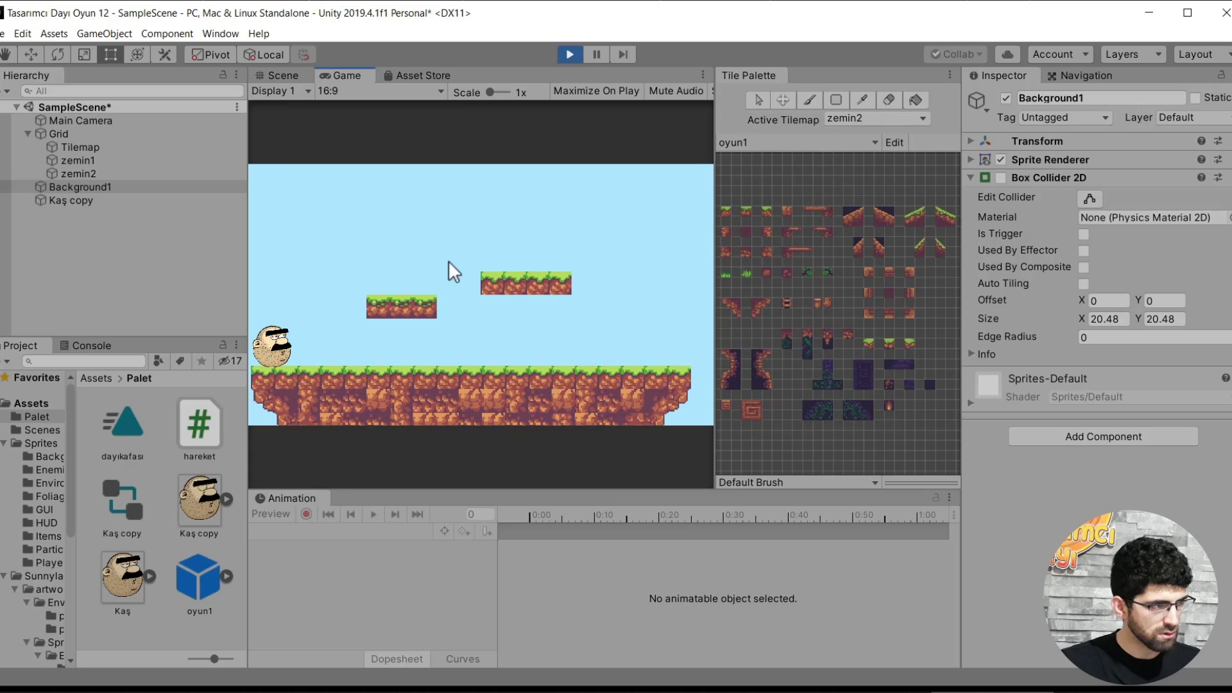
{"action": "key", "text": "Right"}
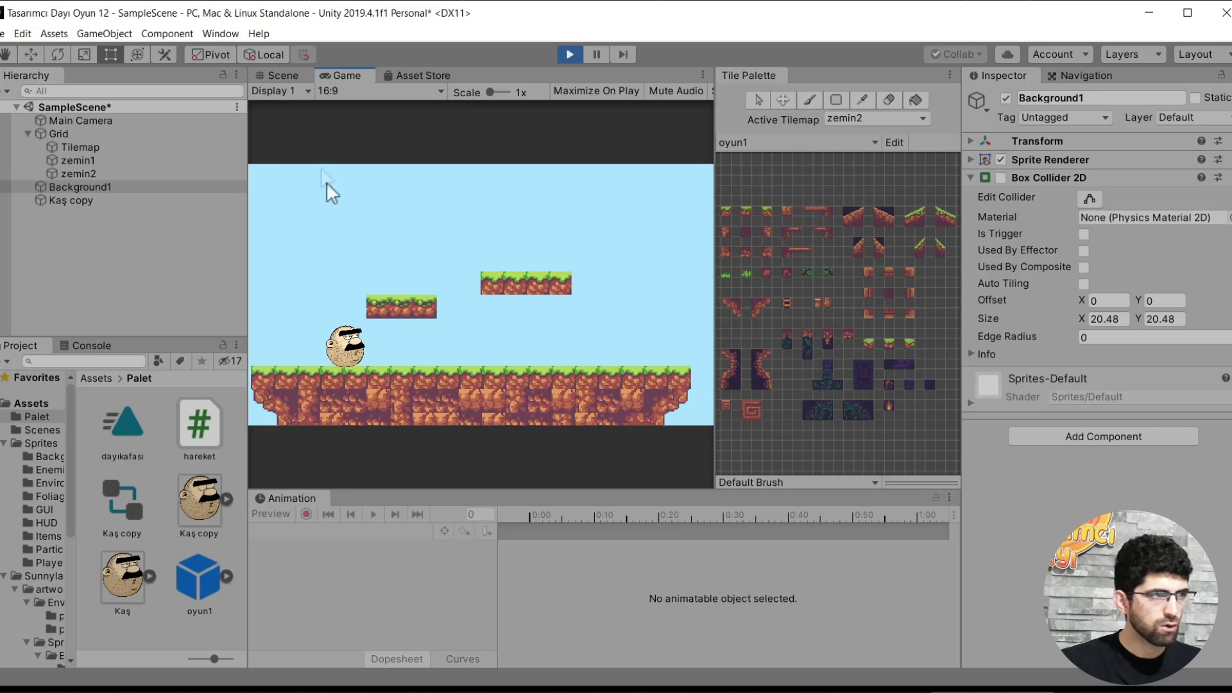
Switch to the Scene view and select the zemin1 platform.
{"action": "left_click", "coordinate": [281, 75]}
{"action": "left_click", "coordinate": [384, 352]}
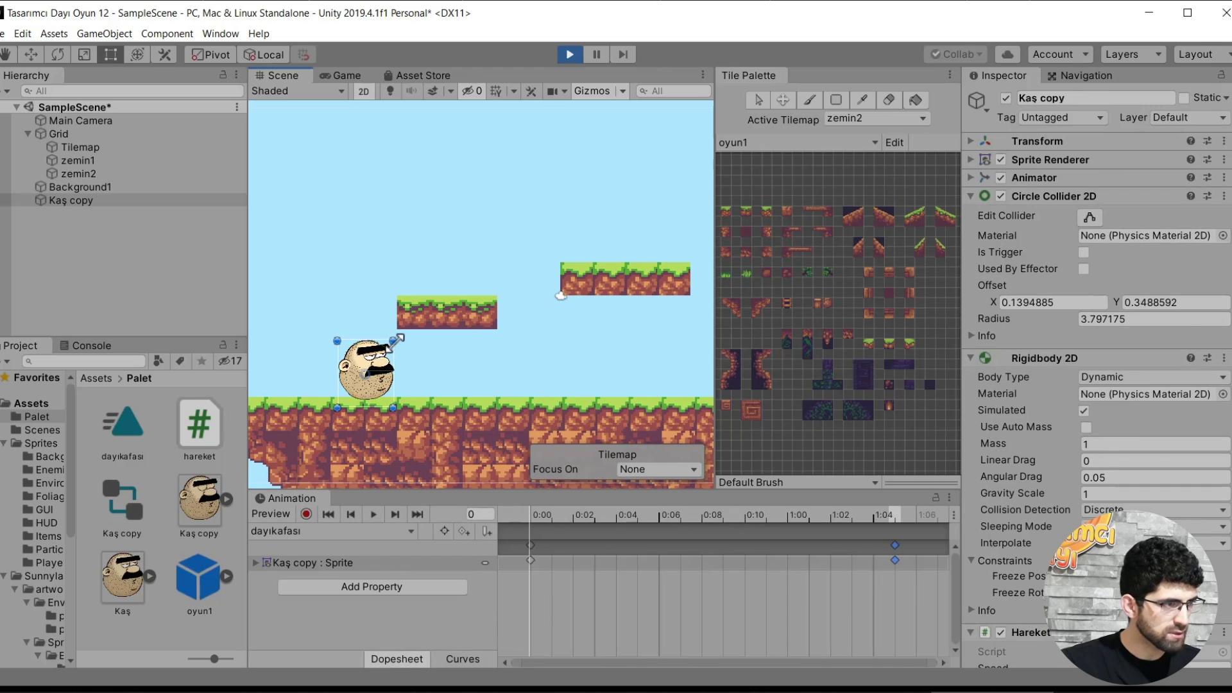
{"action": "key", "text": "ctrl+2"}
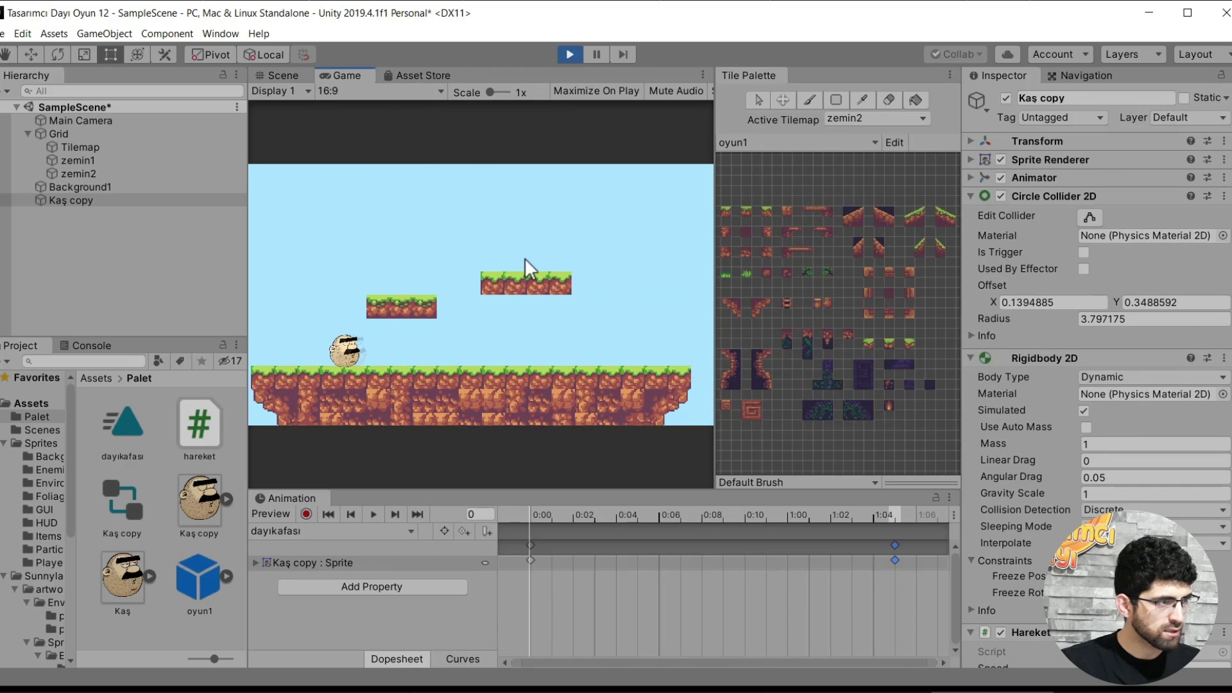
{"action": "key", "text": "ctrl+1"}
{"action": "left_click", "coordinate": [445, 360]}
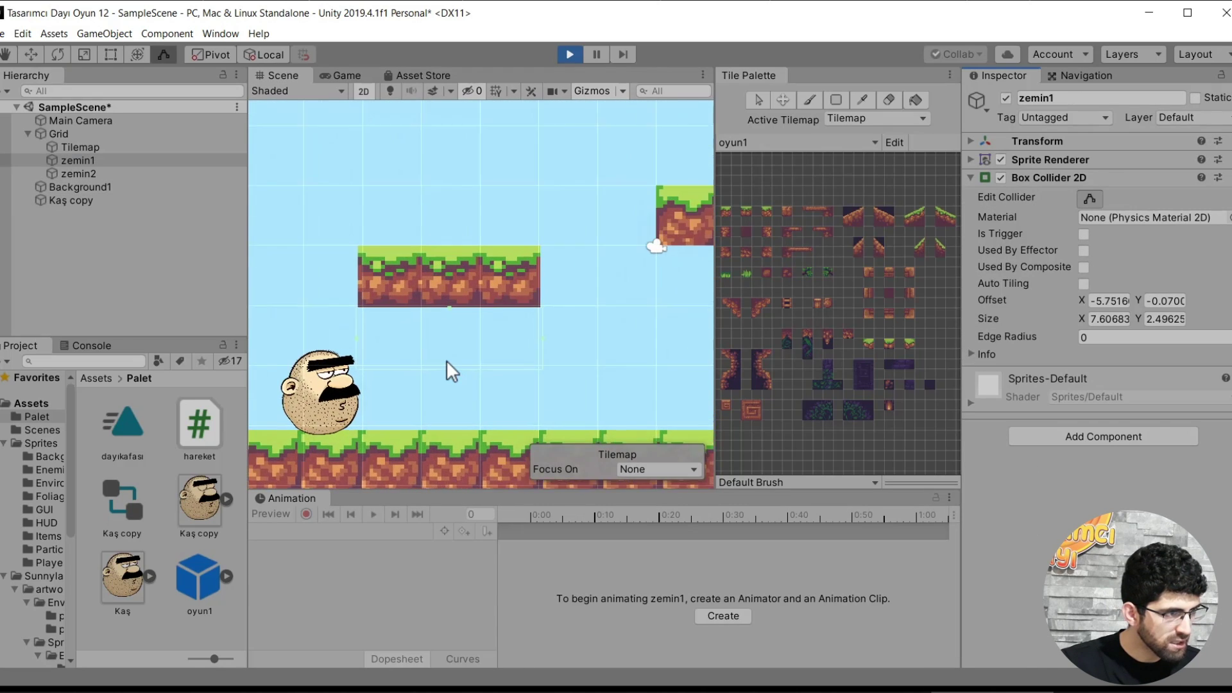
Stop play and fit zemin1's Box Collider 2D to the platform (offset Y 2.43259, size Y 2.31087).
{"action": "key", "text": "ctrl+p"}
{"action": "left_click", "coordinate": [76, 149]}
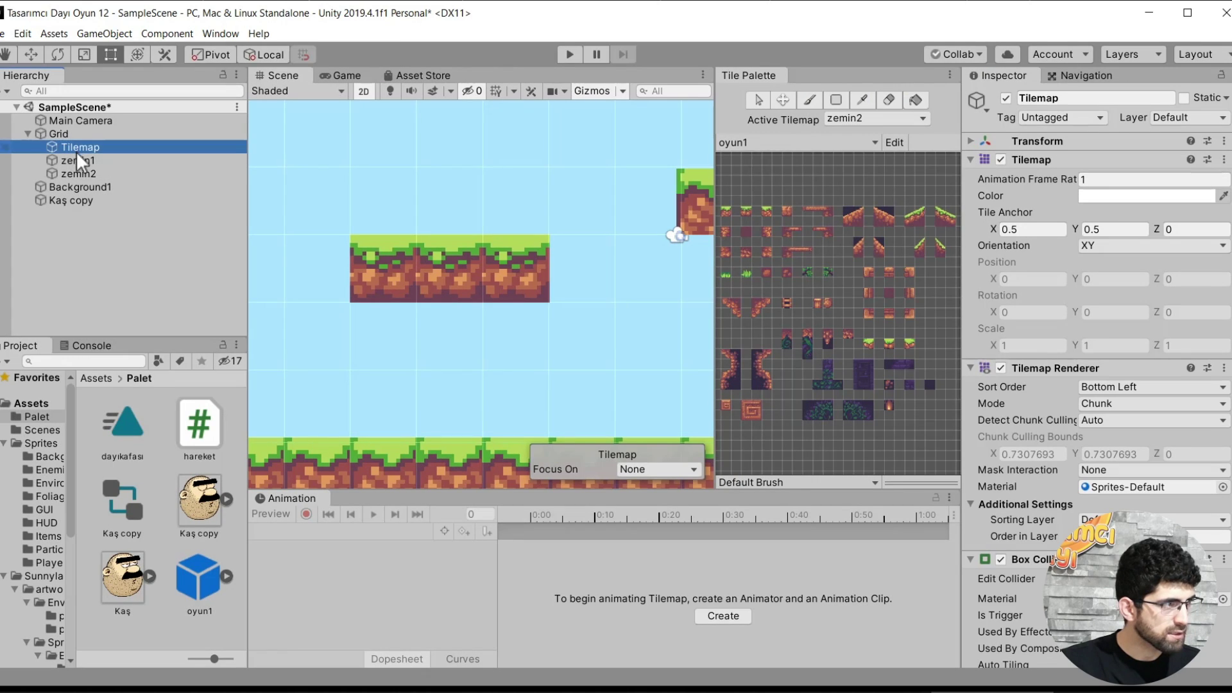
{"action": "left_click", "coordinate": [76, 159]}
{"action": "left_click", "coordinate": [1090, 199]}
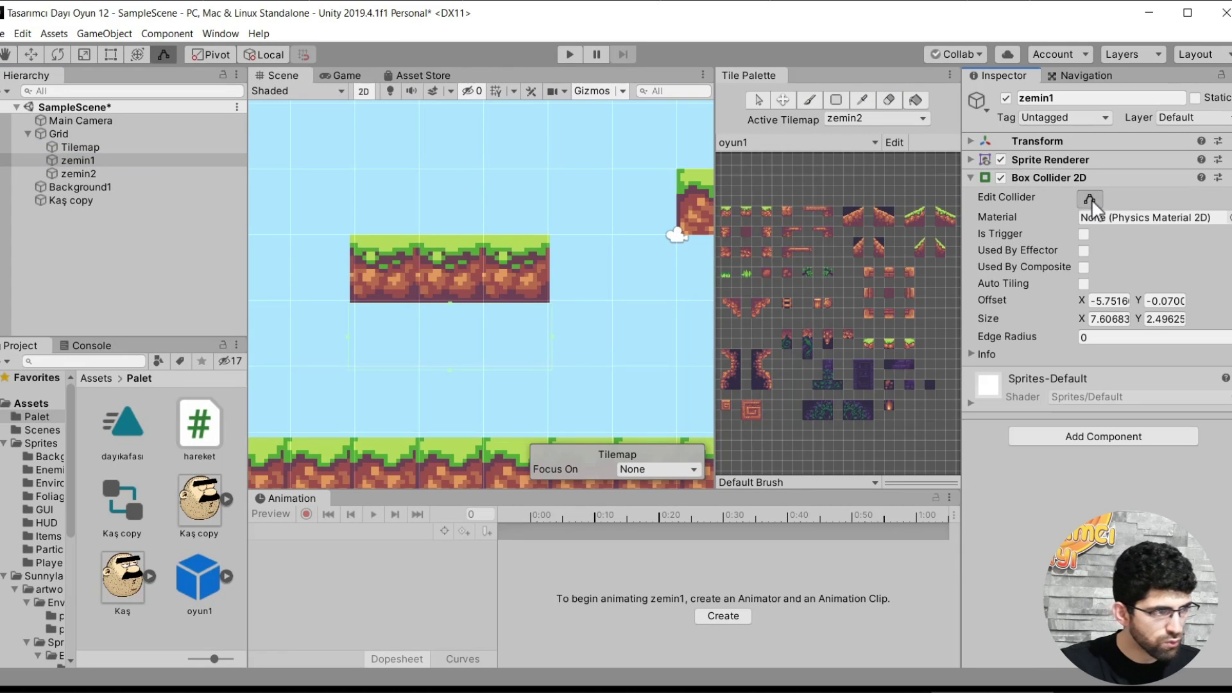
{"action": "left_click_drag", "start_coordinate": [450, 302], "coordinate": [448, 237]}
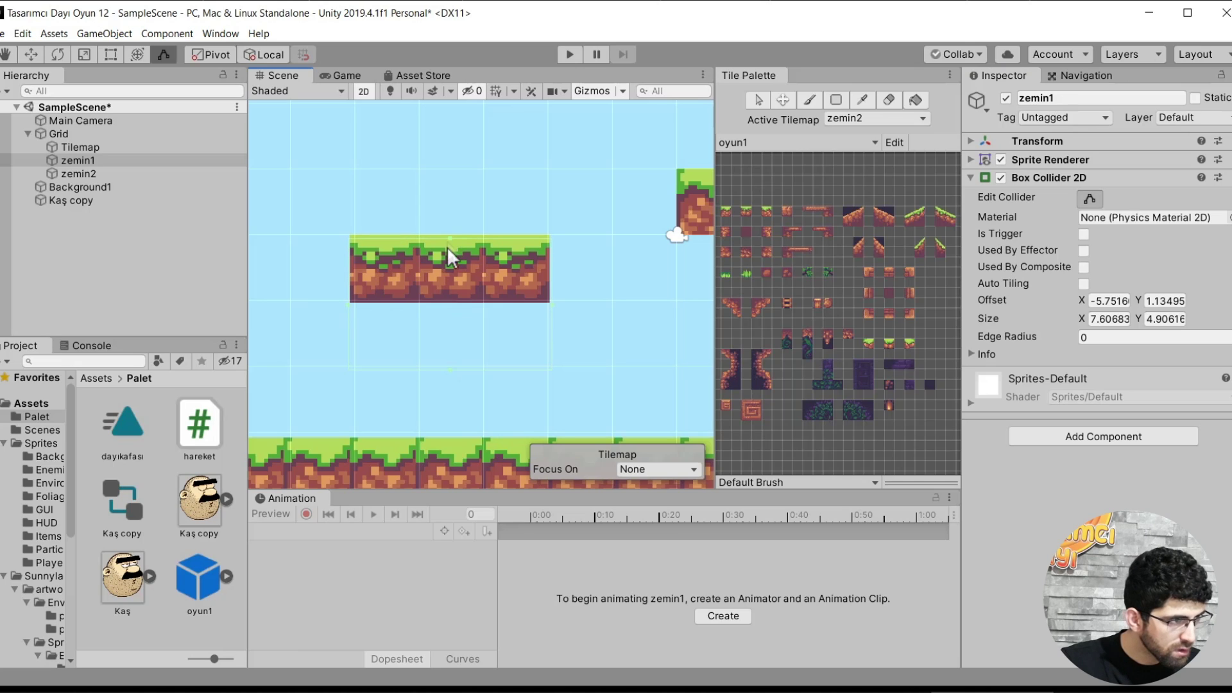
{"action": "left_click_drag", "start_coordinate": [450, 370], "coordinate": [455, 302]}
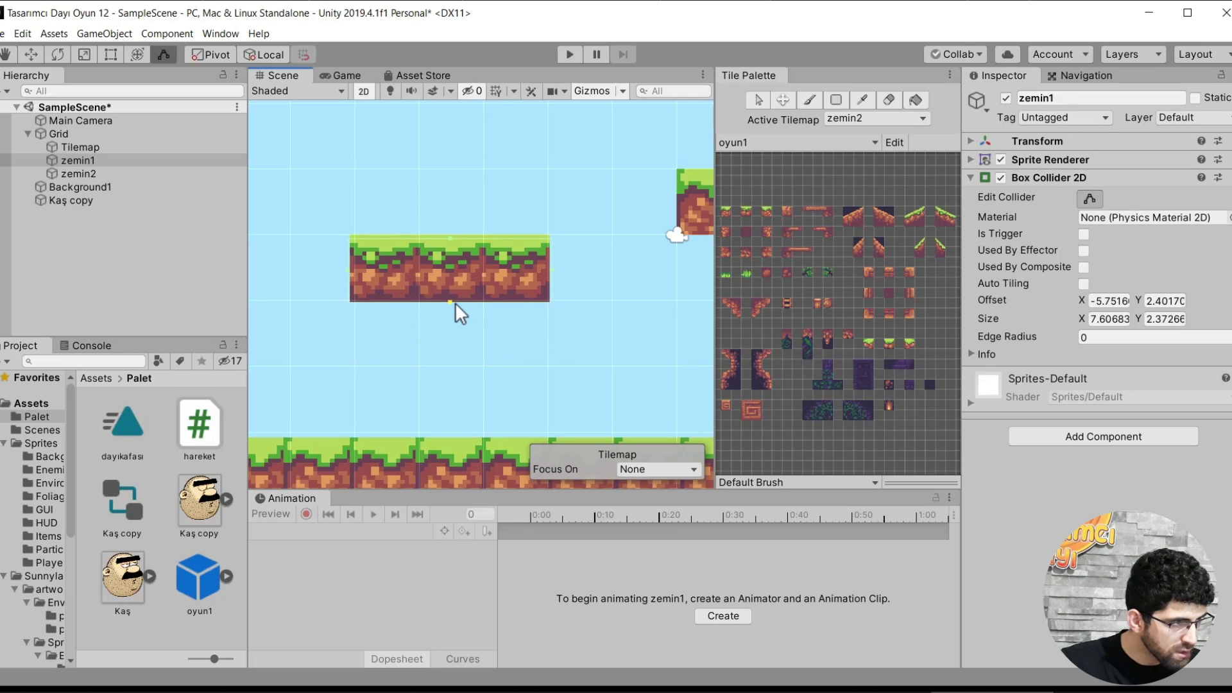
Select the zemin2 platform and start play mode again.
{"action": "middle_click_drag", "start_coordinate": [455, 303], "coordinate": [178, 383]}
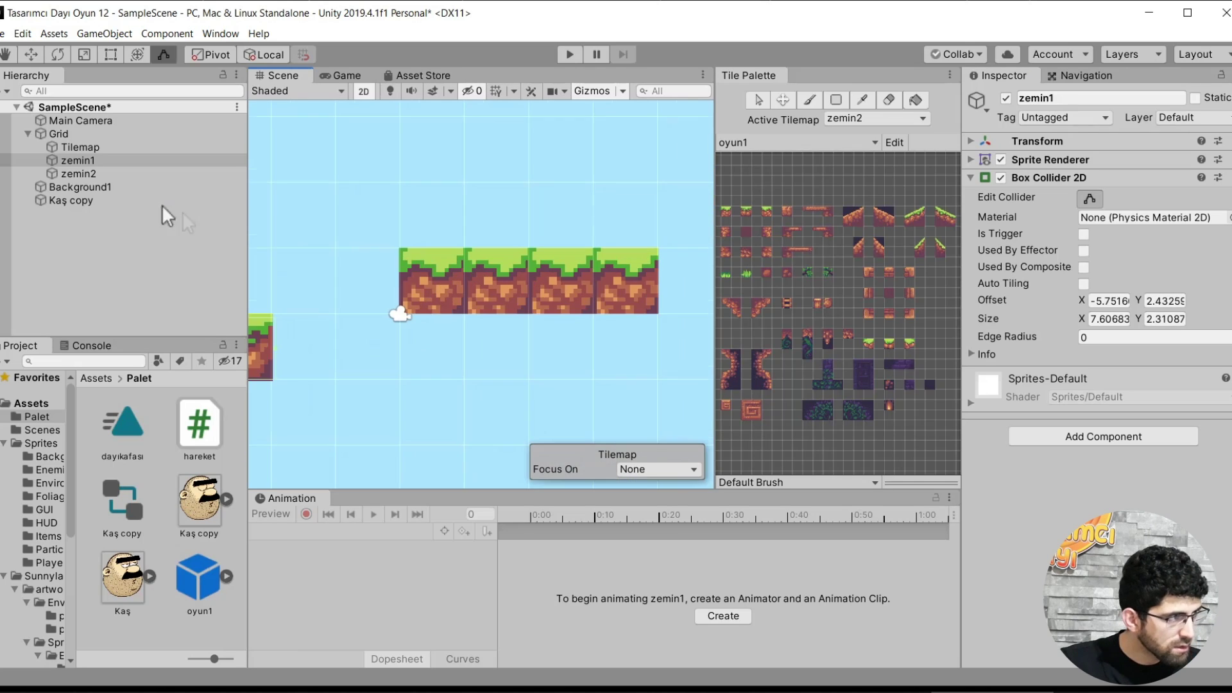
{"action": "left_click", "coordinate": [54, 168]}
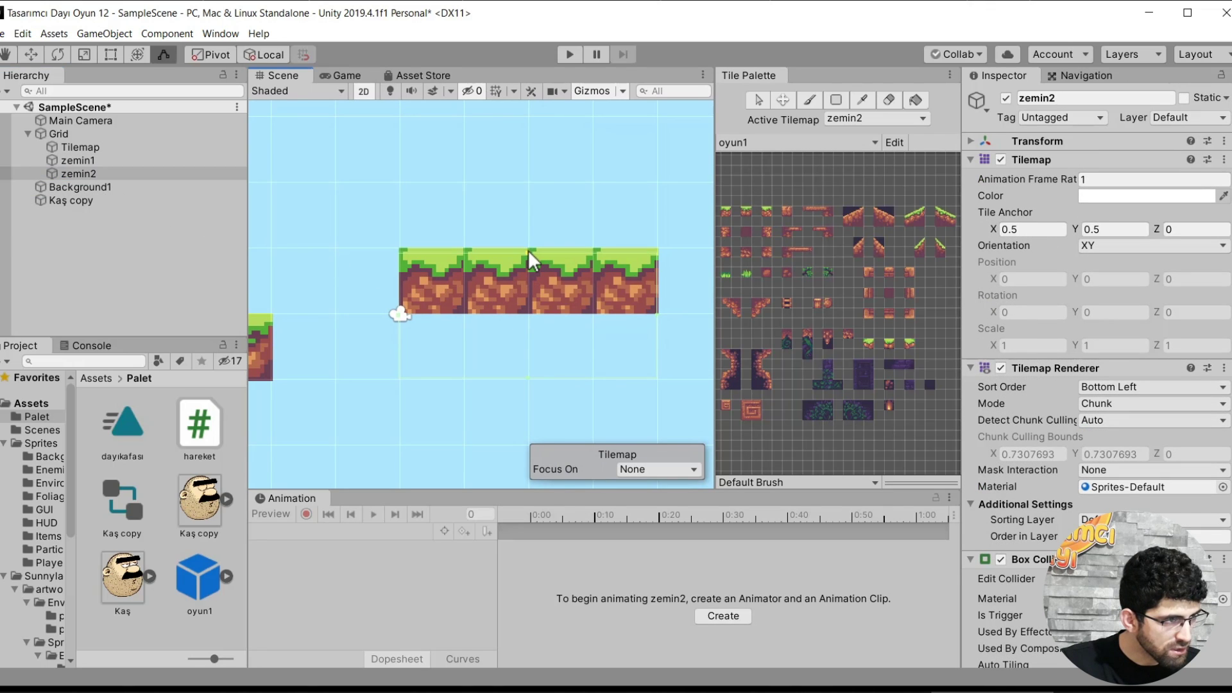
{"action": "scroll", "coordinate": [528, 279], "scroll_direction": "down", "scroll_amount": 3}
{"action": "left_click", "coordinate": [570, 53]}
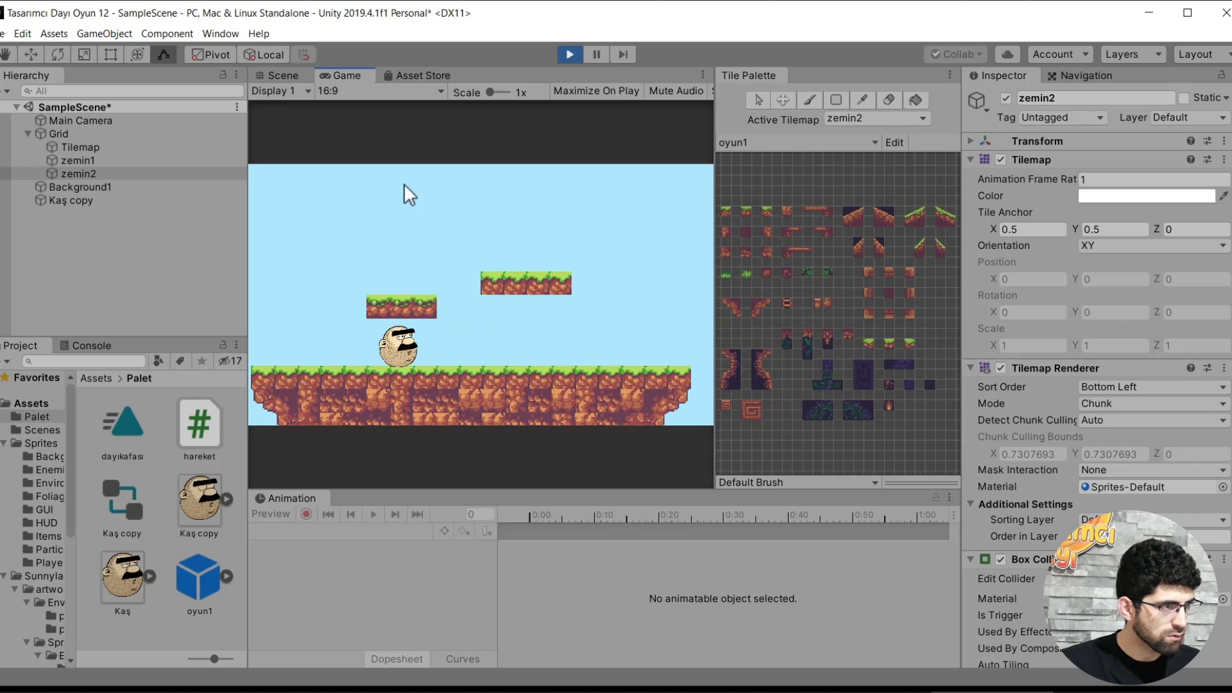
Walk the character left and right several times, then stop play mode.
{"action": "key", "text": "Left"}
{"action": "key", "text": "Right"}
{"action": "key", "text": "Left"}
{"action": "key", "text": "Right"}
{"action": "key", "text": "Left"}
{"action": "key", "text": "Right"}
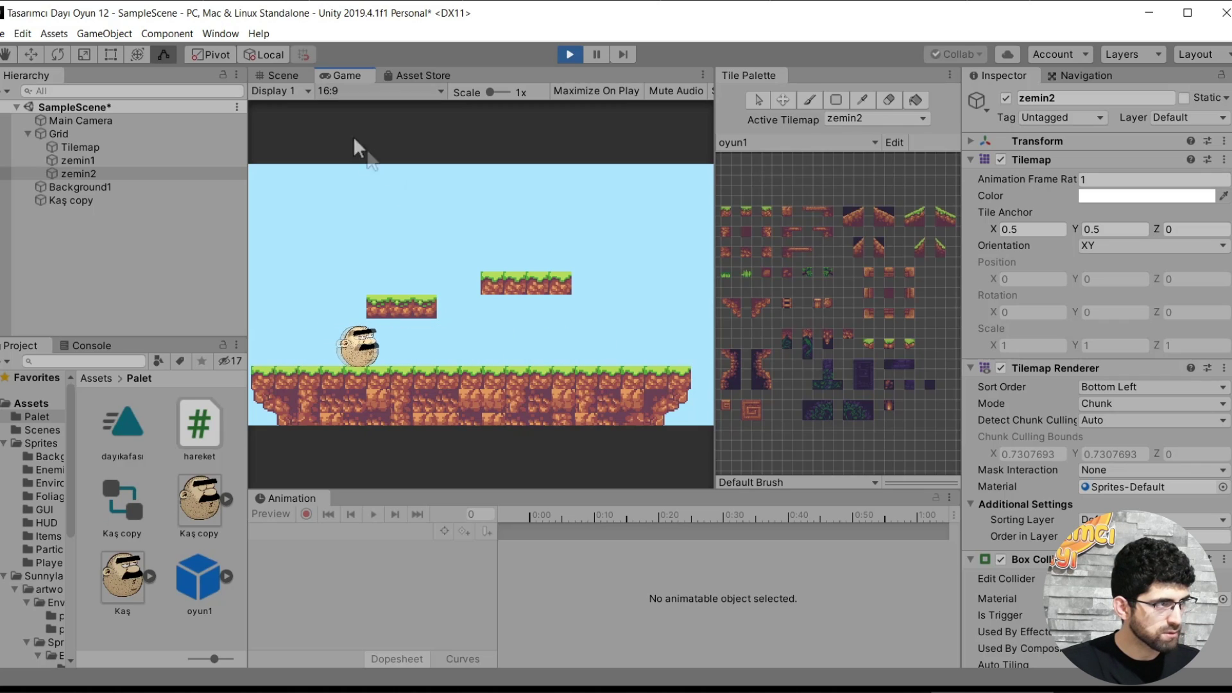
{"action": "left_click", "coordinate": [287, 75]}
{"action": "left_click", "coordinate": [568, 52]}
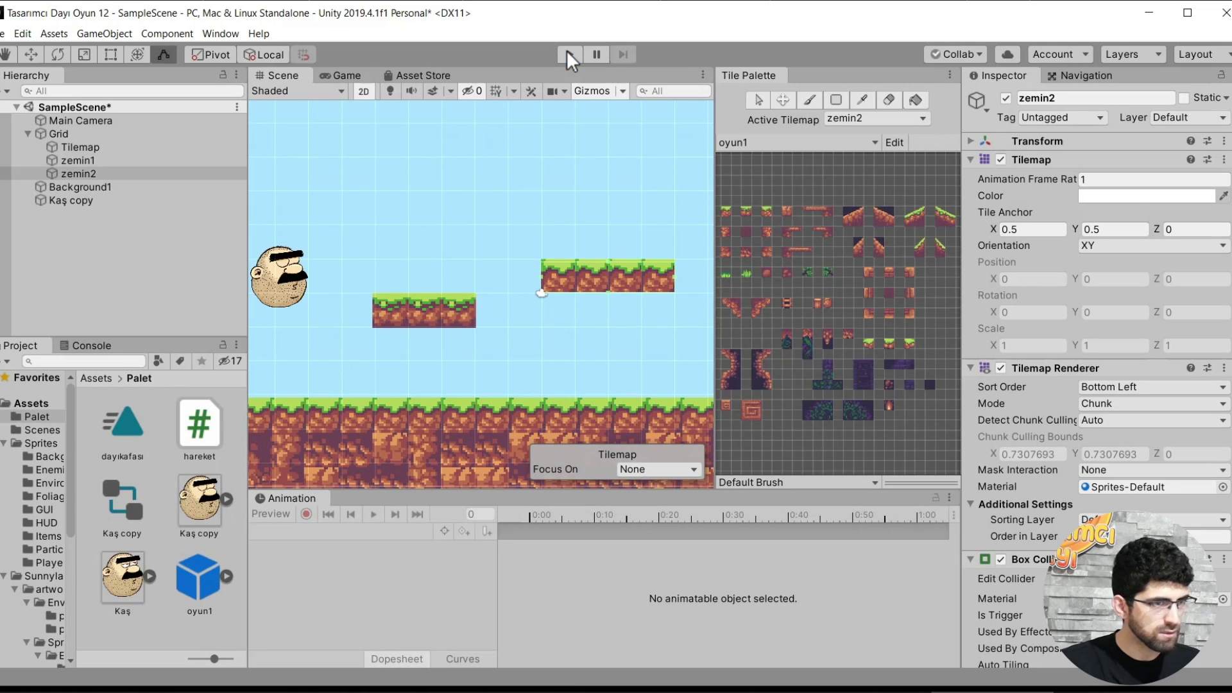
Select Kaş copy, run another short left-right play test, then open the hareket script.
{"action": "left_click", "coordinate": [302, 270]}
{"action": "scroll", "coordinate": [1091, 321], "scroll_direction": "down", "scroll_amount": 5}
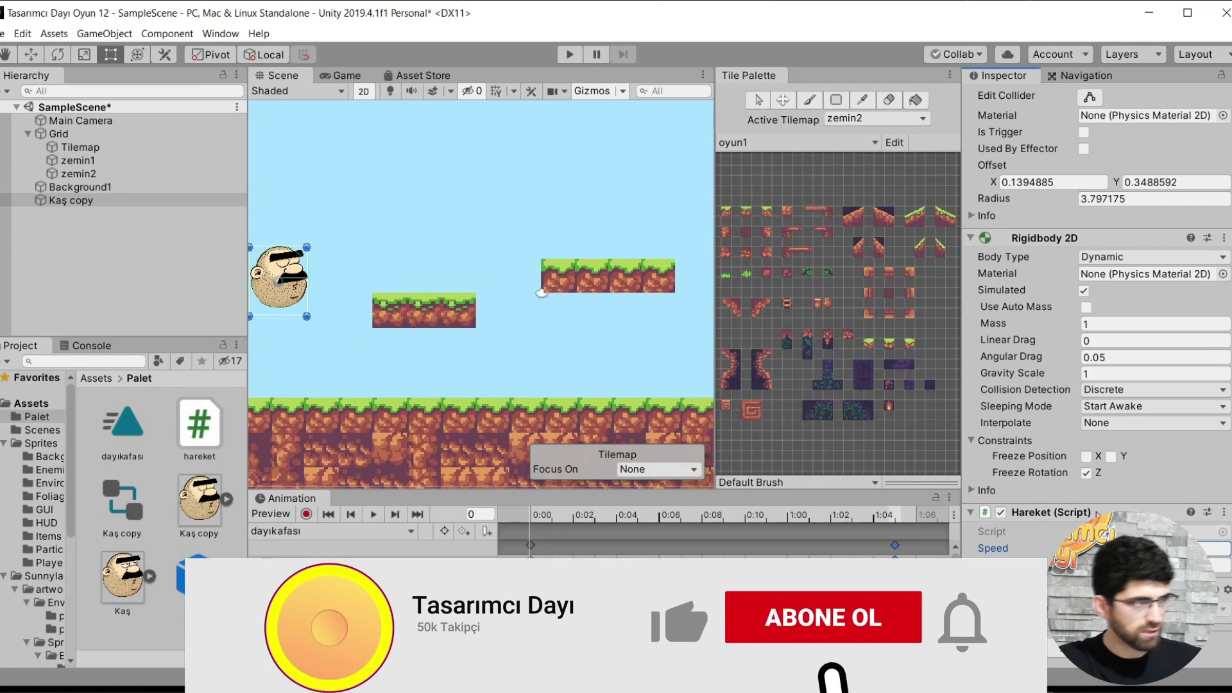
{"action": "key", "text": "ctrl+p"}
{"action": "key", "text": "Left"}
{"action": "key", "text": "Right"}
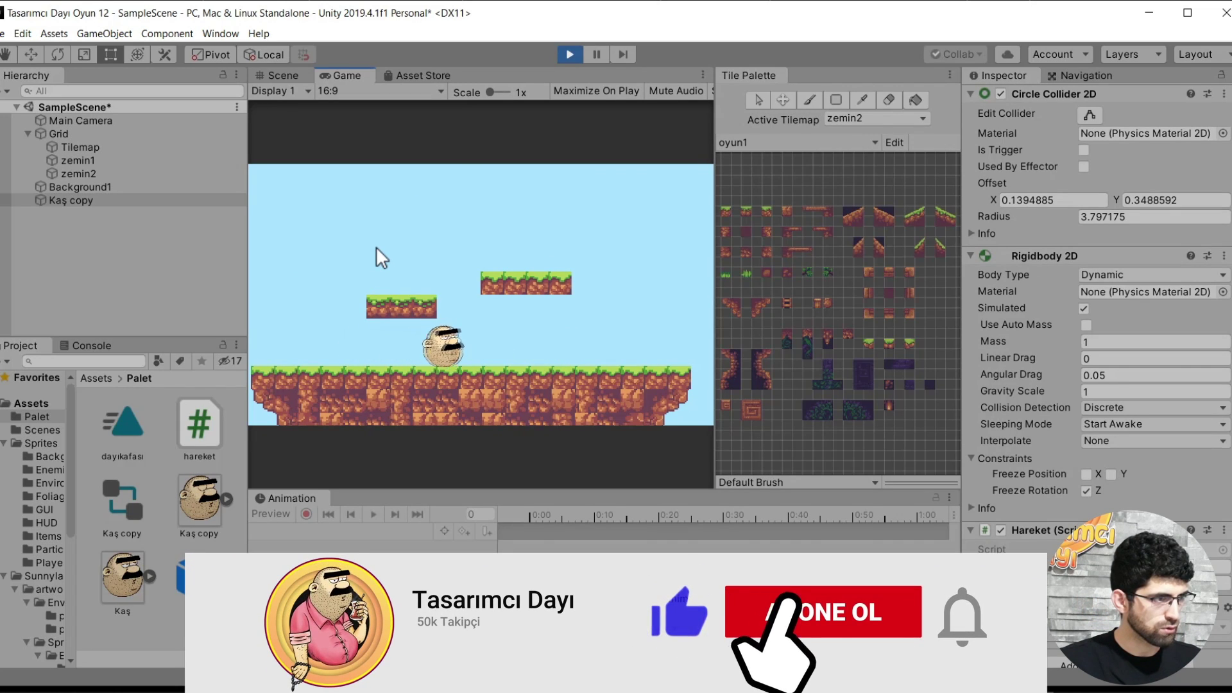
{"action": "left_click", "coordinate": [570, 55]}
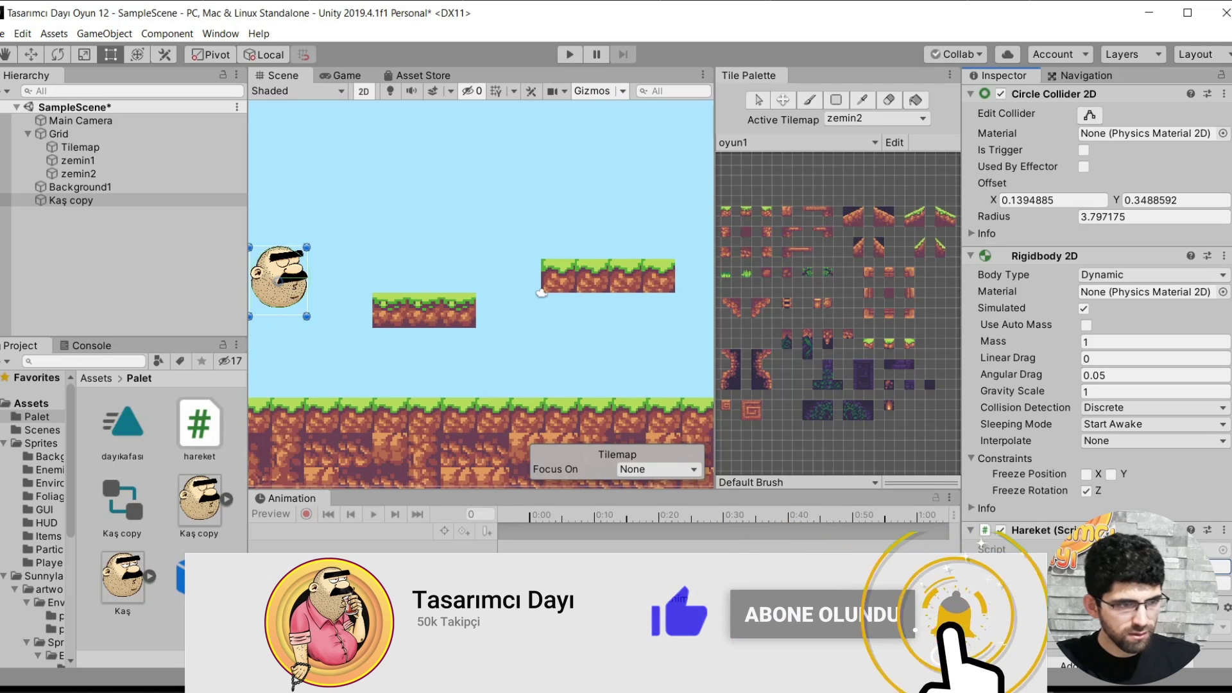
{"action": "key", "text": "ctrl+p"}
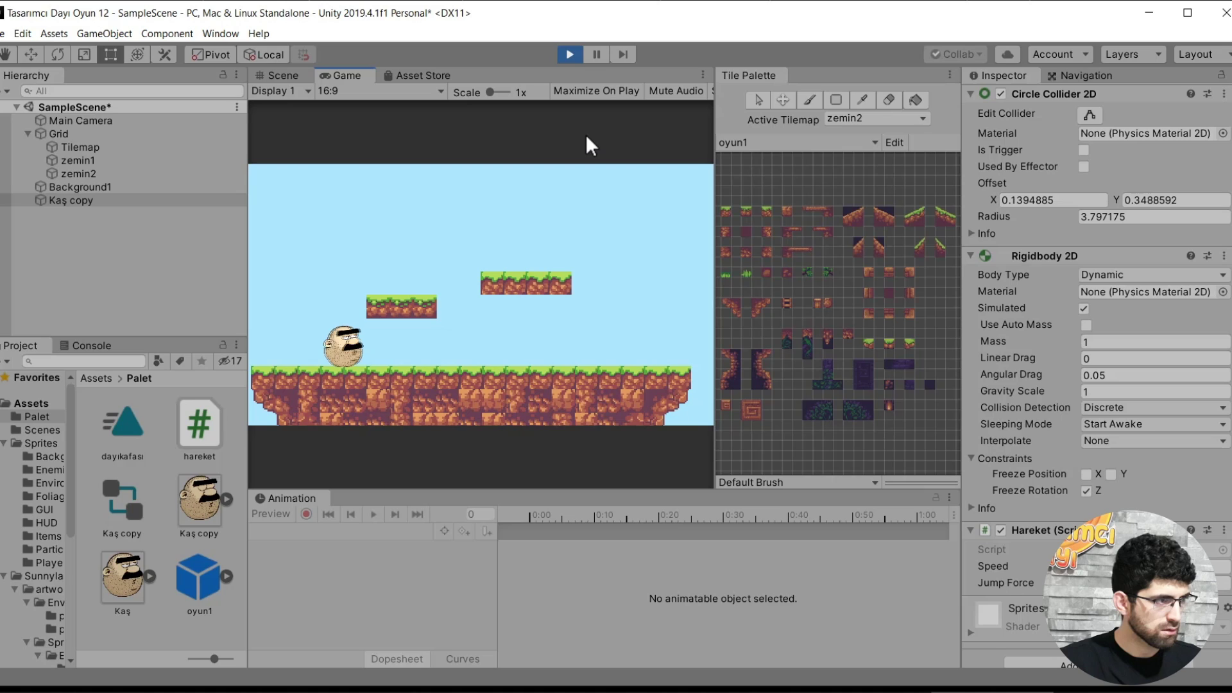
{"action": "left_click", "coordinate": [570, 54]}
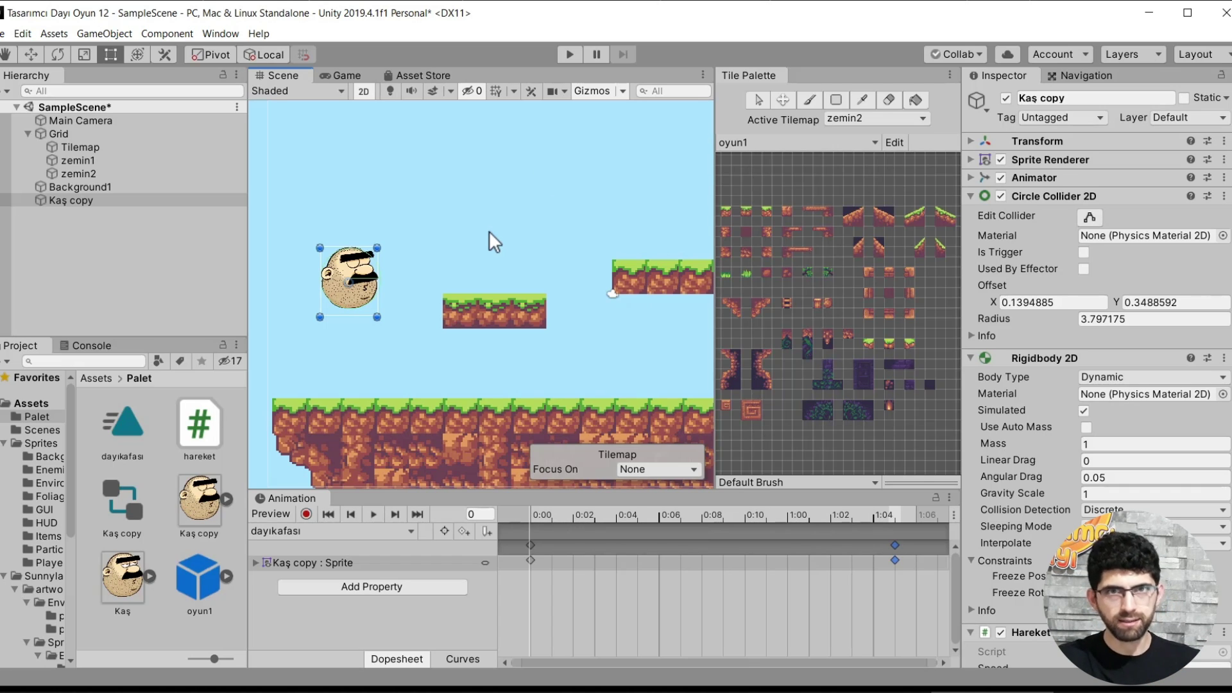
{"action": "left_click", "coordinate": [206, 432]}
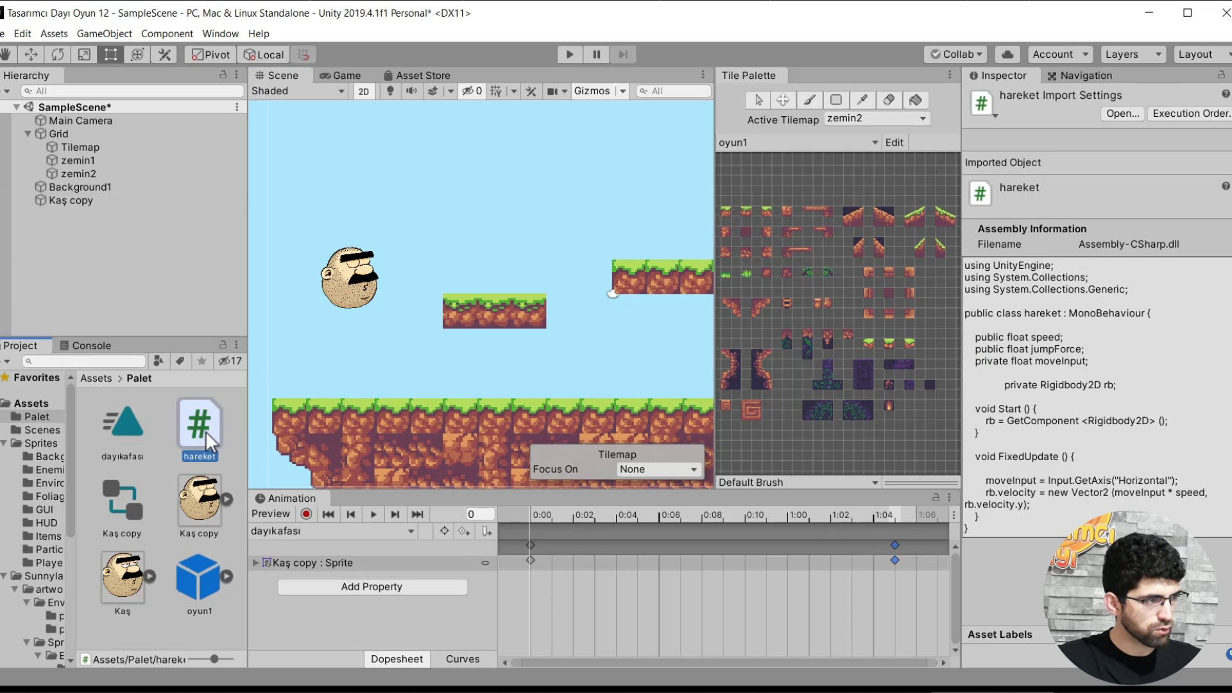
{"action": "double_click", "coordinate": [203, 430]}
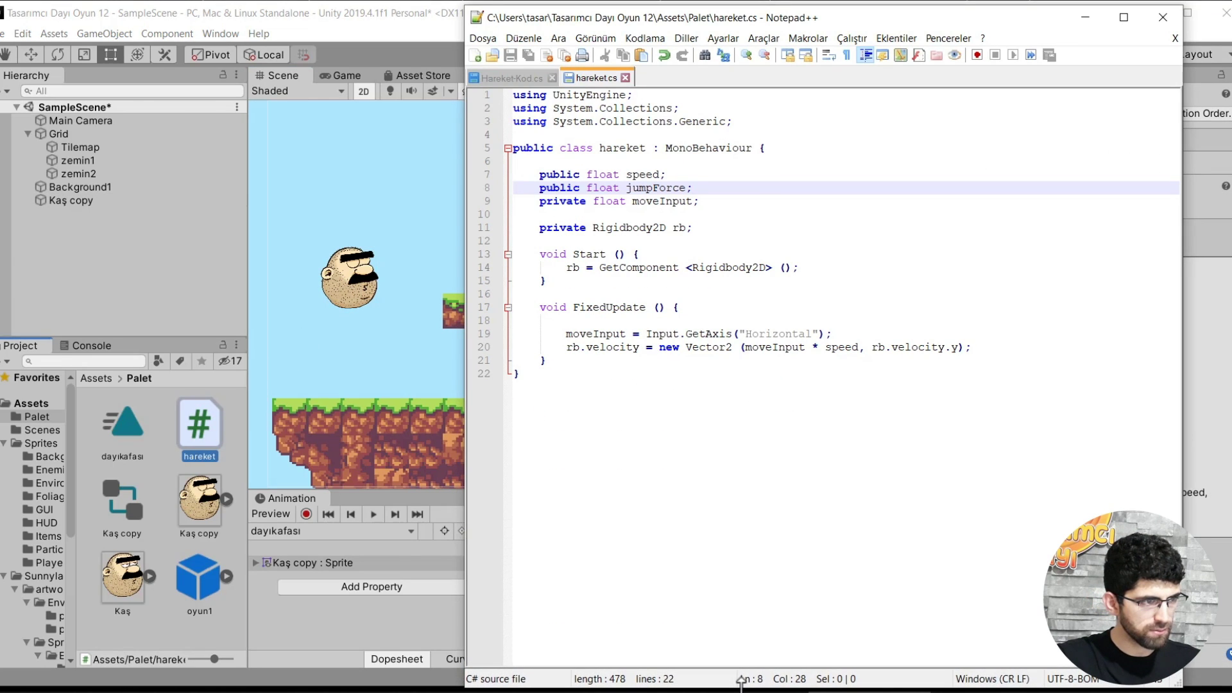
Add 'private bool facingRight = true;' below the Rigidbody2D field.
{"action": "left_click", "coordinate": [700, 414]}
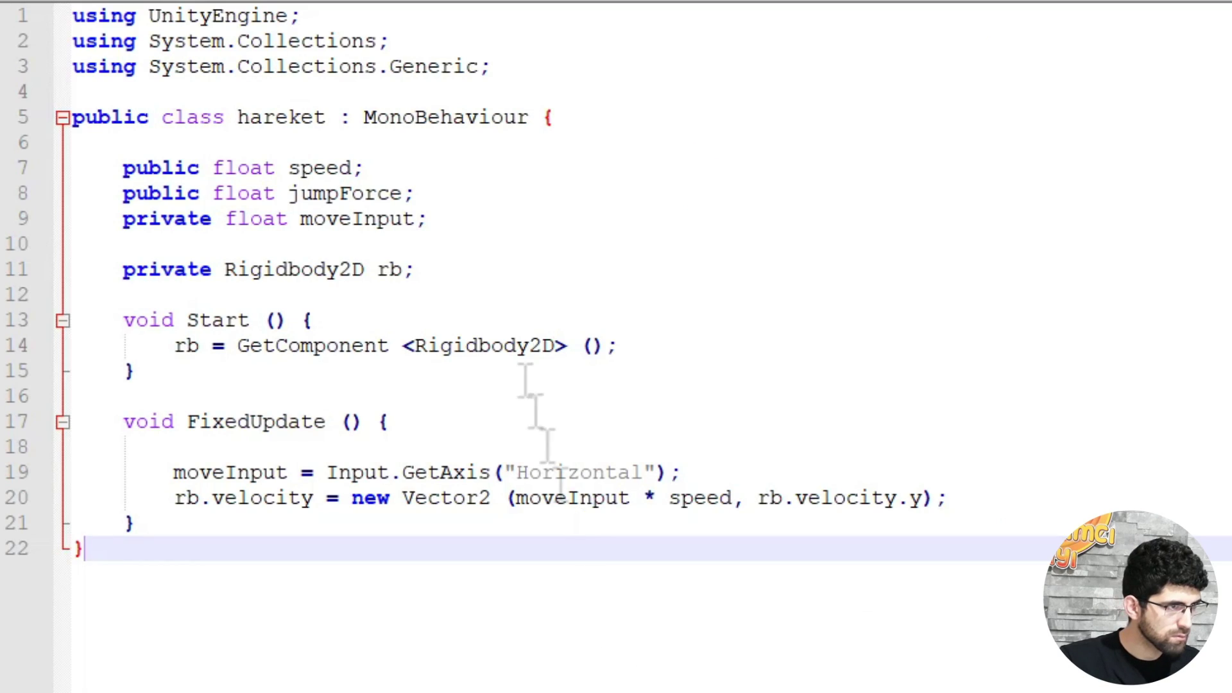
{"action": "left_click", "coordinate": [732, 230]}
{"action": "key", "text": "Return"}
{"action": "type", "text": "private "}
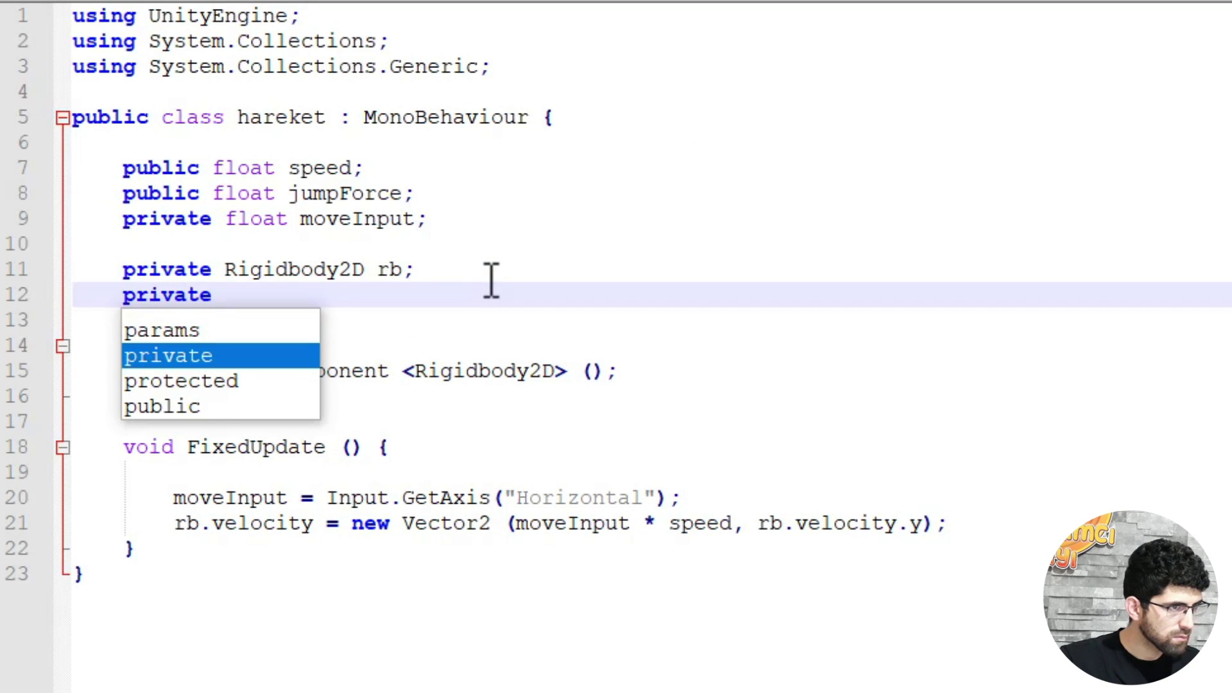
{"action": "type", "text": "bool facingRi"}
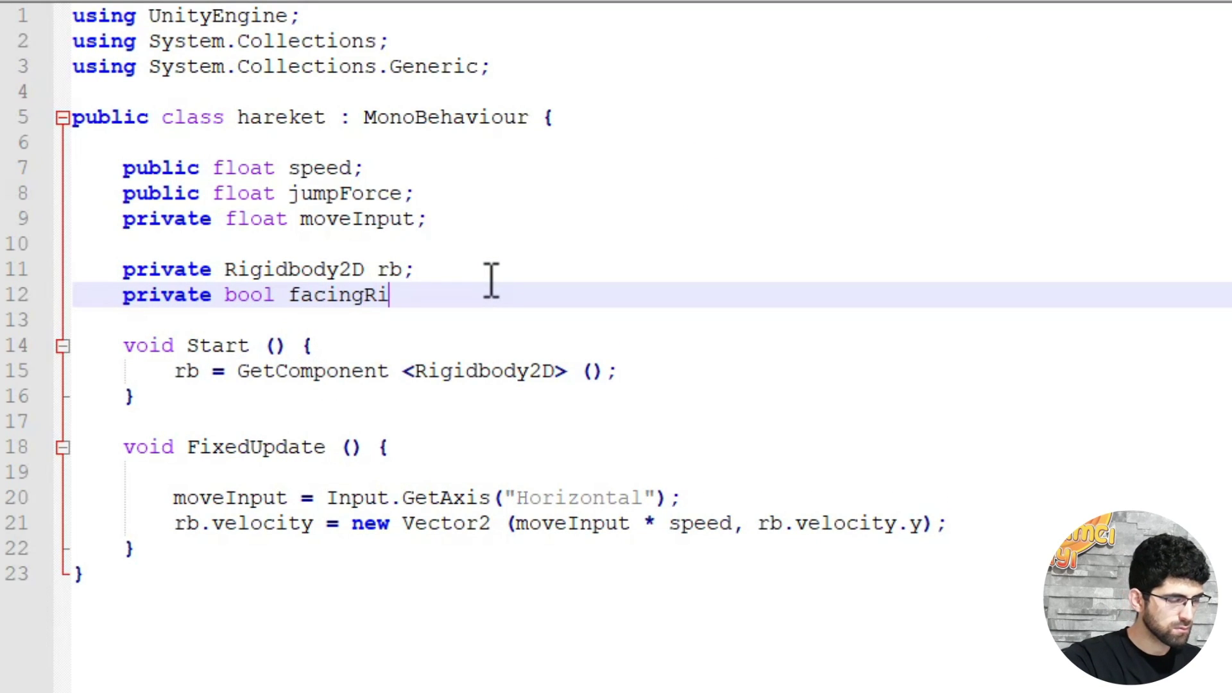
{"action": "type", "text": "ght = true;"}
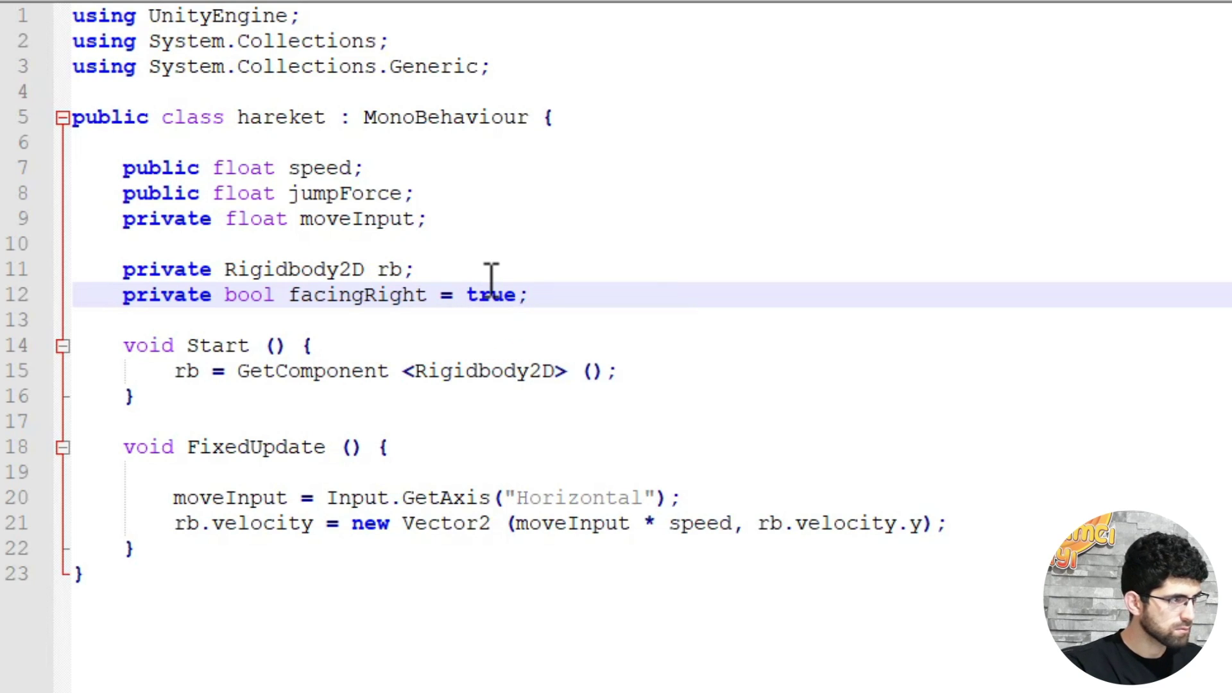
{"action": "key", "text": "Return"}
{"action": "key", "text": "BackSpace"}
Start a Flip() method after FixedUpdate that toggles facingRight.
{"action": "left_click", "coordinate": [340, 385]}
{"action": "key", "text": "Return"}
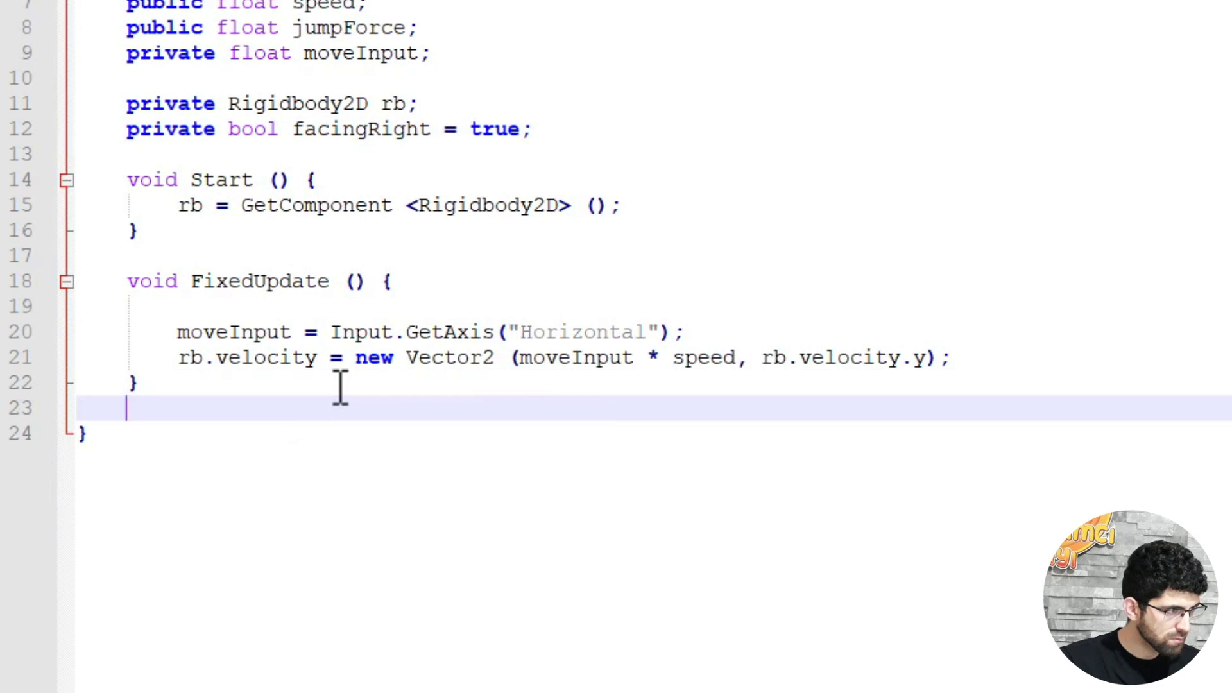
{"action": "key", "text": "Return"}
{"action": "type", "text": "void Flip()"}
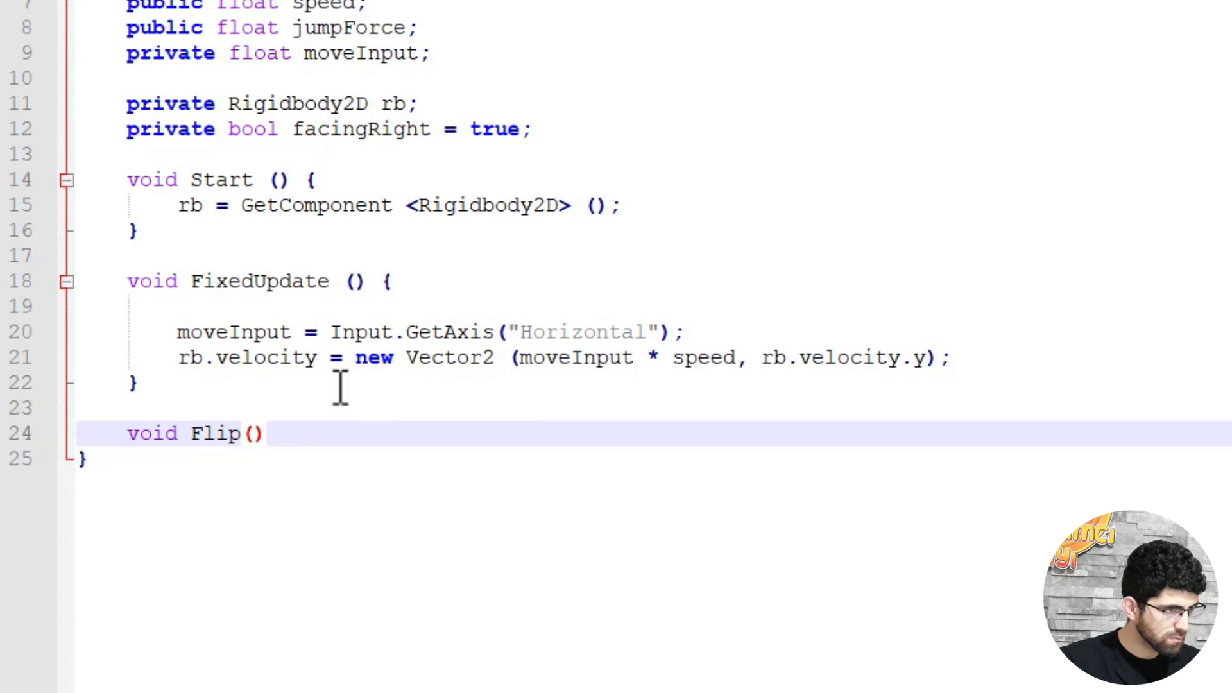
{"action": "type", "text": "{"}
{"action": "key", "text": "Return"}
{"action": "type", "text": "facingRight = !facin"}
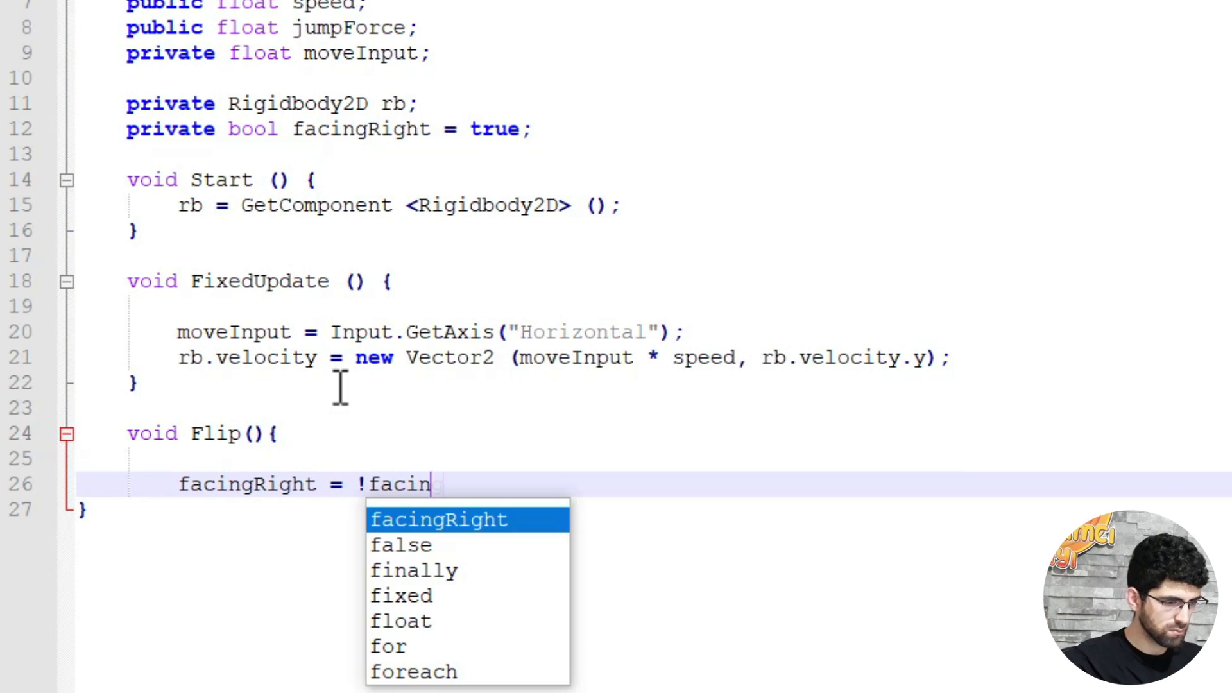
{"action": "type", "text": "gRight;"}
{"action": "key", "text": "Return"}
Finish Flip() so a Scaler copy of localScale gets x multiplied by -1 and assigned back.
{"action": "type", "text": "Vector2"}
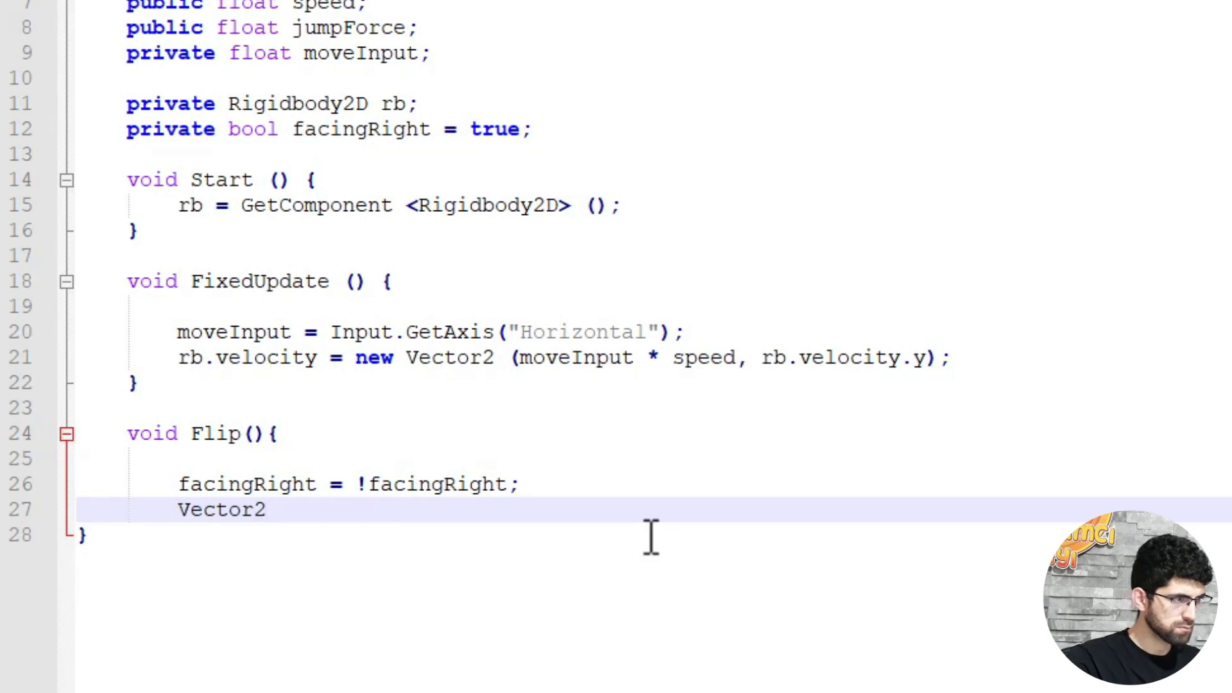
{"action": "type", "text": "trans"}
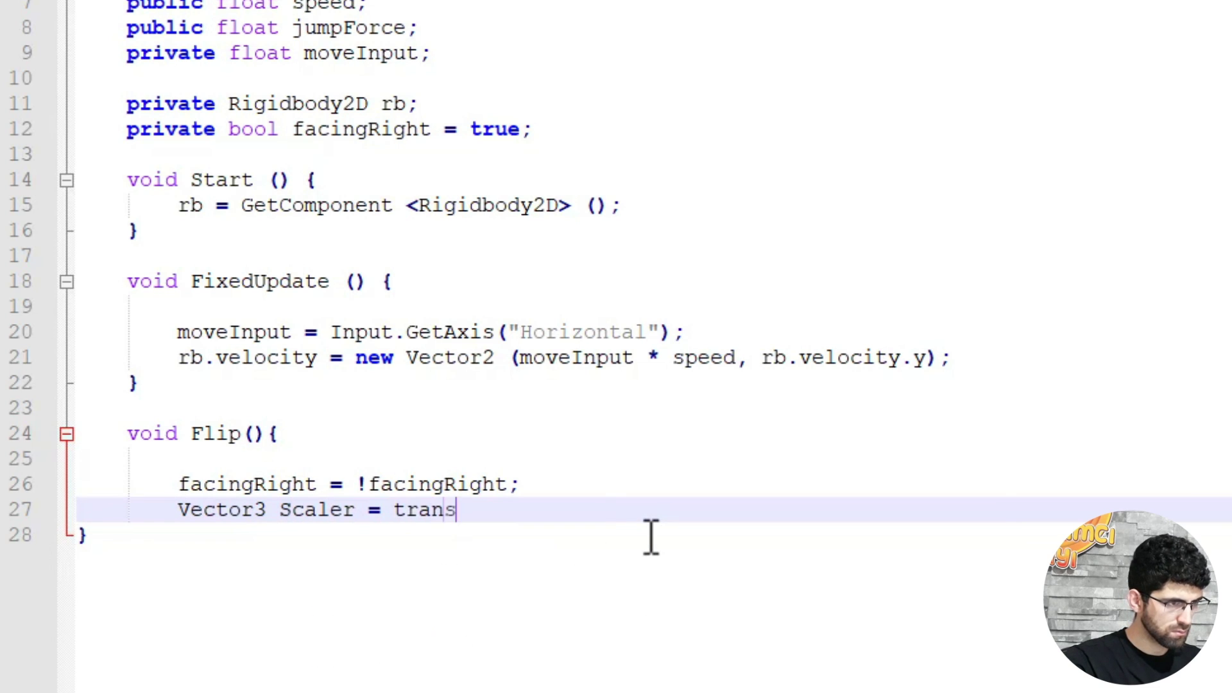
{"action": "type", "text": "form.localScale;"}
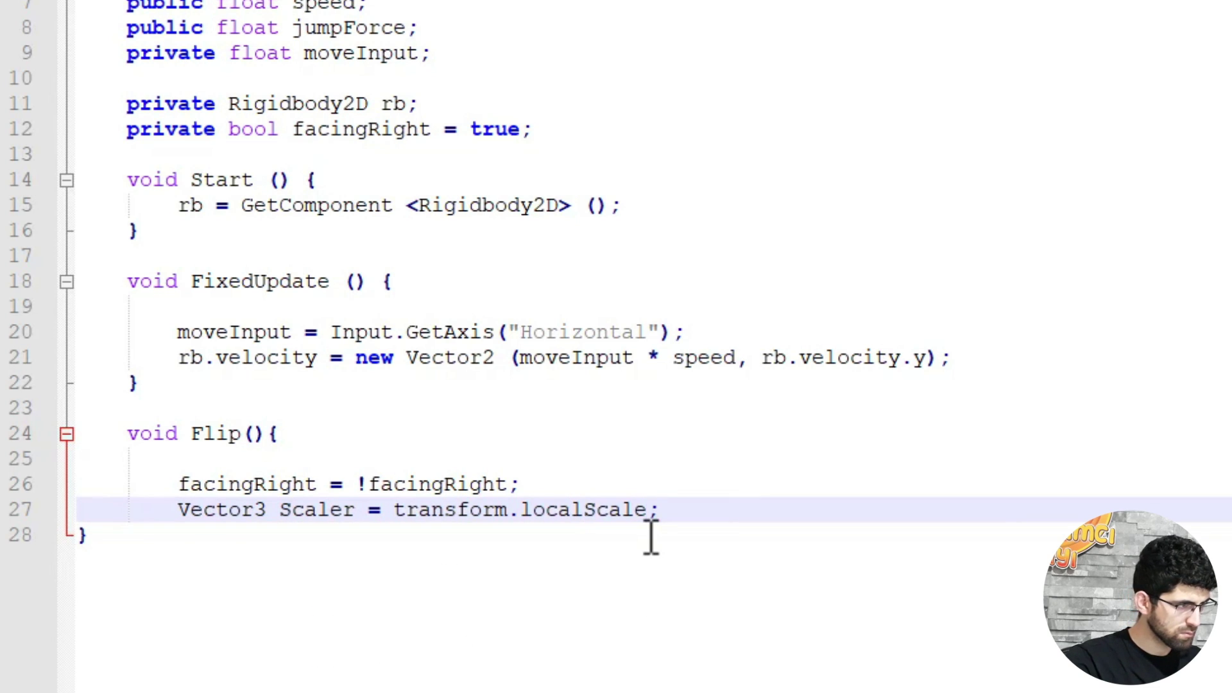
{"action": "key", "text": "Return"}
{"action": "type", "text": "Scaler.x *= -1"}
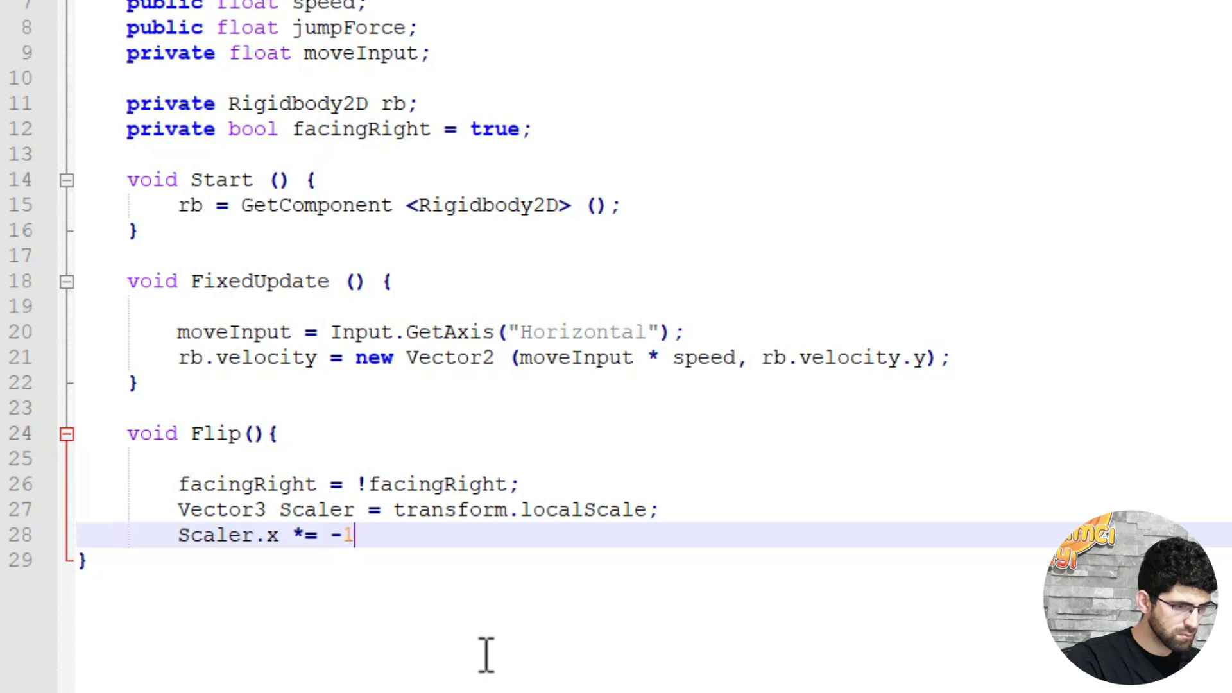
{"action": "type", "text": ";"}
{"action": "key", "text": "Return"}
{"action": "key", "text": "Return"}
{"action": "type", "text": "}"}
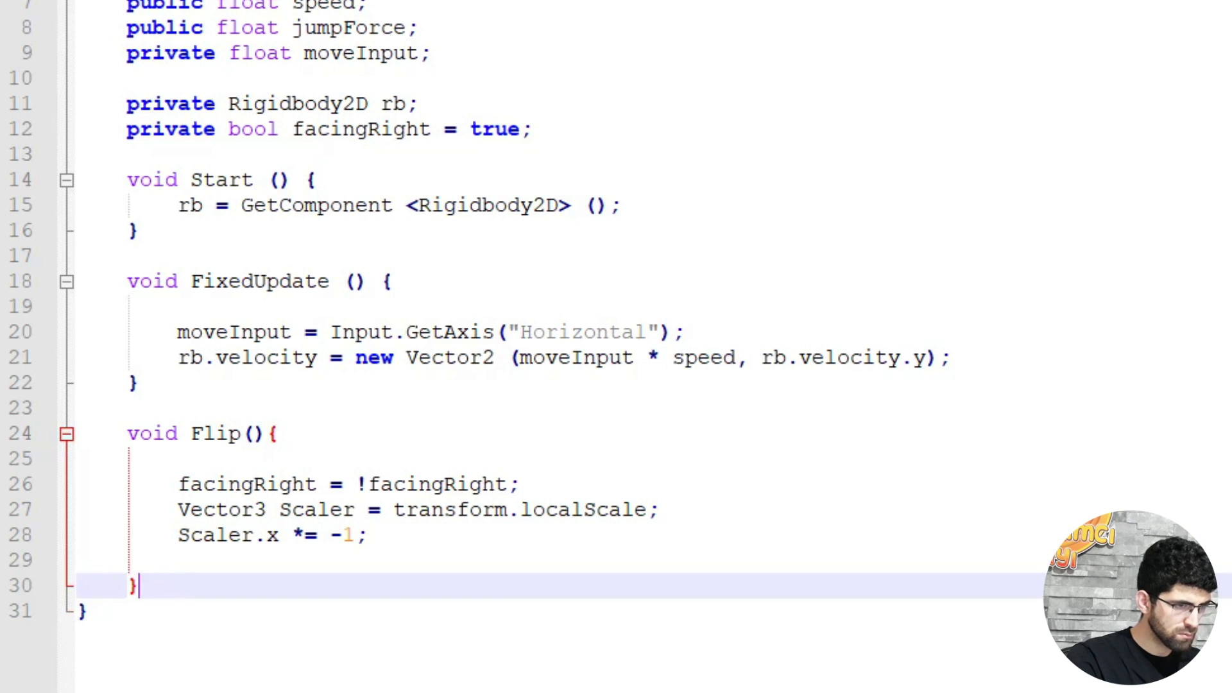
{"action": "key", "text": "Up"}
{"action": "type", "text": "trans"}
{"action": "key", "text": "Return"}
{"action": "type", "text": ".loc"}
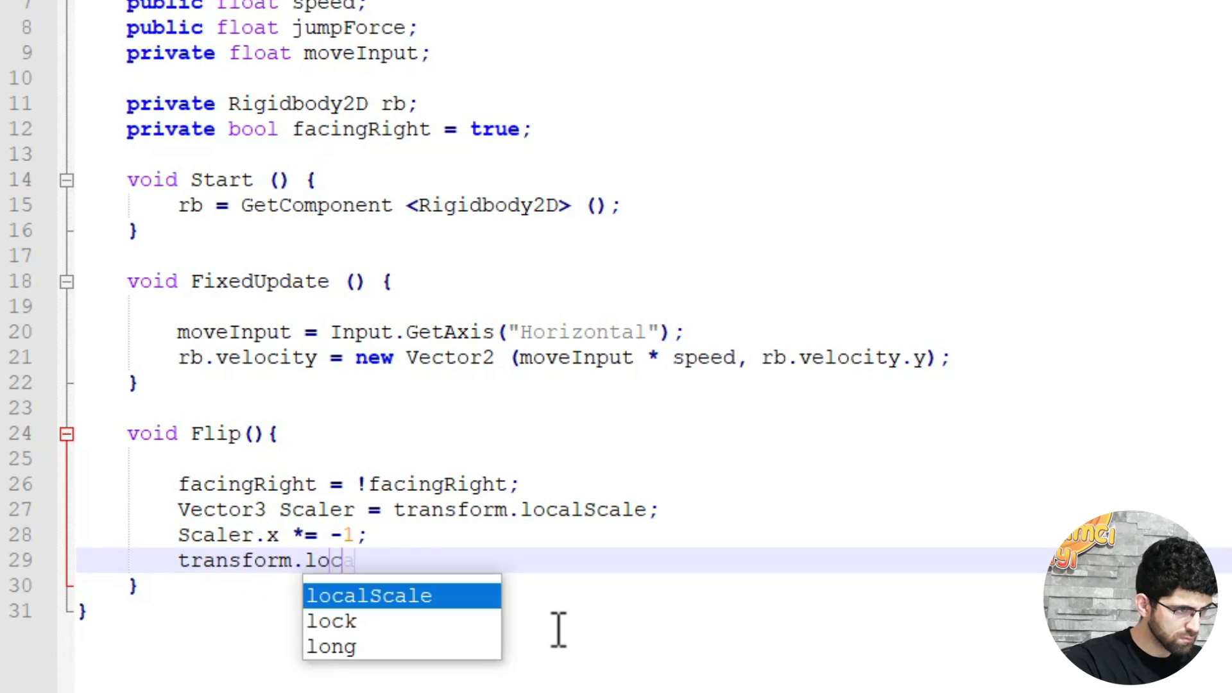
{"action": "key", "text": "Return"}
{"action": "type", "text": "= Scale"}
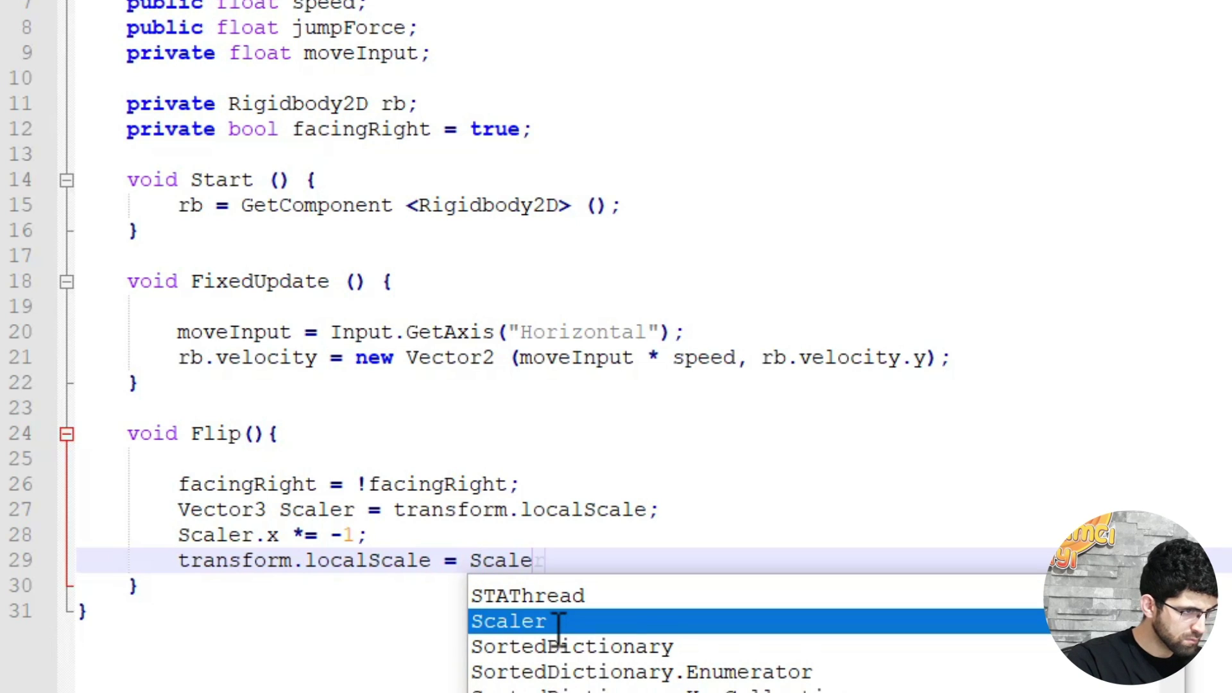
{"action": "type", "text": "r;"}
Begin an if(facingRight == false && moveInput > 0) check below the velocity line.
{"action": "left_click", "coordinate": [1076, 358]}
{"action": "key", "text": "Return"}
{"action": "key", "text": "Return"}
{"action": "type", "text": "if(facin"}
{"action": "key", "text": "Return"}
{"action": "type", "text": "== false && moveInput > "}
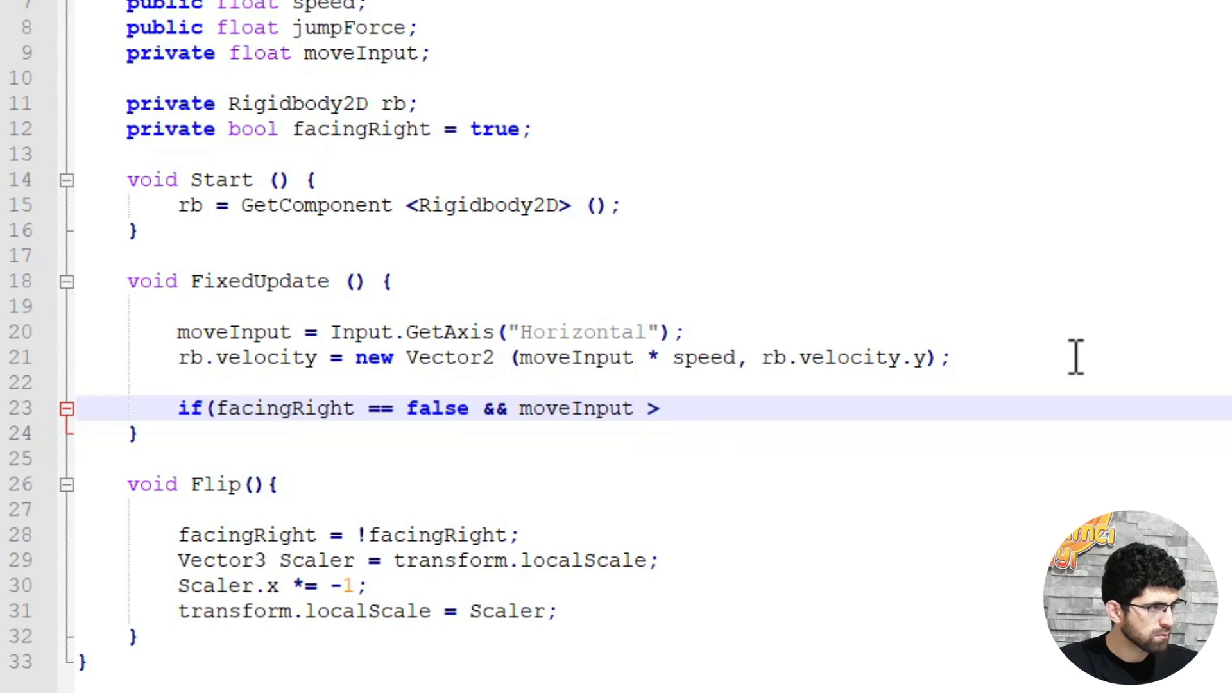
{"action": "type", "text": "0){"}
Call Flip() inside the moving-right-while-facing-left branch.
{"action": "key", "text": "Return"}
{"action": "type", "text": "Flip();"}
{"action": "key", "text": "Return"}
Add else if(facingRight == true && moveInput < 0) that also calls Flip().
{"action": "type", "text": "} else if"}
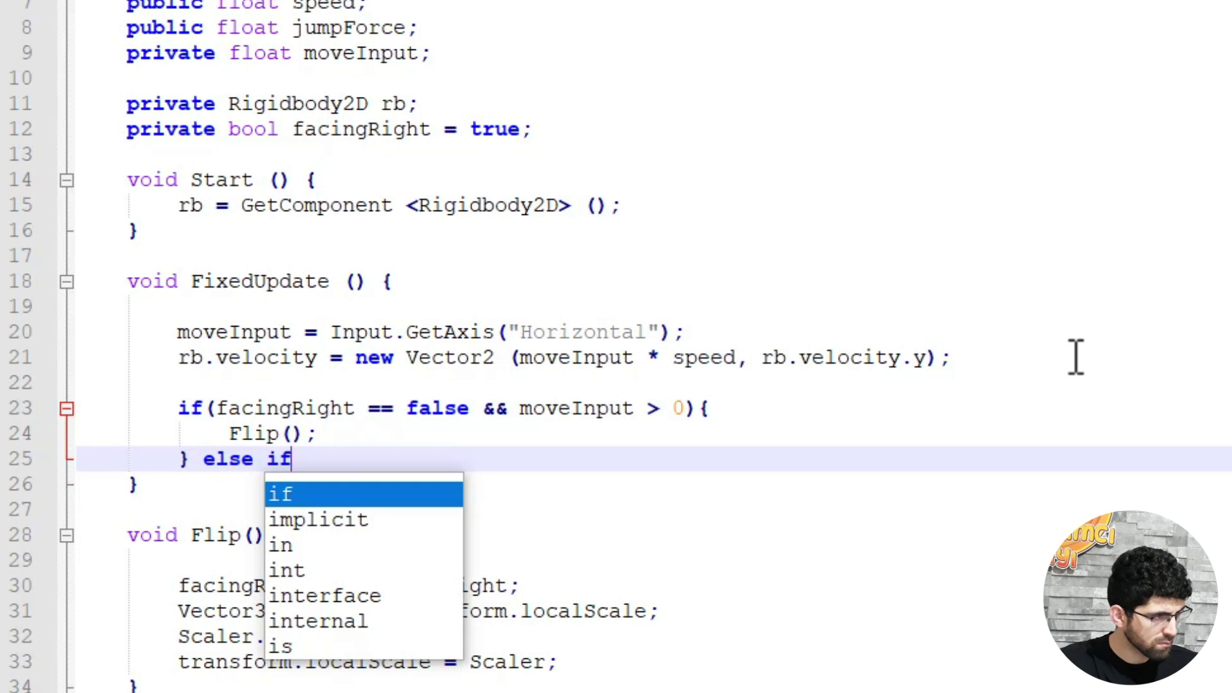
{"action": "type", "text": "(facing"}
{"action": "key", "text": "Return"}
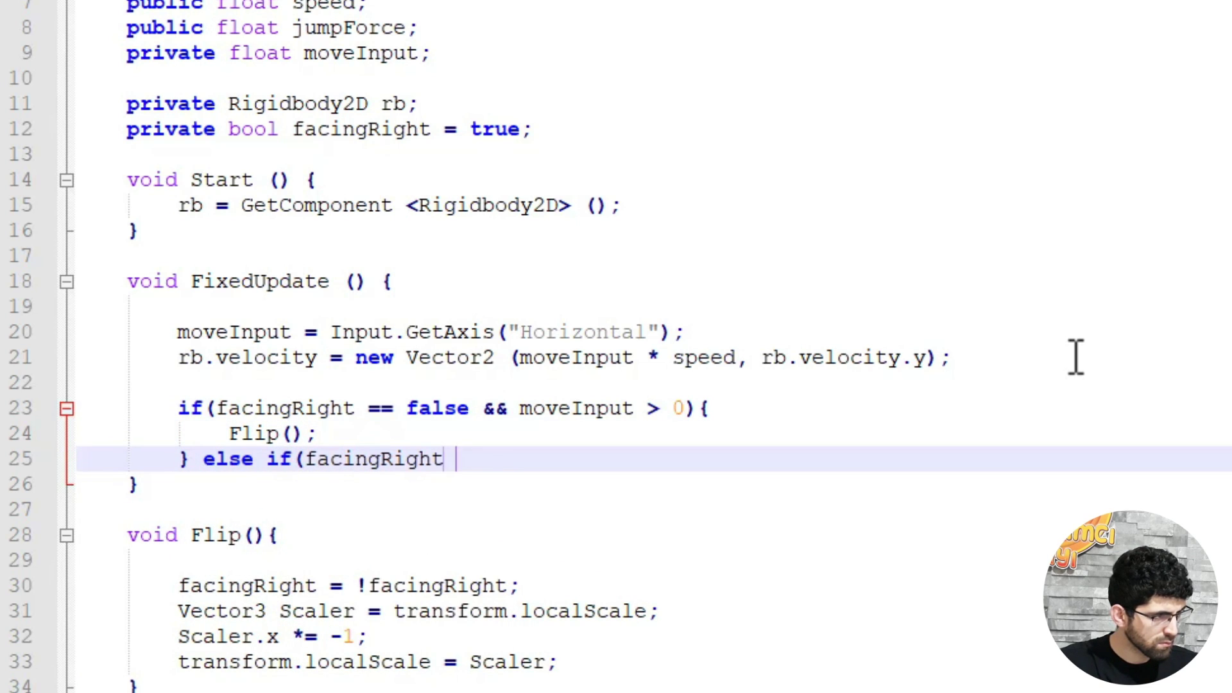
{"action": "type", "text": "true && moveInput >"}
{"action": "type", "text": "){"}
{"action": "key", "text": "Left"}
{"action": "key", "text": "Left"}
{"action": "key", "text": "Left"}
{"action": "key", "text": "BackSpace"}
{"action": "type", "text": "<"}
{"action": "key", "text": "End"}
{"action": "key", "text": "Return"}
{"action": "type", "text": "Flip();"}
{"action": "key", "text": "Return"}
{"action": "type", "text": "}"}
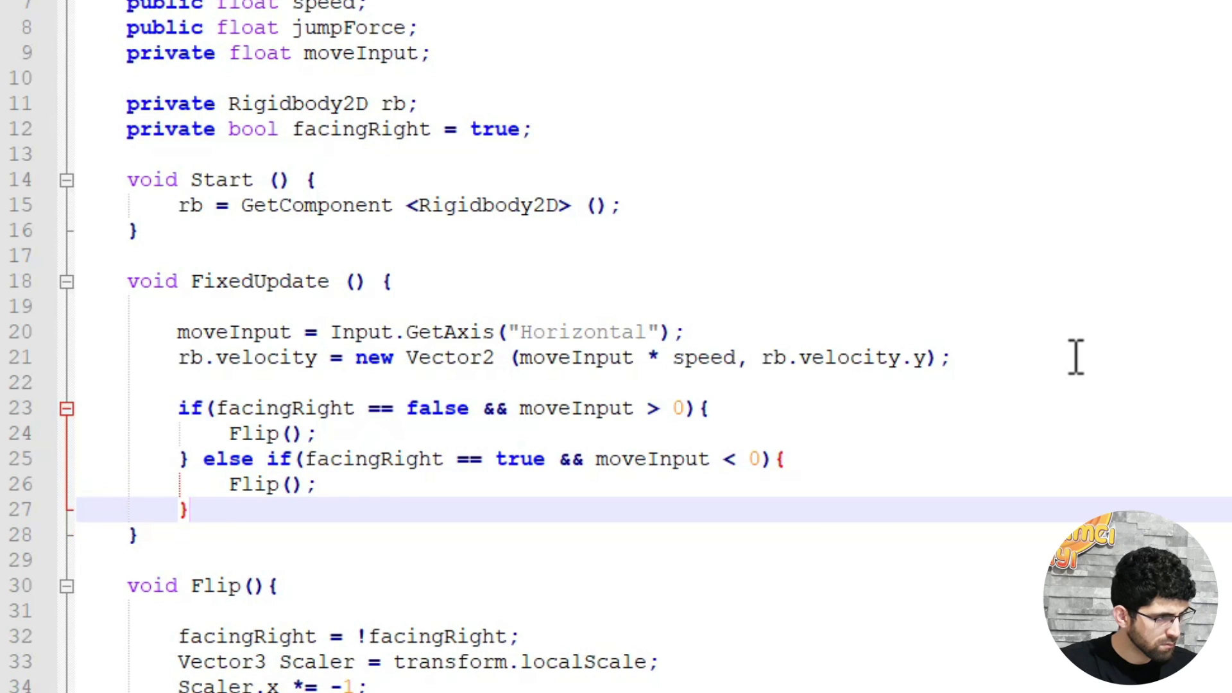
Insert blank lines below the field declarations for new fields.
{"action": "left_click", "coordinate": [867, 306]}
{"action": "left_click", "coordinate": [253, 147]}
{"action": "key", "text": "Return"}
{"action": "key", "text": "Return"}
{"action": "key", "text": "Return"}
{"action": "key", "text": "Up"}
{"action": "key", "text": "Up"}
{"action": "key", "text": "Up"}
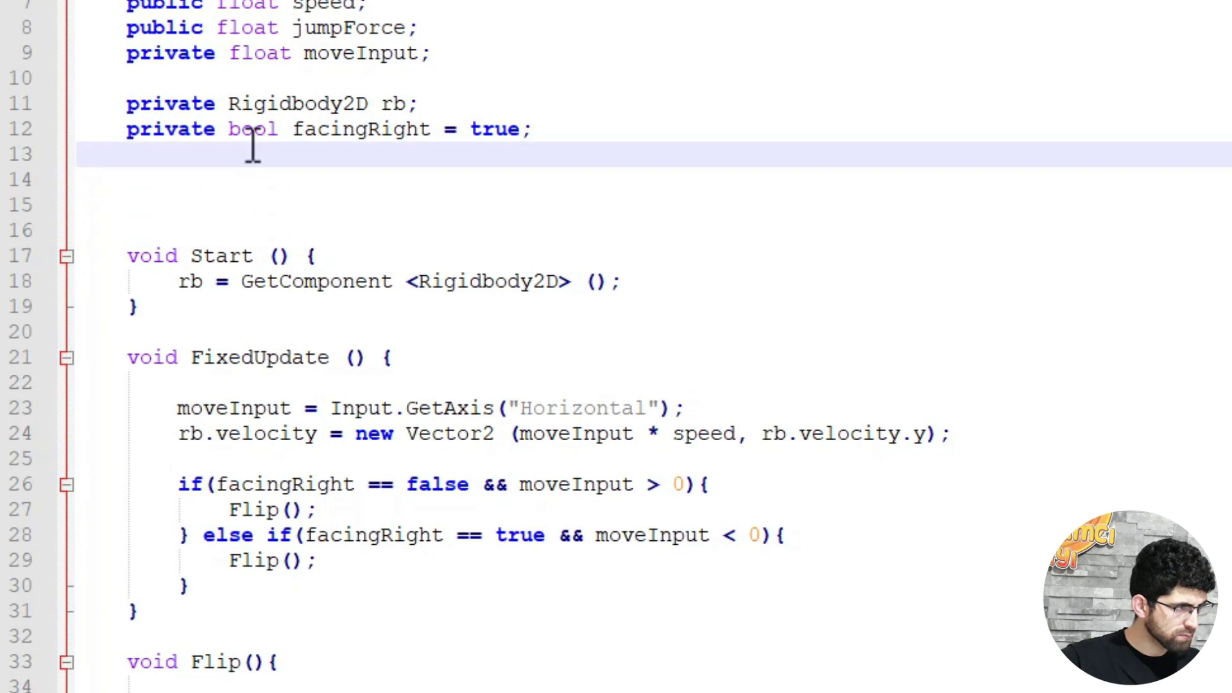
Declare isGrounded, groundCheck, public float checkRadius and public LayerMask whatIsGround in hareket.cs.
{"action": "key", "text": "Down"}
{"action": "type", "text": "private bool "}
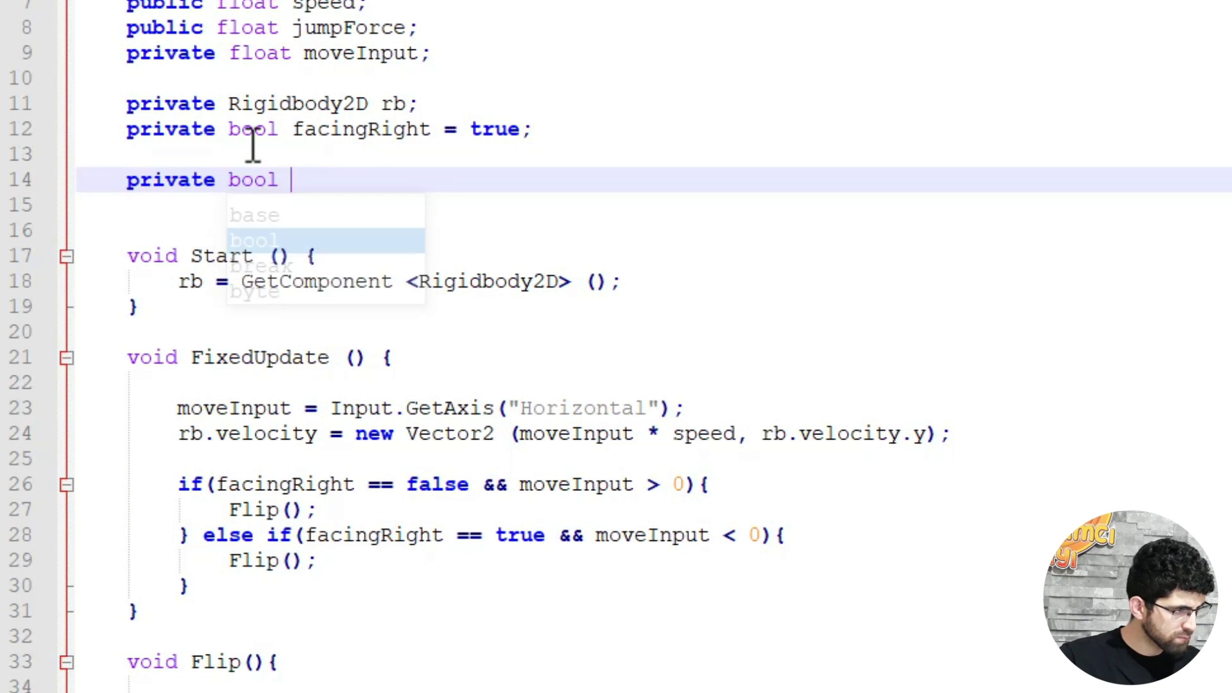
{"action": "type", "text": "isGrounded;"}
{"action": "key", "text": "Return"}
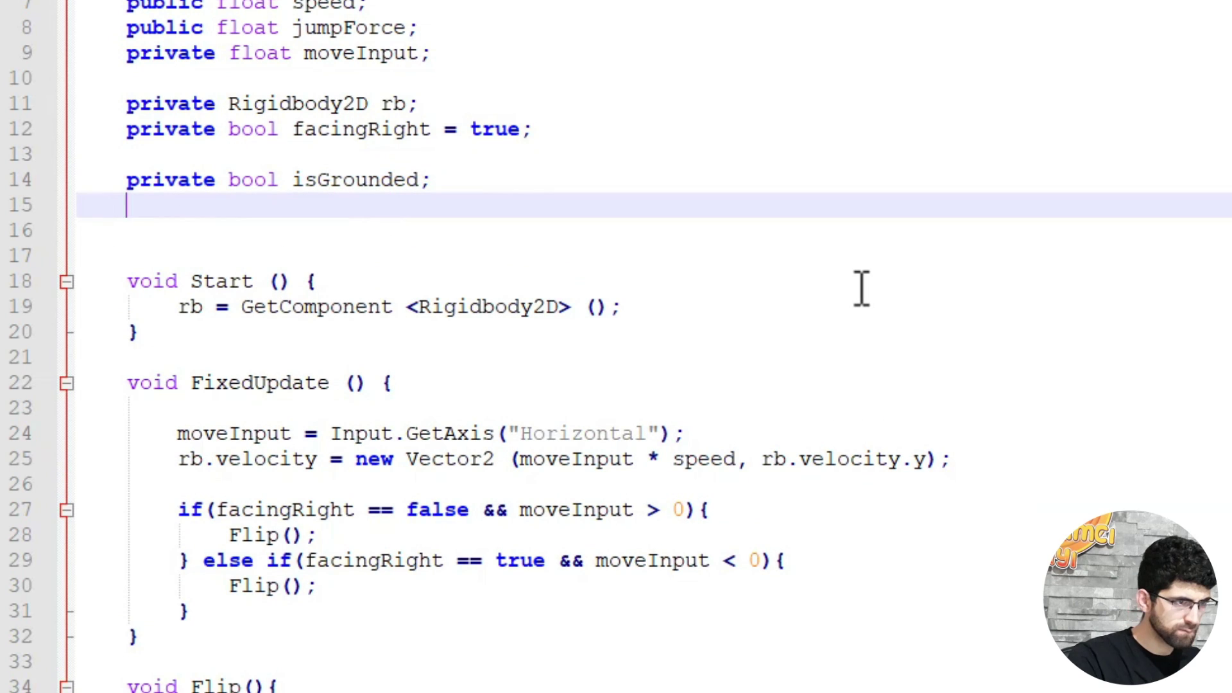
{"action": "type", "text": "public Transform"}
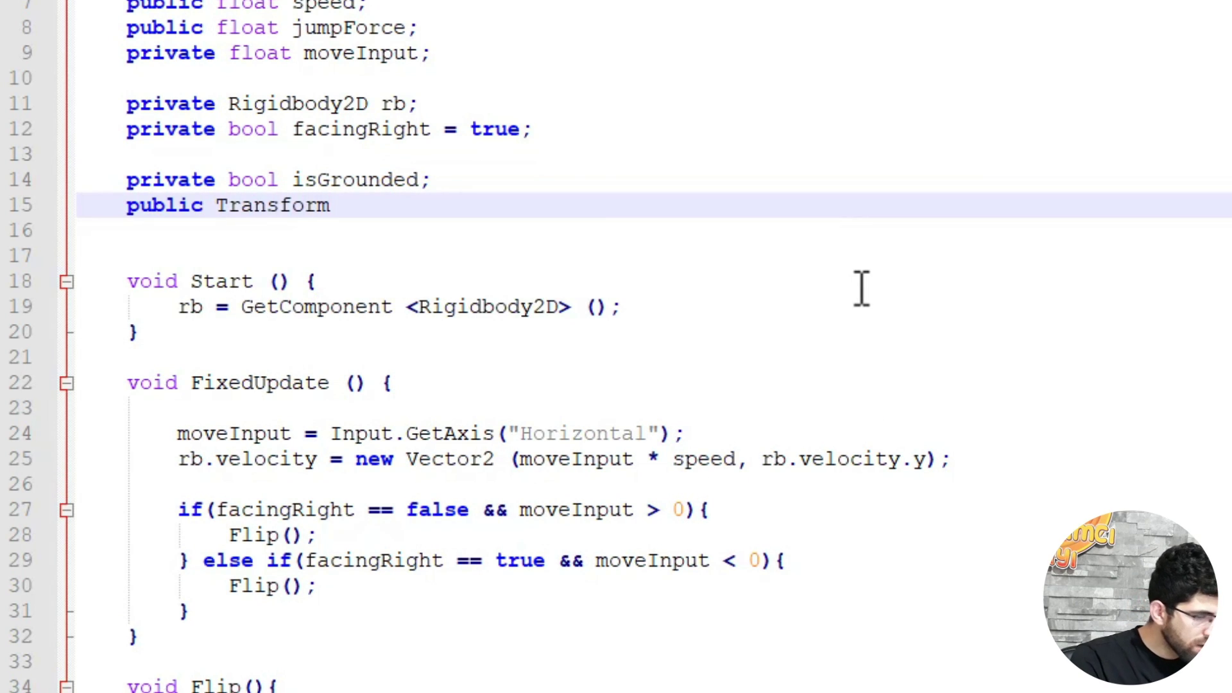
{"action": "type", "text": " groundCheck;"}
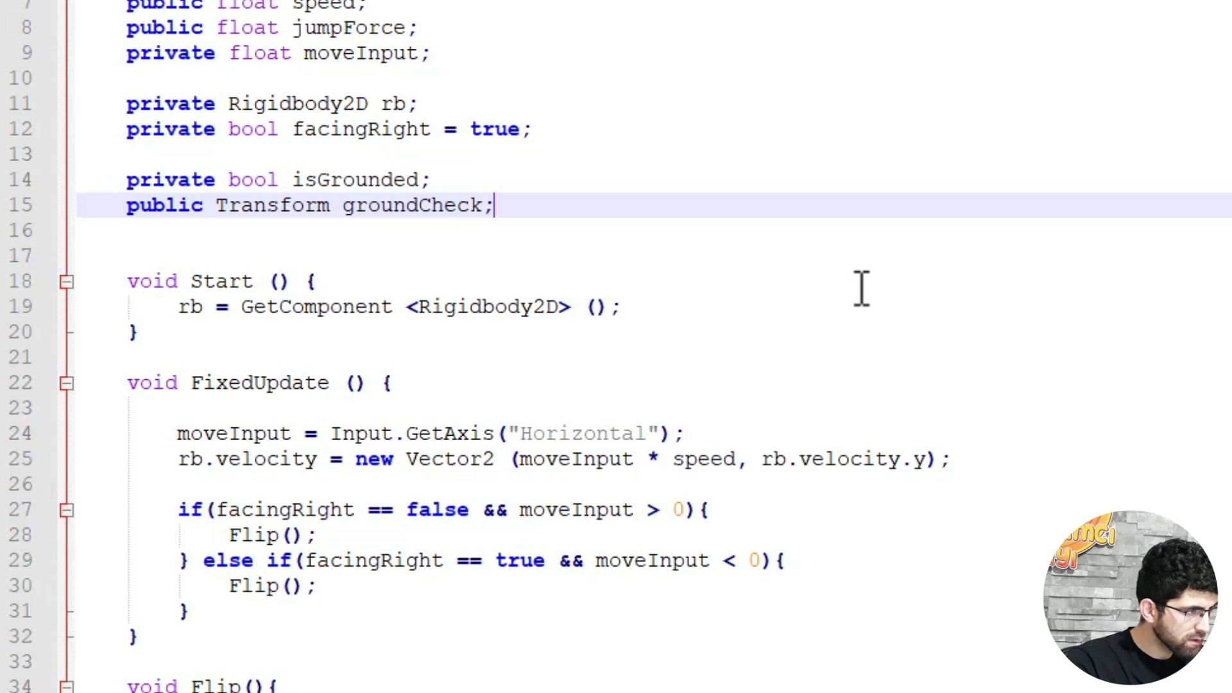
{"action": "key", "text": "Return"}
{"action": "type", "text": "public float"}
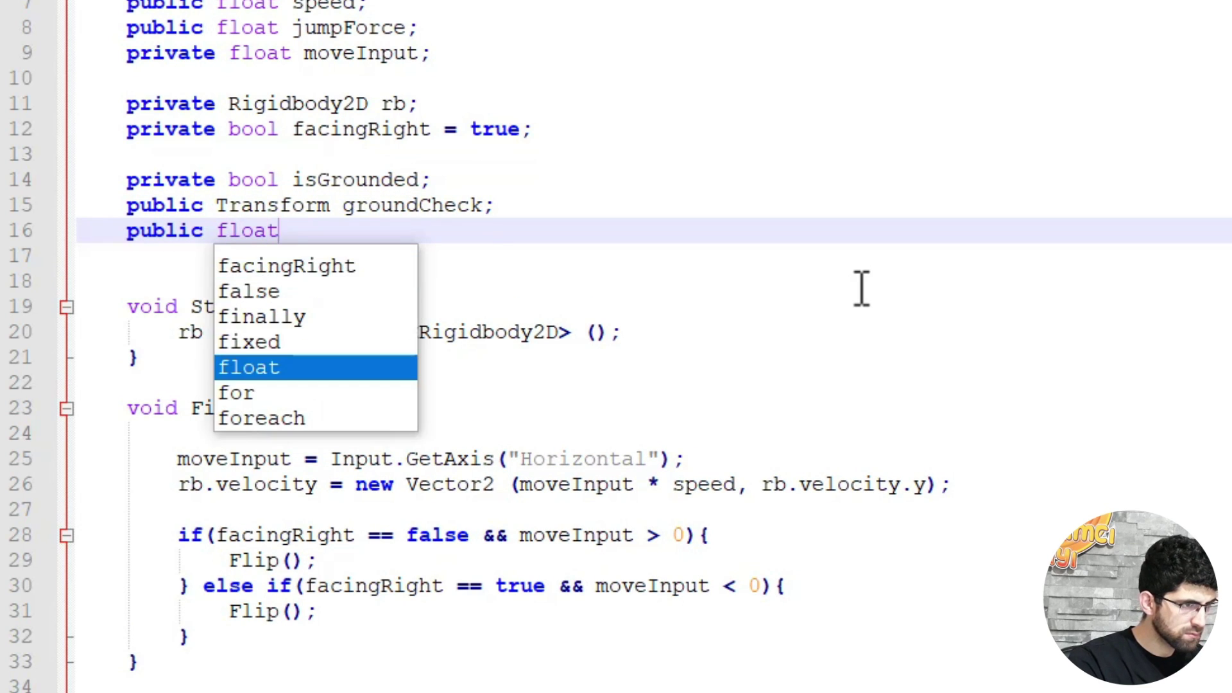
{"action": "type", "text": " checkradius;"}
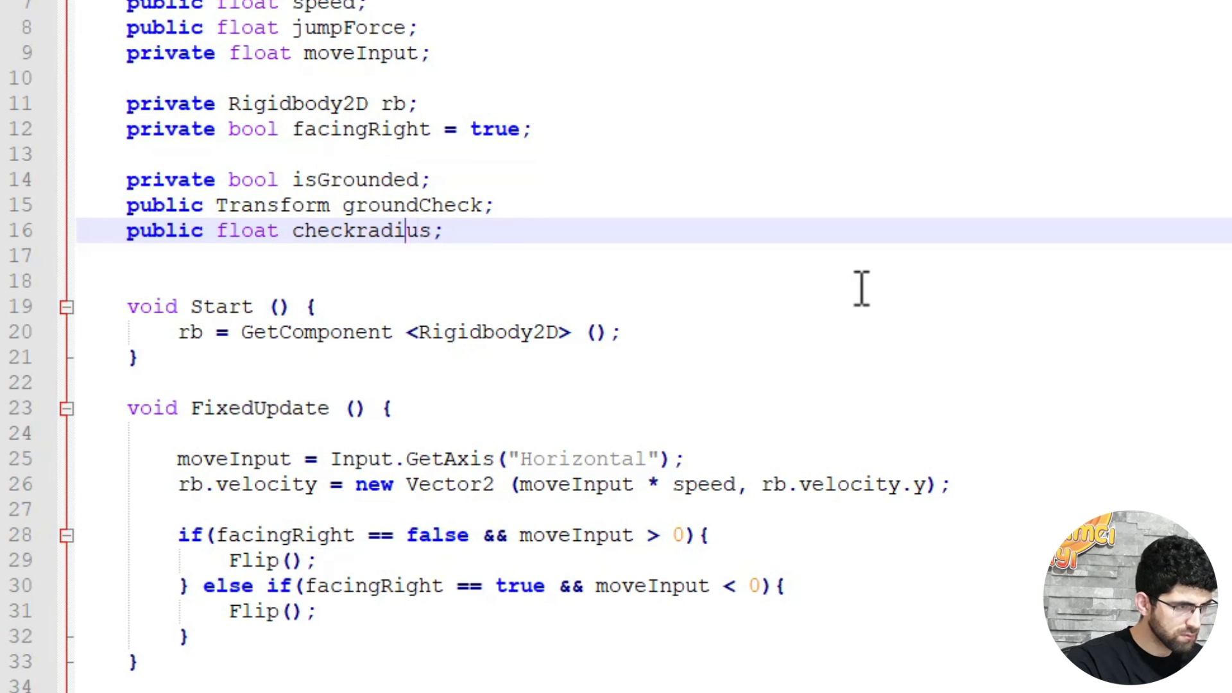
{"action": "key", "text": "BackSpace"}
{"action": "type", "text": "R"}
{"action": "left_click", "coordinate": [862, 288]}
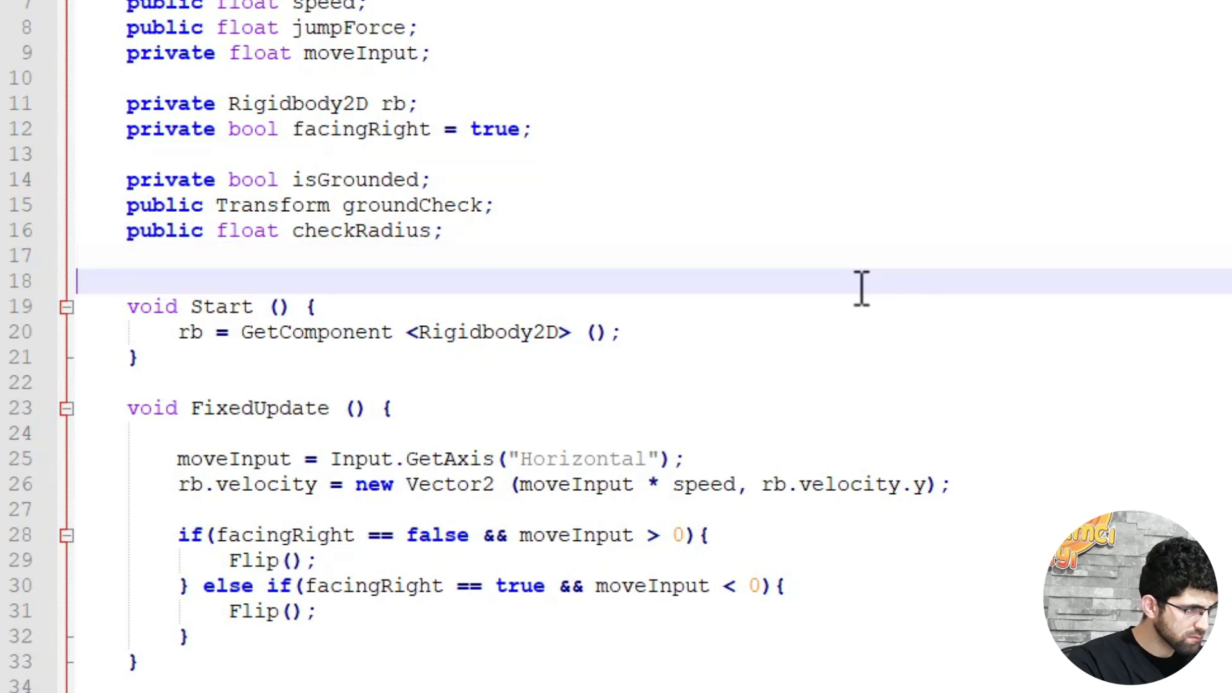
{"action": "key", "text": "Up"}
{"action": "key", "text": "Up"}
{"action": "key", "text": "Return"}
{"action": "type", "text": "PUB"}
{"action": "key", "text": "BackSpace"}
{"action": "key", "text": "BackSpace"}
{"action": "key", "text": "BackSpace"}
{"action": "type", "text": "pub"}
{"action": "key", "text": "Return"}
{"action": "type", "text": "public LayerMask "}
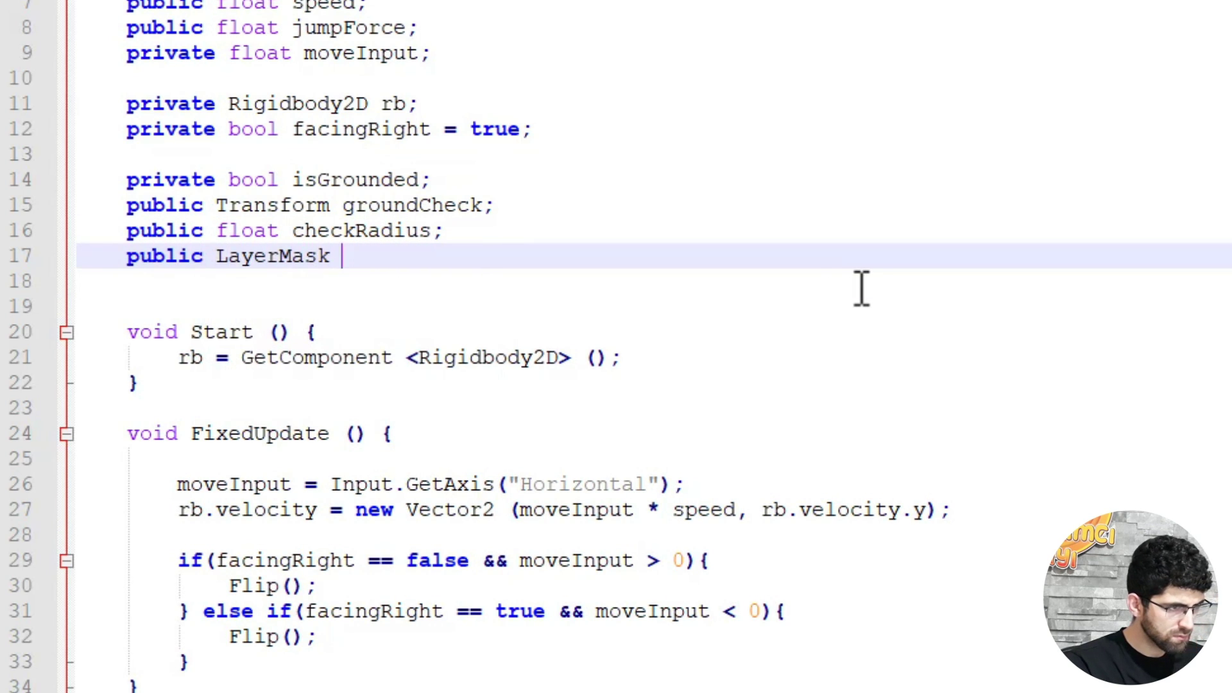
{"action": "type", "text": "whatIsGround;"}
At the top of FixedUpdate, set isGrounded from an OverlapCircle at groundCheck.position with checkRadius and WhatIsGround.
{"action": "left_click", "coordinate": [434, 455]}
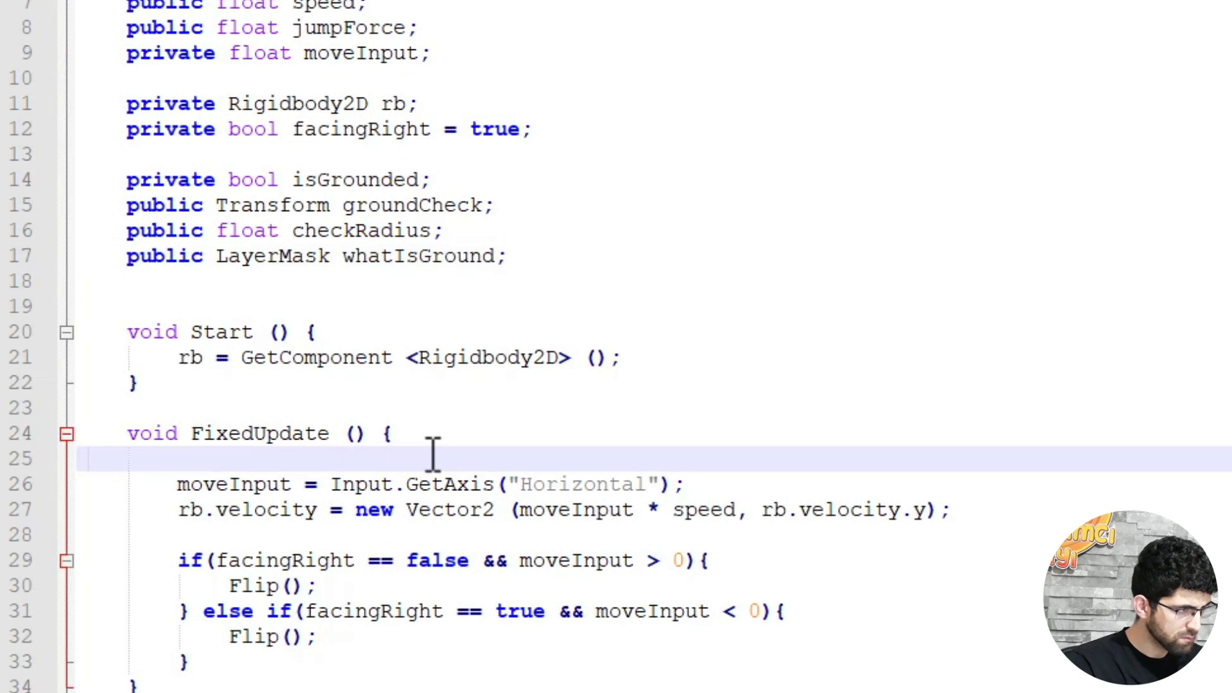
{"action": "key", "text": "Return"}
{"action": "type", "text": "is"}
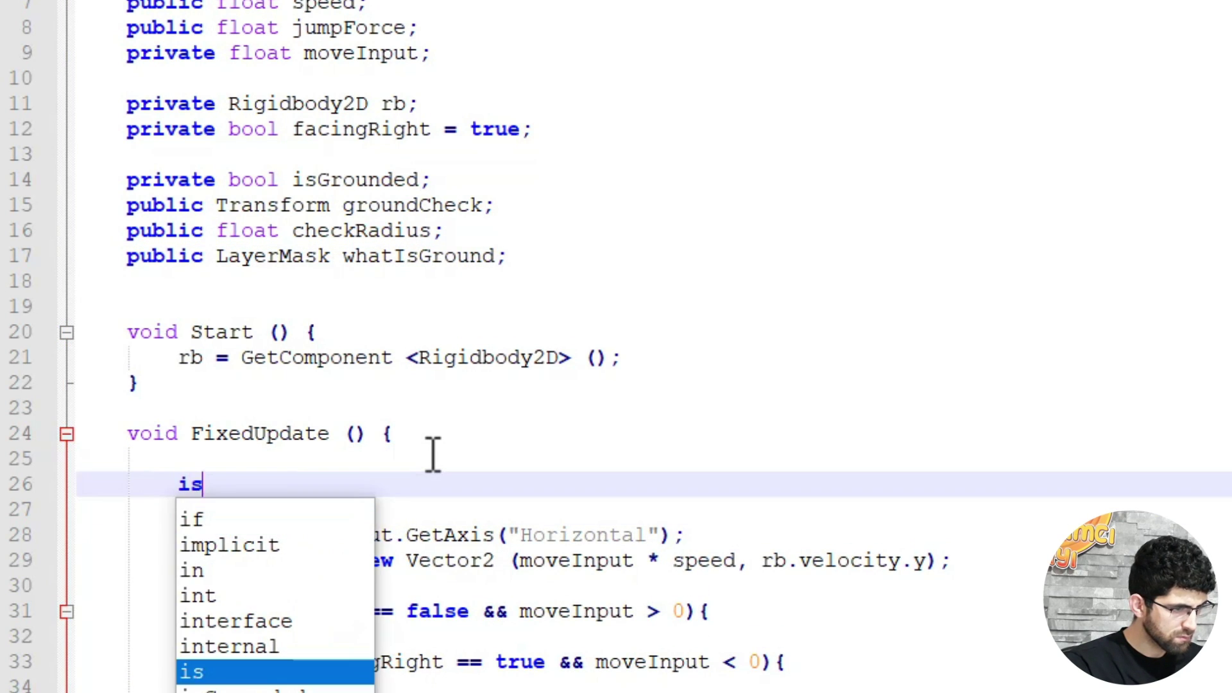
{"action": "type", "text": "Grounded"}
{"action": "type", "text": " = Phy"}
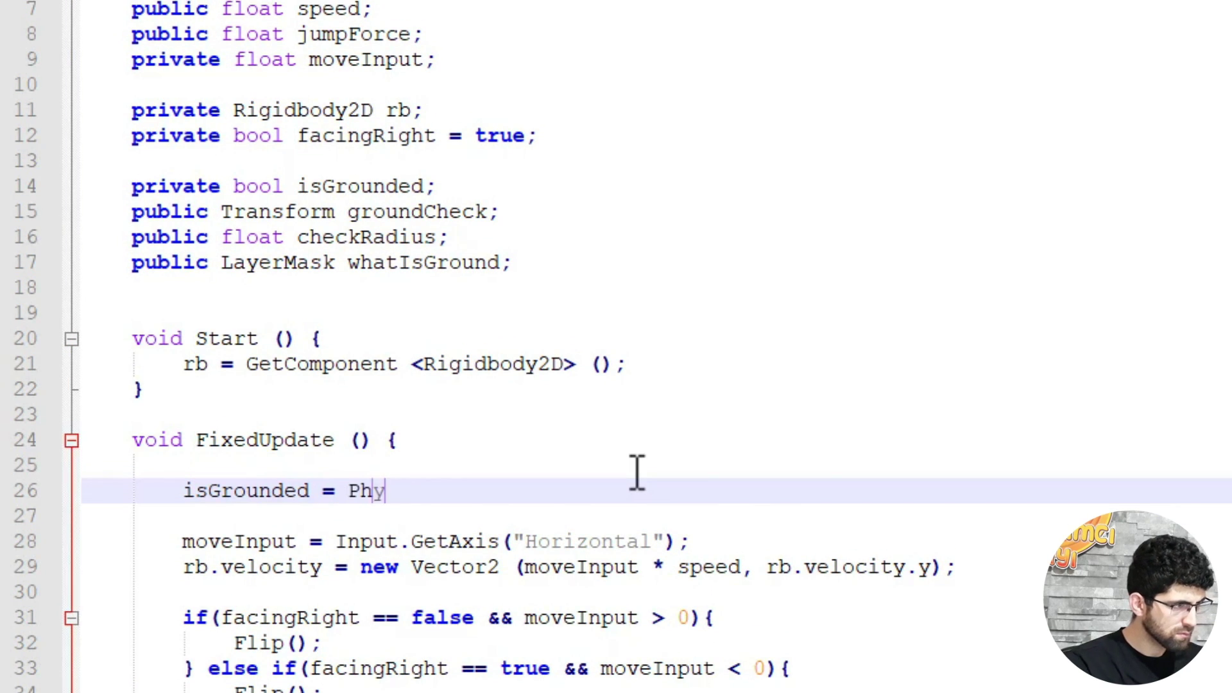
{"action": "type", "text": "sics2d.OverlabC"}
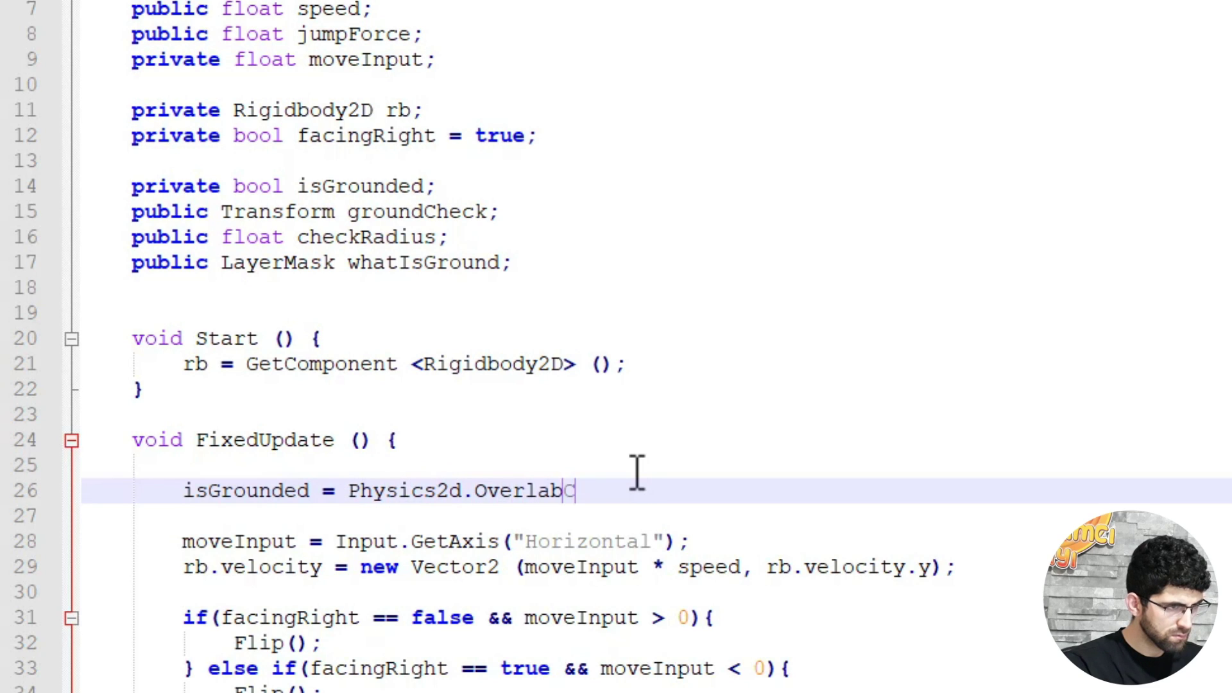
{"action": "type", "text": "ircle(grou"}
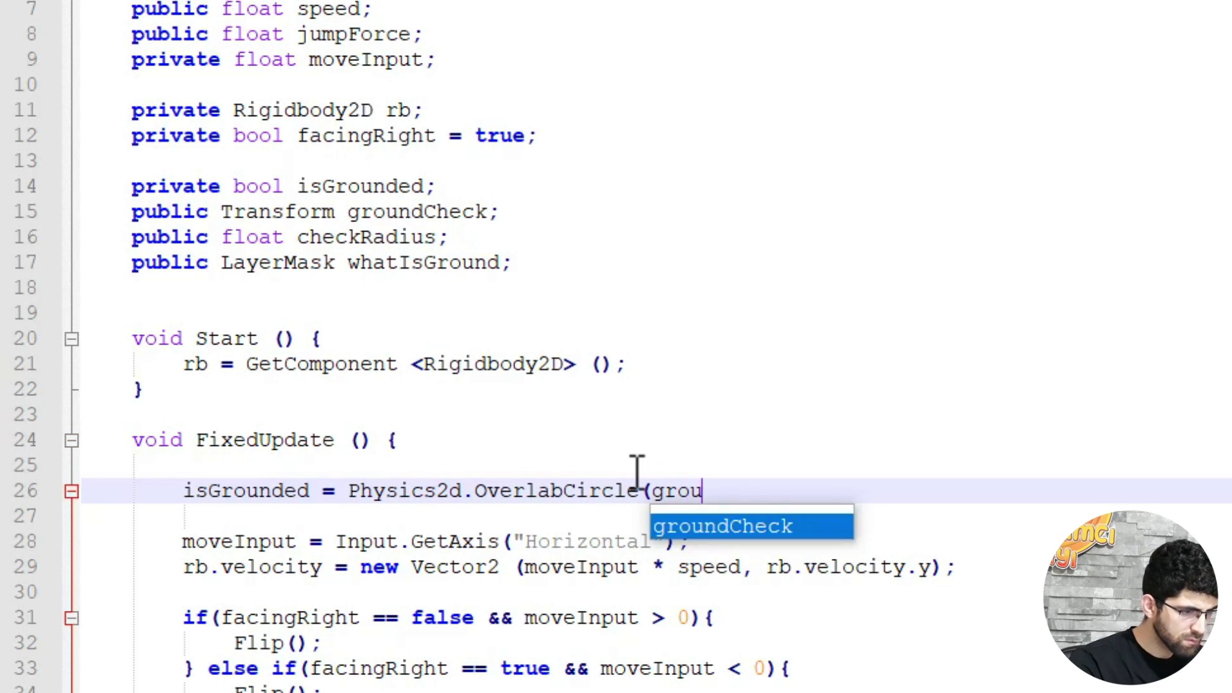
{"action": "type", "text": "ndCheck.position, check"}
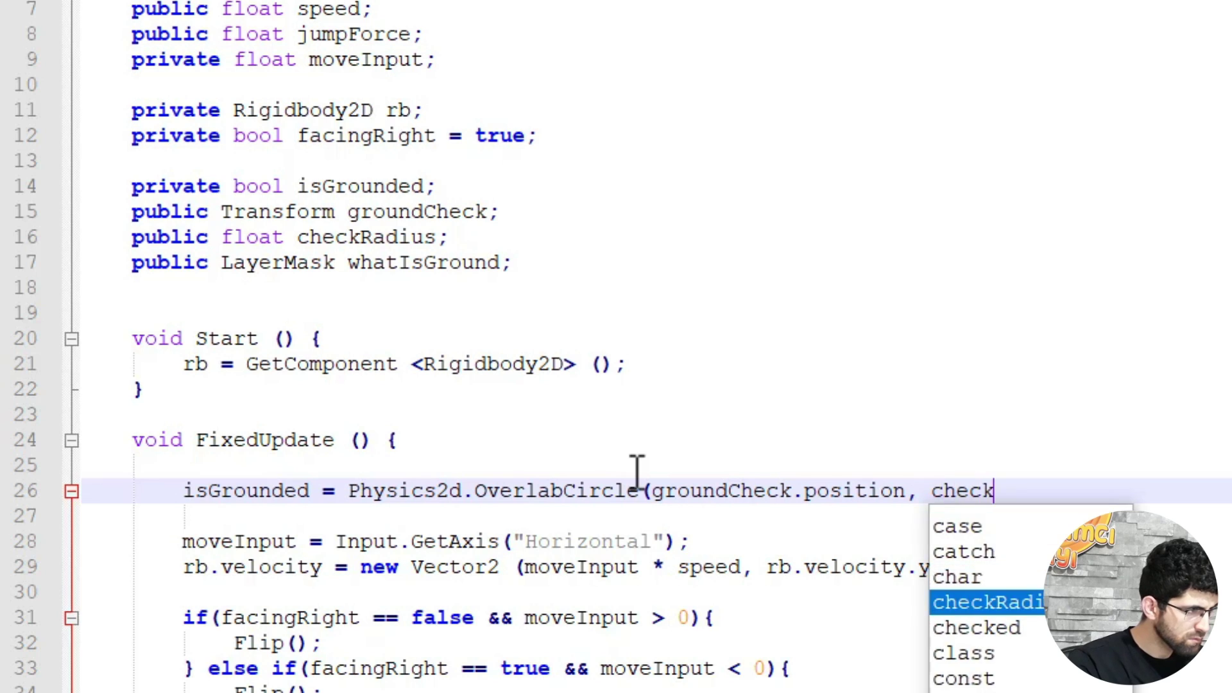
{"action": "key", "text": "Return"}
{"action": "type", "text": ",);"}
{"action": "key", "text": "Left"}
{"action": "key", "text": "Left"}
{"action": "type", "text": "WhatIsGround"}
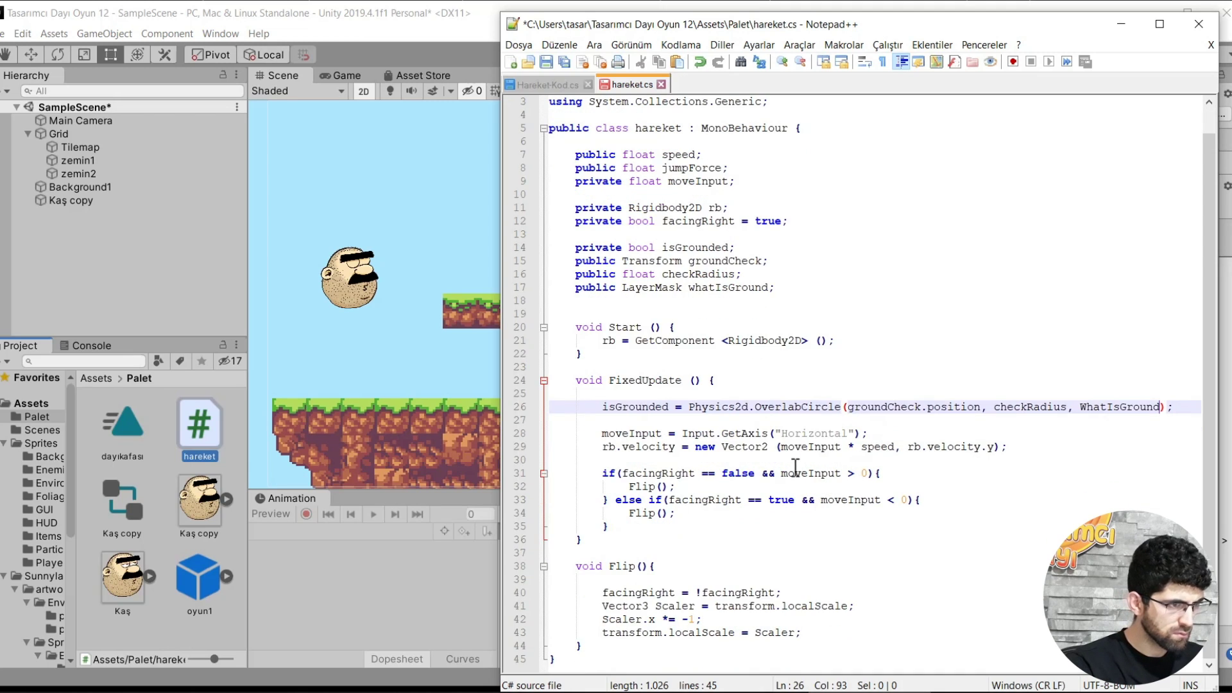
Save hareket.cs without the ground check and return to Unity so it recompiles.
{"action": "key", "text": "ctrl+s"}
{"action": "left_click", "coordinate": [291, 583]}
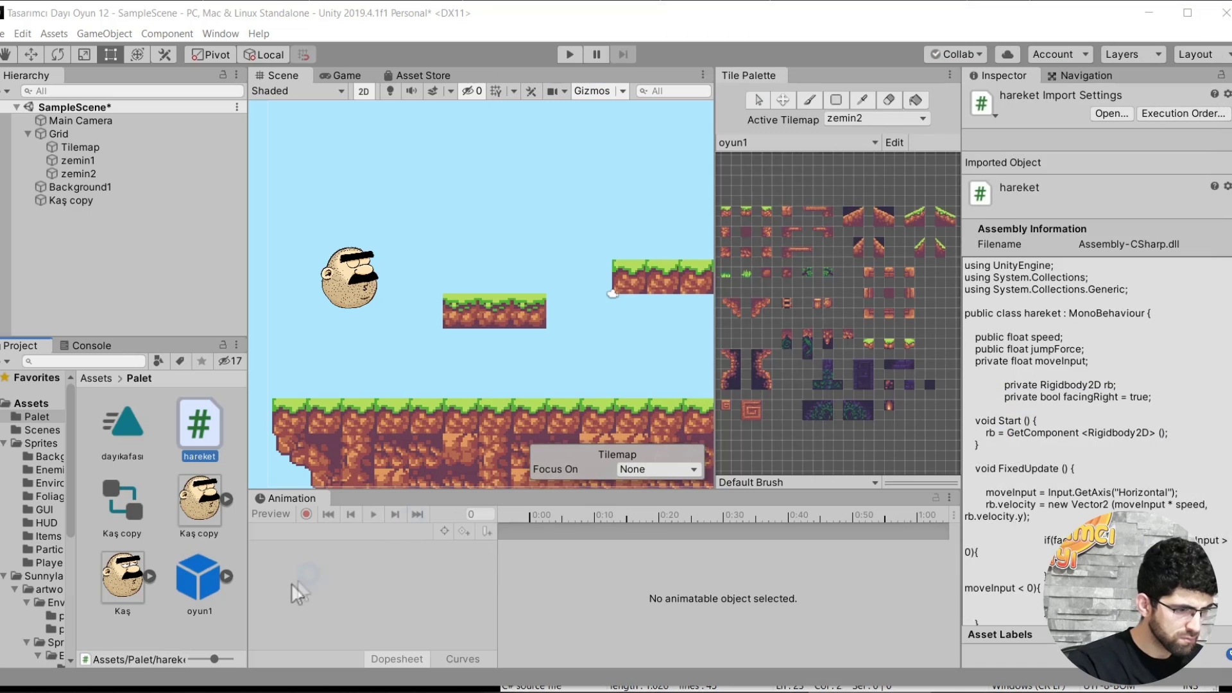
{"action": "left_click", "coordinate": [71, 201]}
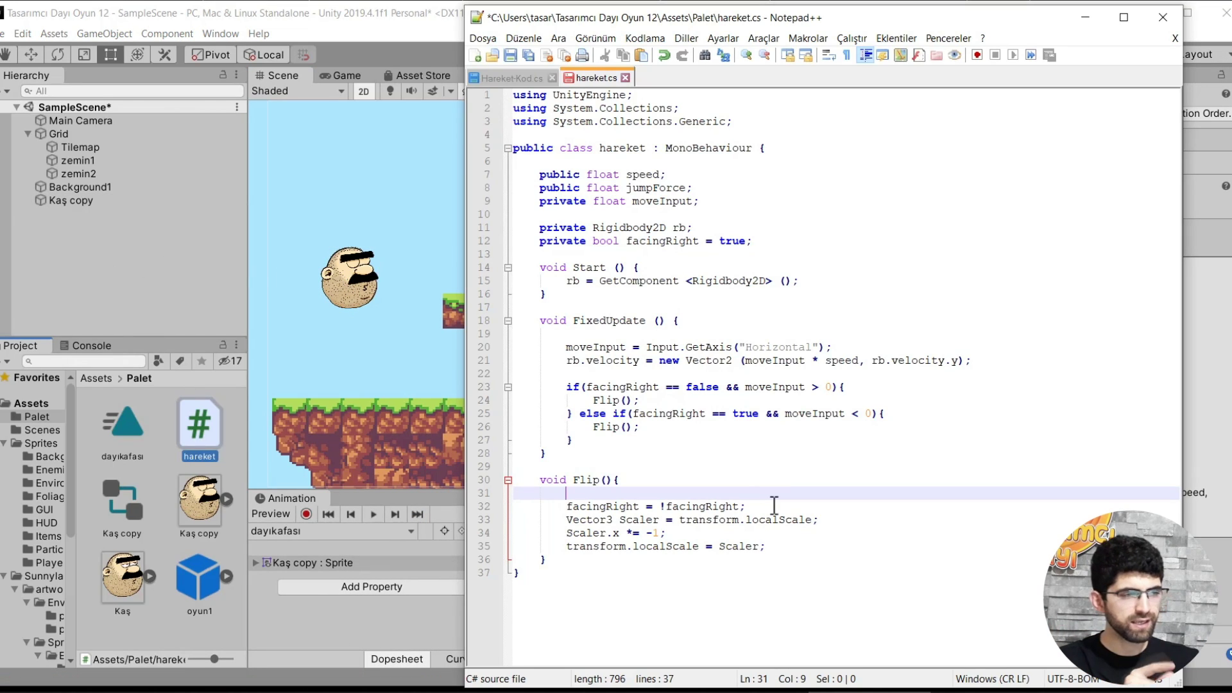
{"action": "left_click", "coordinate": [763, 332]}
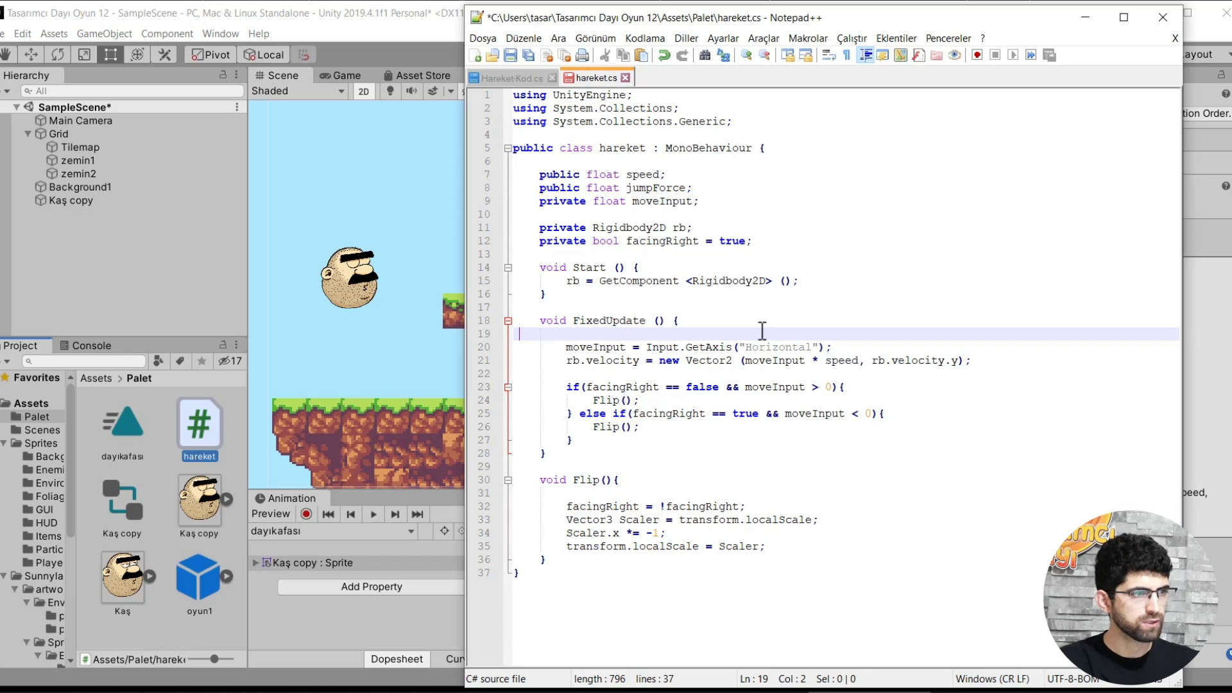
{"action": "key", "text": "ctrl+s"}
{"action": "key", "text": "alt+Tab"}
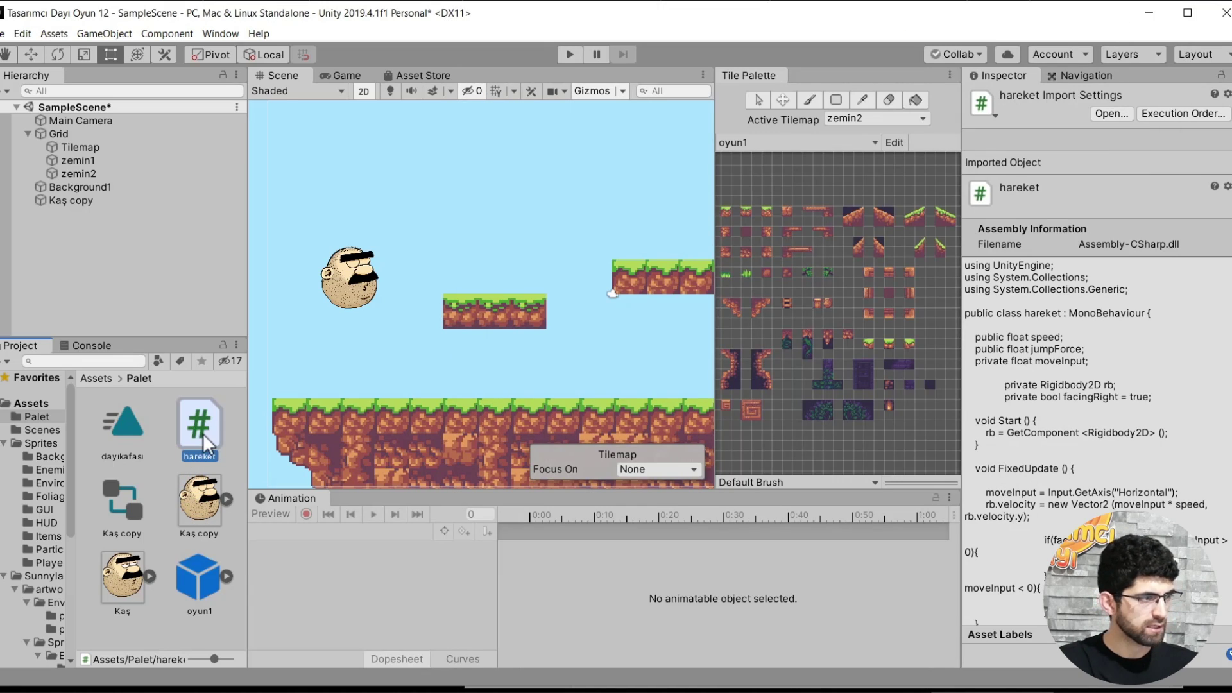
{"action": "left_click", "coordinate": [570, 51]}
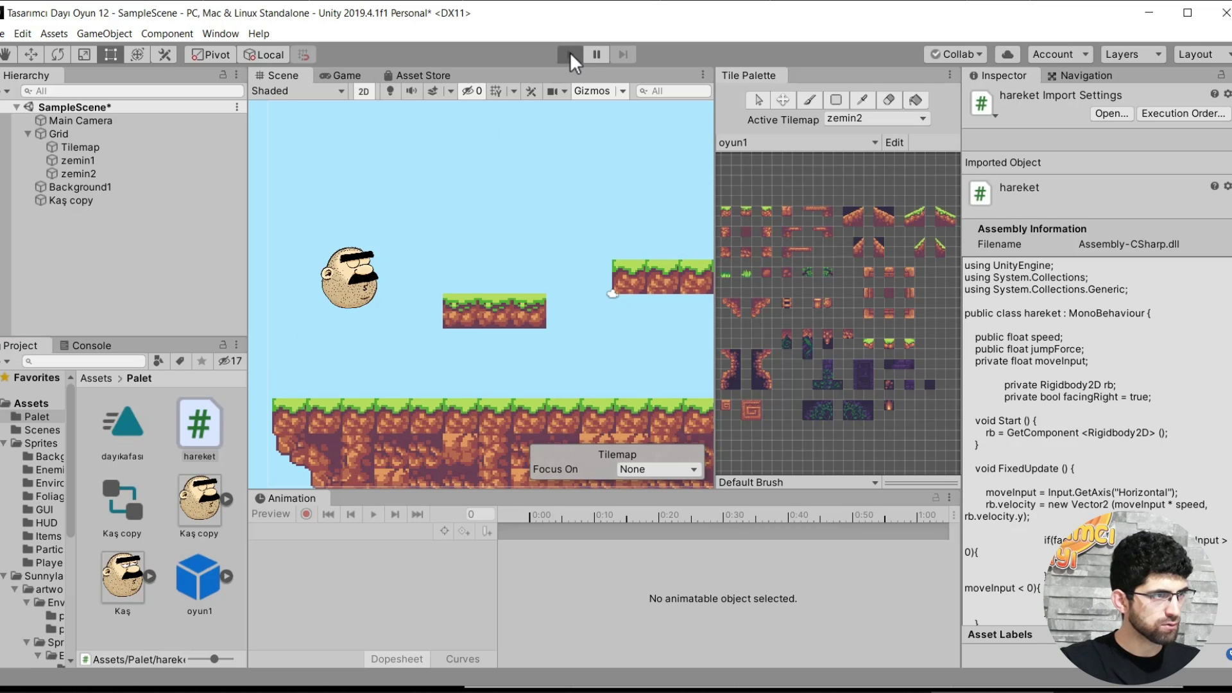
In play mode, walk the character right and left with the arrow keys to check it turns.
{"action": "key", "text": "Right"}
{"action": "key", "text": "Left"}
{"action": "key", "text": "Right"}
{"action": "key", "text": "Left"}
{"action": "key", "text": "Right"}
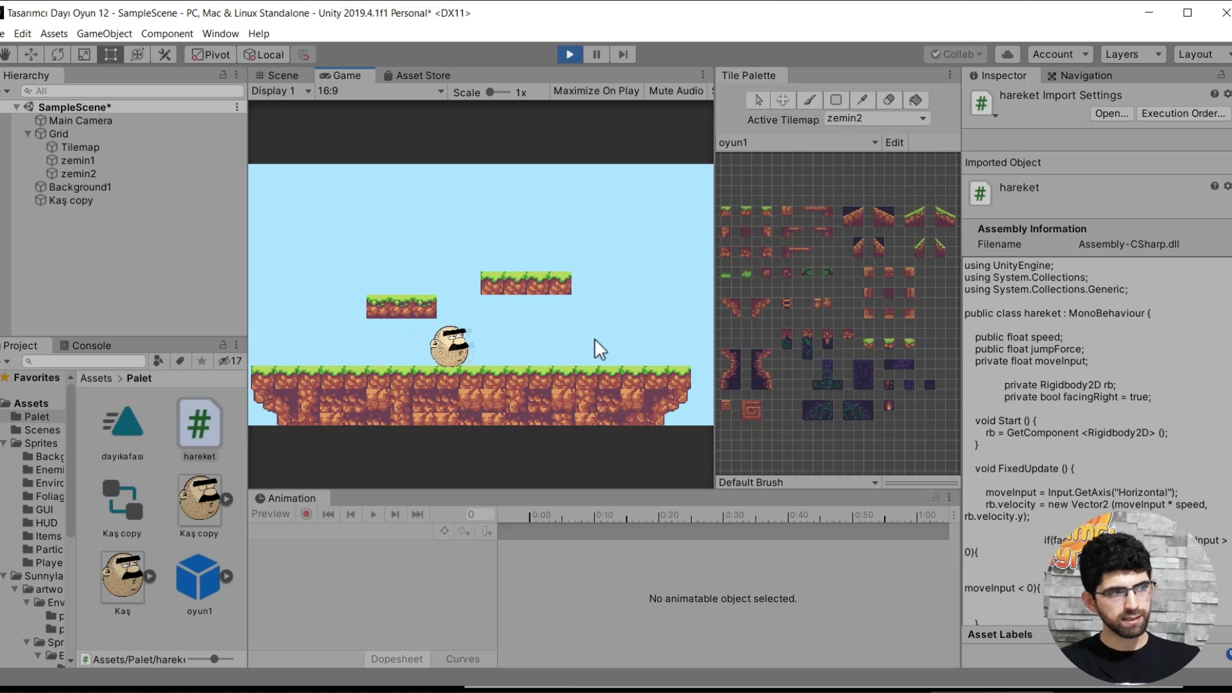
{"action": "key", "text": "Left"}
{"action": "key", "text": "Left"}
{"action": "key", "text": "Right"}
{"action": "key", "text": "Left"}
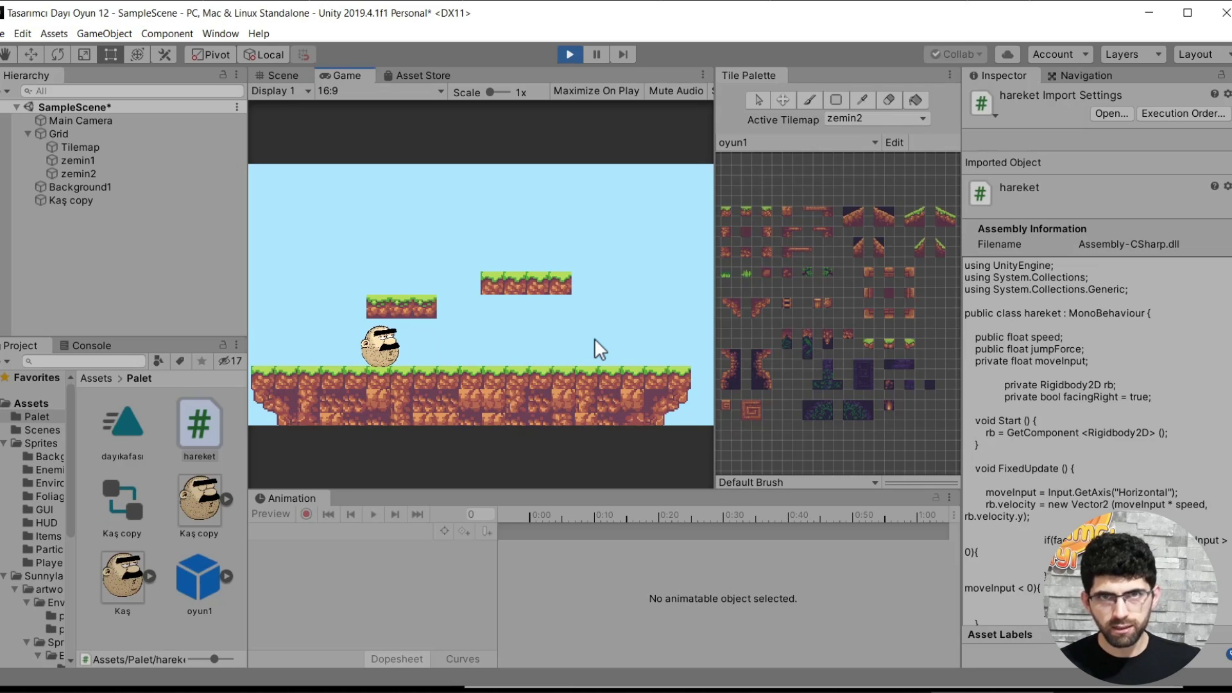
{"action": "key", "text": "Left"}
{"action": "key", "text": "Right"}
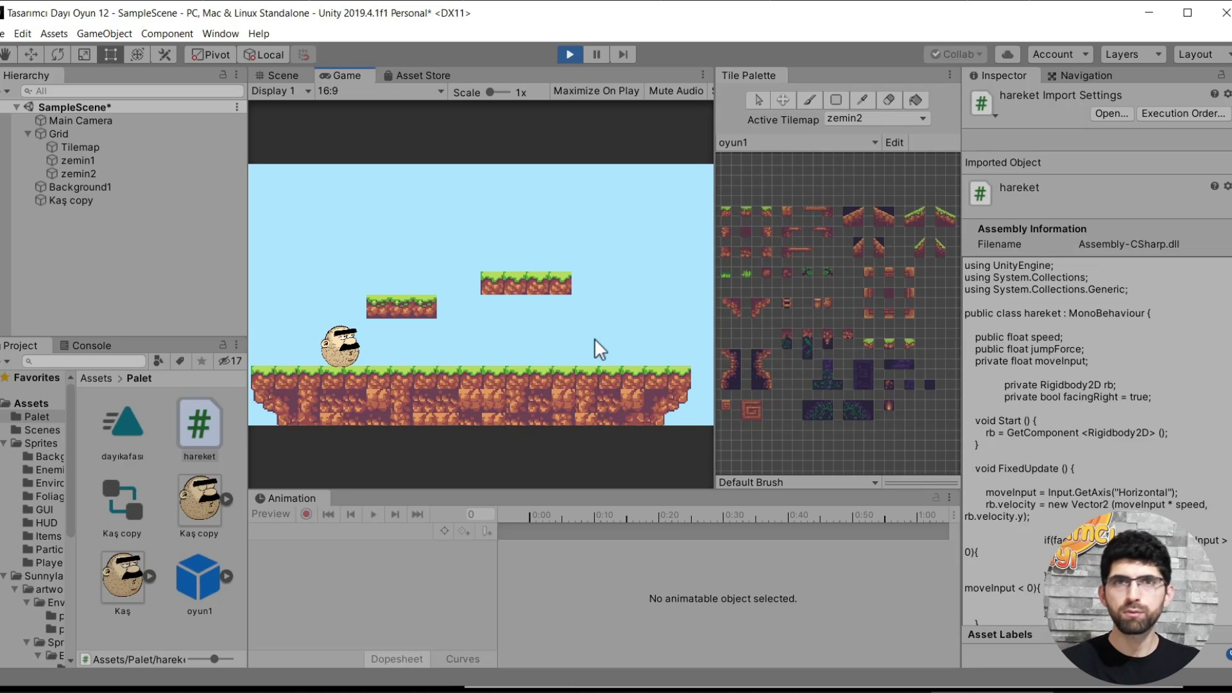
{"action": "key", "text": "Right"}
{"action": "key", "text": "Left"}
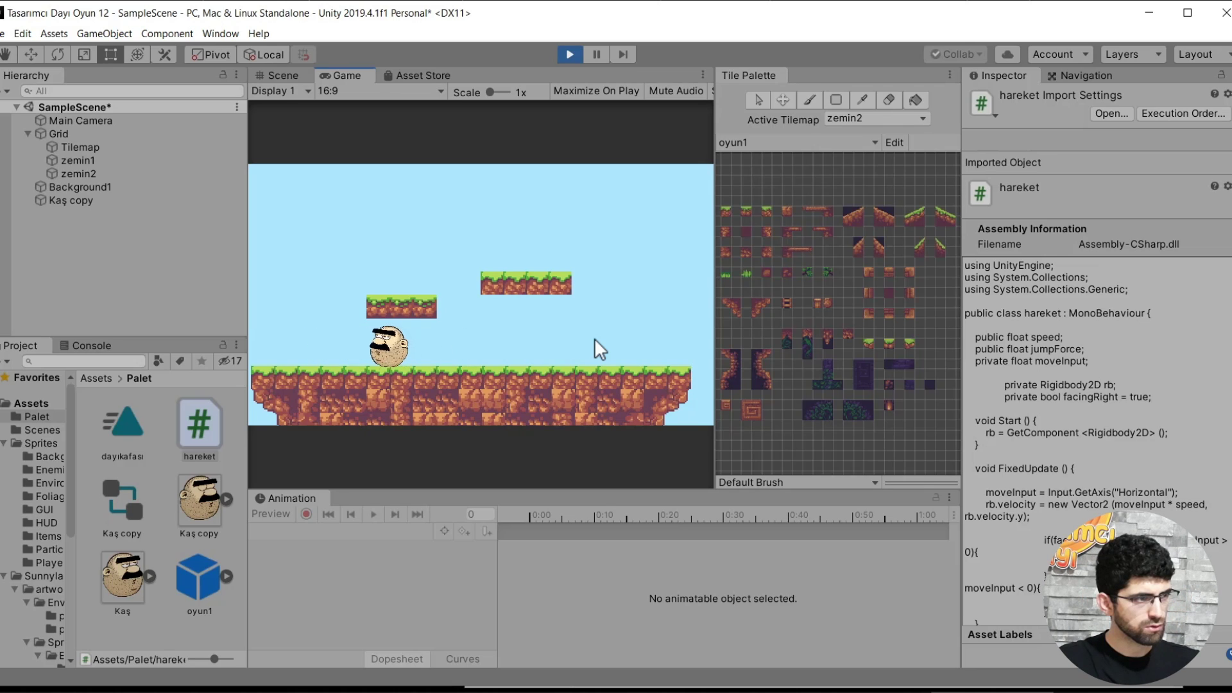
{"action": "key", "text": "Right"}
Walk left and far right once more, stop play mode, and reopen the hareket script.
{"action": "key", "text": "Right"}
{"action": "key", "text": "Left"}
{"action": "key", "text": "Right"}
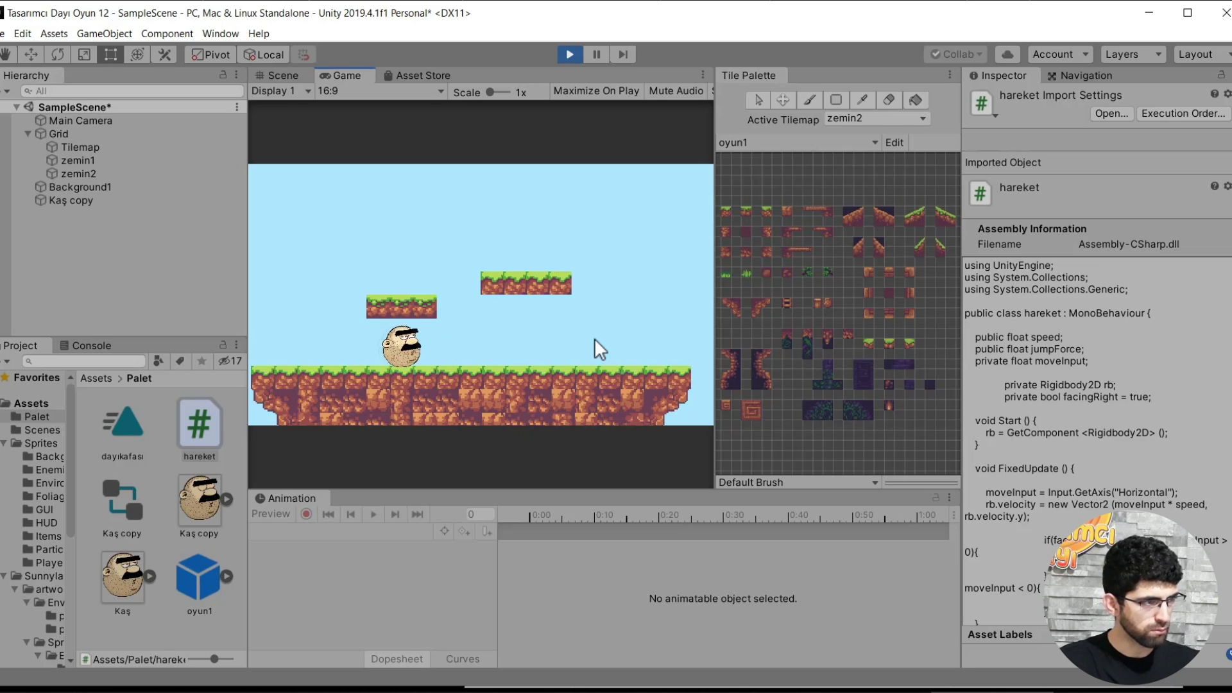
{"action": "key", "text": "ctrl+p"}
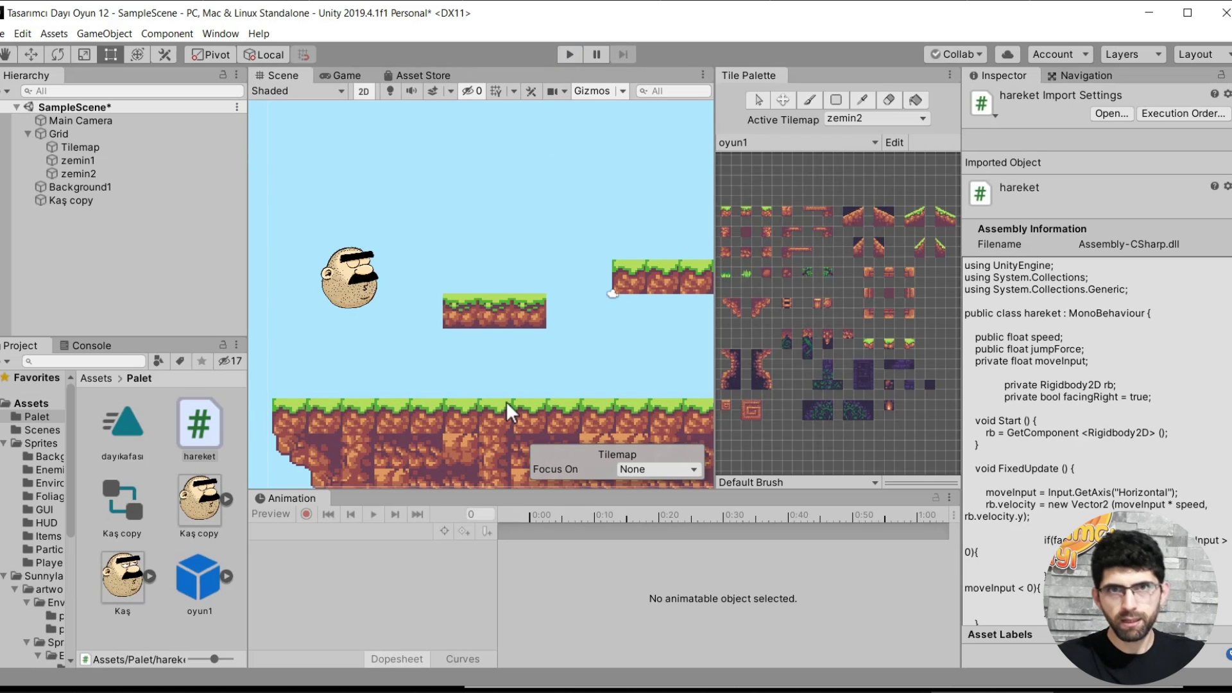
{"action": "double_click", "coordinate": [206, 419]}
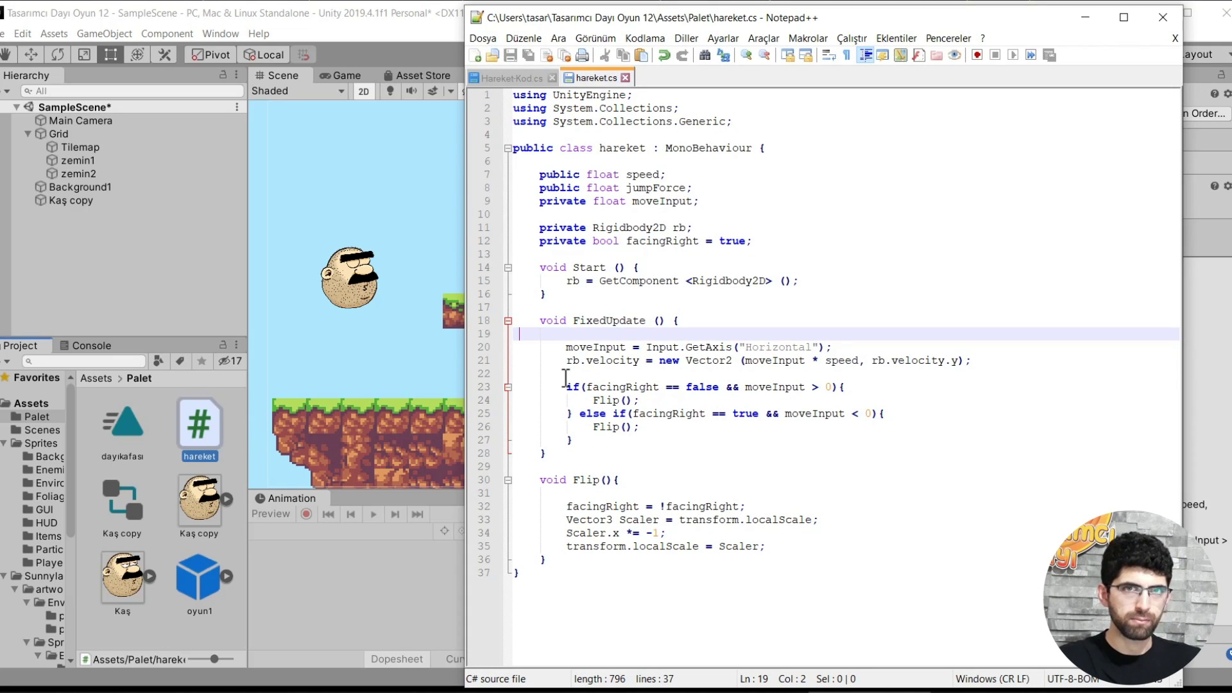
Below facingRight, declare isGrounded, groundCheck, checkRadius and public LayerMask whatIsGround.
{"action": "left_click", "coordinate": [605, 251]}
{"action": "key", "text": "Return"}
{"action": "key", "text": "Return"}
{"action": "key", "text": "Return"}
{"action": "key", "text": "Up"}
{"action": "key", "text": "Up"}
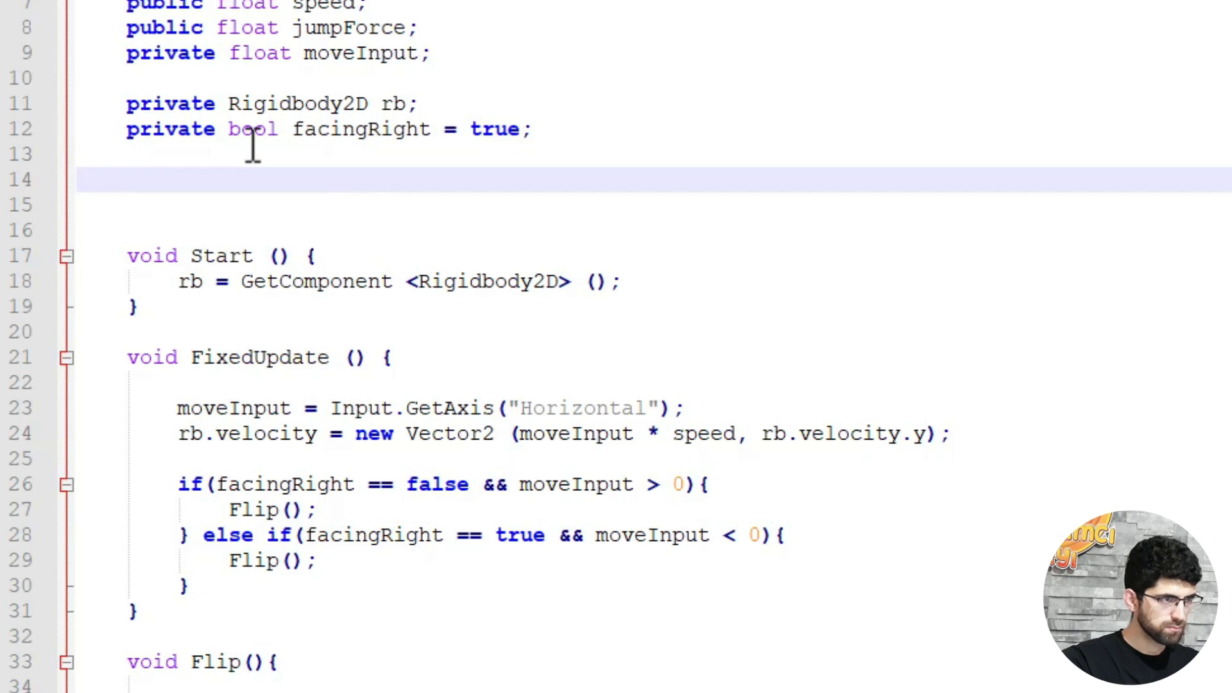
{"action": "type", "text": "private bool isGrounded;"}
{"action": "key", "text": "Return"}
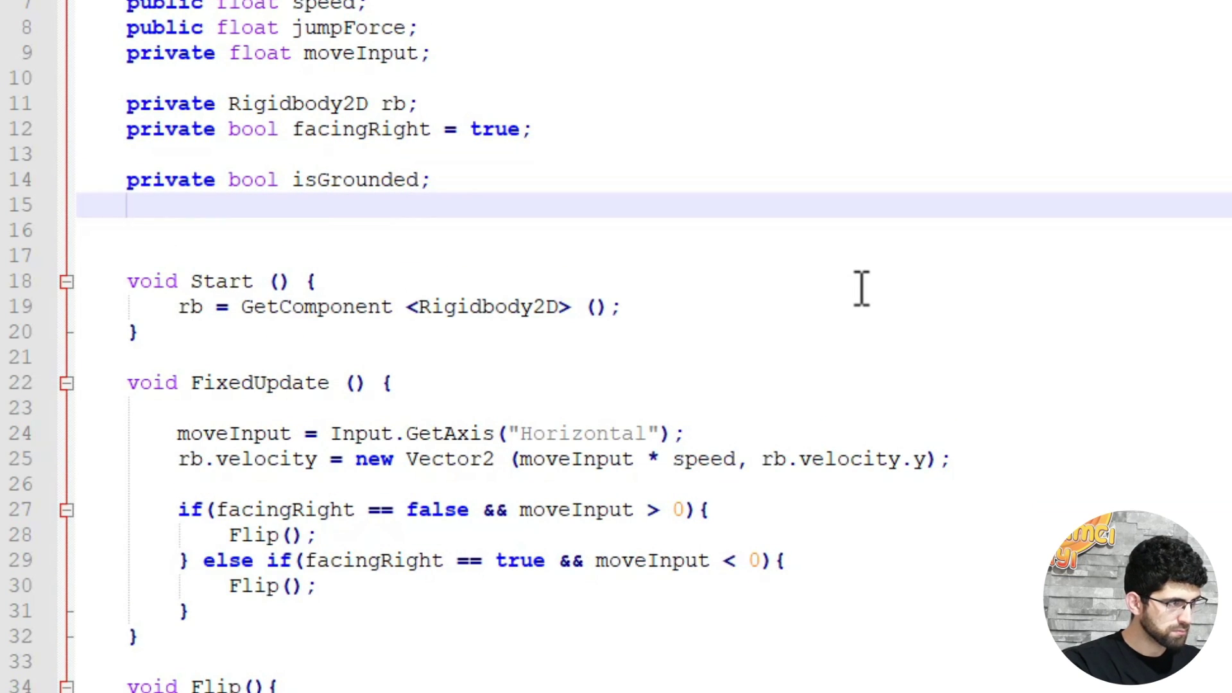
{"action": "type", "text": "public Transform groundCheck;"}
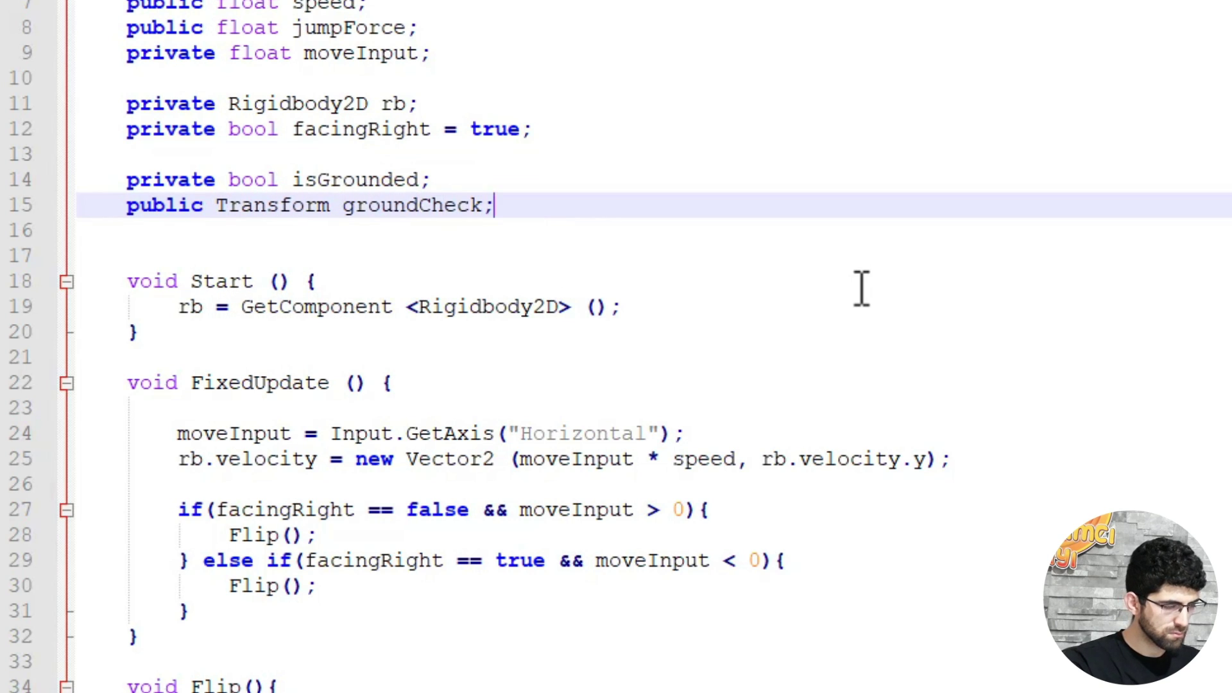
{"action": "key", "text": "Return"}
{"action": "type", "text": "public float chec"}
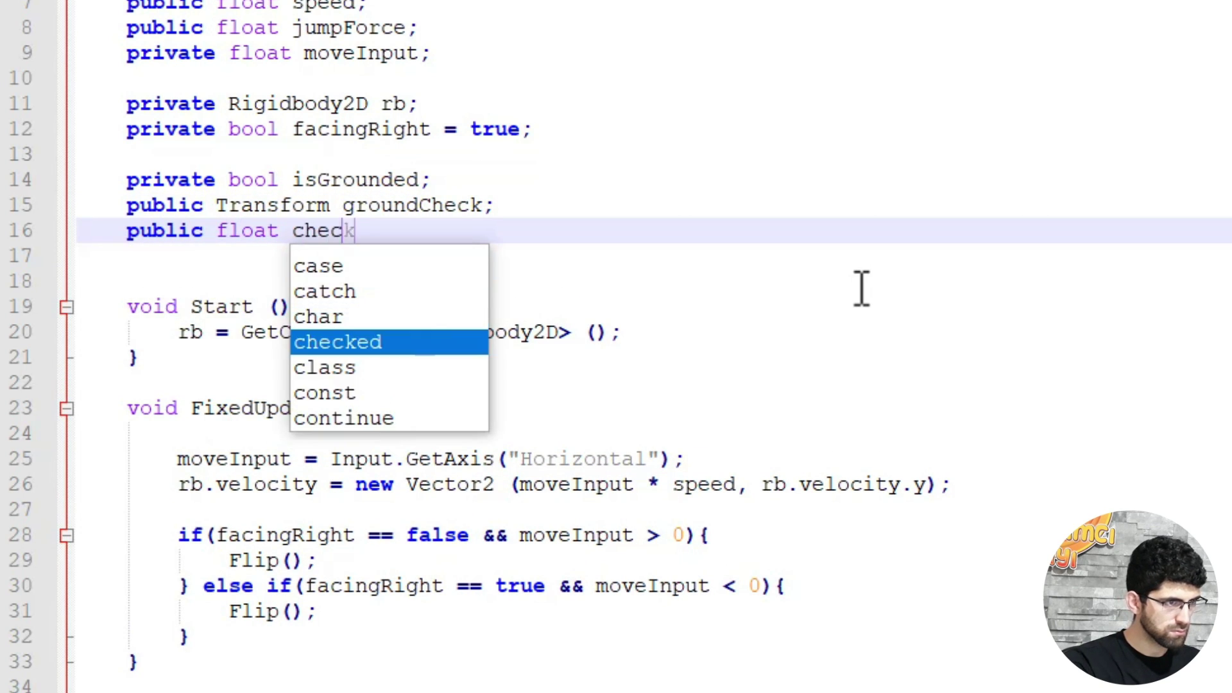
{"action": "type", "text": "kradius"}
{"action": "key", "text": "Left"}
{"action": "key", "text": "Left"}
{"action": "key", "text": "Left"}
{"action": "key", "text": "Delete"}
{"action": "type", "text": "R"}
{"action": "key", "text": "End"}
{"action": "key", "text": "Return"}
{"action": "type", "text": "public LayerMask whatIs"}
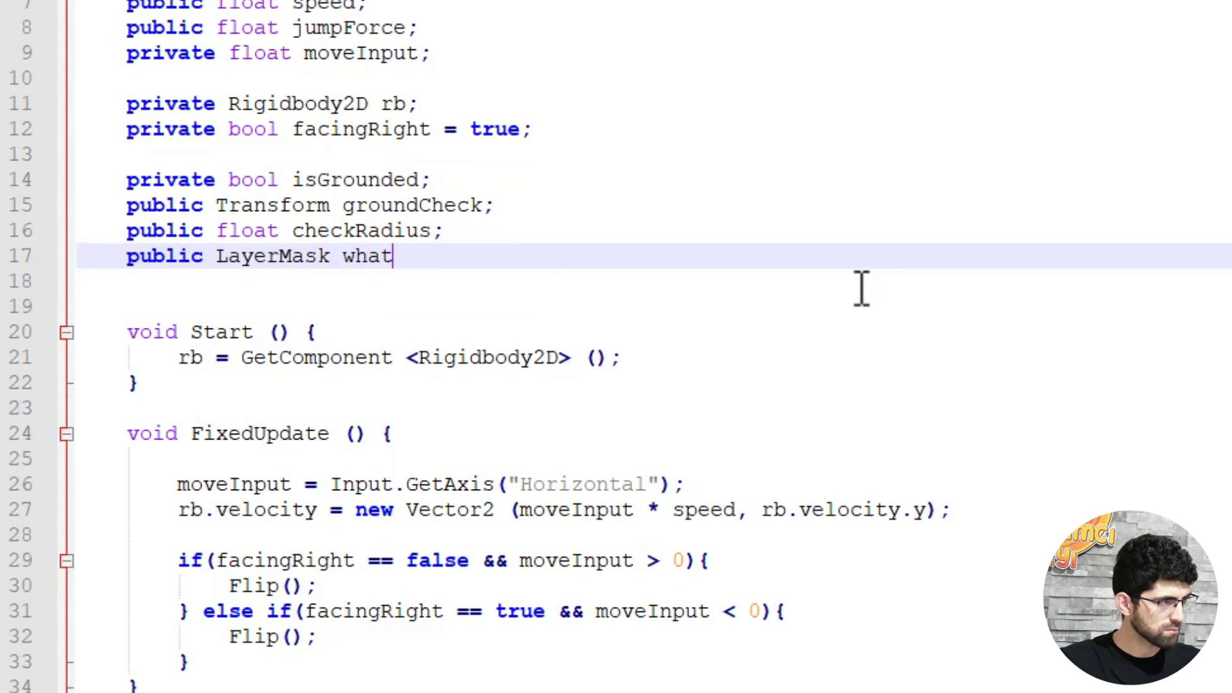
{"action": "type", "text": "Ground;"}
Add the isGrounded overlap-circle line at the top of FixedUpdate and save hareket.cs.
{"action": "left_click", "coordinate": [433, 455]}
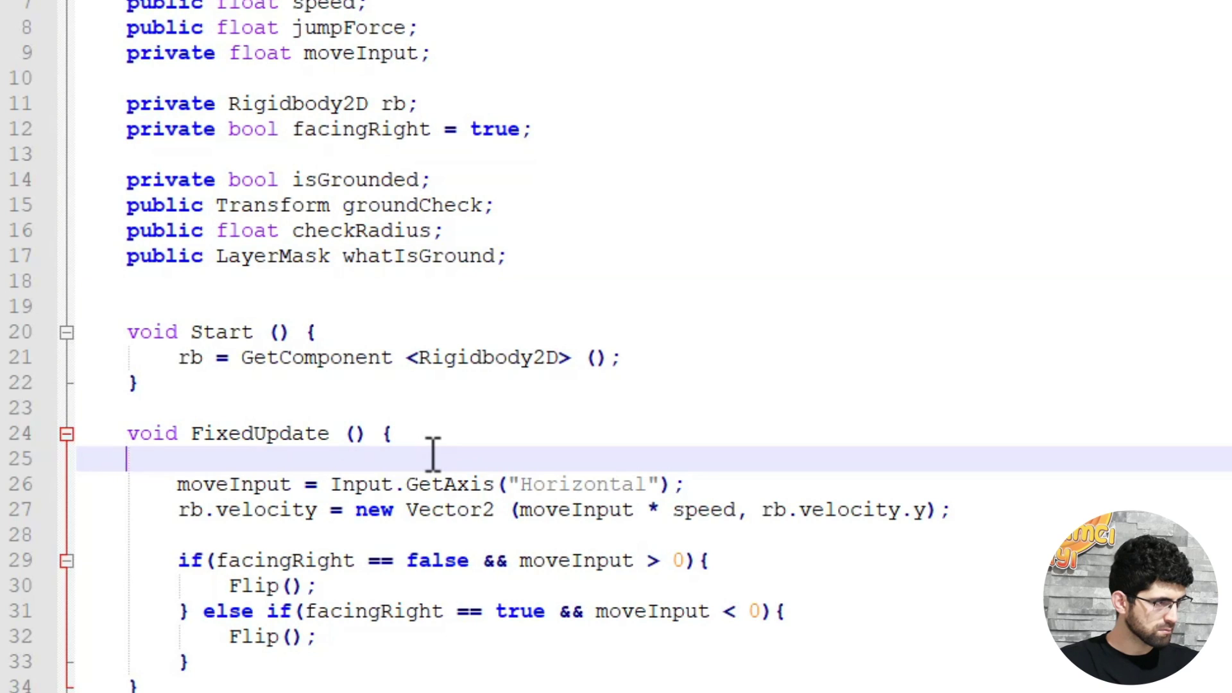
{"action": "key", "text": "Return"}
{"action": "key", "text": "Return"}
{"action": "key", "text": "Up"}
{"action": "type", "text": "isGrounded = Ph"}
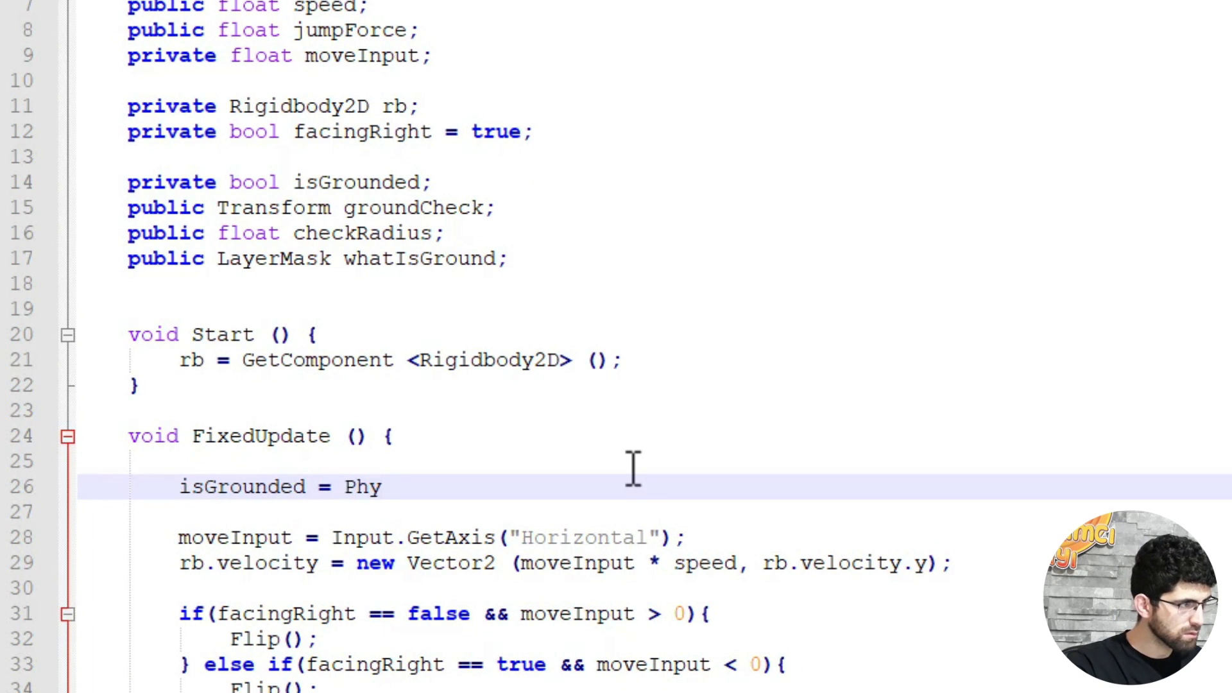
{"action": "type", "text": "labCirc"}
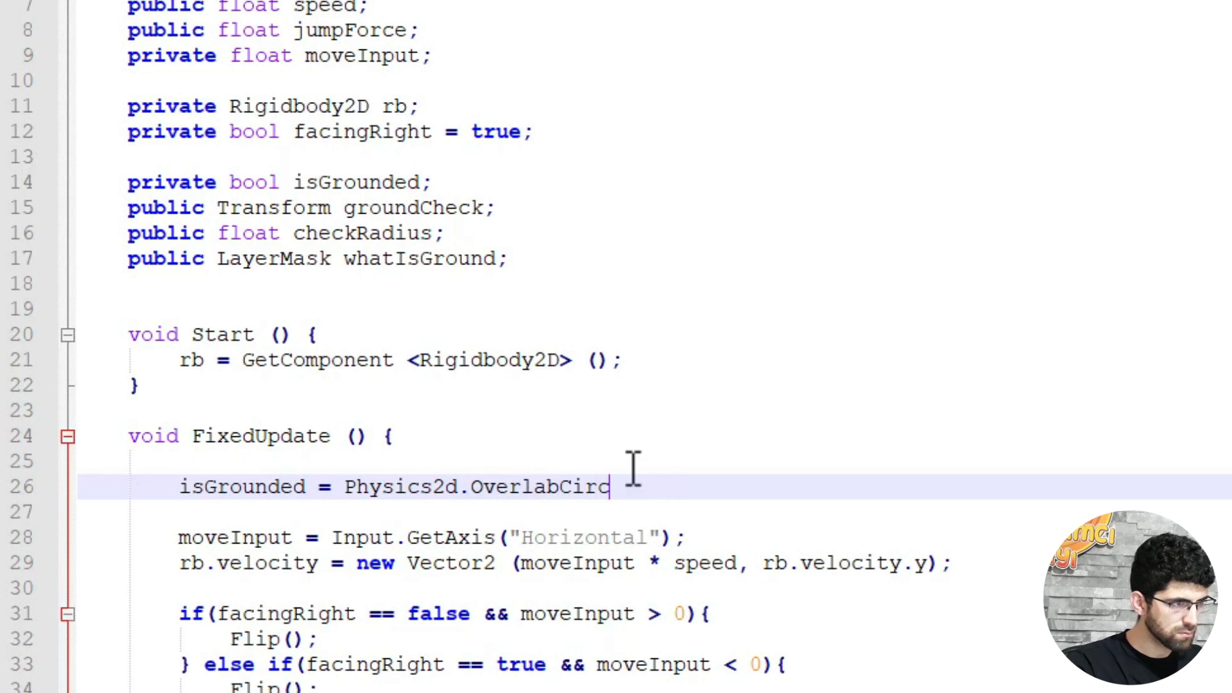
{"action": "type", "text": "(groundCheck.position, checkRadius,) WhatIsGroun"}
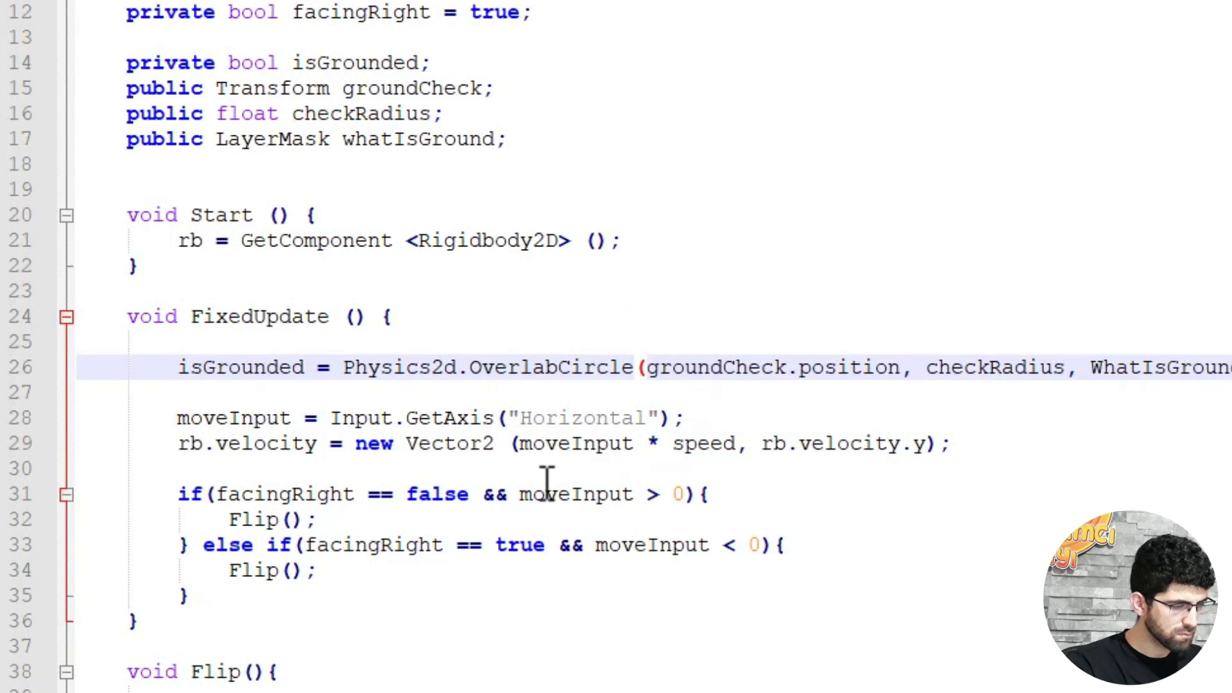
{"action": "left_click", "coordinate": [578, 347]}
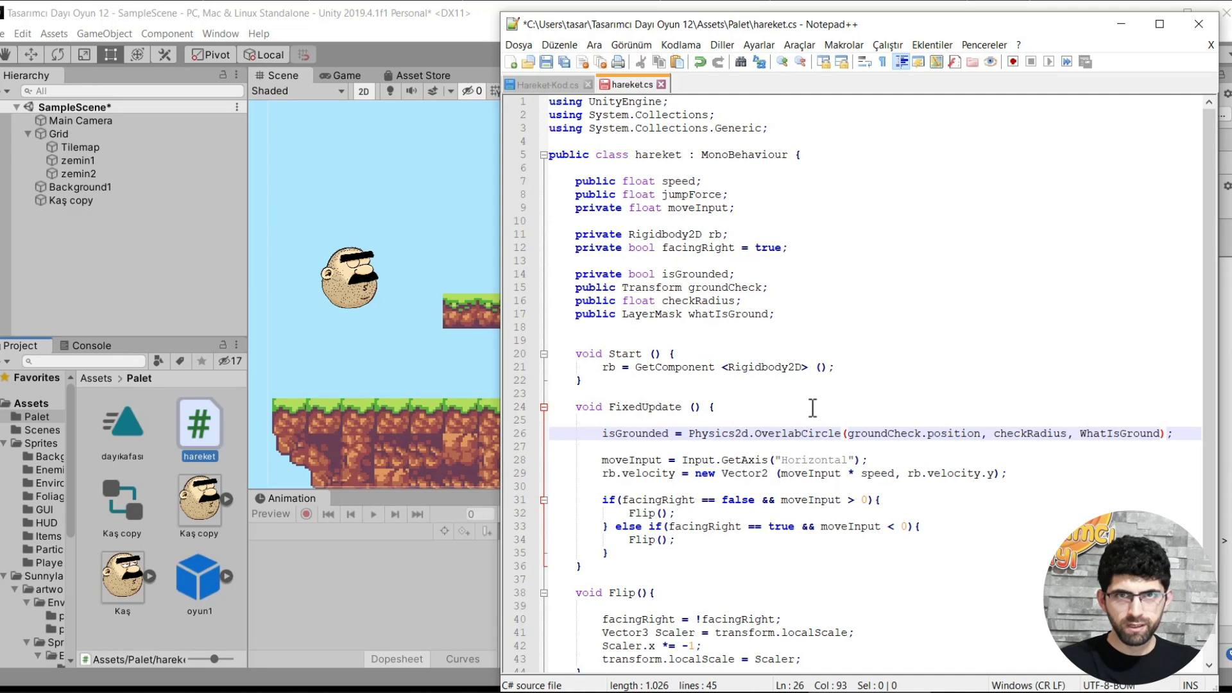
{"action": "key", "text": "ctrl+s"}
Switch back to Unity and select the Kaş copy character in the Scene view.
{"action": "left_click", "coordinate": [800, 394]}
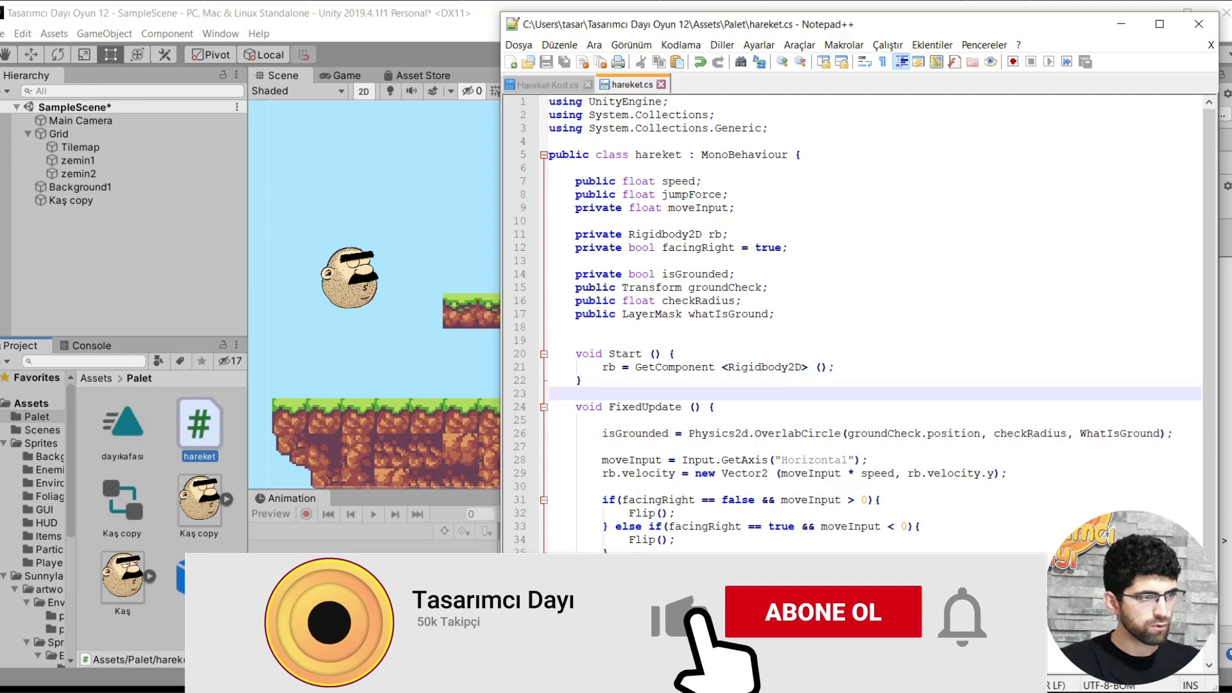
{"action": "key", "text": "alt+Tab"}
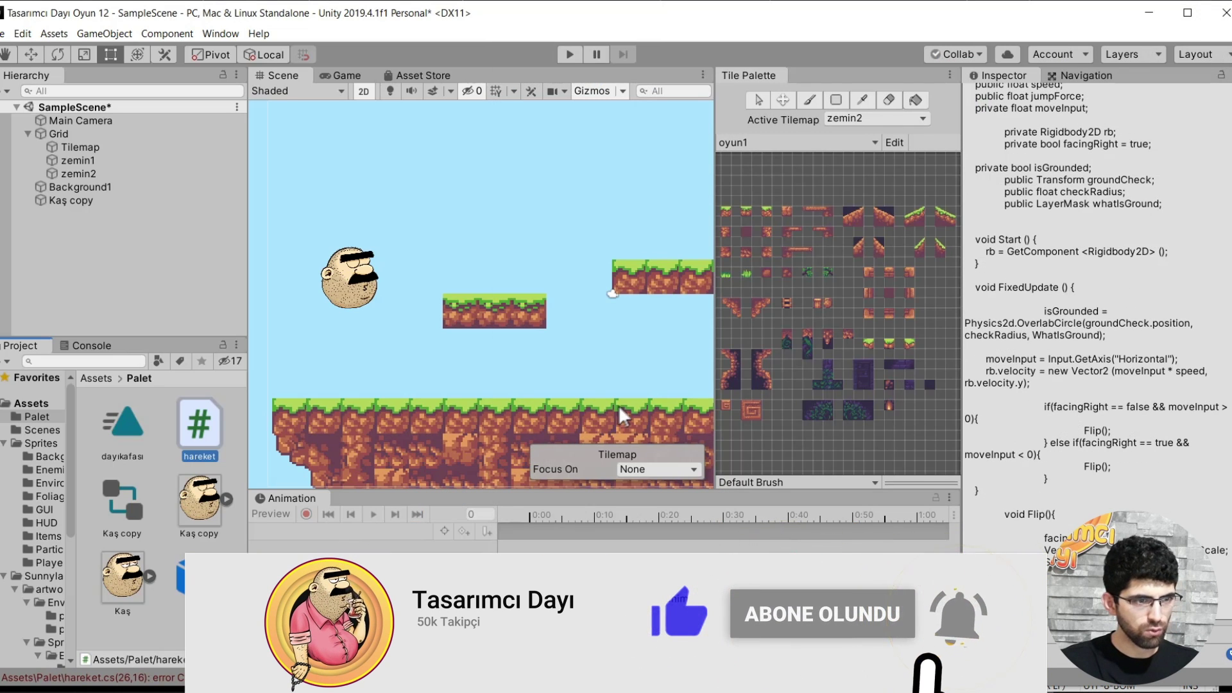
{"action": "left_click", "coordinate": [382, 283]}
{"action": "scroll", "coordinate": [382, 282], "scroll_direction": "up", "scroll_amount": 2}
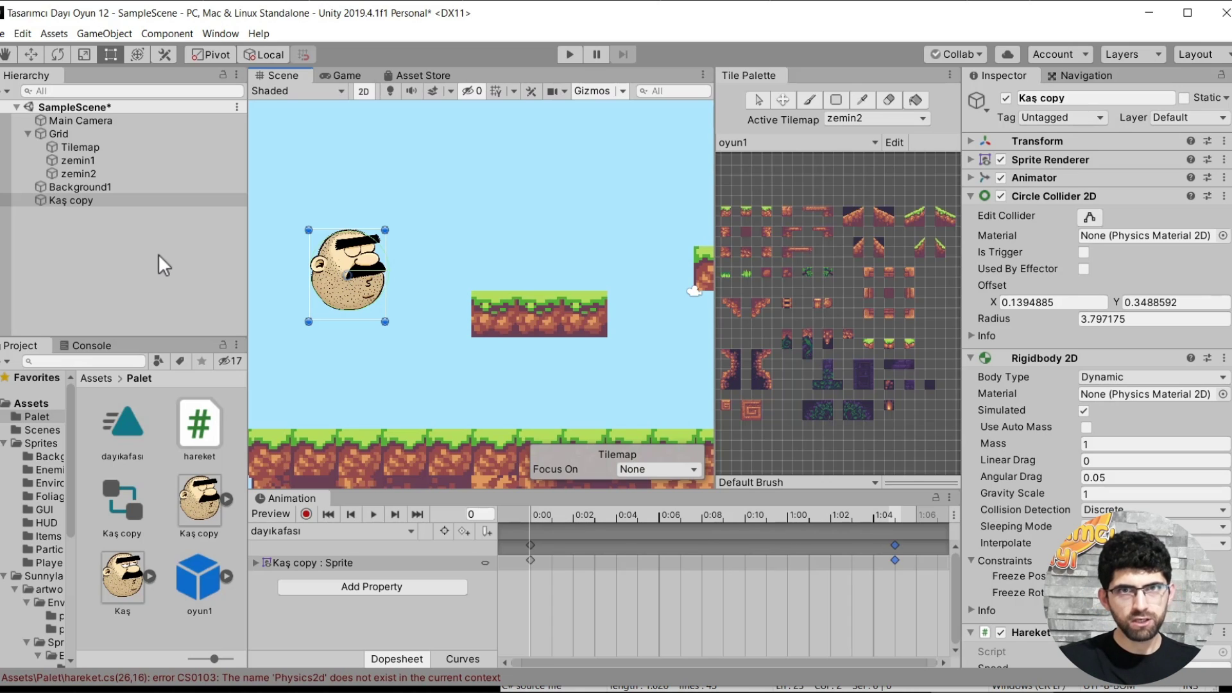
{"action": "left_click", "coordinate": [79, 242]}
Create an empty object with an orange icon and name it Zemin Kontrol.
{"action": "right_click", "coordinate": [80, 241]}
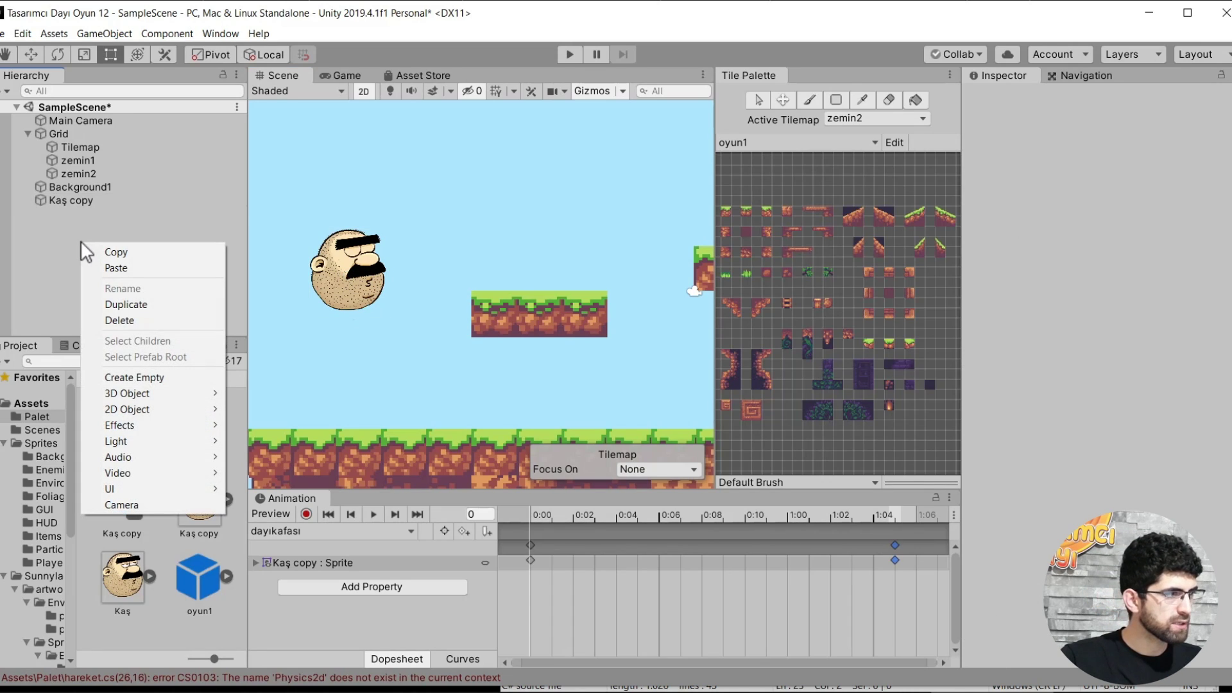
{"action": "left_click", "coordinate": [171, 372]}
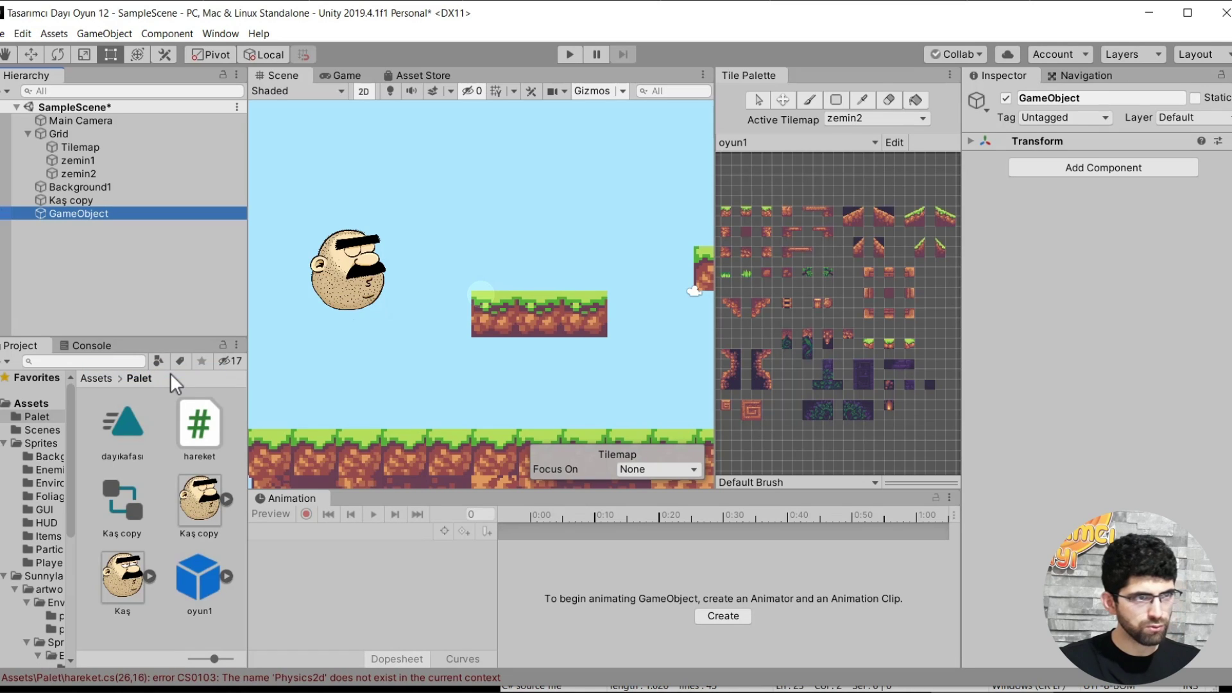
{"action": "left_click", "coordinate": [978, 100]}
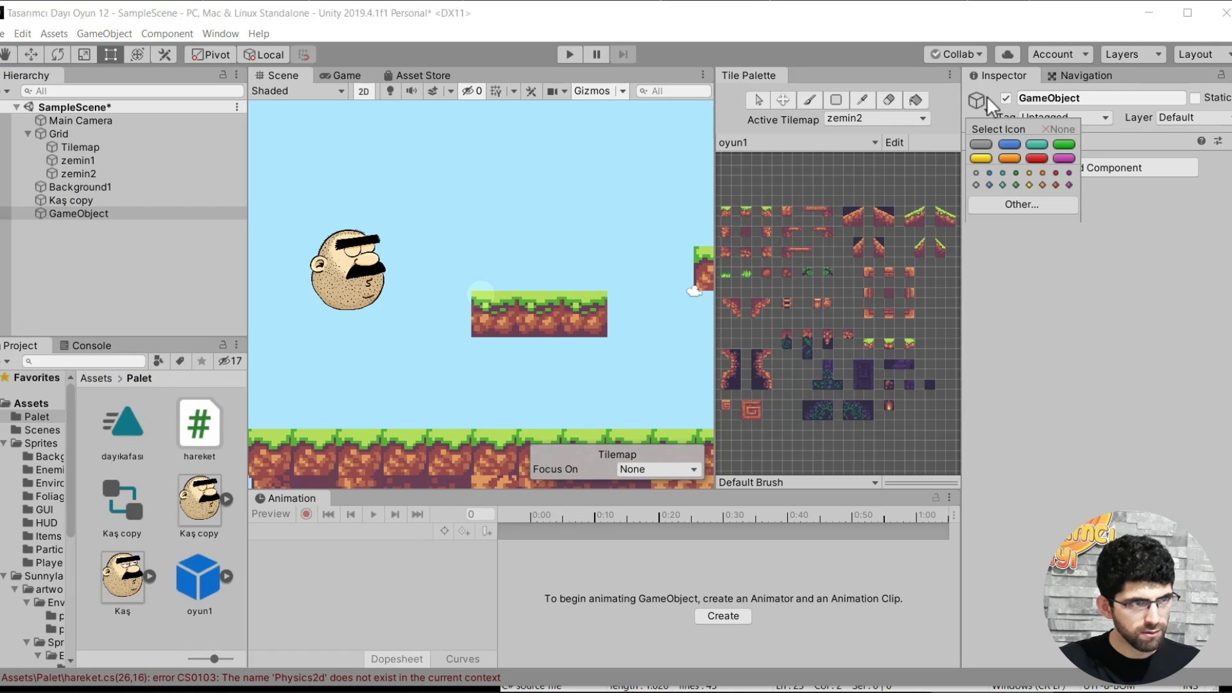
{"action": "left_click", "coordinate": [1009, 159]}
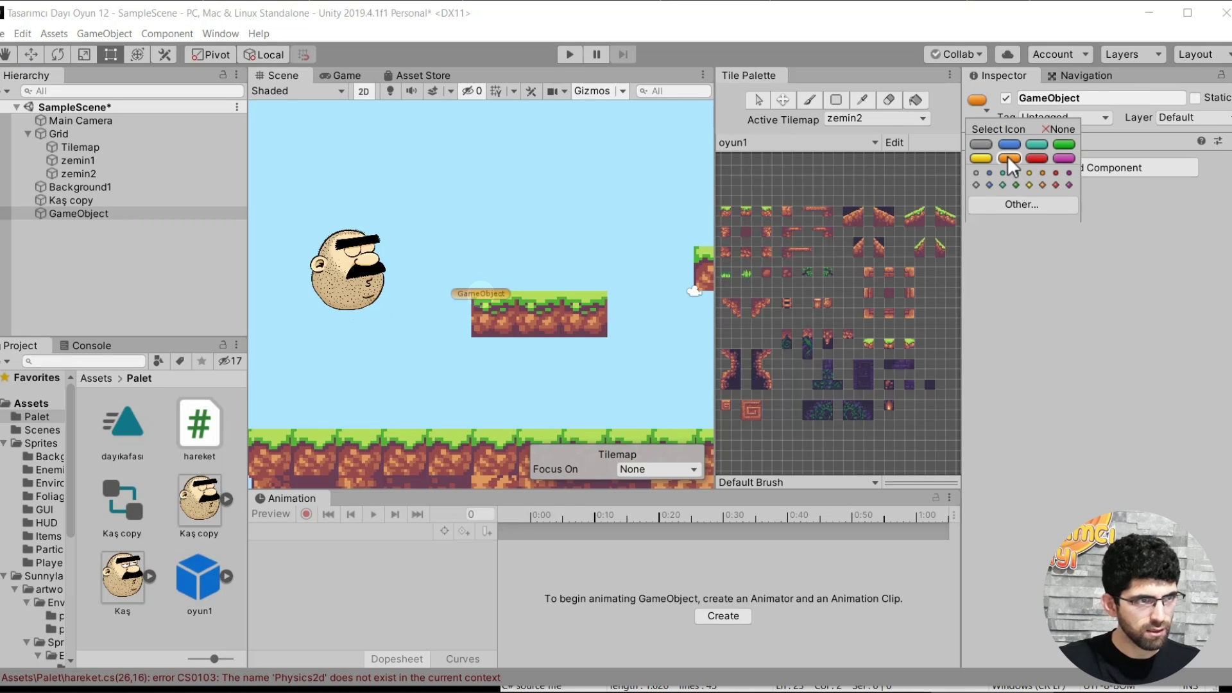
{"action": "left_click", "coordinate": [1116, 98]}
{"action": "type", "text": "Zemin "}
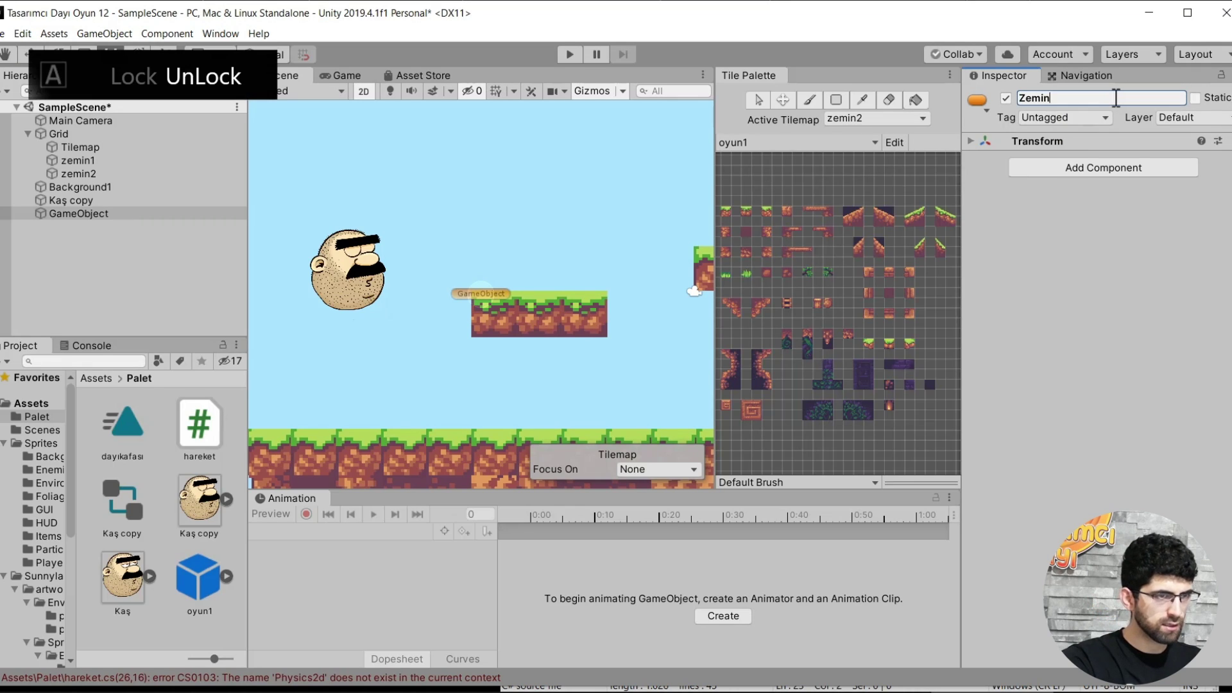
{"action": "type", "text": "Kontrol"}
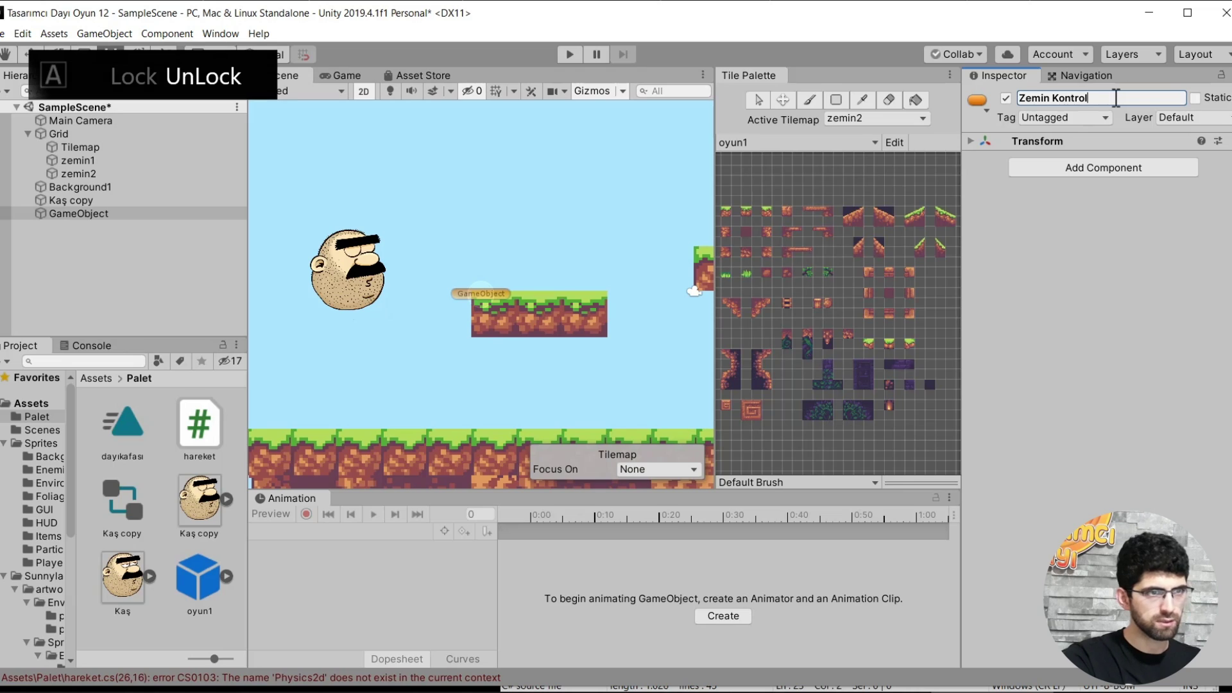
{"action": "left_click", "coordinate": [1082, 305]}
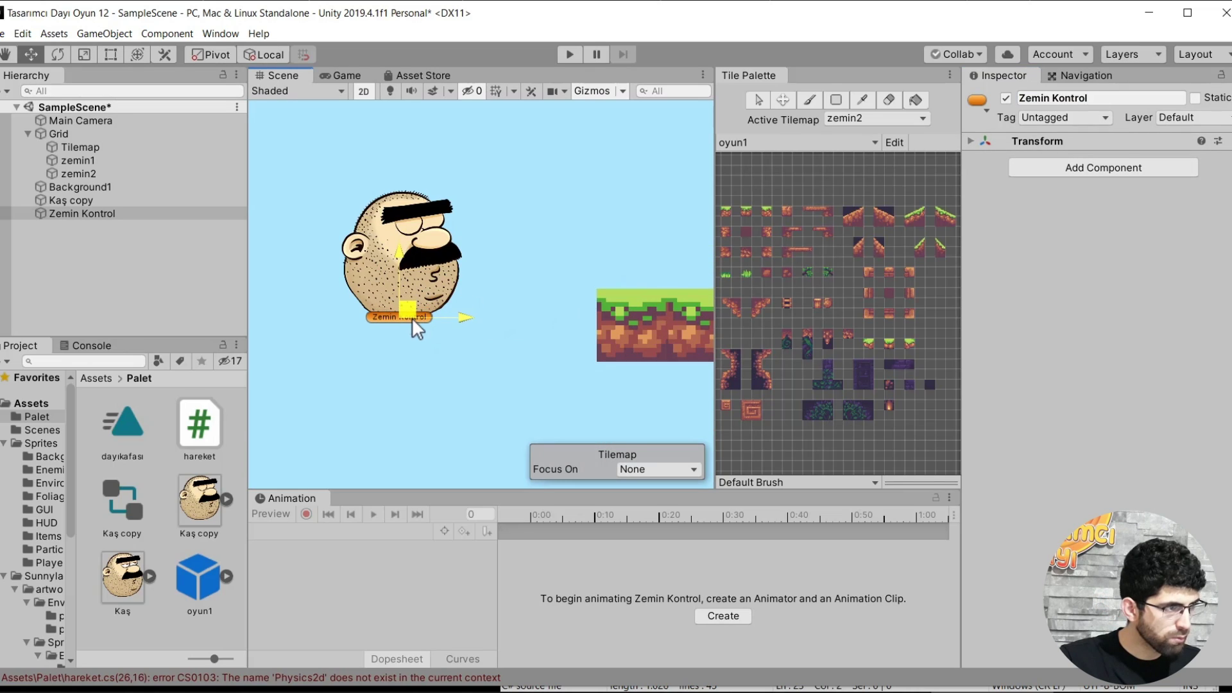
Move Zemin Kontrol to the bottom of the head and parent it to Kaş copy.
{"action": "left_click_drag", "start_coordinate": [415, 326], "coordinate": [413, 317]}
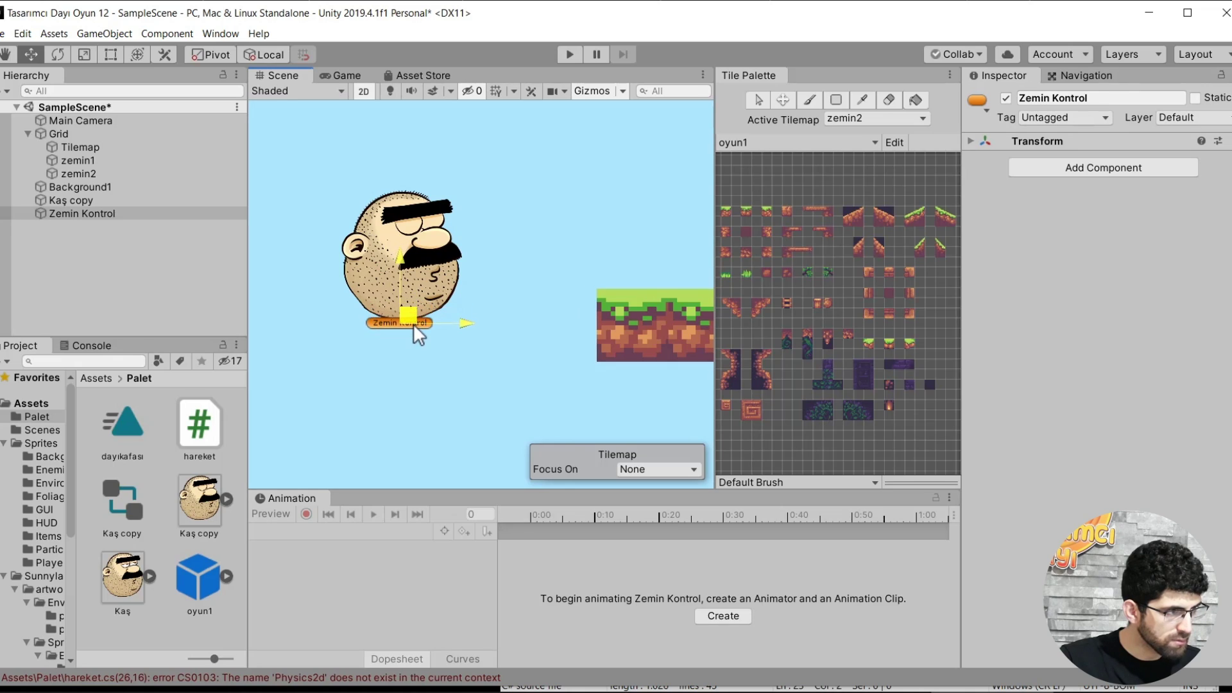
{"action": "mouse_move", "coordinate": [76, 214]}
{"action": "left_mouse_down"}
{"action": "mouse_move", "coordinate": [72, 231]}
{"action": "mouse_move", "coordinate": [84, 204]}
{"action": "left_mouse_up"}
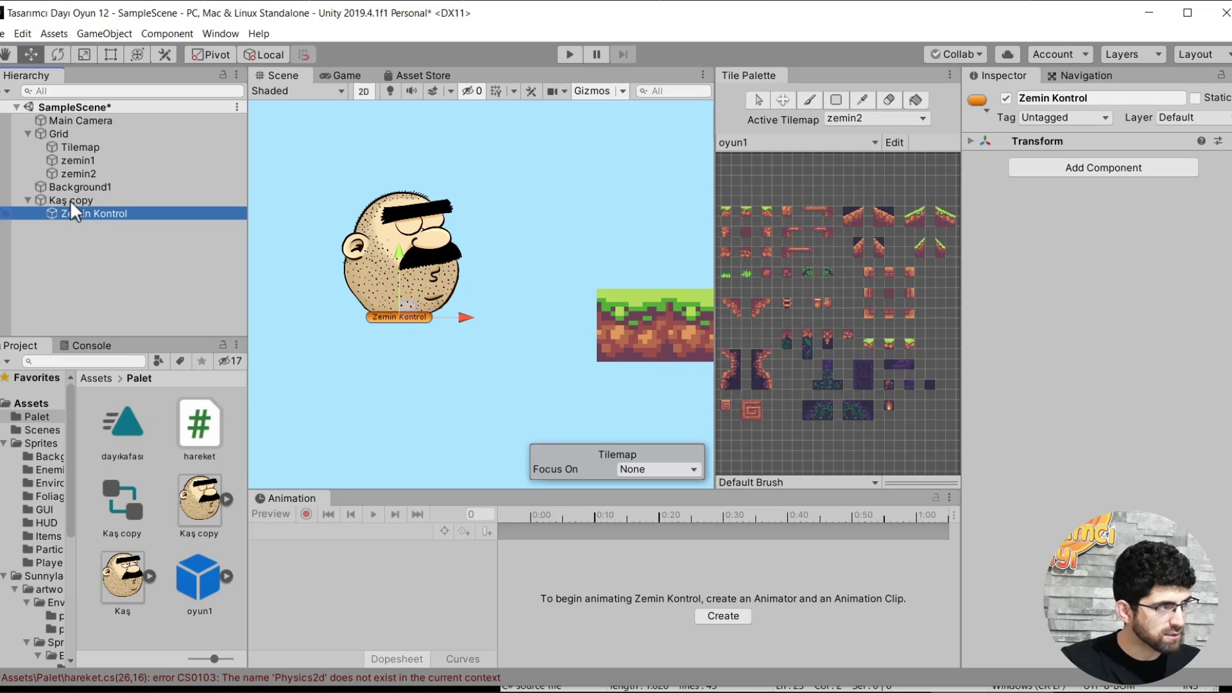
{"action": "left_click", "coordinate": [61, 197]}
{"action": "left_click", "coordinate": [78, 217]}
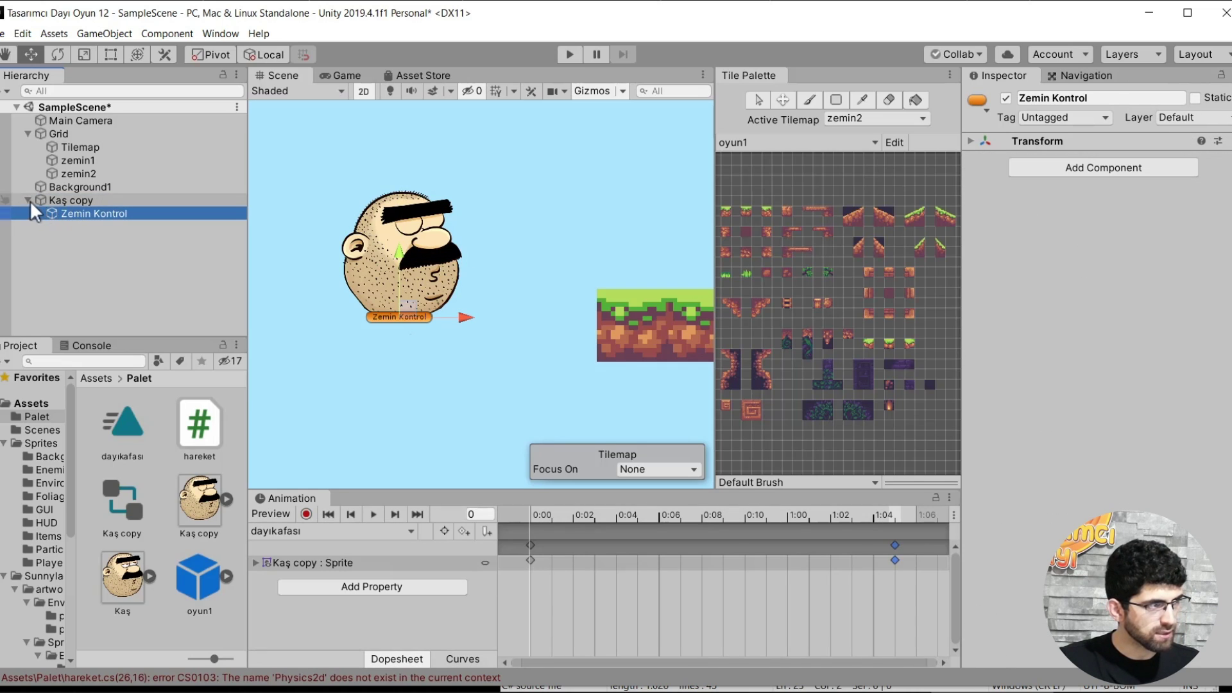
Rename the Kaş copy object to Dayı Karakteri in the Hierarchy.
{"action": "left_click", "coordinate": [29, 200]}
{"action": "left_click", "coordinate": [26, 201]}
{"action": "right_click", "coordinate": [75, 200]}
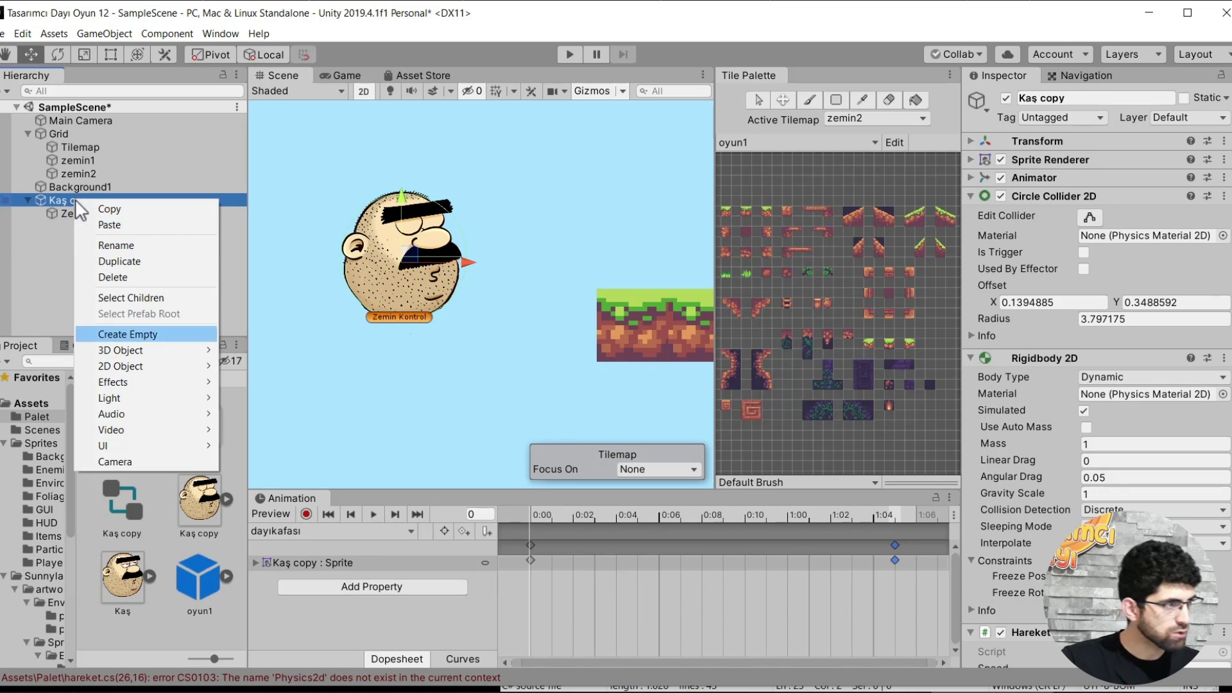
{"action": "left_click", "coordinate": [135, 245]}
{"action": "type", "text": "Dayı Karakteri"}
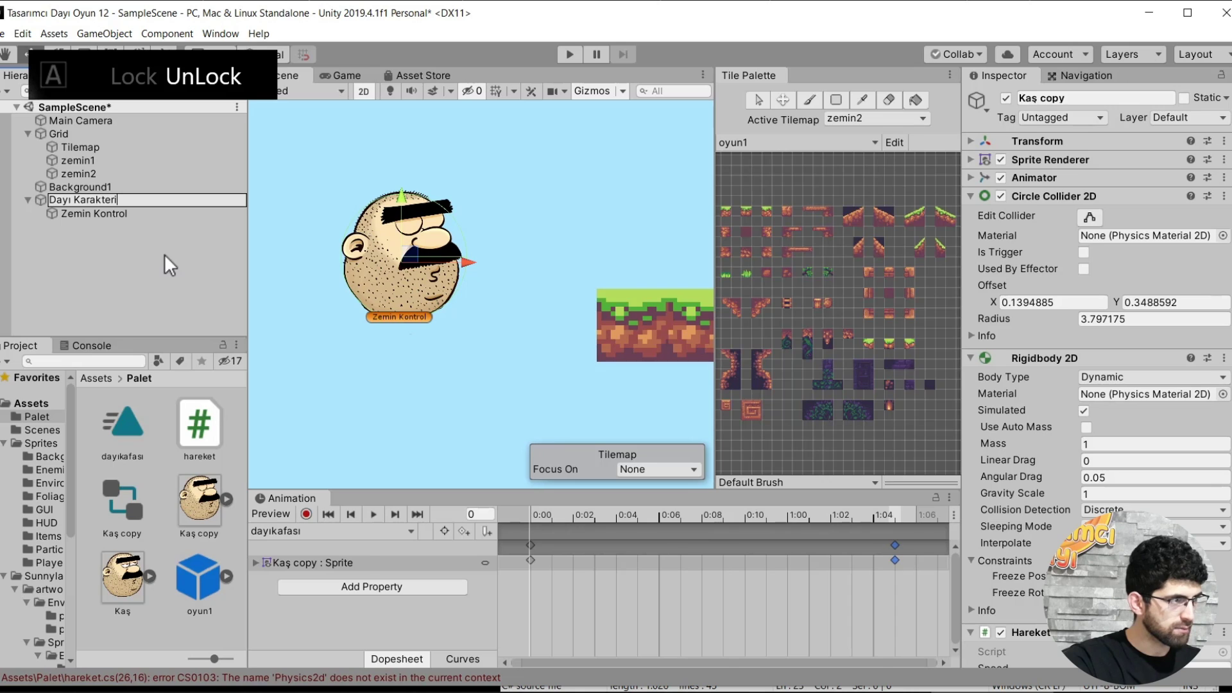
{"action": "key", "text": "Return"}
Select Dayı Karakteri and assign Zemin Kontrol to its Ground Check field.
{"action": "left_click", "coordinate": [97, 213]}
{"action": "left_click", "coordinate": [106, 205]}
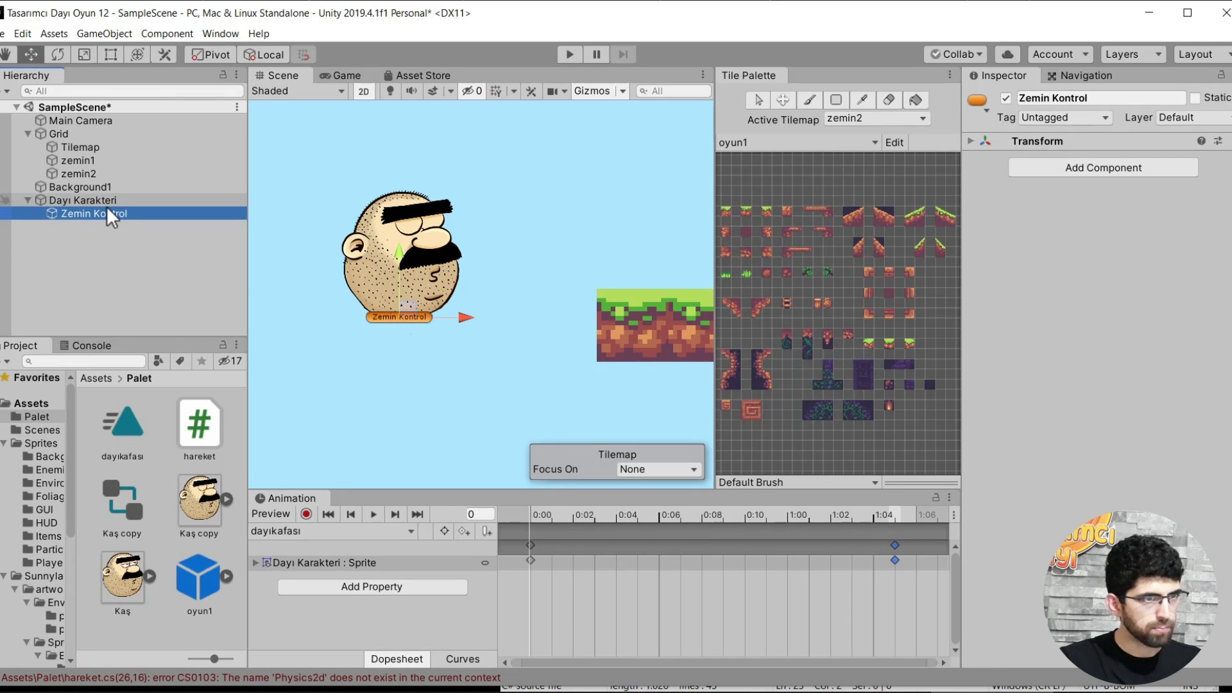
{"action": "key", "text": "t"}
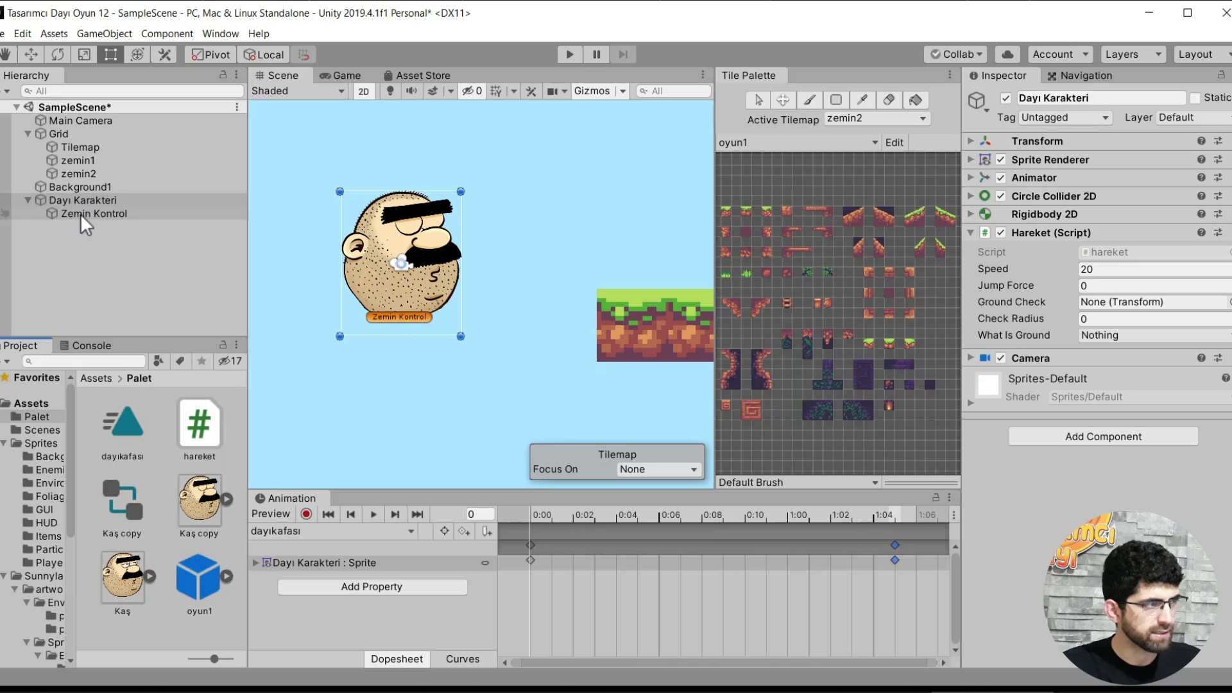
{"action": "left_click_drag", "start_coordinate": [77, 214], "coordinate": [1137, 305]}
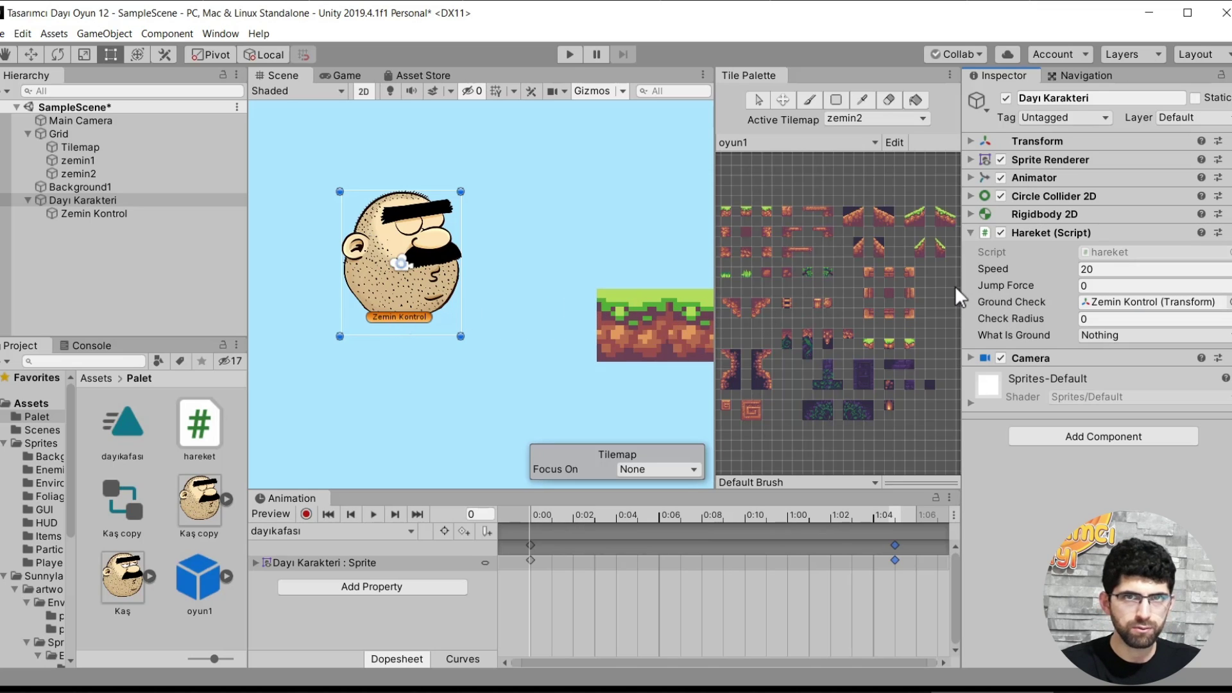
Set Check Radius to 0.5 and leave What Is Ground as Nothing.
{"action": "left_click", "coordinate": [1065, 319]}
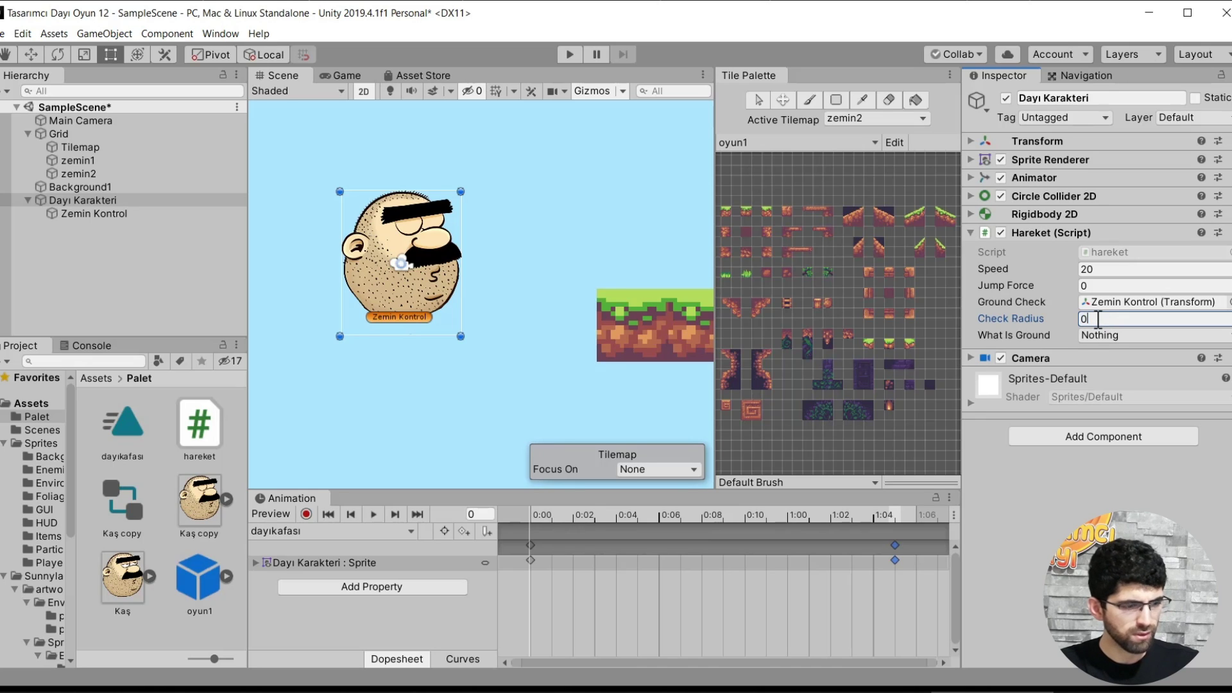
{"action": "type", "text": ".5"}
{"action": "key", "text": "Return"}
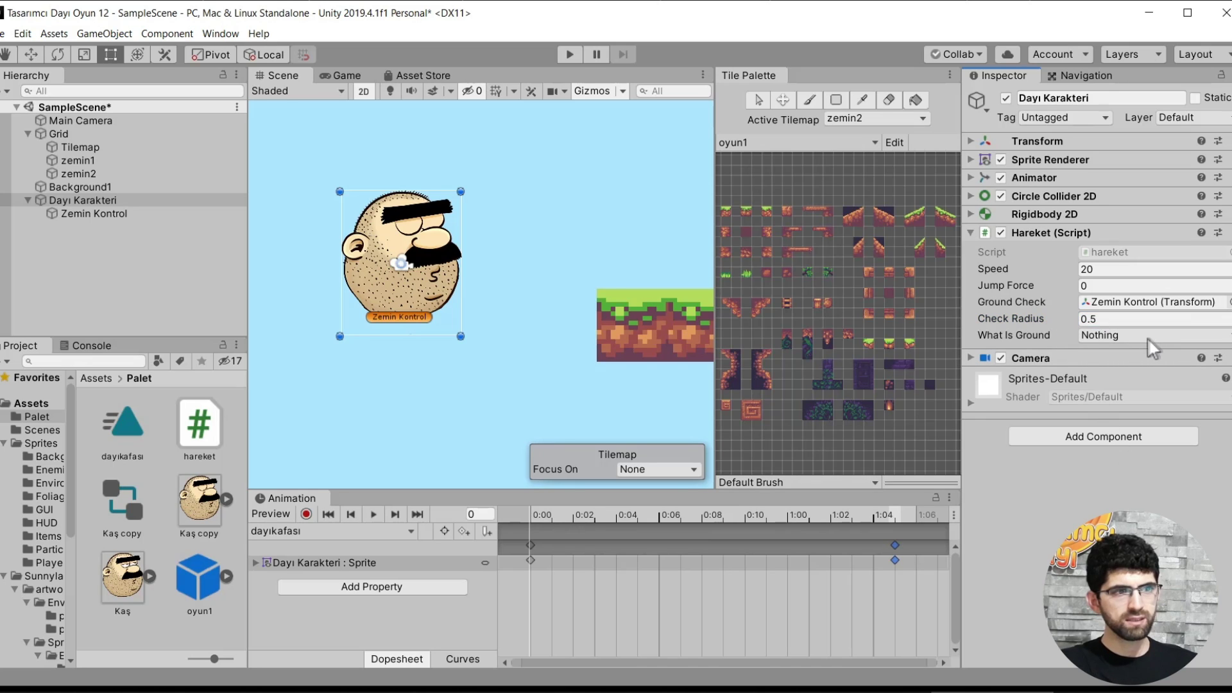
{"action": "left_click", "coordinate": [1120, 337]}
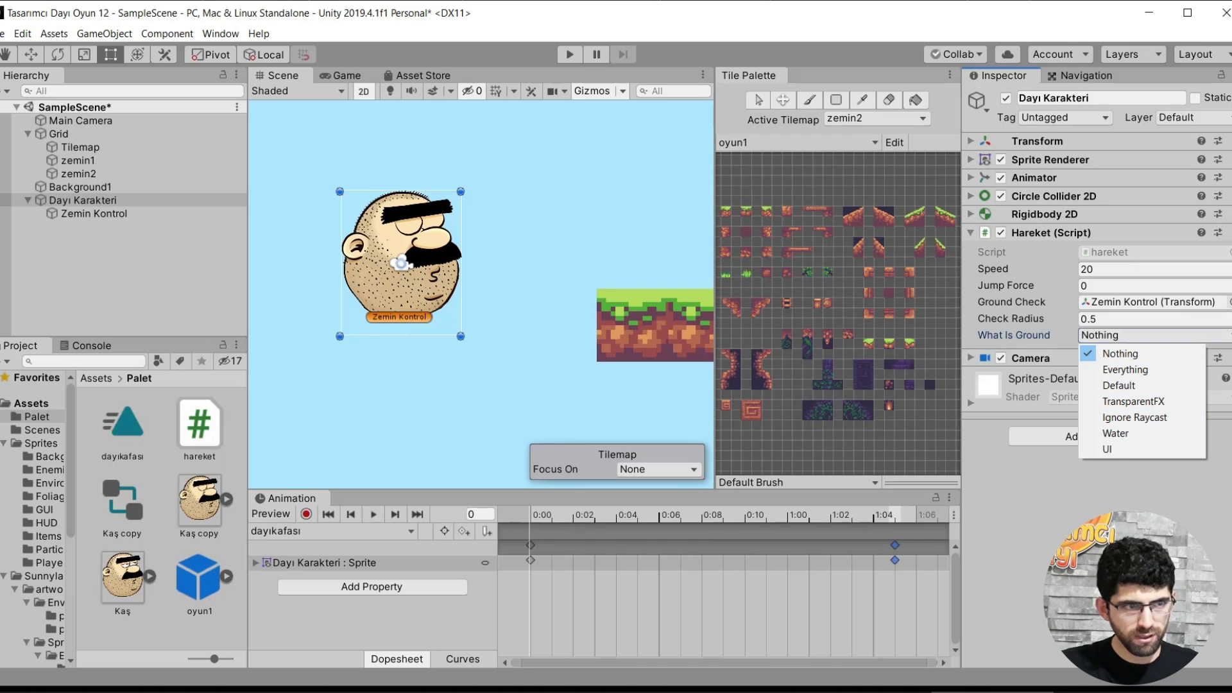
{"action": "left_click", "coordinate": [1100, 478]}
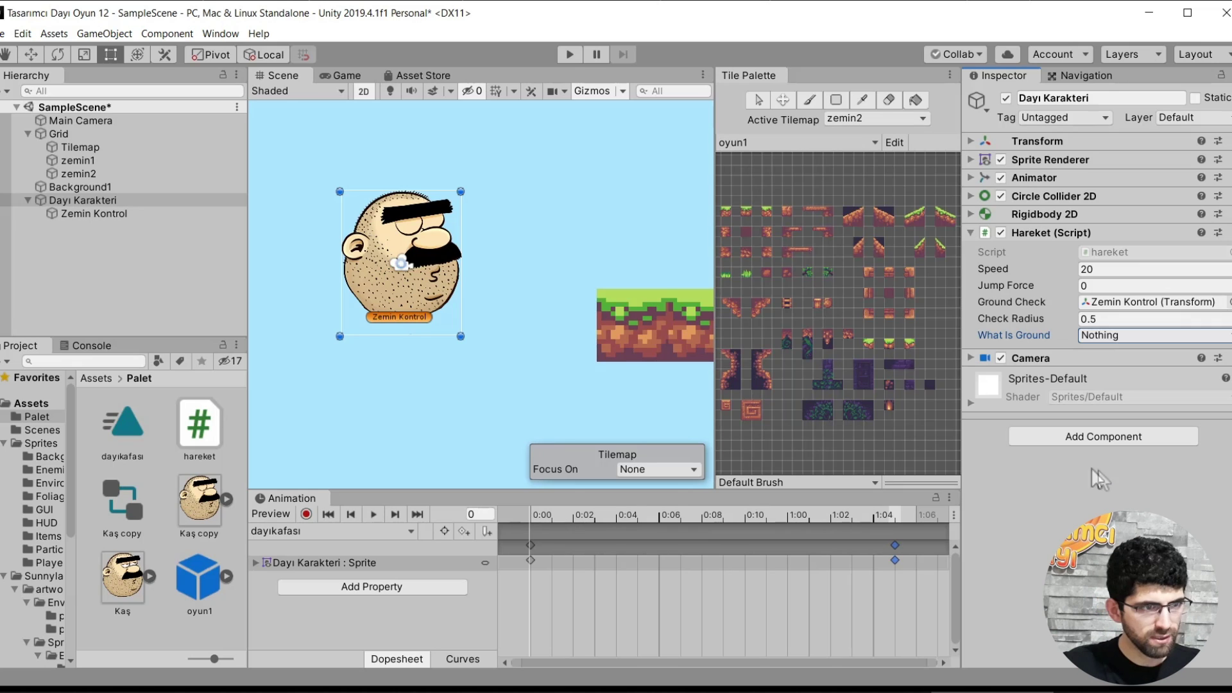
{"action": "double_click", "coordinate": [86, 175]}
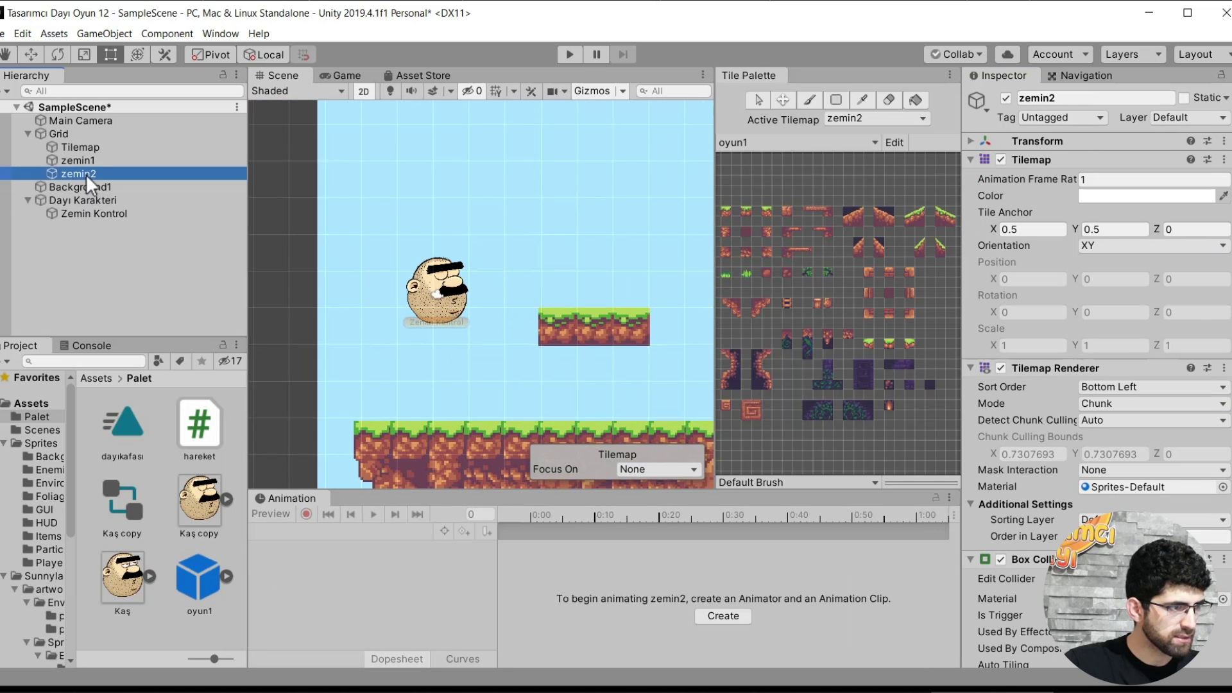
Create a new layer named zemin in User Layer 8 and put zemin2 on it.
{"action": "left_click", "coordinate": [86, 172]}
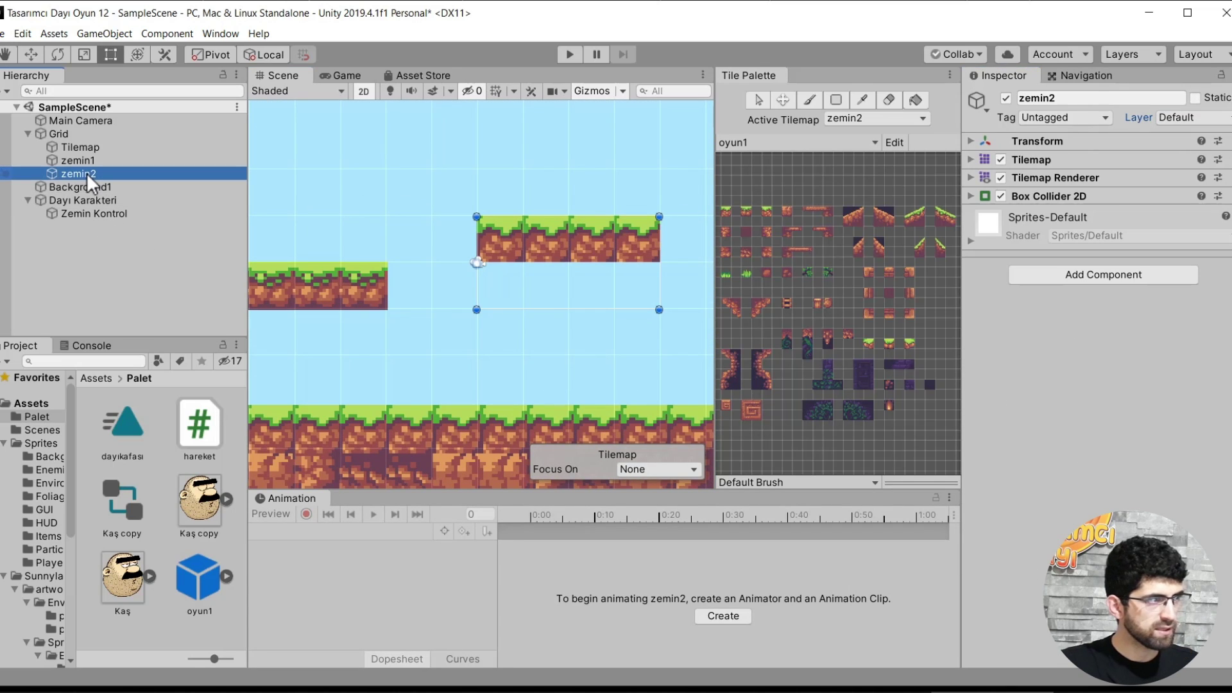
{"action": "left_click", "coordinate": [1194, 117]}
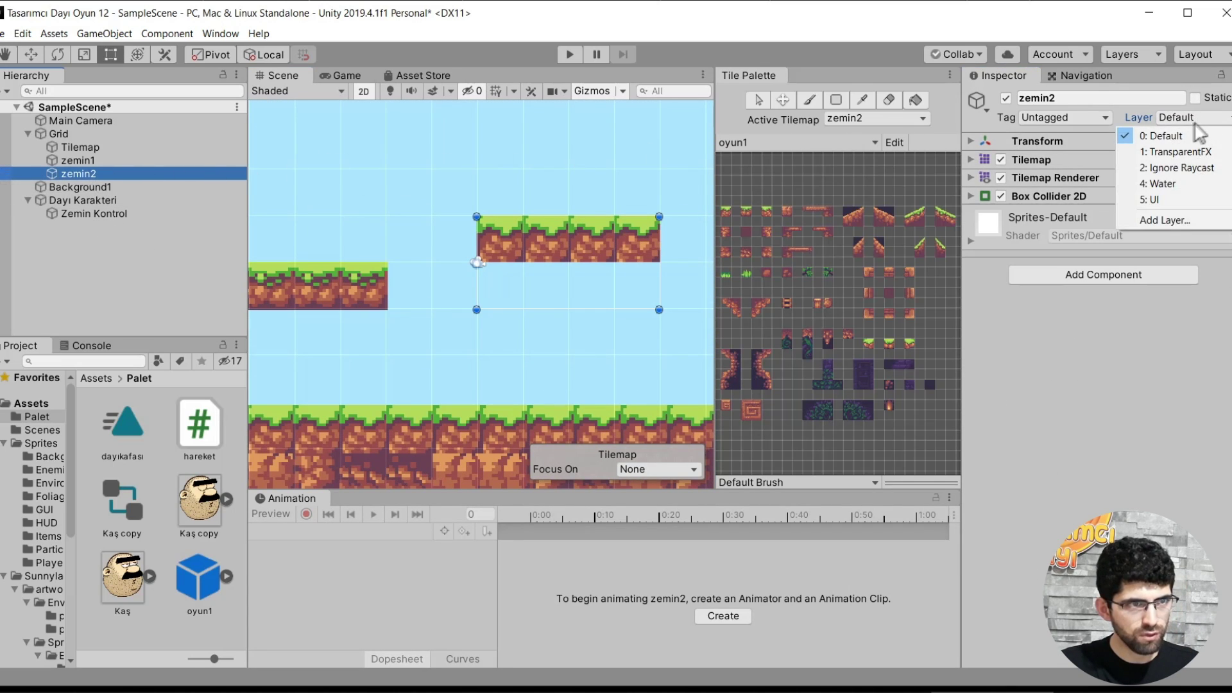
{"action": "left_click", "coordinate": [1168, 220]}
{"action": "left_click", "coordinate": [1127, 323]}
{"action": "type", "text": "zemin"}
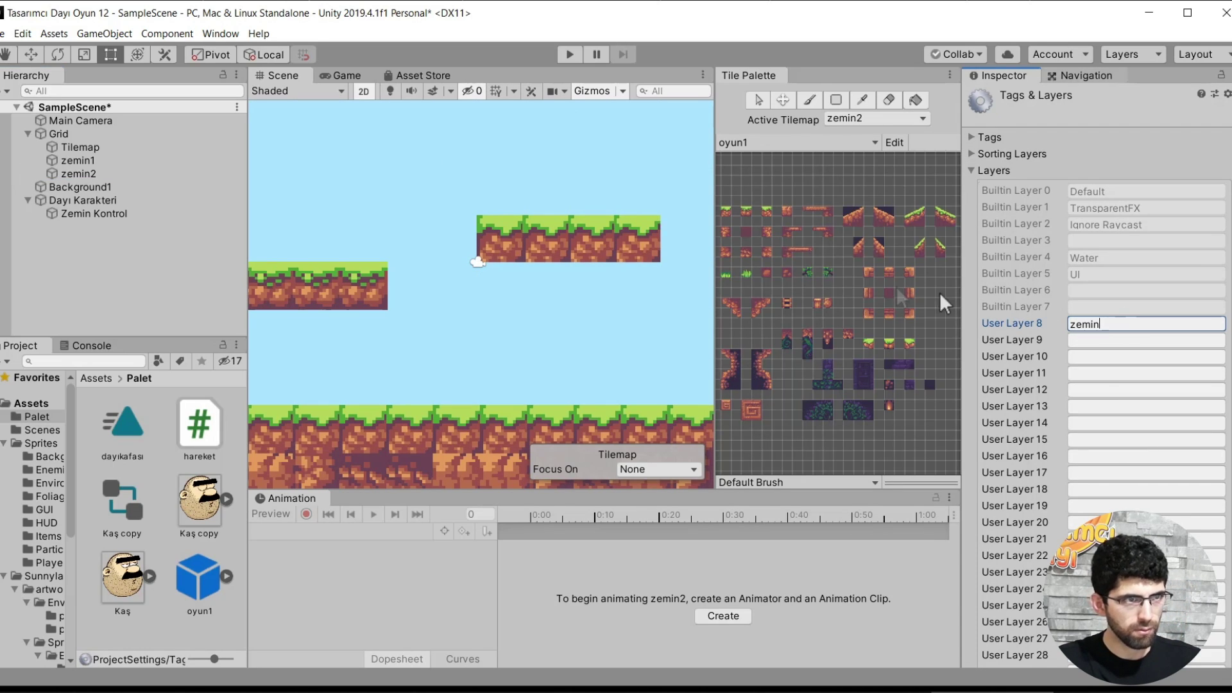
{"action": "left_click", "coordinate": [98, 175]}
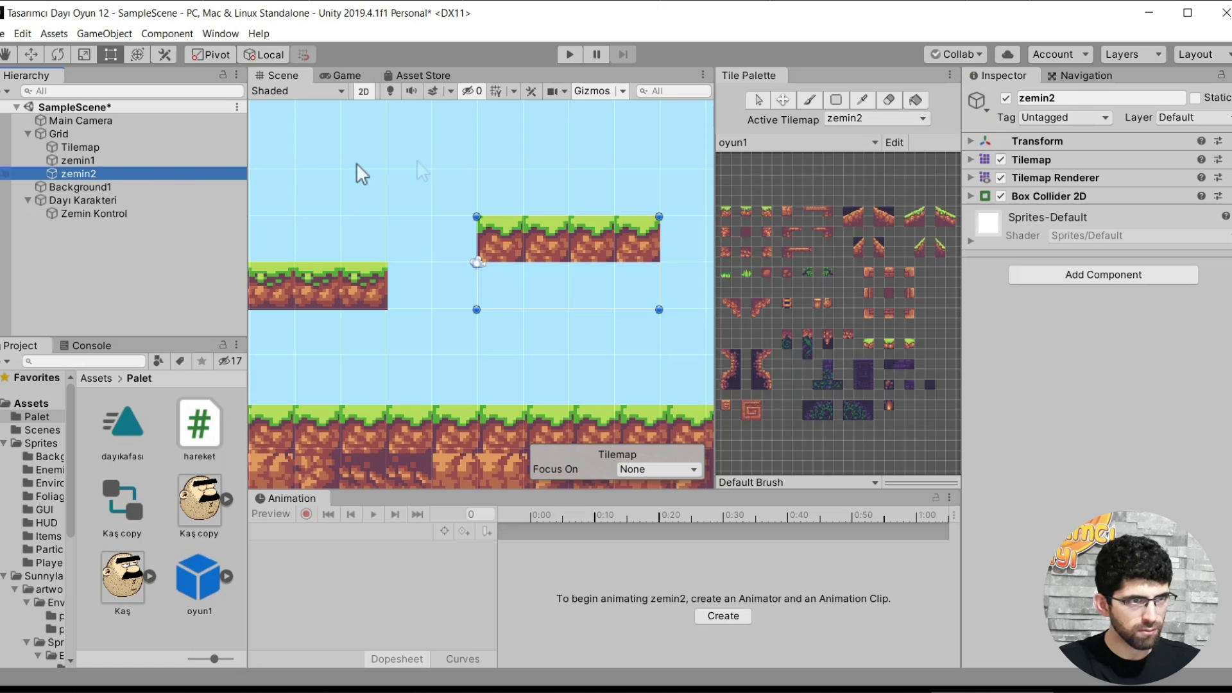
{"action": "left_click", "coordinate": [1174, 118]}
{"action": "left_click", "coordinate": [1169, 214]}
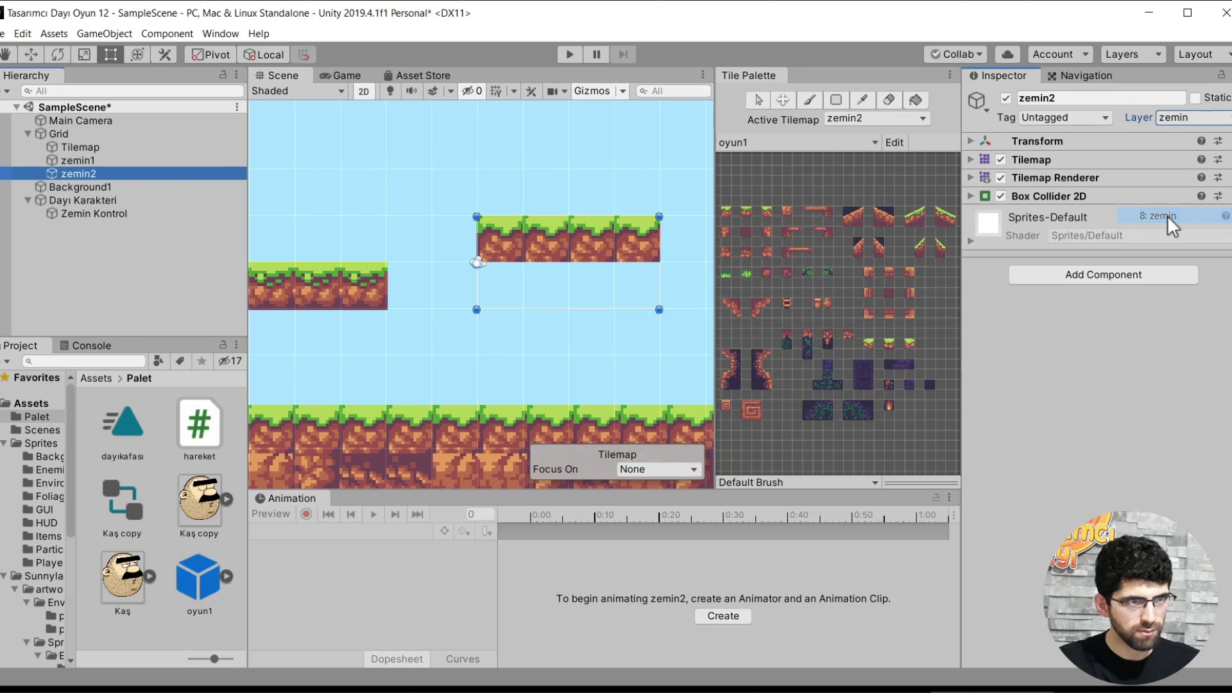
Put zemin1 and the Tilemap on the zemin layer as well.
{"action": "double_click", "coordinate": [98, 160]}
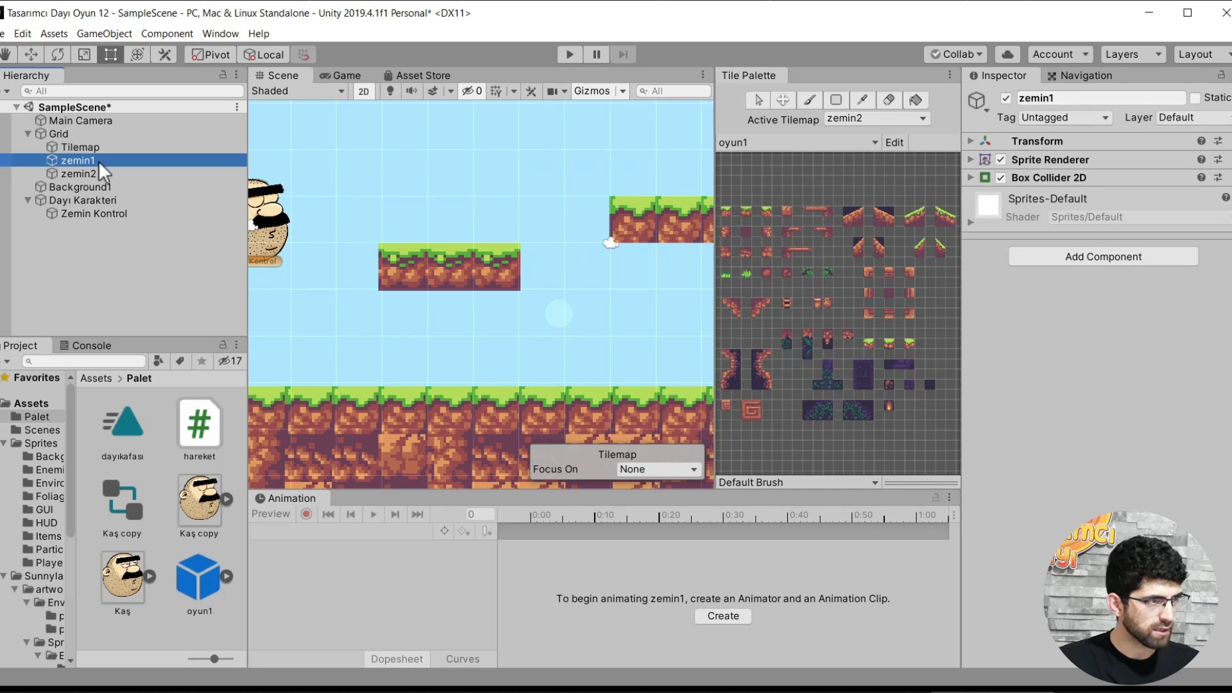
{"action": "left_click", "coordinate": [1197, 117]}
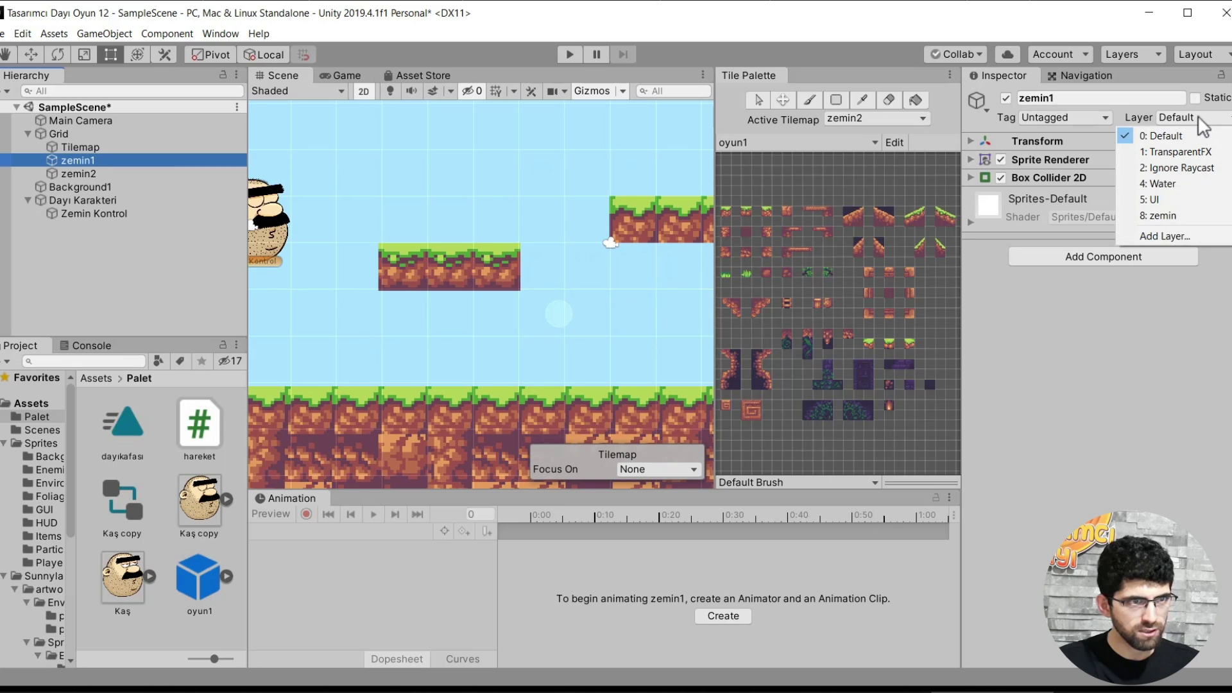
{"action": "left_click", "coordinate": [1159, 215]}
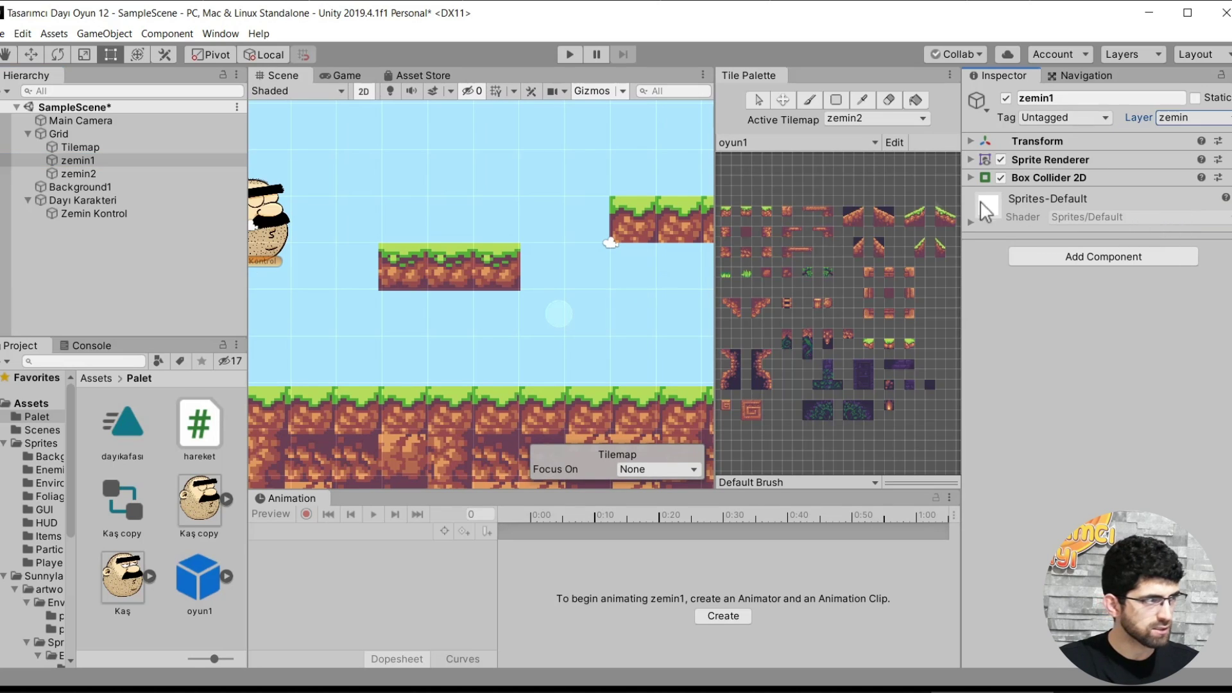
{"action": "double_click", "coordinate": [91, 146]}
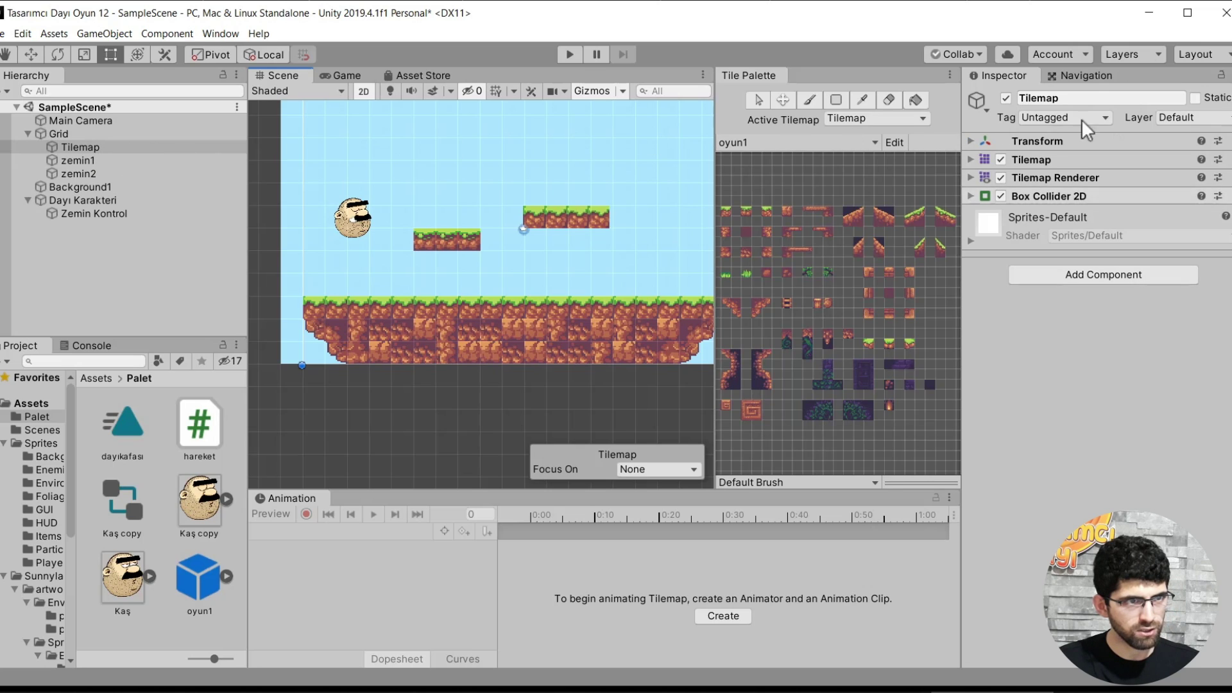
{"action": "left_click", "coordinate": [1184, 117]}
{"action": "left_click", "coordinate": [1165, 216]}
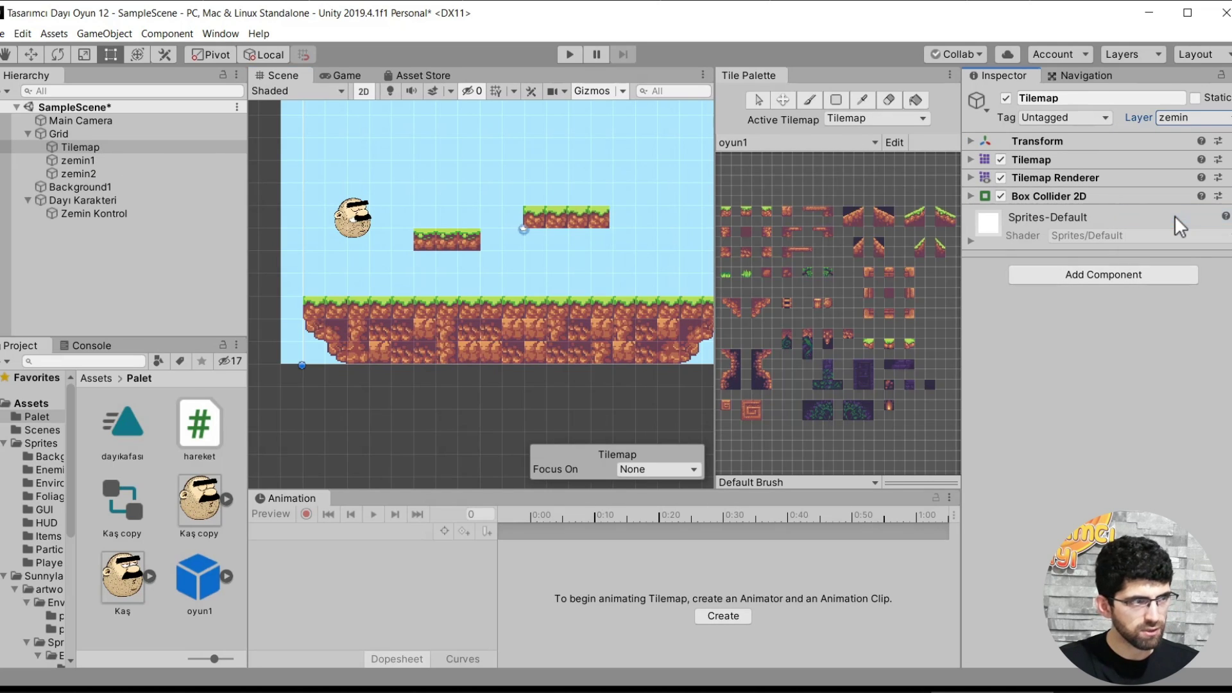
Set Dayı Karakteri's What Is Ground to the zemin layer.
{"action": "left_click", "coordinate": [83, 232]}
{"action": "left_click", "coordinate": [83, 203]}
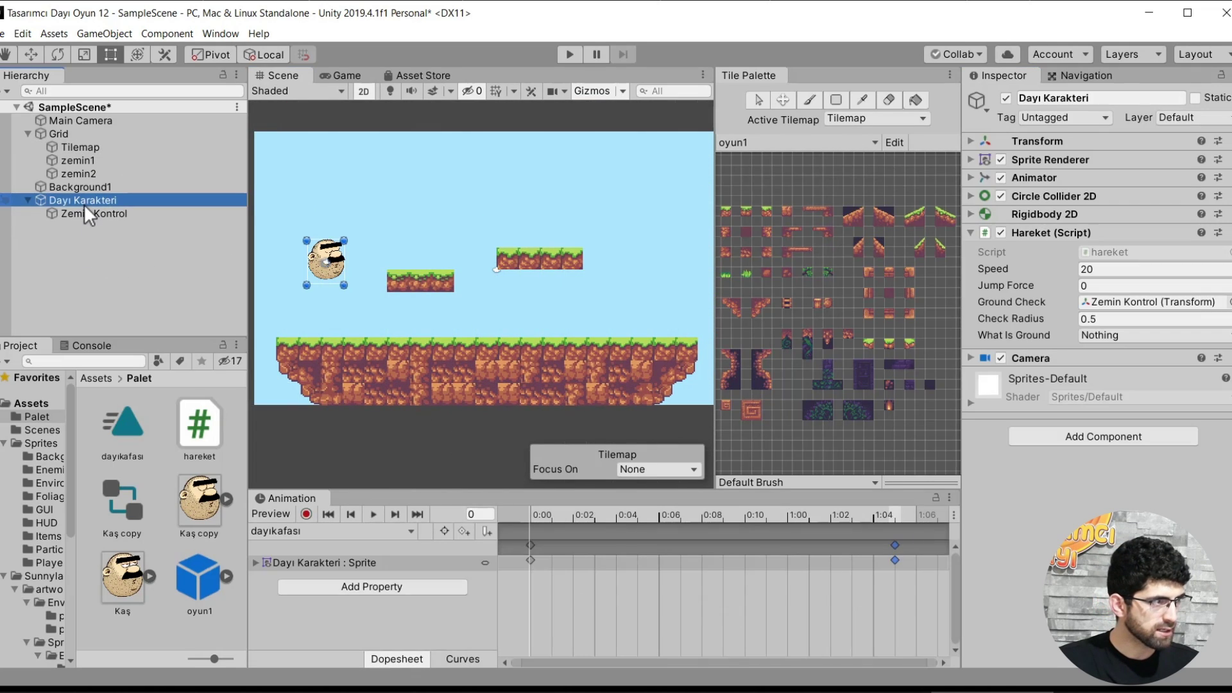
{"action": "left_click", "coordinate": [1107, 335]}
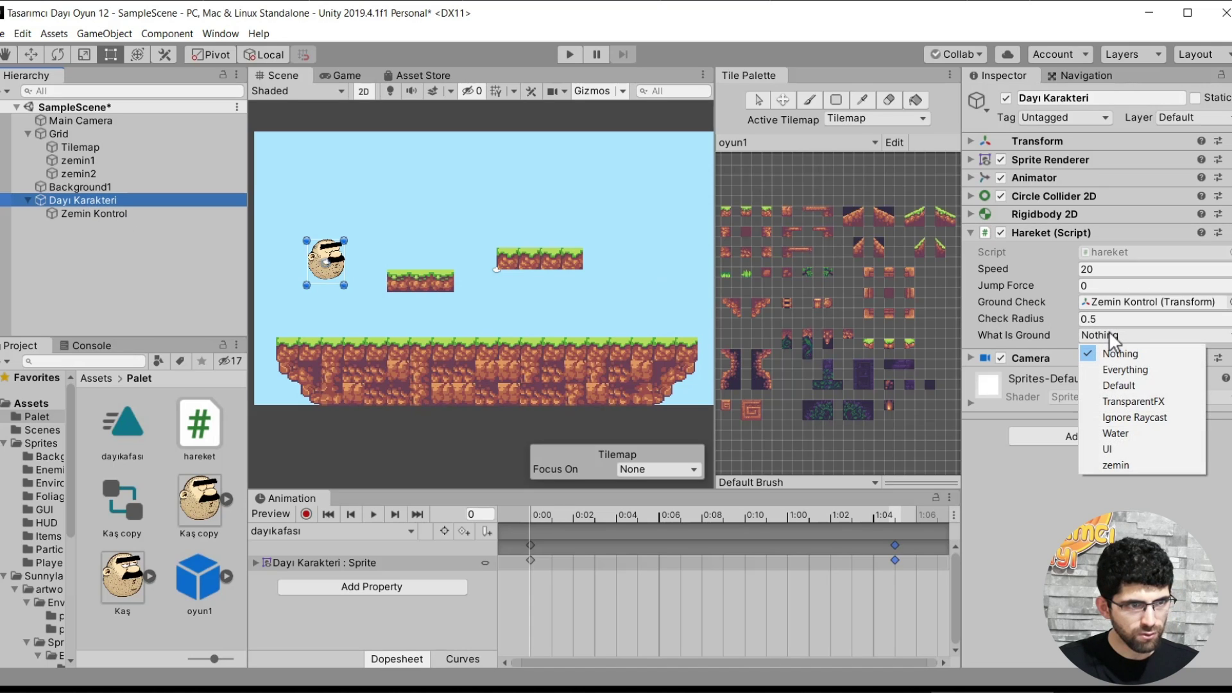
{"action": "left_click", "coordinate": [1128, 467]}
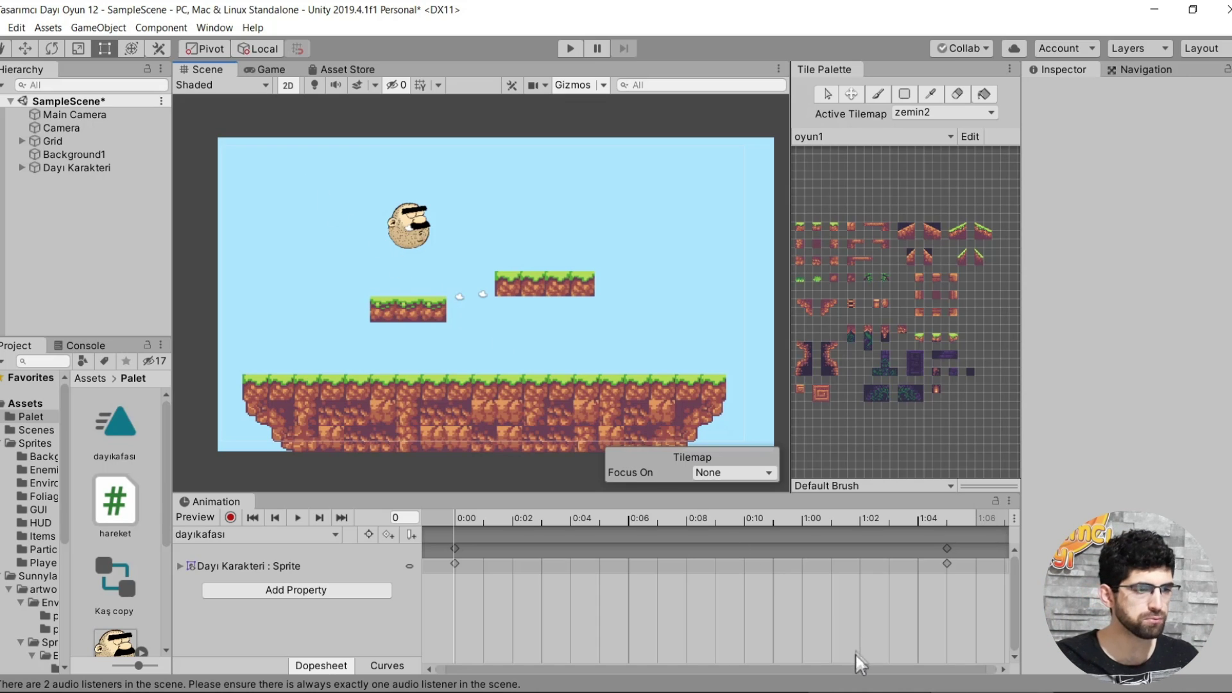
{"action": "left_click", "coordinate": [860, 692]}
Declare public int extraJumps; below the ground-check field declarations in hareket.cs.
{"action": "left_click", "coordinate": [669, 303]}
{"action": "key", "text": "Return"}
{"action": "key", "text": "Return"}
{"action": "type", "text": "public int extraJumps;"}
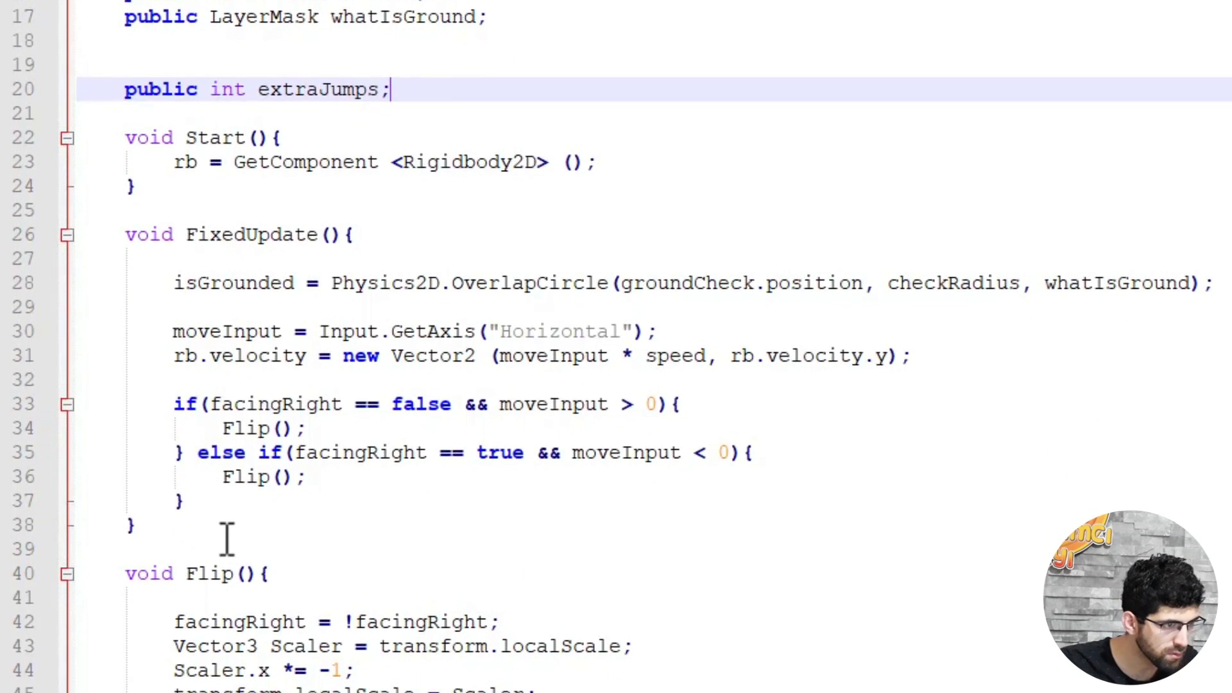
Add void Update() after FixedUpdate with an if checking UpArrow GetKeyDown and extraJumps > 0.
{"action": "left_click", "coordinate": [522, 546]}
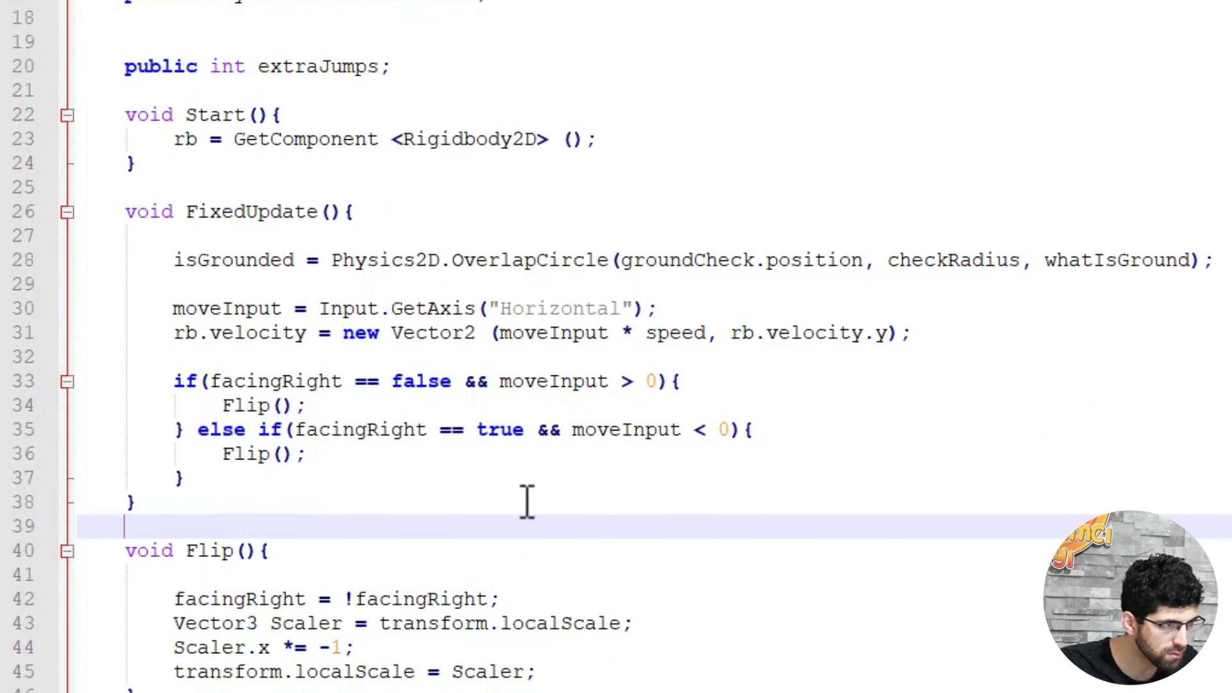
{"action": "key", "text": "Return"}
{"action": "type", "text": "void Update()"}
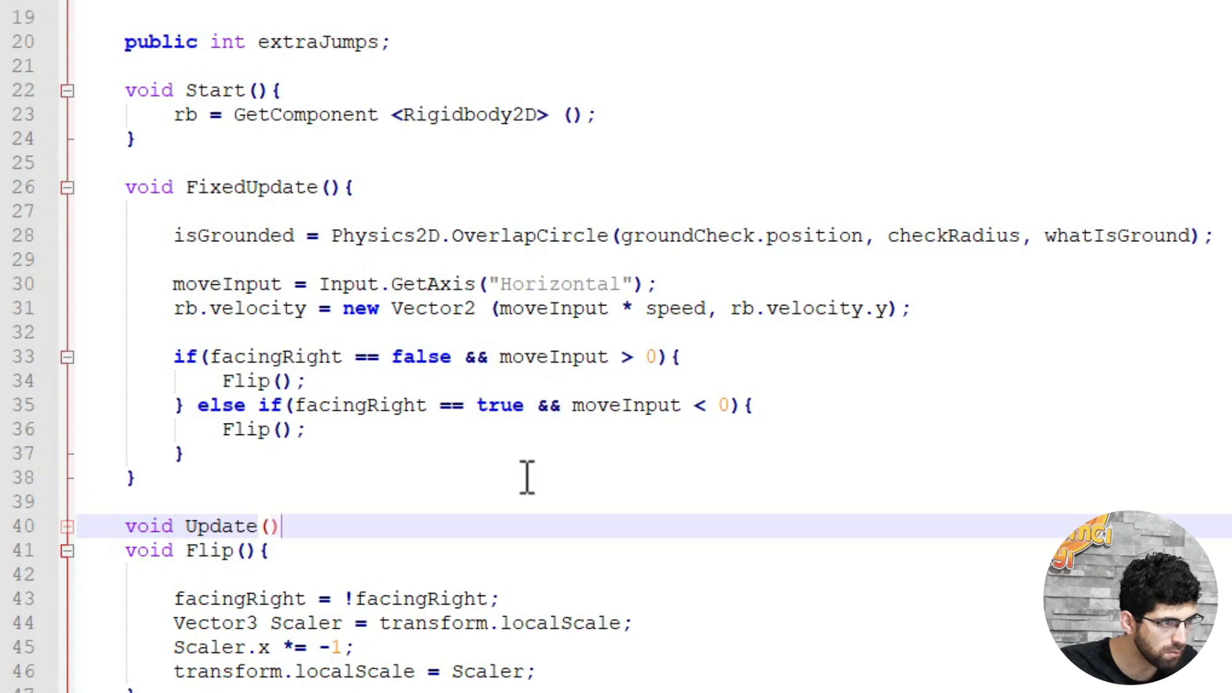
{"action": "type", "text": "{"}
{"action": "key", "text": "Return"}
{"action": "key", "text": "Return"}
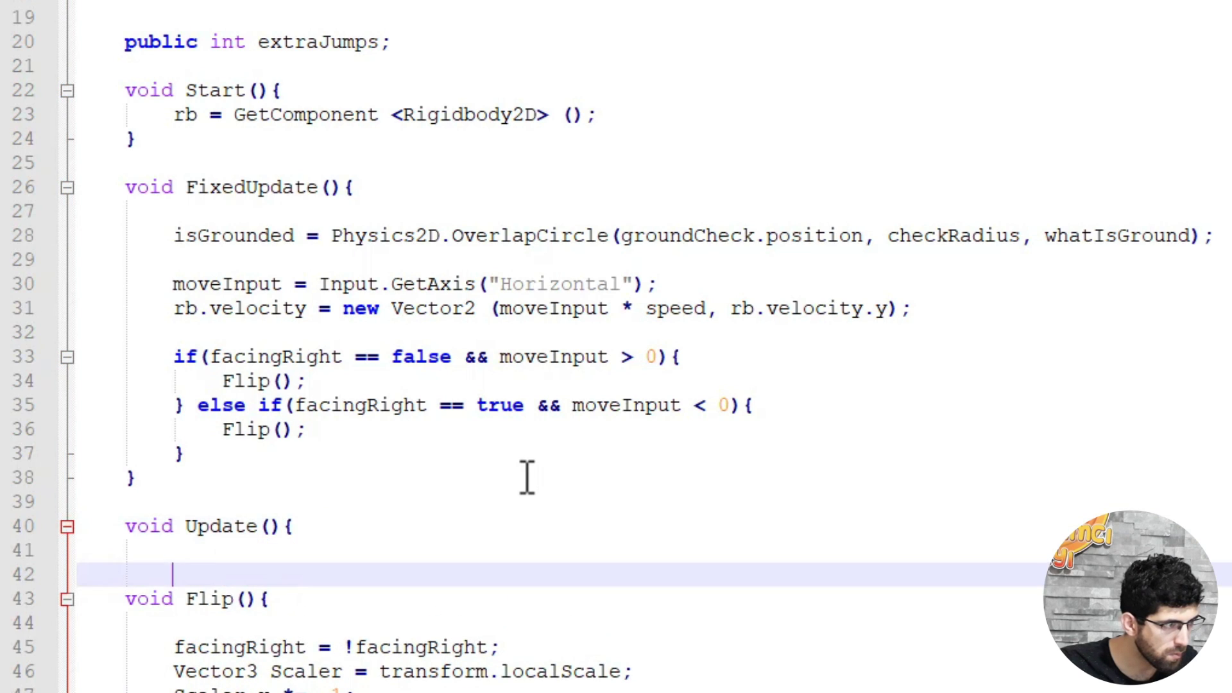
{"action": "type", "text": "if(Input.GetKeyDown("}
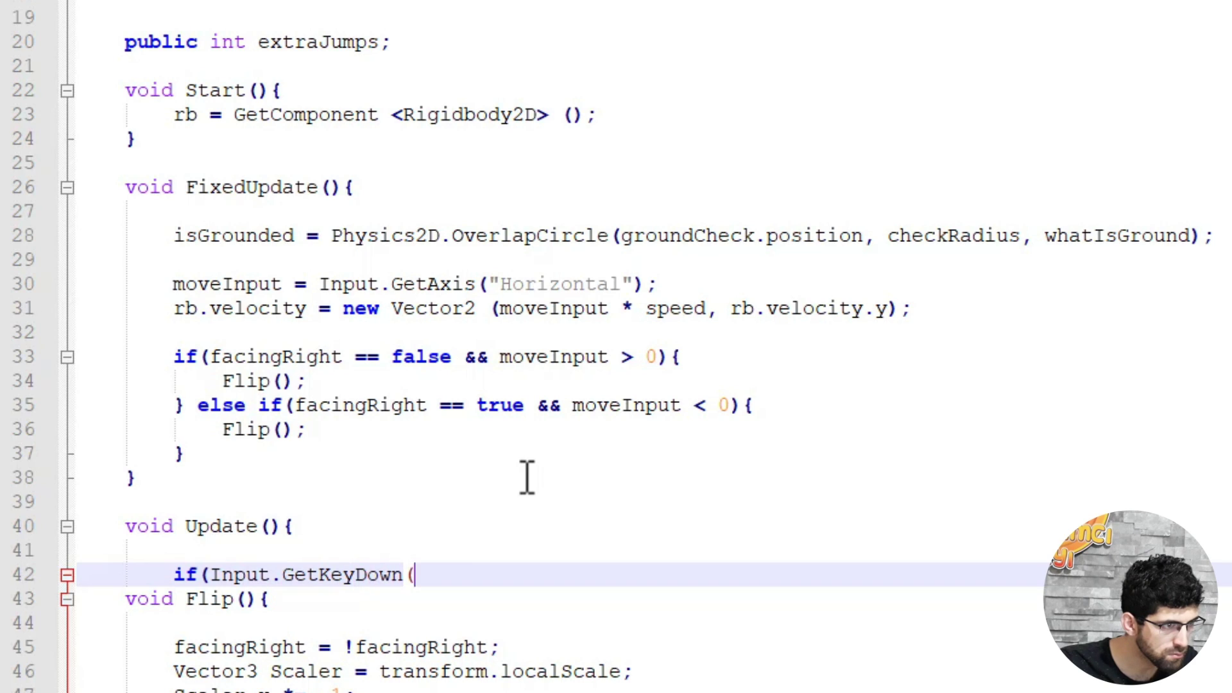
{"action": "type", "text": "KeyCode.UpArrow) && extraJum"}
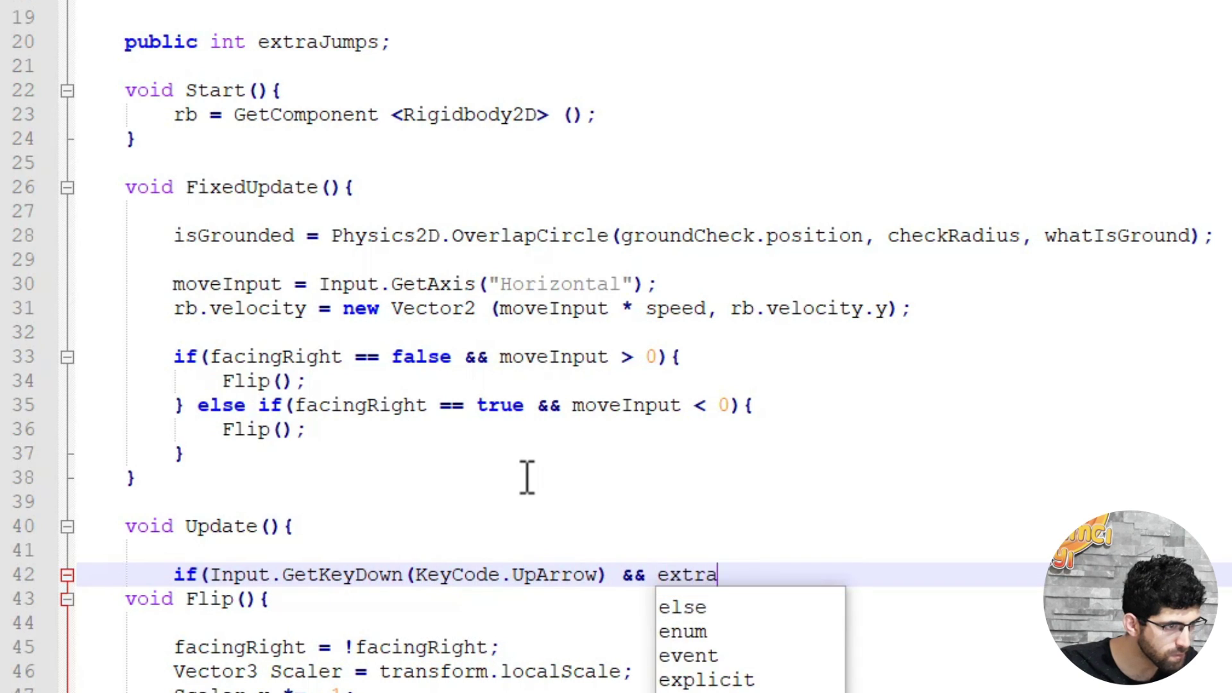
{"action": "type", "text": "ps > 0){"}
Fill the jump block with rb.velocity = Vector2.up * jumpForce; and extraJumps--, then close both braces.
{"action": "key", "text": "Return"}
{"action": "type", "text": "rb."}
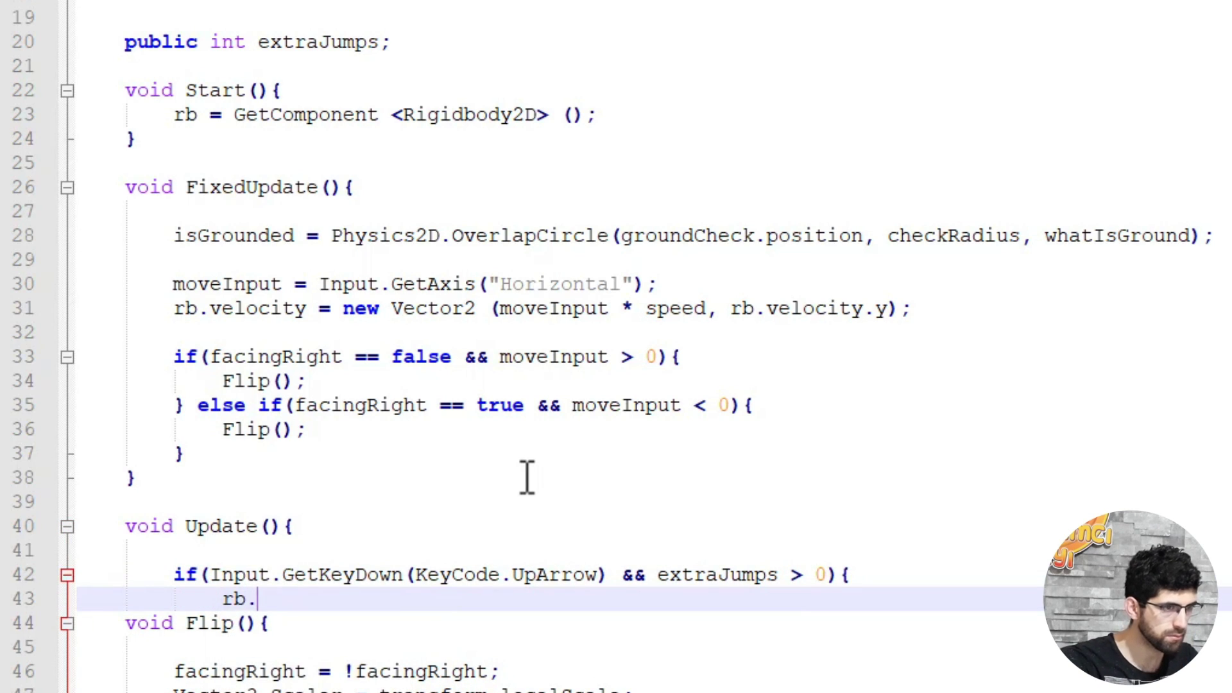
{"action": "type", "text": "velocity = Ve"}
{"action": "key", "text": "Return"}
{"action": "type", "text": ".up * jum"}
{"action": "key", "text": "Return"}
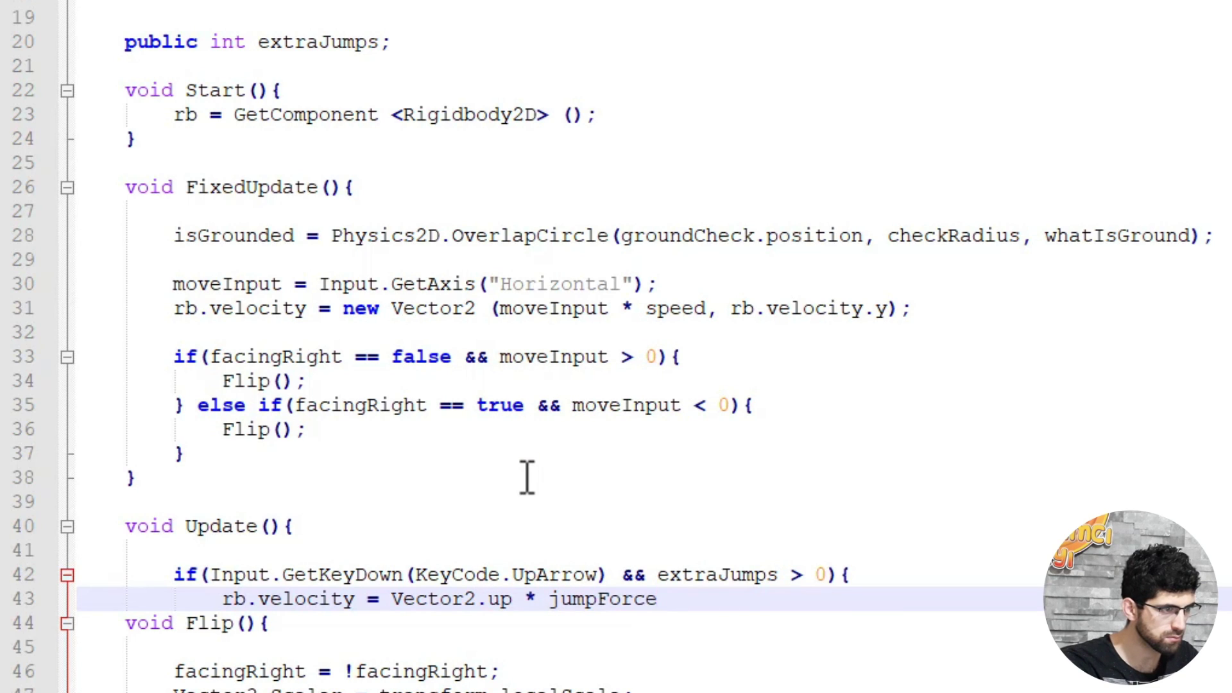
{"action": "type", "text": ";"}
{"action": "key", "text": "Return"}
{"action": "type", "text": "extraJumps--"}
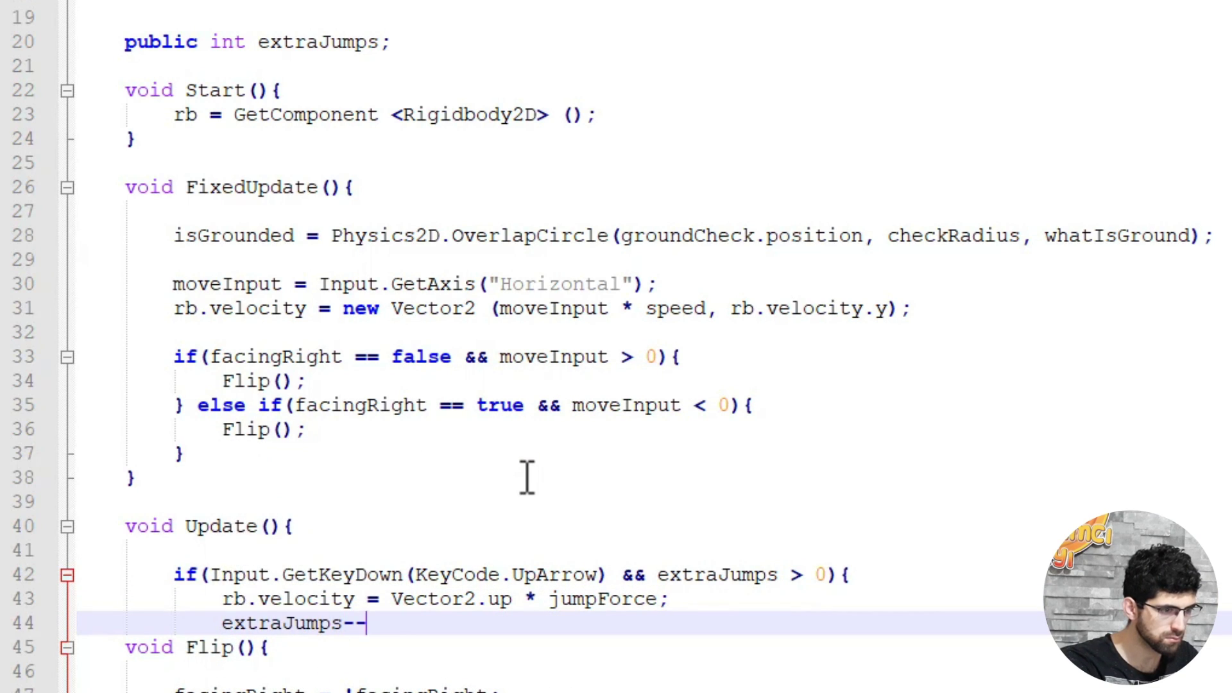
{"action": "key", "text": "Return"}
{"action": "type", "text": "}"}
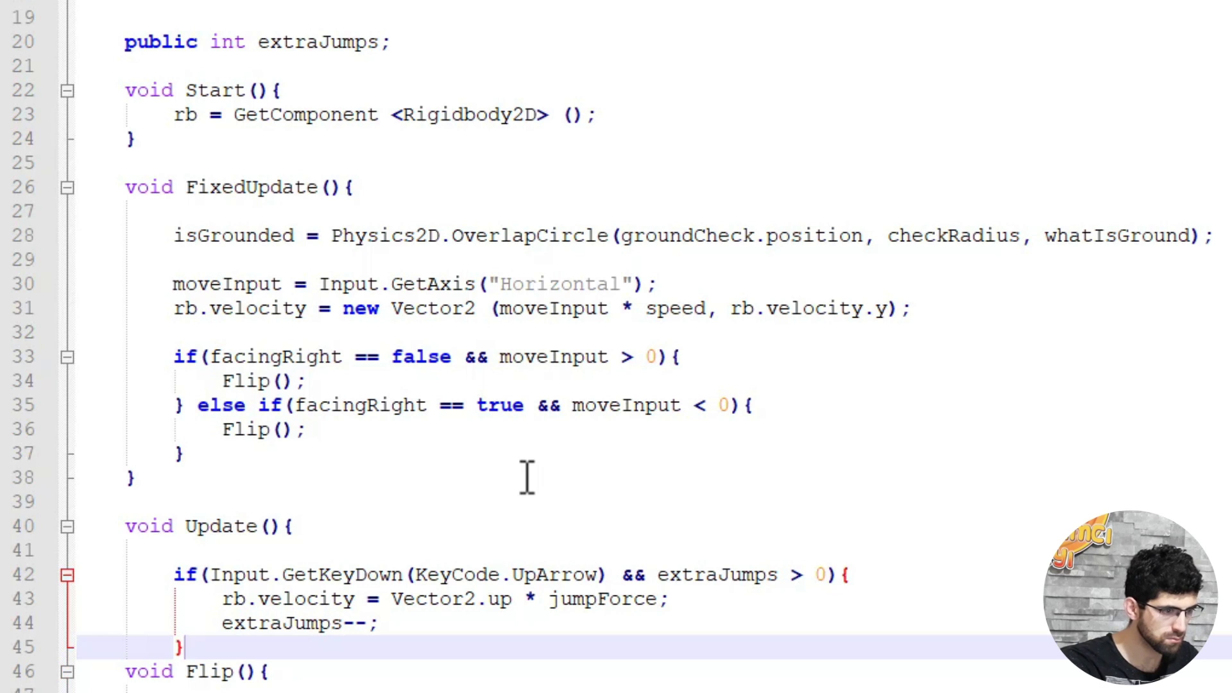
{"action": "key", "text": "Return"}
{"action": "type", "text": "}"}
{"action": "scroll", "coordinate": [526, 478], "scroll_direction": "up", "scroll_amount": 1}
{"action": "left_click", "coordinate": [604, 603]}
{"action": "key", "text": "Return"}
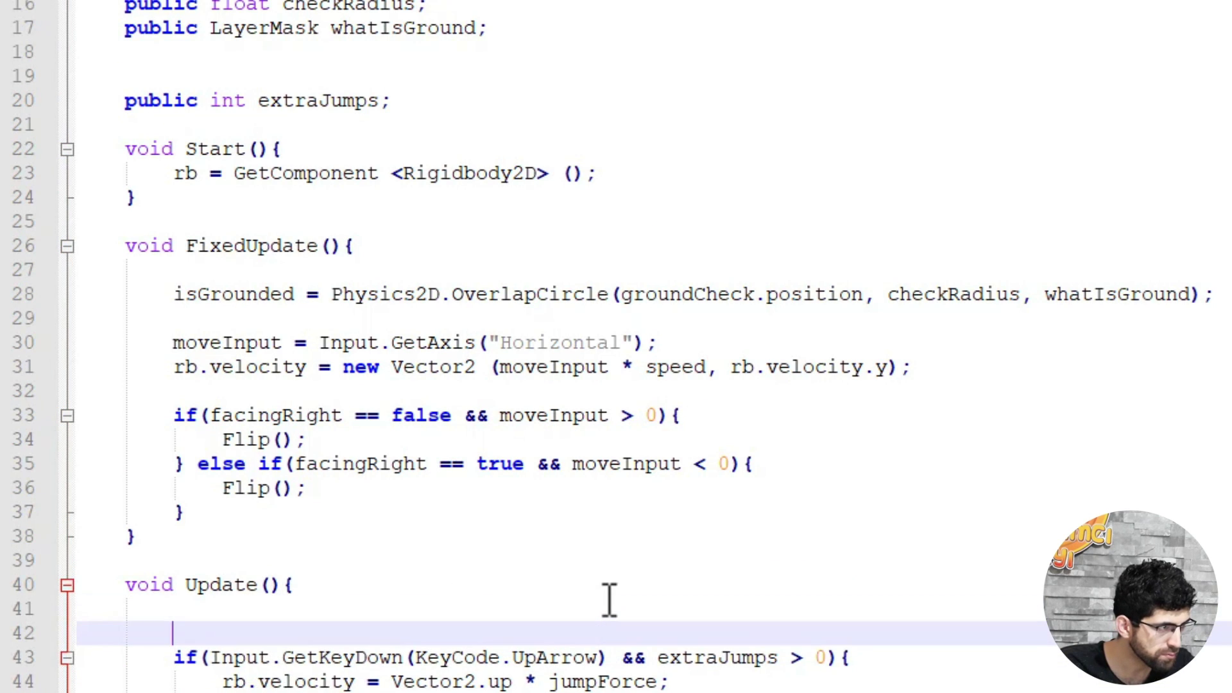
At the top of Update, add if(isGrounded == true){ extraJumps = 2; }.
{"action": "type", "text": "if(isGrounded == )"}
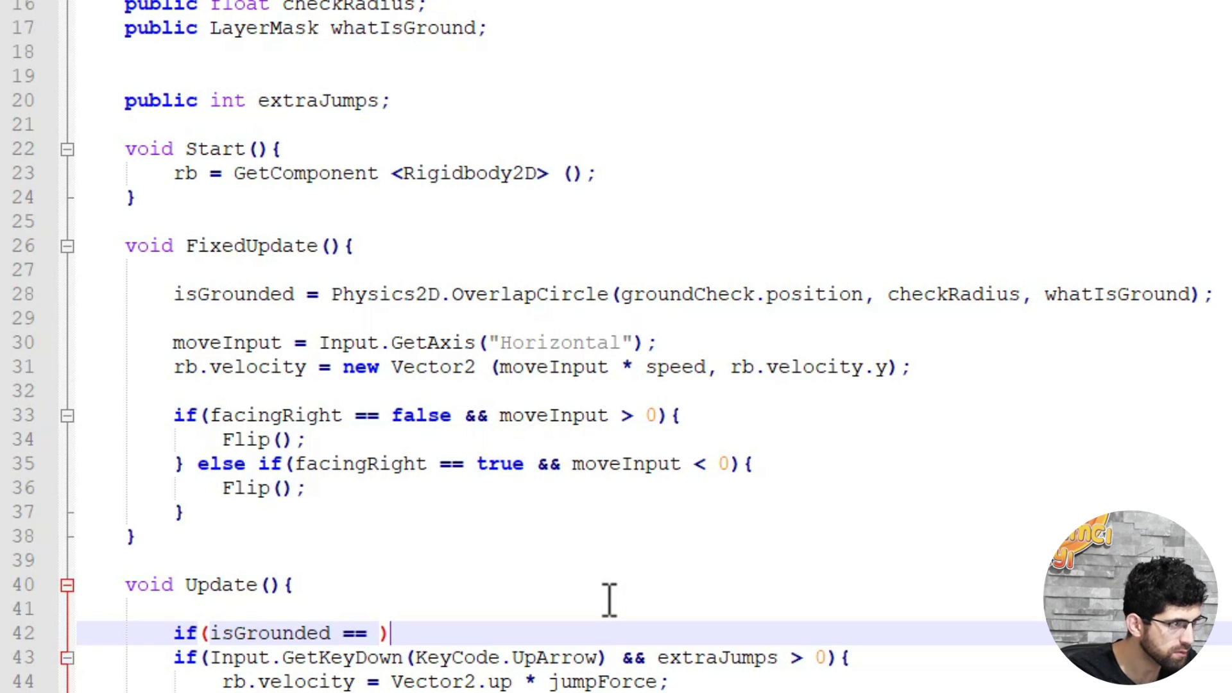
{"action": "type", "text": "{"}
{"action": "scroll", "coordinate": [349, 609], "scroll_direction": "down", "scroll_amount": 1}
{"action": "left_click", "coordinate": [354, 571]}
{"action": "left_click", "coordinate": [372, 594]}
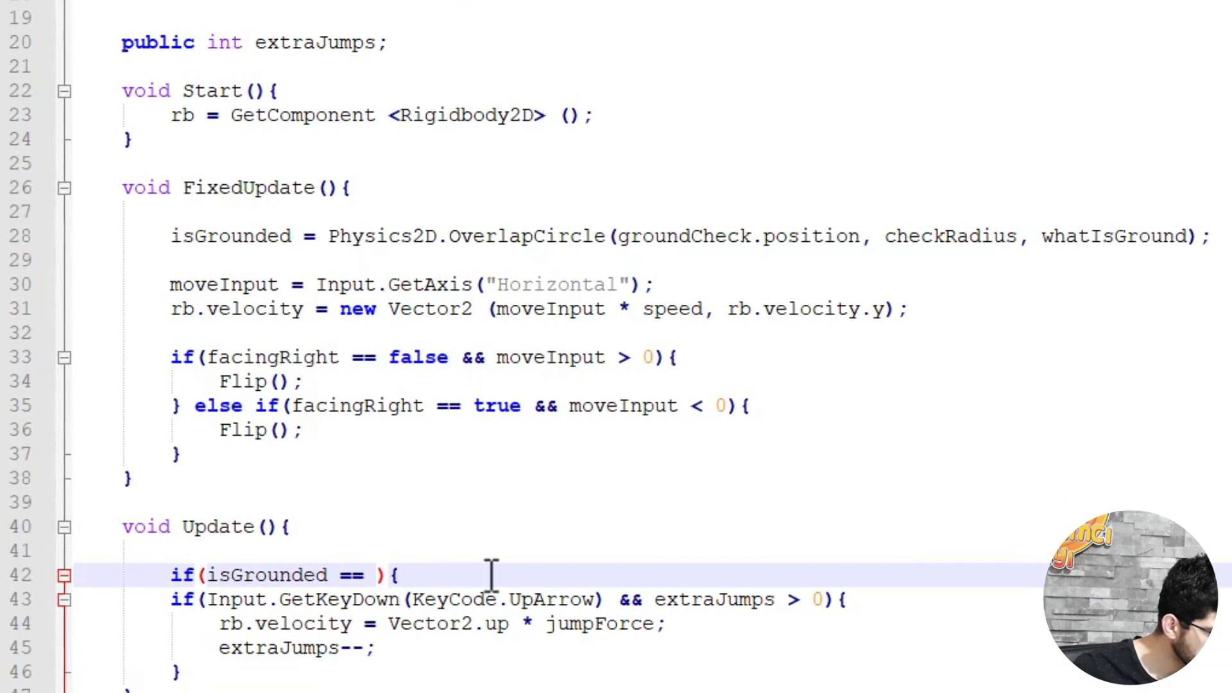
{"action": "type", "text": "true"}
{"action": "key", "text": "Return"}
{"action": "type", "text": "extra"}
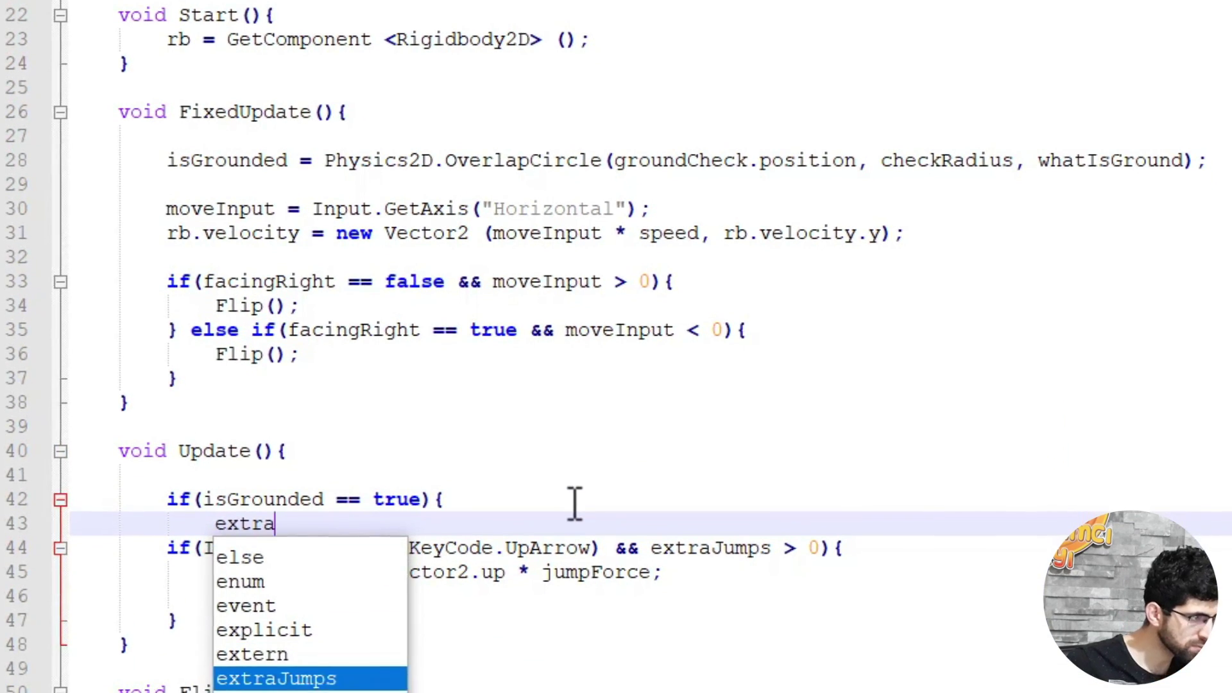
{"action": "key", "text": "Return"}
{"action": "type", "text": "= 2;"}
{"action": "key", "text": "Return"}
{"action": "type", "text": "}"}
{"action": "key", "text": "Return"}
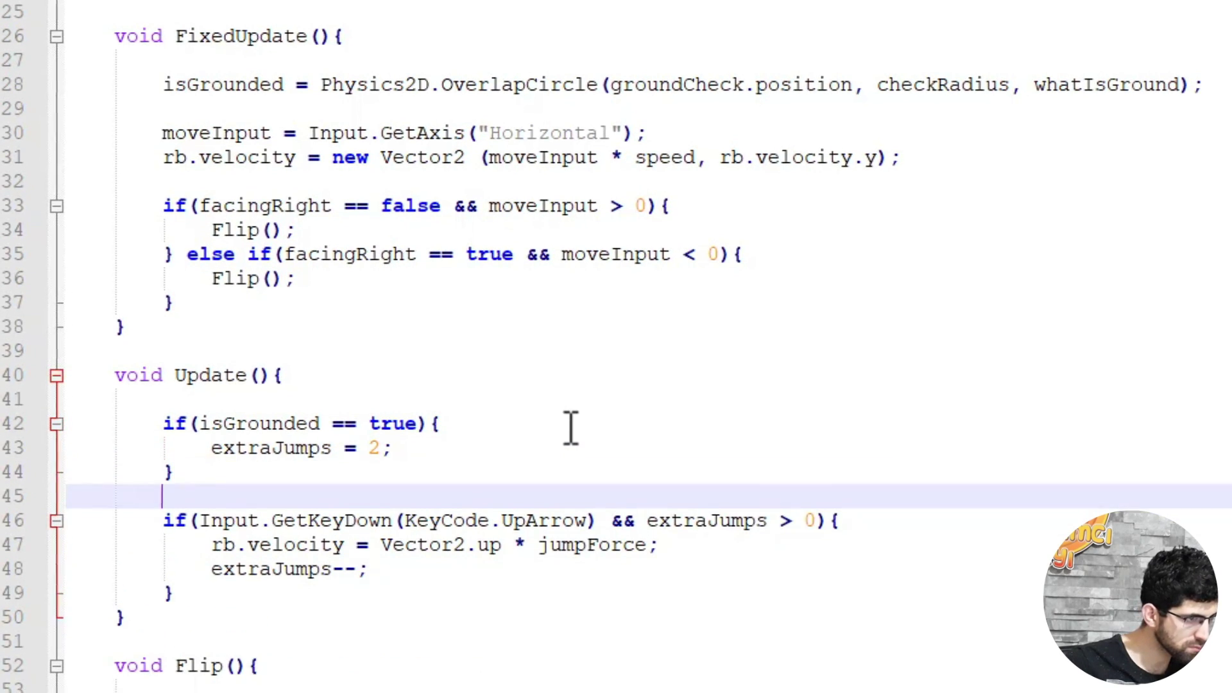
Declare public int extraJumpsValue; and set extraJumps = extraJumpsValue; at the start of Start().
{"action": "key", "text": "Return"}
{"action": "type", "text": "pub"}
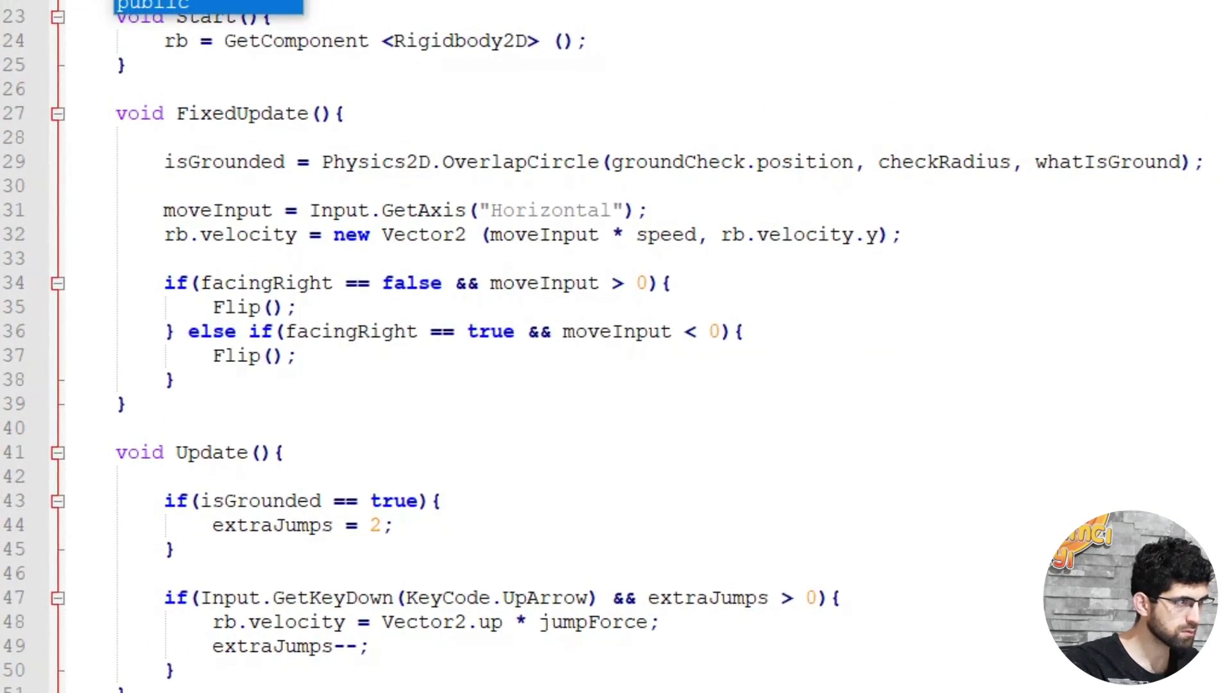
{"action": "type", "text": "lic int extraJumpsValue;"}
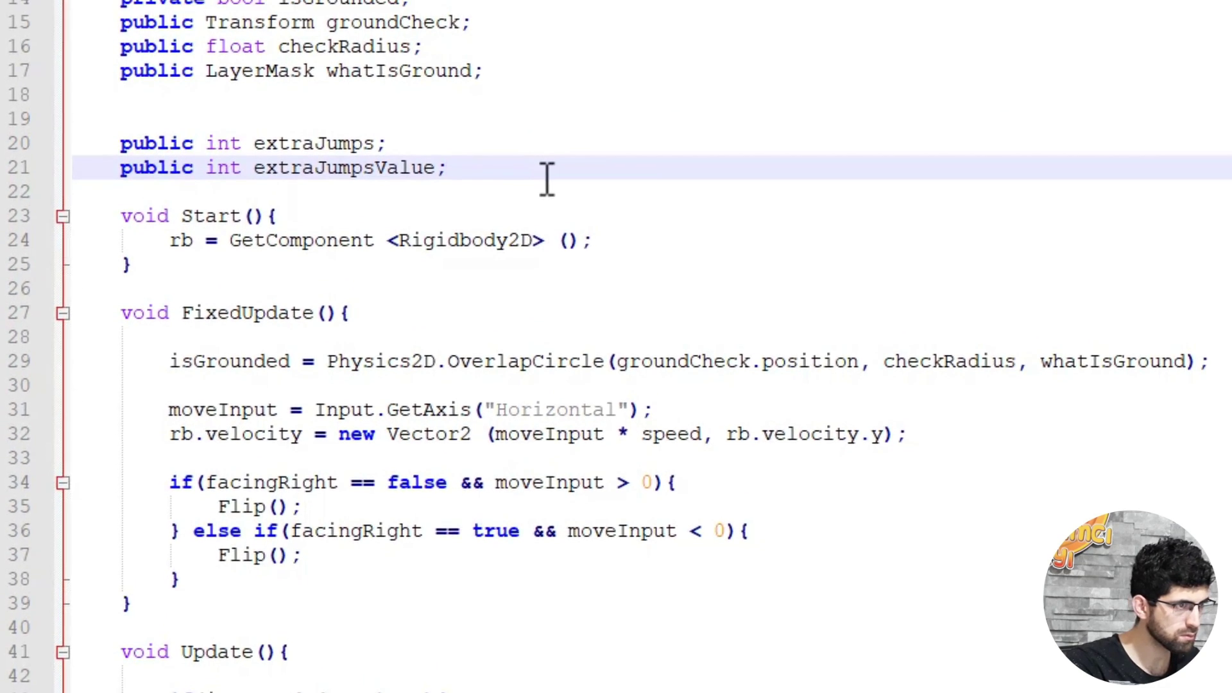
{"action": "left_click", "coordinate": [488, 247]}
{"action": "key", "text": "Return"}
{"action": "type", "text": "extra"}
{"action": "key", "text": "Return"}
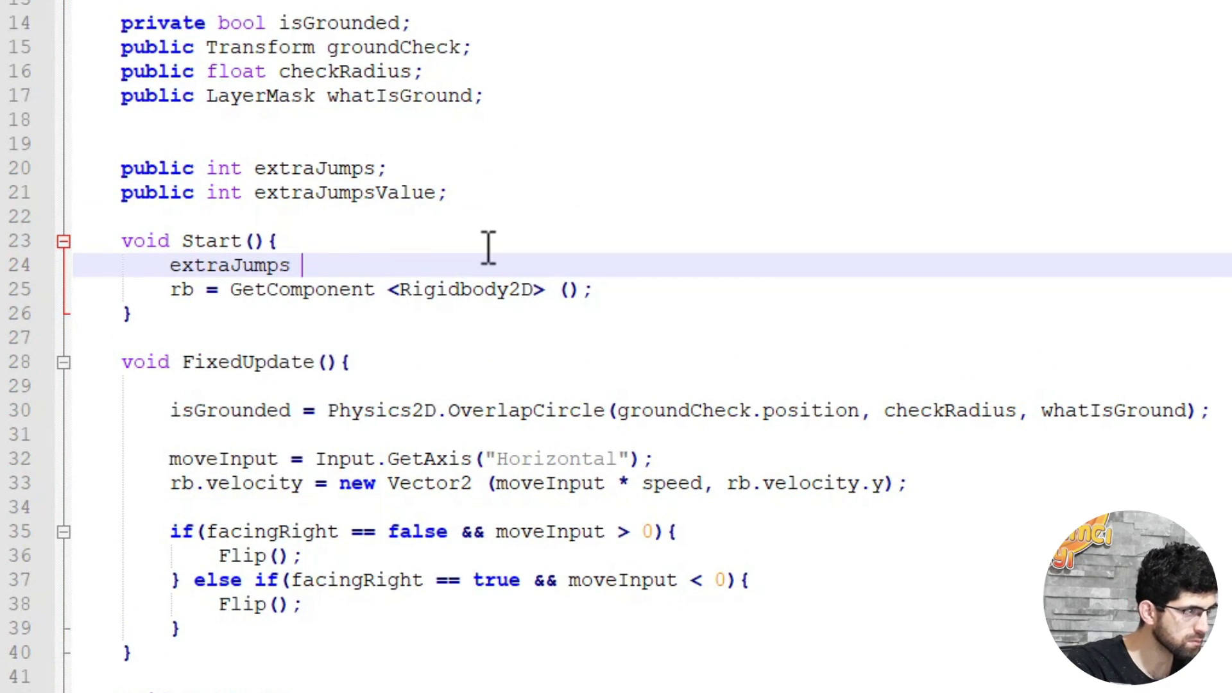
{"action": "type", "text": "ex"}
{"action": "key", "text": "Return"}
{"action": "type", "text": ";"}
Replace the hard-coded 2 in the grounded reset with extraJumpsValue.
{"action": "scroll", "coordinate": [401, 642], "scroll_direction": "down", "scroll_amount": 1}
{"action": "scroll", "coordinate": [401, 642], "scroll_direction": "down", "scroll_amount": 1}
{"action": "scroll", "coordinate": [402, 509], "scroll_direction": "down", "scroll_amount": 1}
{"action": "scroll", "coordinate": [402, 509], "scroll_direction": "down", "scroll_amount": 1}
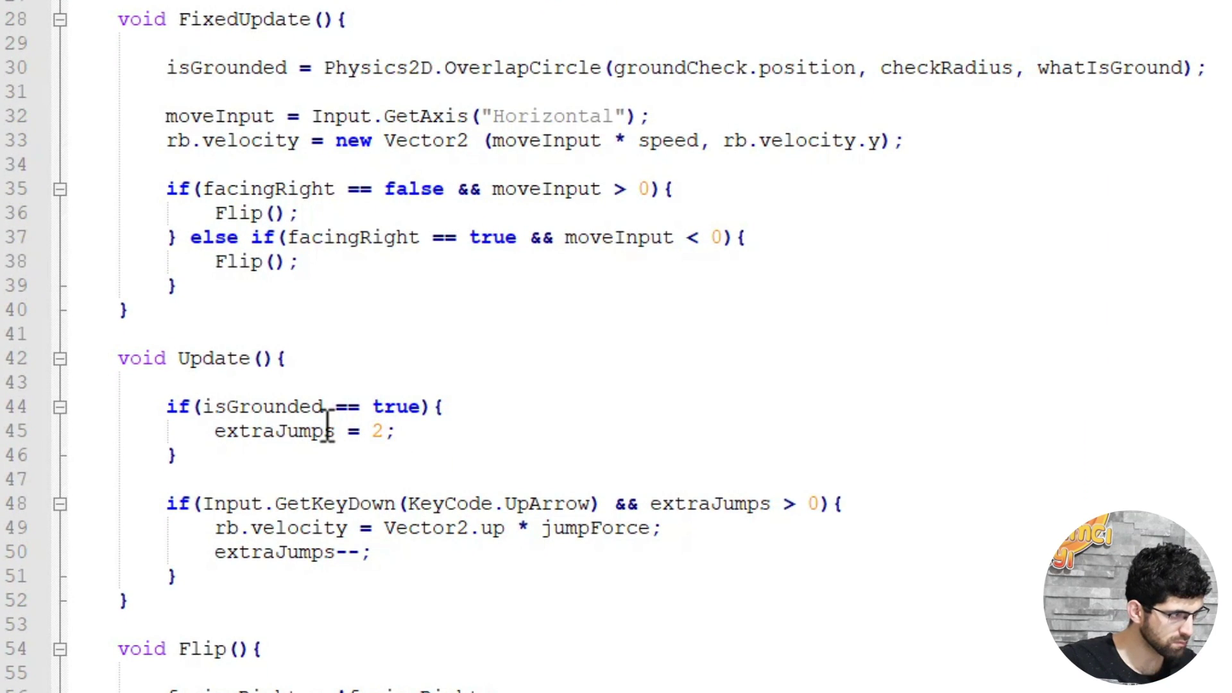
{"action": "double_click", "coordinate": [378, 431]}
{"action": "type", "text": "extra"}
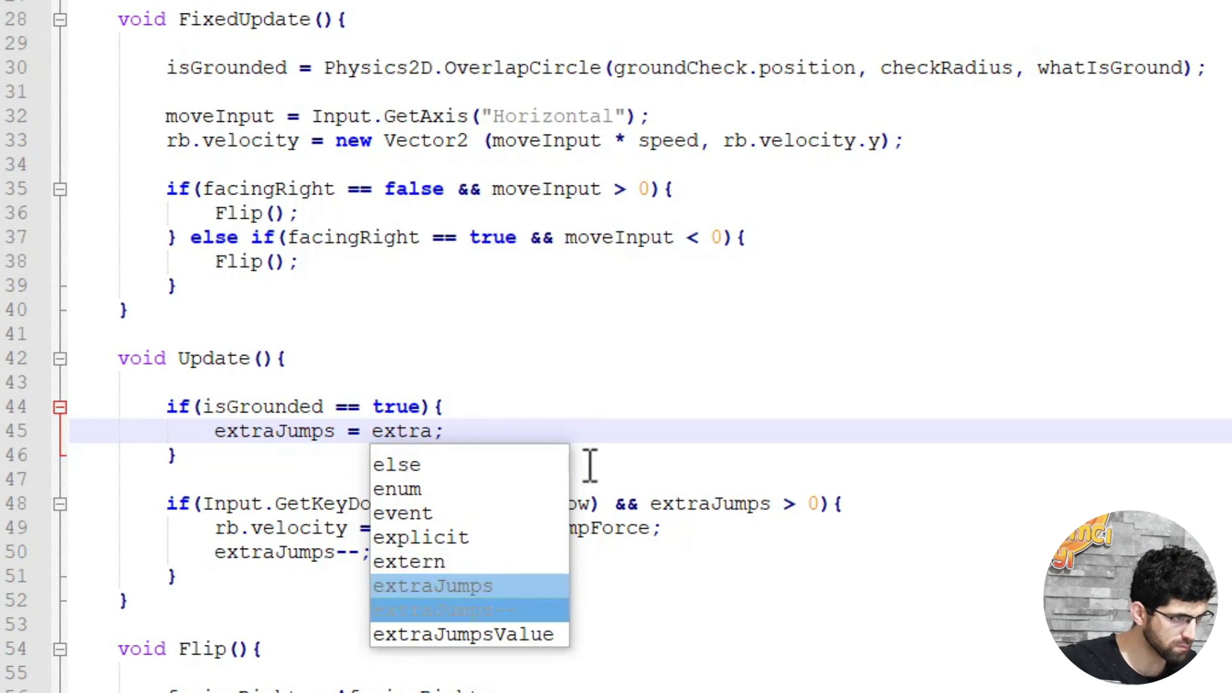
{"action": "key", "text": "Down"}
{"action": "key", "text": "Return"}
After the up-arrow jump block, begin typing else if(Input.GetKeyDown(KeyCode.Up.
{"action": "scroll", "coordinate": [481, 372], "scroll_direction": "up", "scroll_amount": 1}
{"action": "scroll", "coordinate": [237, 429], "scroll_direction": "down", "scroll_amount": 2}
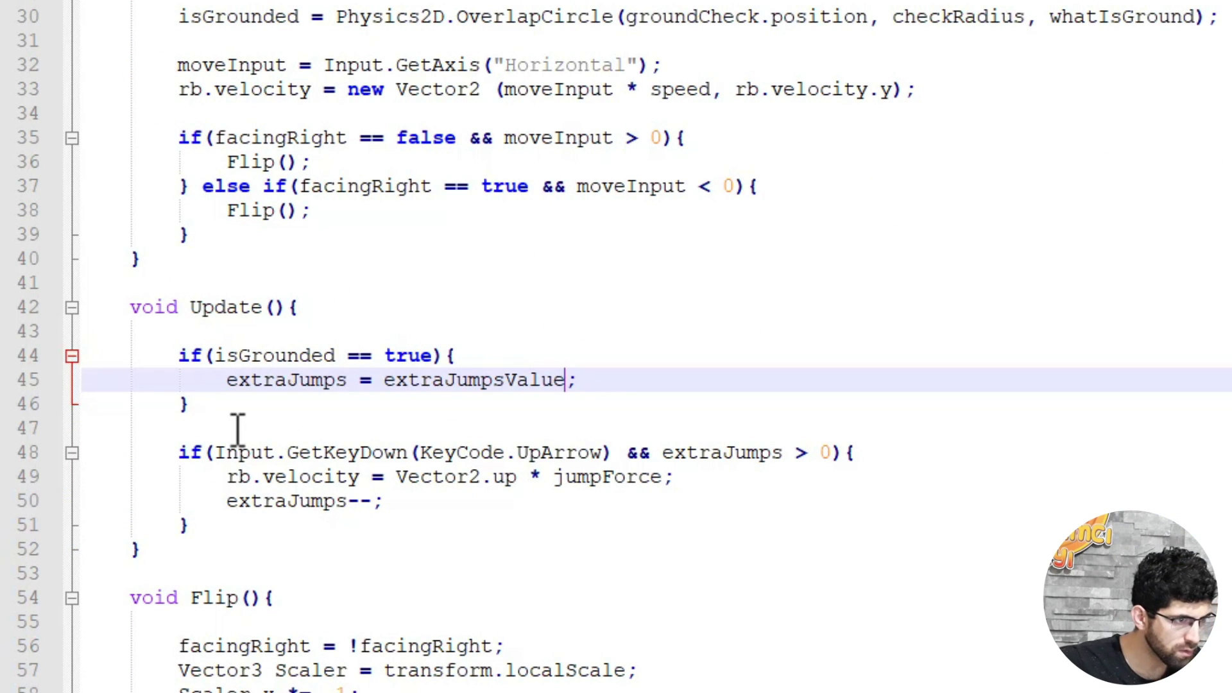
{"action": "left_click", "coordinate": [239, 527]}
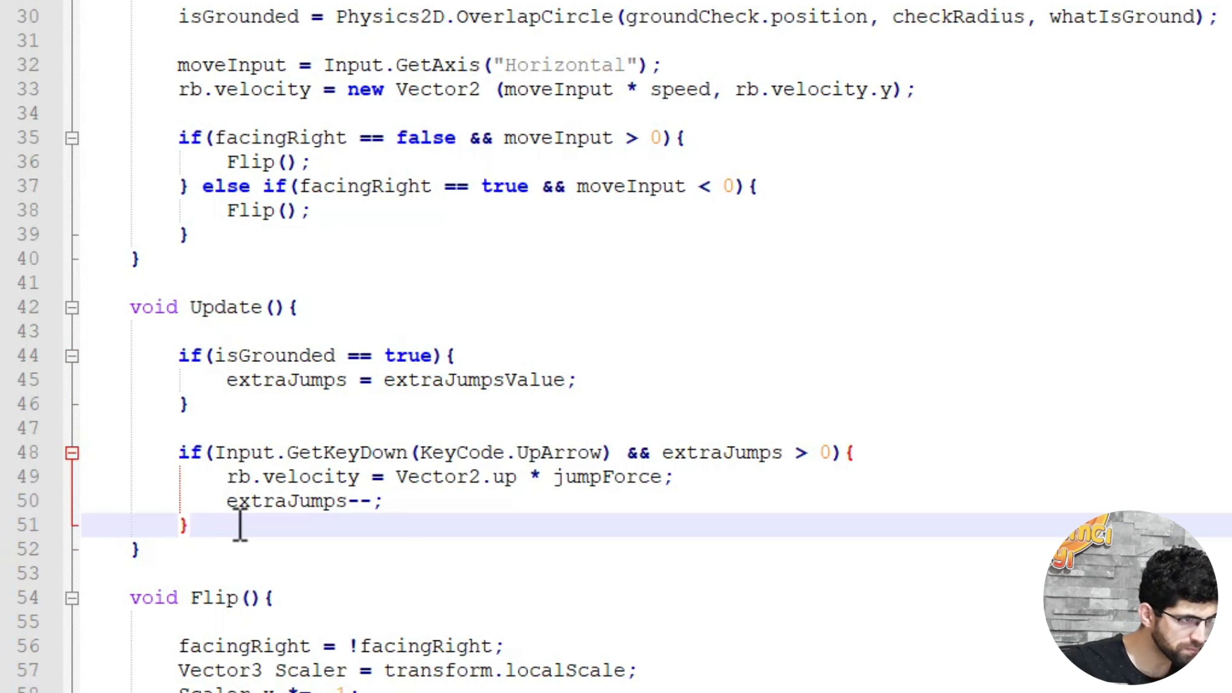
{"action": "type", "text": " else if(Input.GetKeyDown(KeyCode.Up"}
Complete the else-if with && extraJumps == 0 && isGrounded == true, setting rb.velocity = Vector2.up * jumpForce.
{"action": "key", "text": "Return"}
{"action": "type", "text": ") && e"}
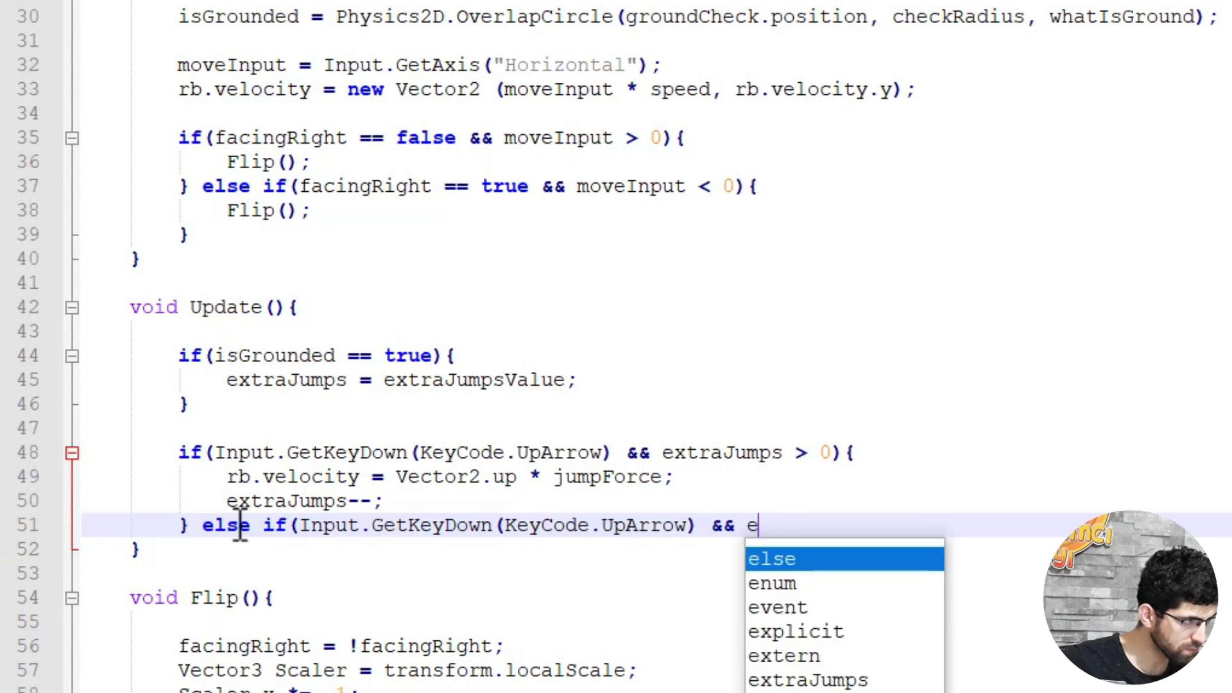
{"action": "type", "text": "xtraJumps == 0 && isGrounded == true){"}
{"action": "key", "text": "Return"}
{"action": "type", "text": "rb.velocity = "}
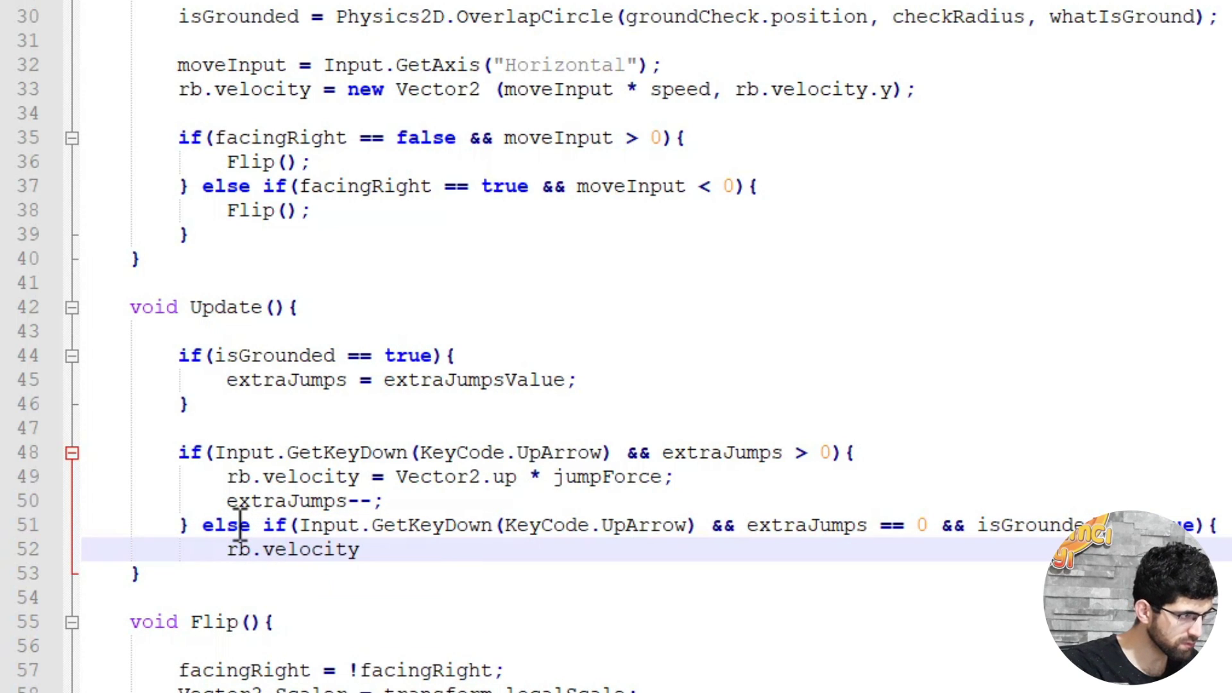
{"action": "type", "text": "Vector2.up "}
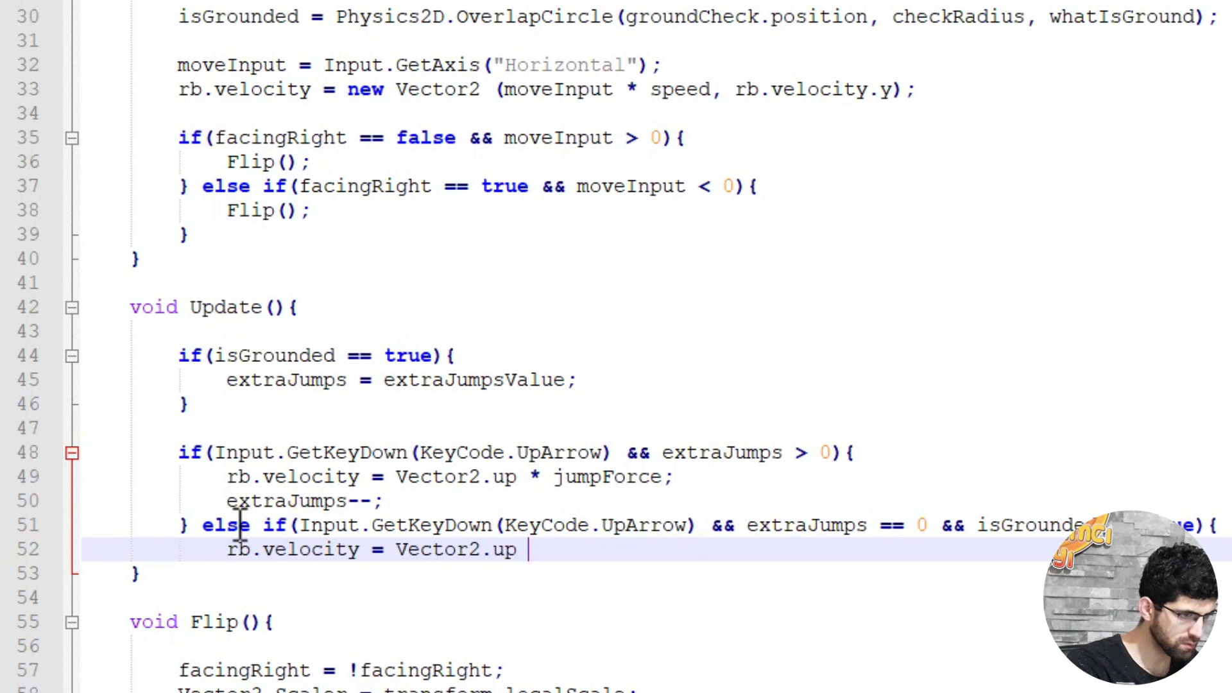
{"action": "type", "text": "* jumpForce;"}
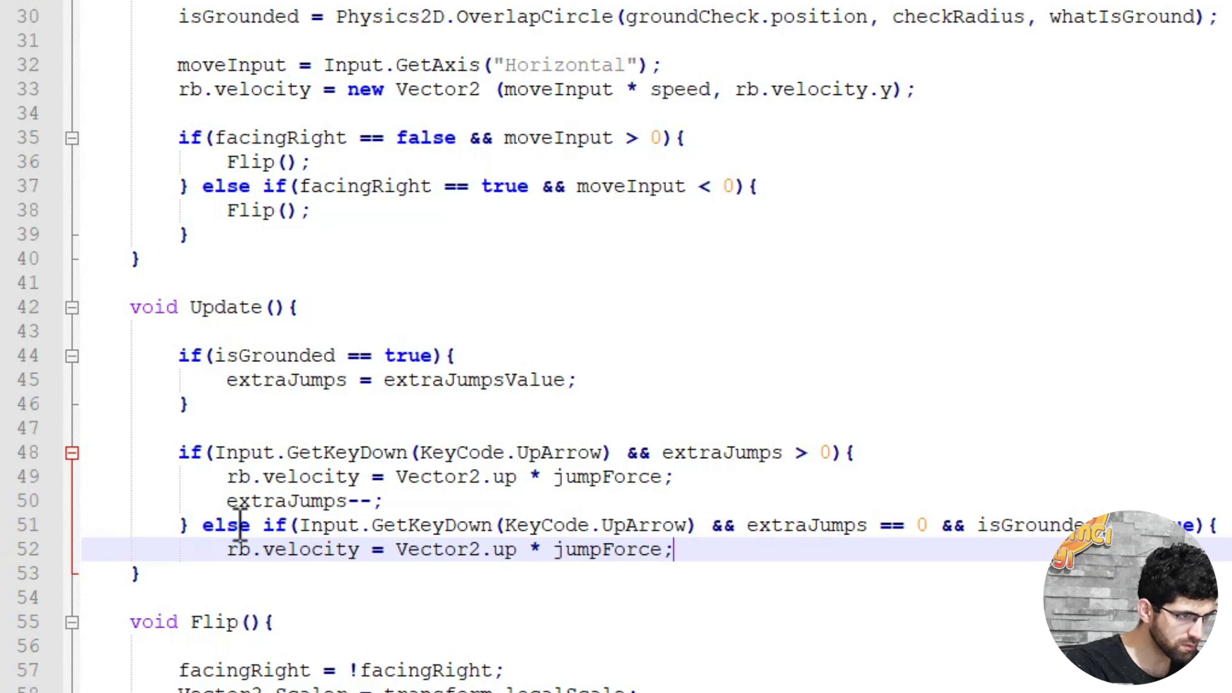
{"action": "key", "text": "Return"}
{"action": "key", "text": "ctrl+z"}
{"action": "key", "text": "ctrl+z"}
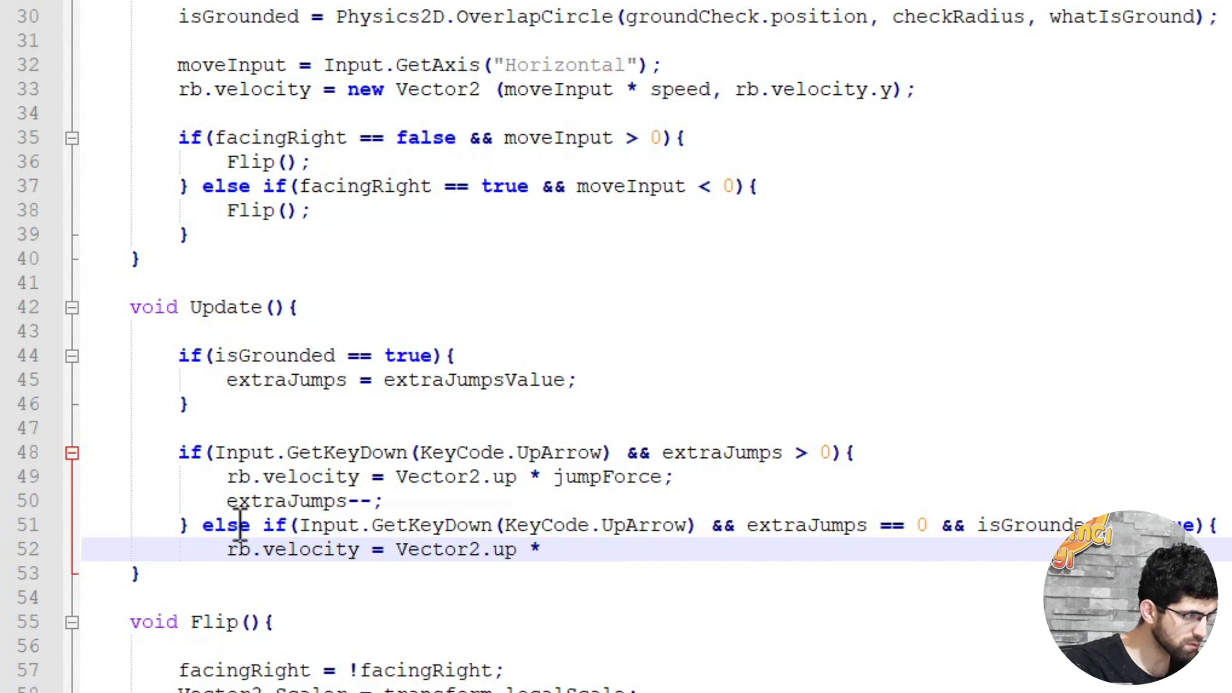
{"action": "type", "text": "jumpForce;"}
{"action": "key", "text": "Return"}
{"action": "type", "text": "}"}
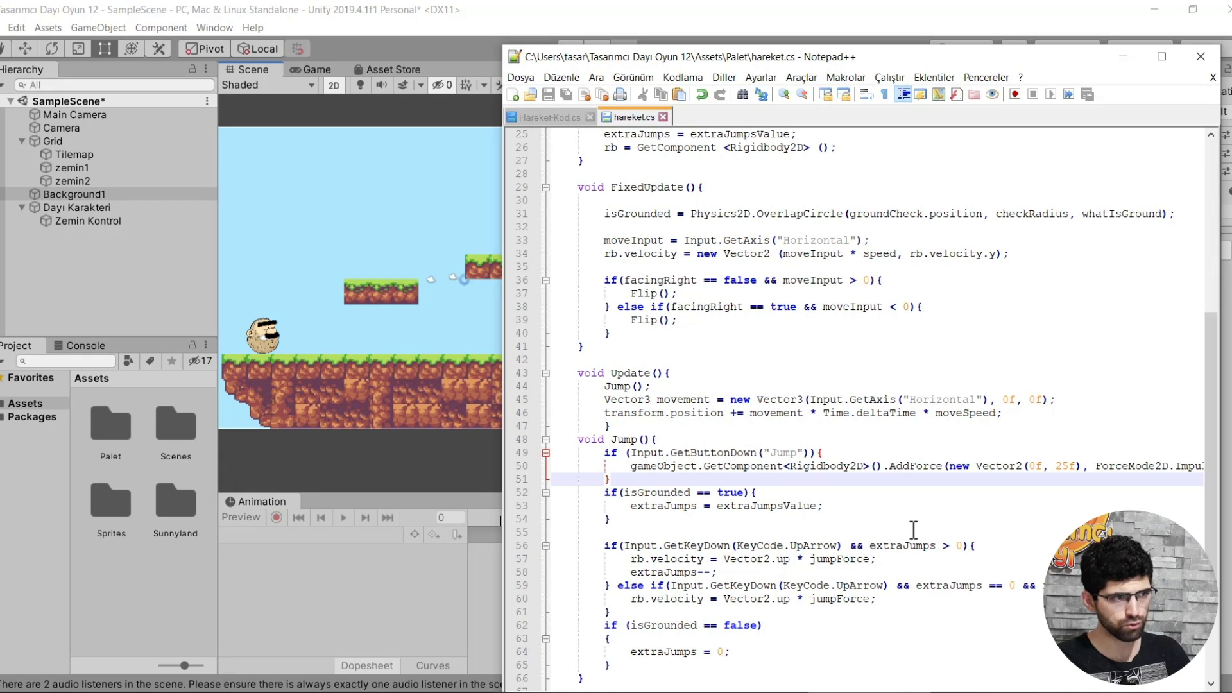
Back in Unity, enter play mode and set the Game view scale to 1x.
{"action": "left_click", "coordinate": [482, 319]}
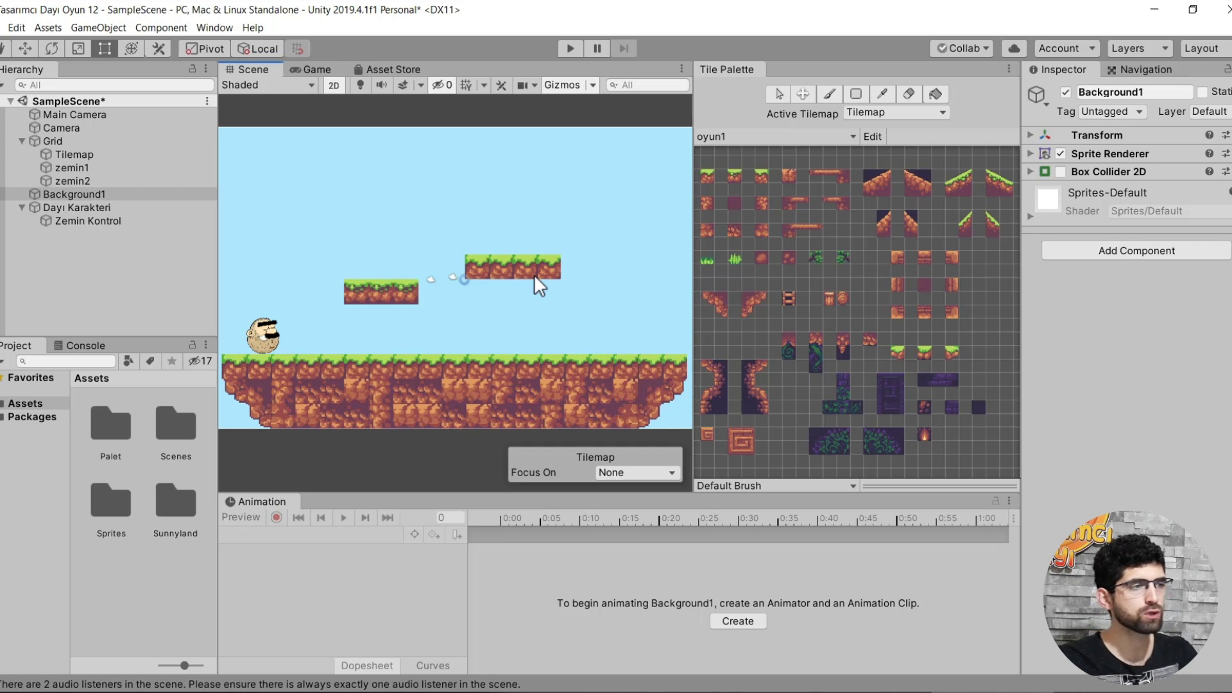
{"action": "scroll", "coordinate": [334, 322], "scroll_direction": "up", "scroll_amount": 1}
{"action": "scroll", "coordinate": [334, 321], "scroll_direction": "up", "scroll_amount": 1}
{"action": "scroll", "coordinate": [334, 322], "scroll_direction": "up", "scroll_amount": 1}
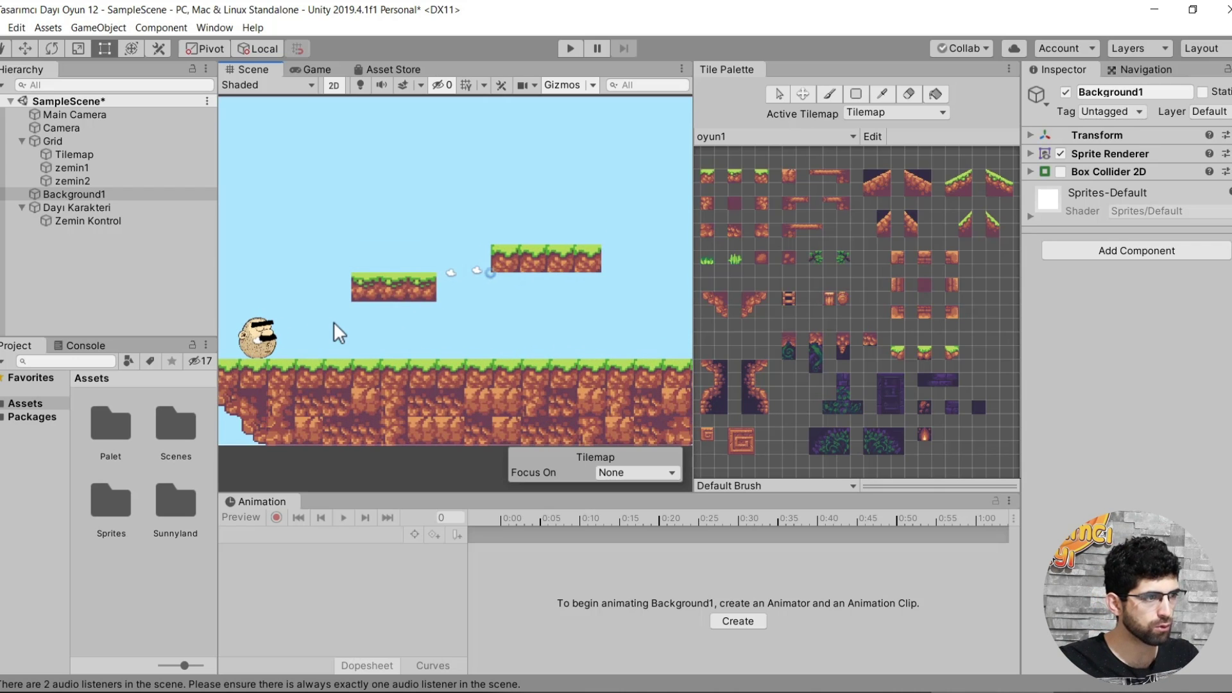
{"action": "left_click", "coordinate": [577, 48]}
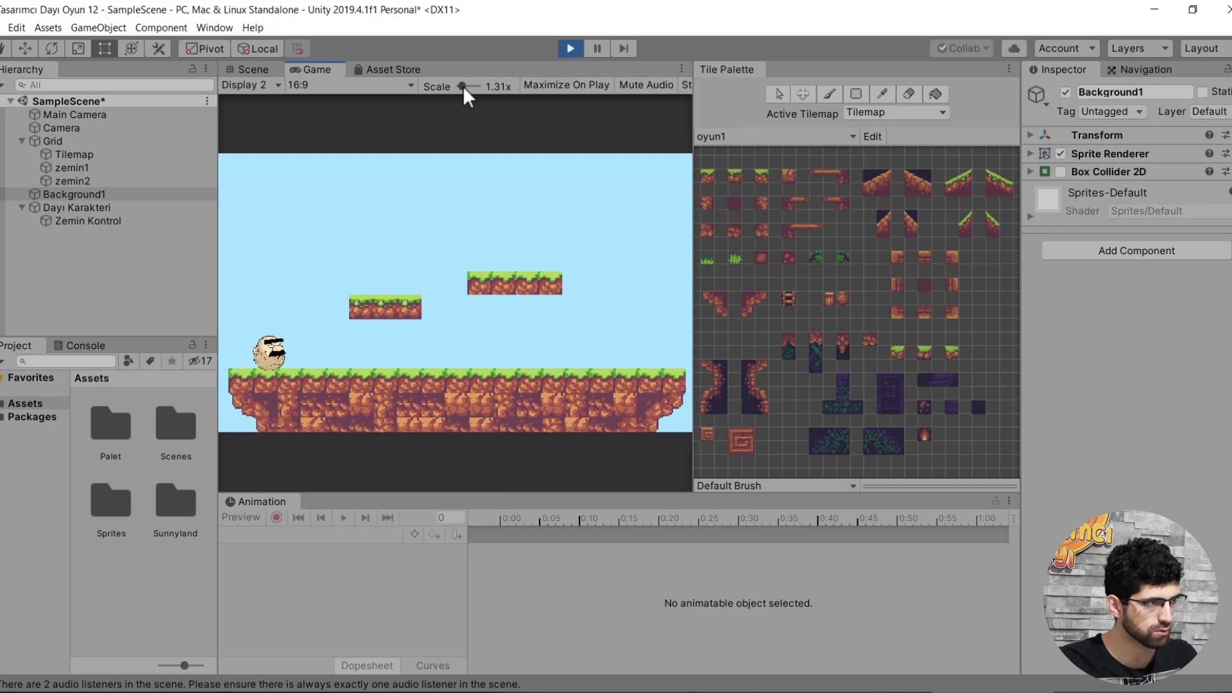
{"action": "left_click", "coordinate": [463, 86]}
Run the character left and right, jump up onto the floating platforms, then stop play mode.
{"action": "key", "text": "Right"}
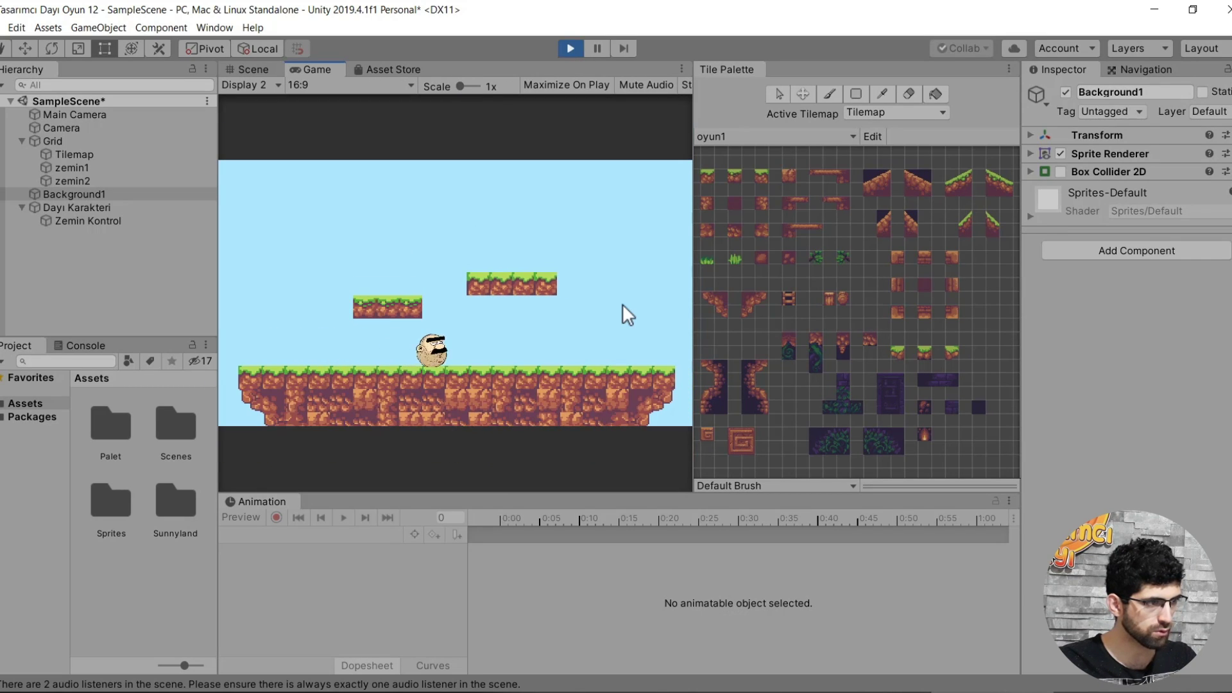
{"action": "key", "text": "Left"}
{"action": "key", "text": "Right"}
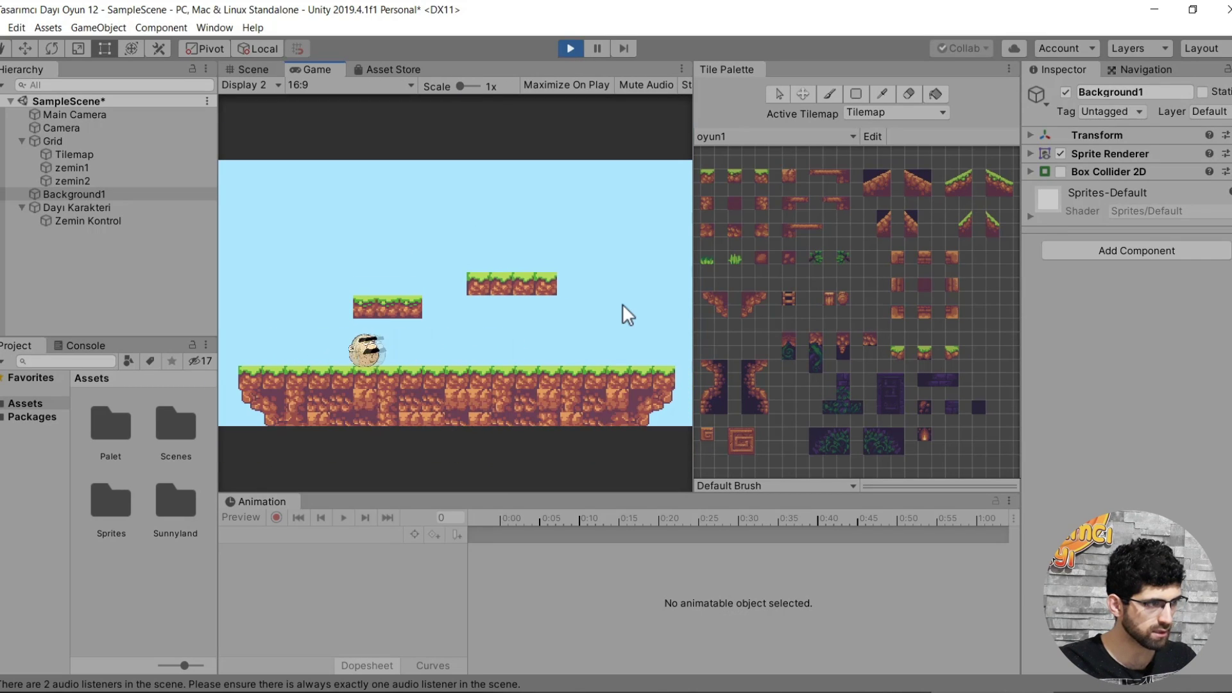
{"action": "key", "text": "Left"}
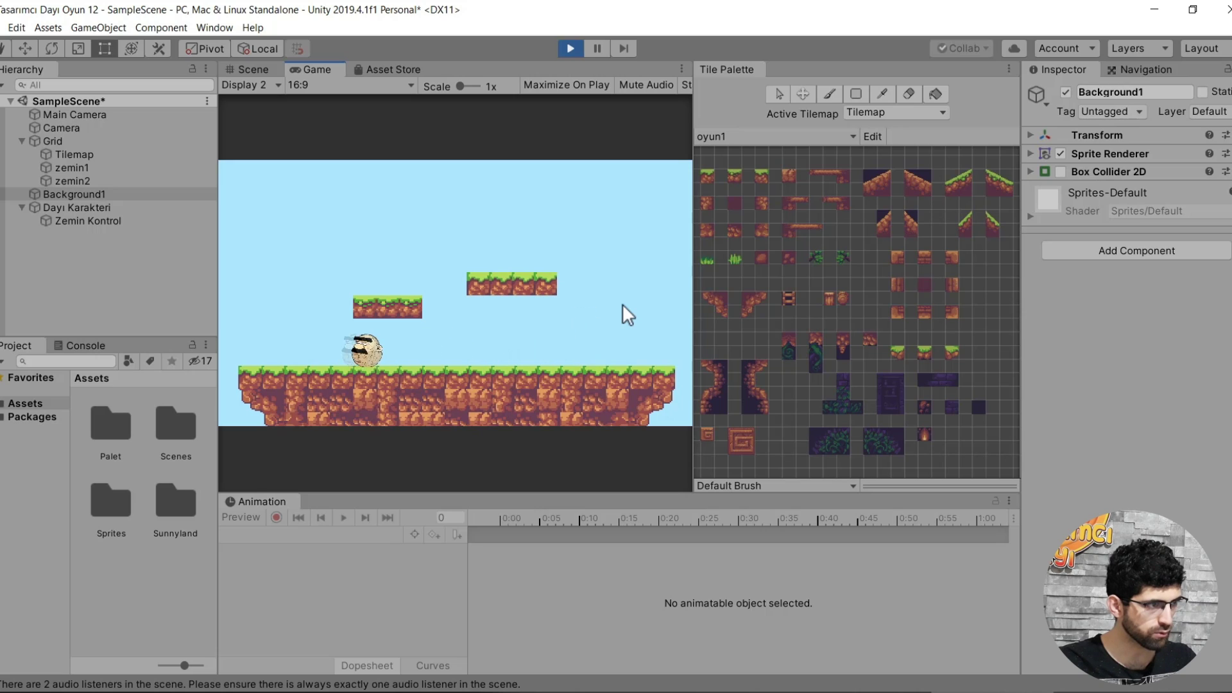
{"action": "key", "text": "space"}
{"action": "key", "text": "Right"}
{"action": "key", "text": "space"}
{"action": "key", "text": "Left"}
{"action": "key", "text": "Right"}
{"action": "key", "text": "Left"}
{"action": "key", "text": "Right"}
{"action": "key", "text": "Left"}
{"action": "left_click", "coordinate": [571, 48]}
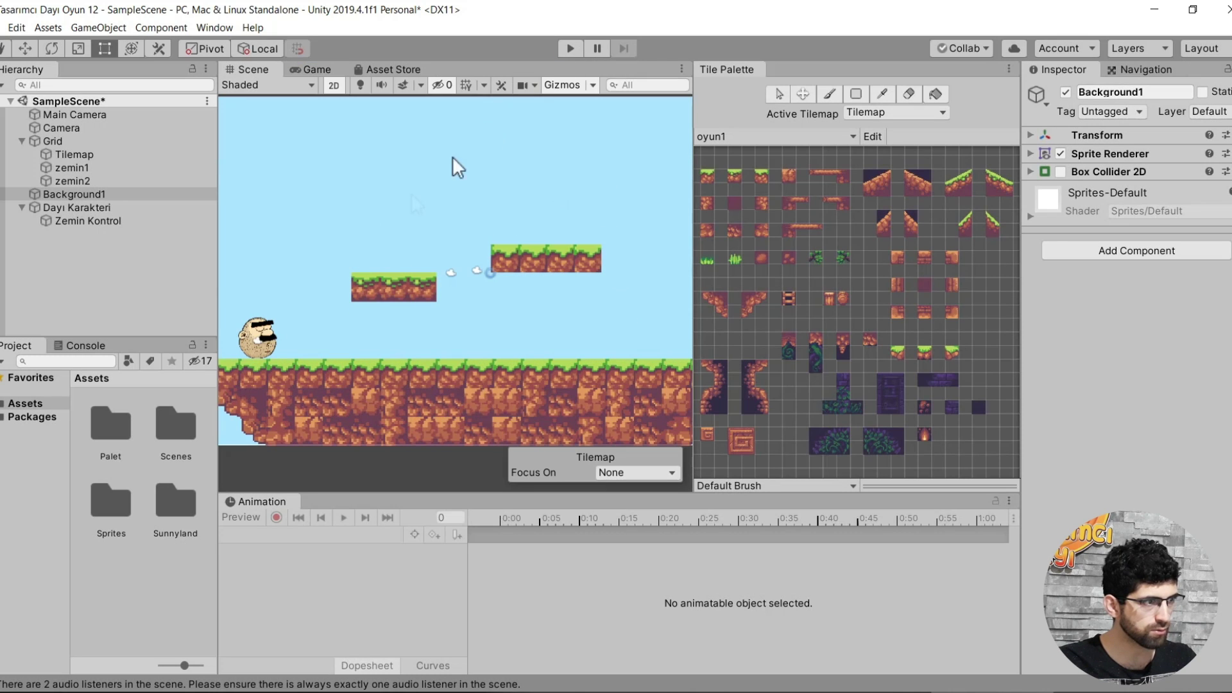
Select Dayı Karakteri and play-test its running and jumping at the current Gravity Scale 15.
{"action": "left_click", "coordinate": [250, 340]}
{"action": "left_click", "coordinate": [1163, 362]}
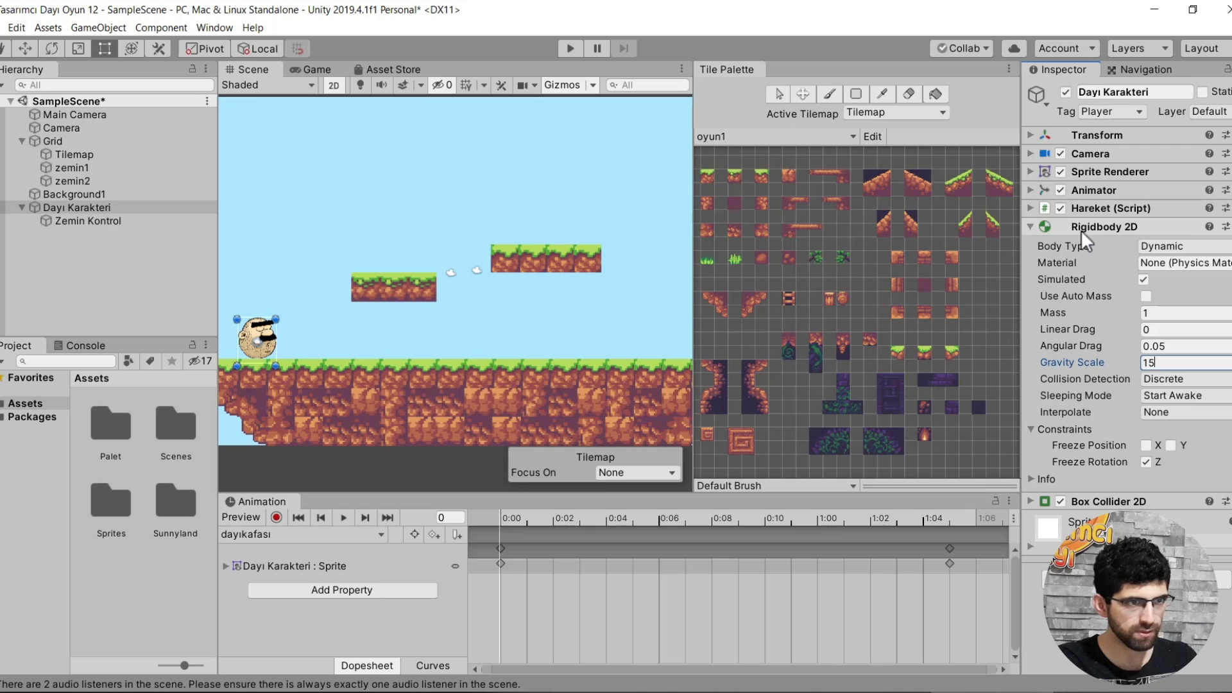
{"action": "left_click", "coordinate": [570, 49]}
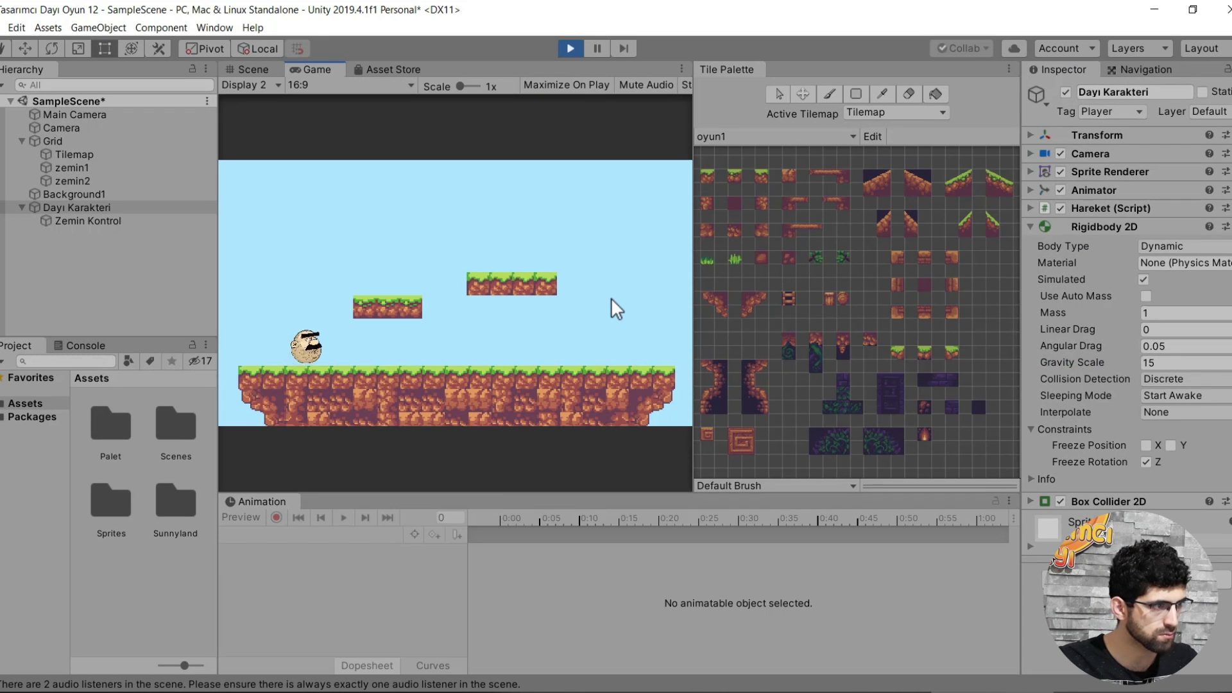
{"action": "key", "text": "Left"}
{"action": "key", "text": "space"}
{"action": "key", "text": "Right"}
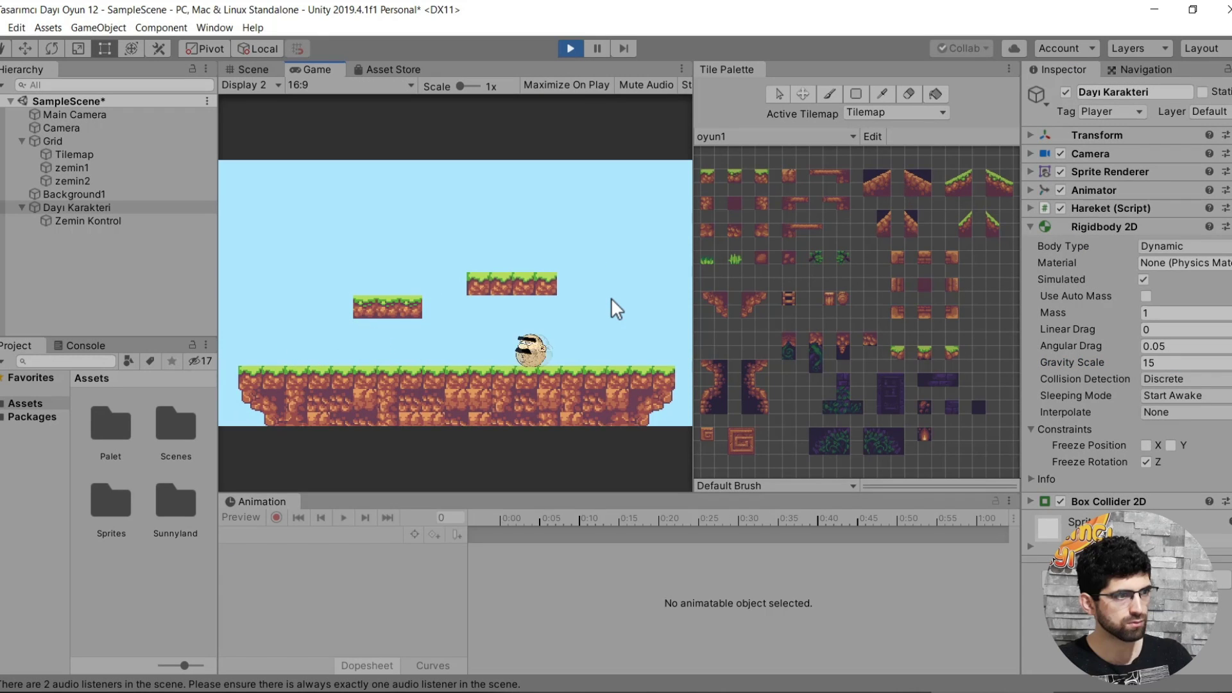
{"action": "key", "text": "Left"}
{"action": "left_click", "coordinate": [571, 48]}
Set Rigidbody 2D Gravity Scale to 10 and test jumping between the two platforms.
{"action": "double_click", "coordinate": [1184, 363]}
{"action": "type", "text": "10"}
{"action": "left_click", "coordinate": [571, 48]}
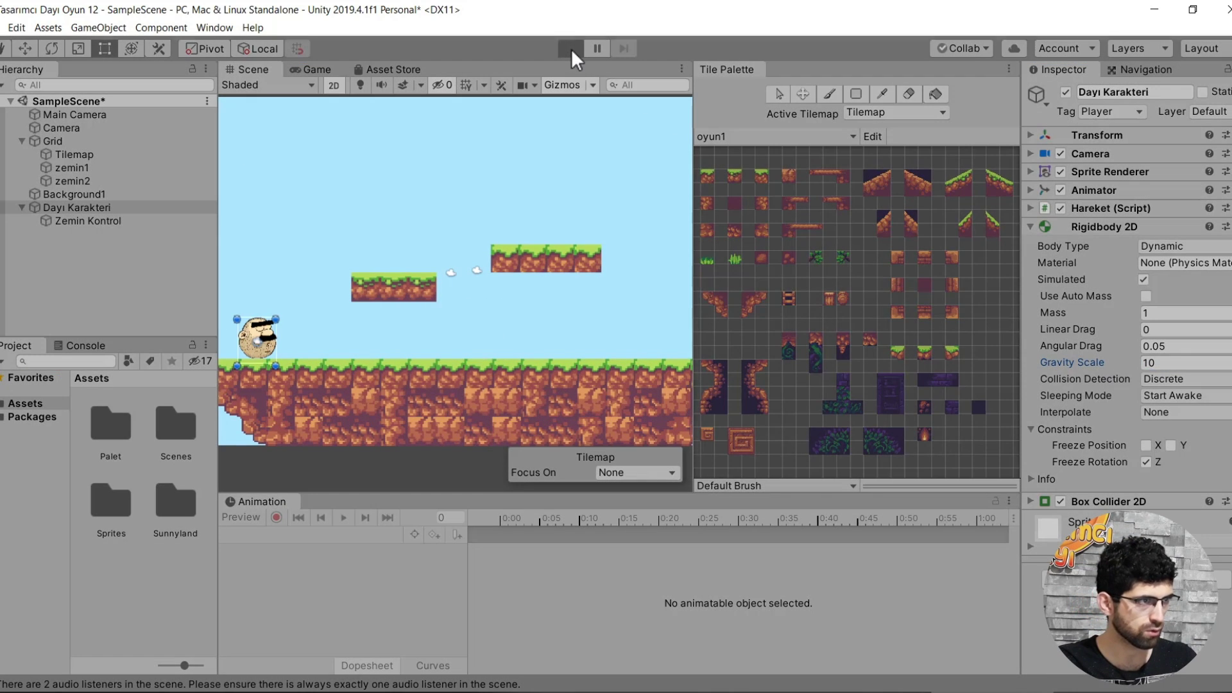
{"action": "key", "text": "space"}
{"action": "key", "text": "Right"}
{"action": "key", "text": "space"}
{"action": "key", "text": "space"}
{"action": "key", "text": "Left"}
{"action": "key", "text": "space"}
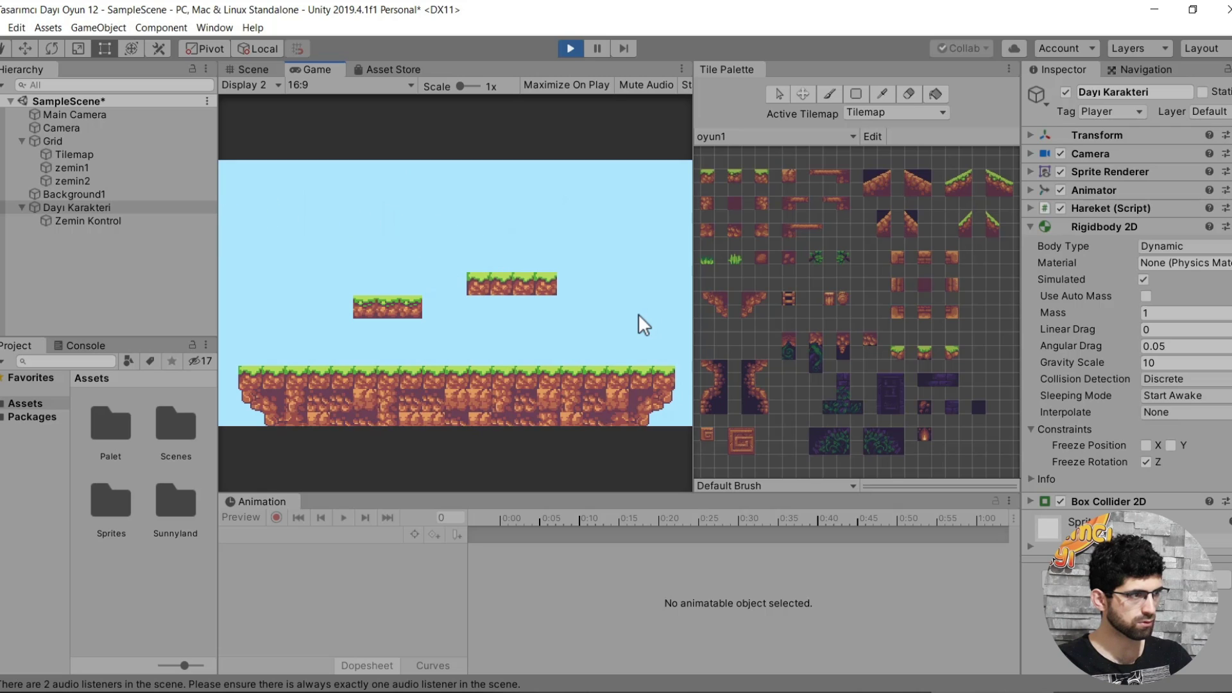
{"action": "left_click", "coordinate": [570, 49]}
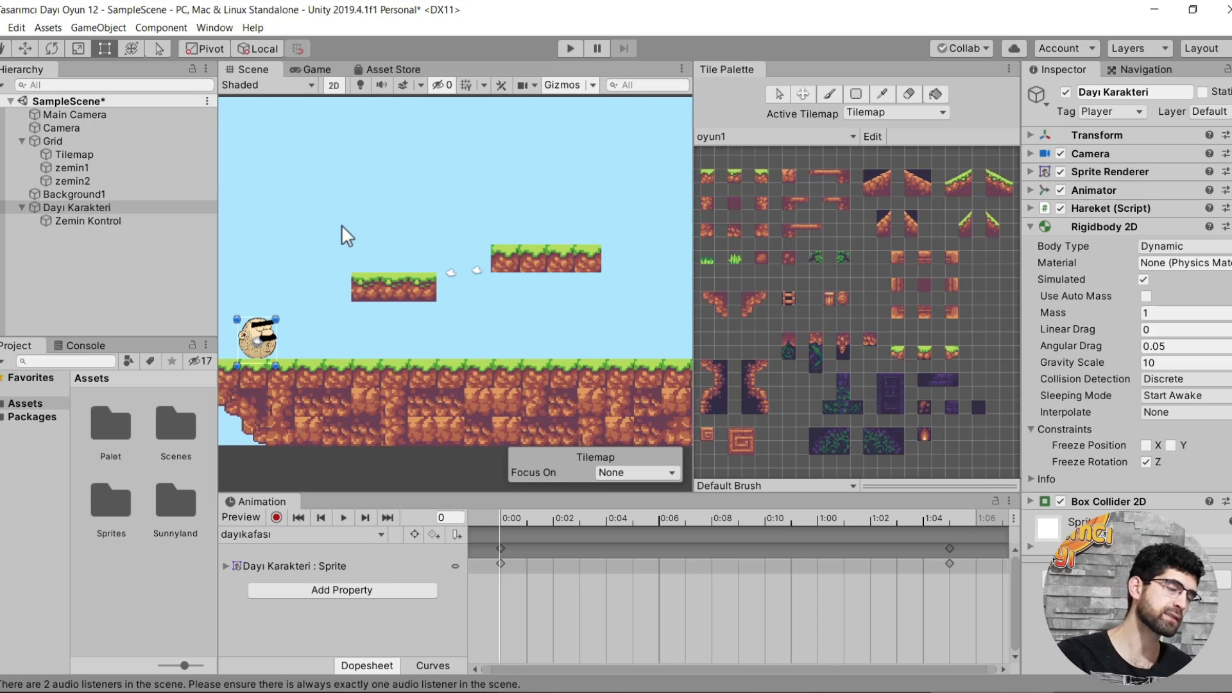
Play again from the Game view, running right, then frame the character in the Scene view and stop.
{"action": "left_click", "coordinate": [321, 70]}
{"action": "left_click", "coordinate": [569, 48]}
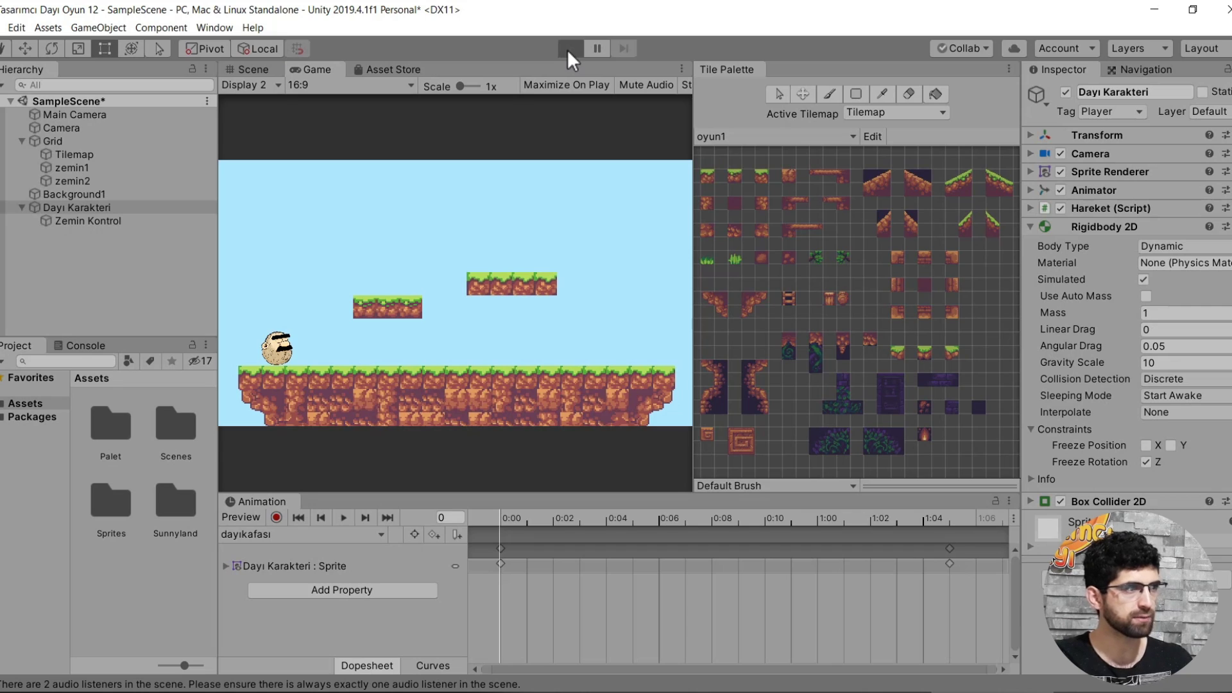
{"action": "key", "text": "Right"}
{"action": "key", "text": "Right"}
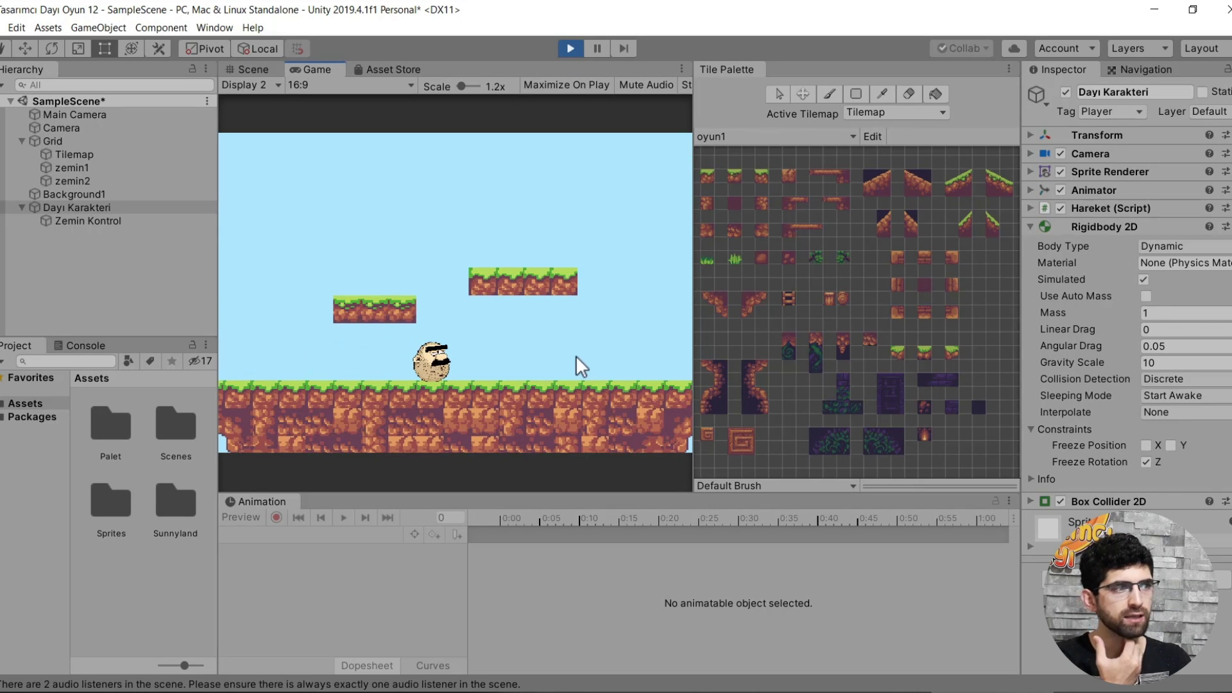
{"action": "left_click", "coordinate": [247, 70]}
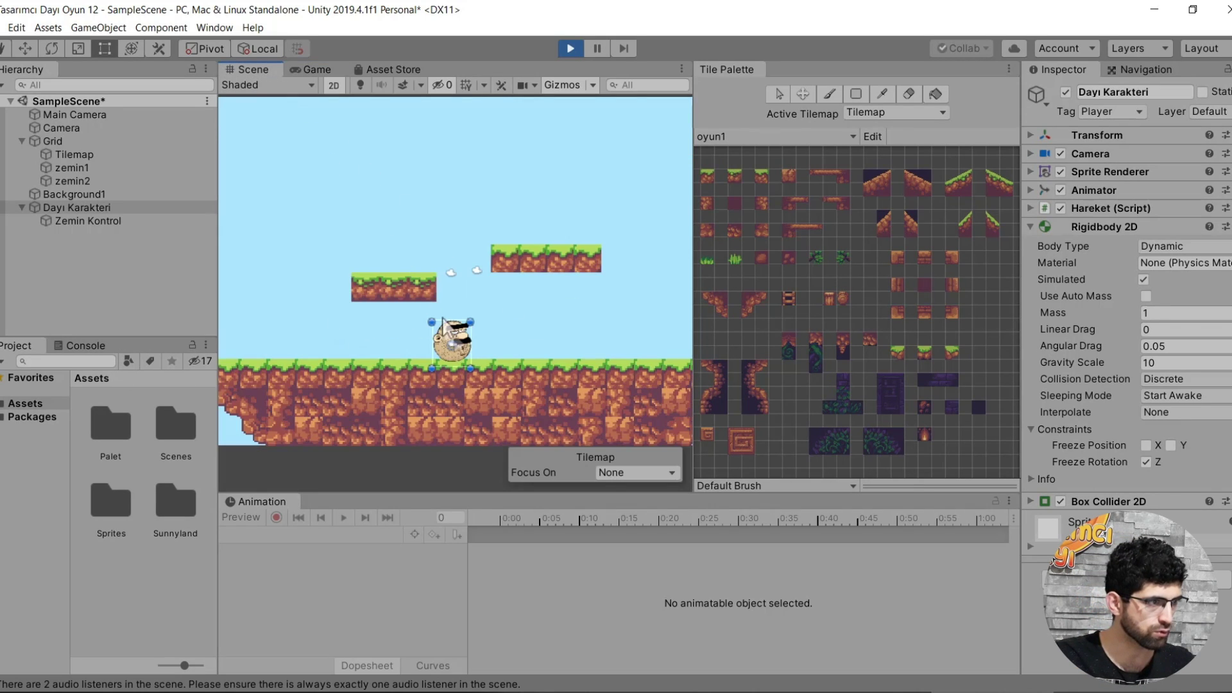
{"action": "key", "text": "f"}
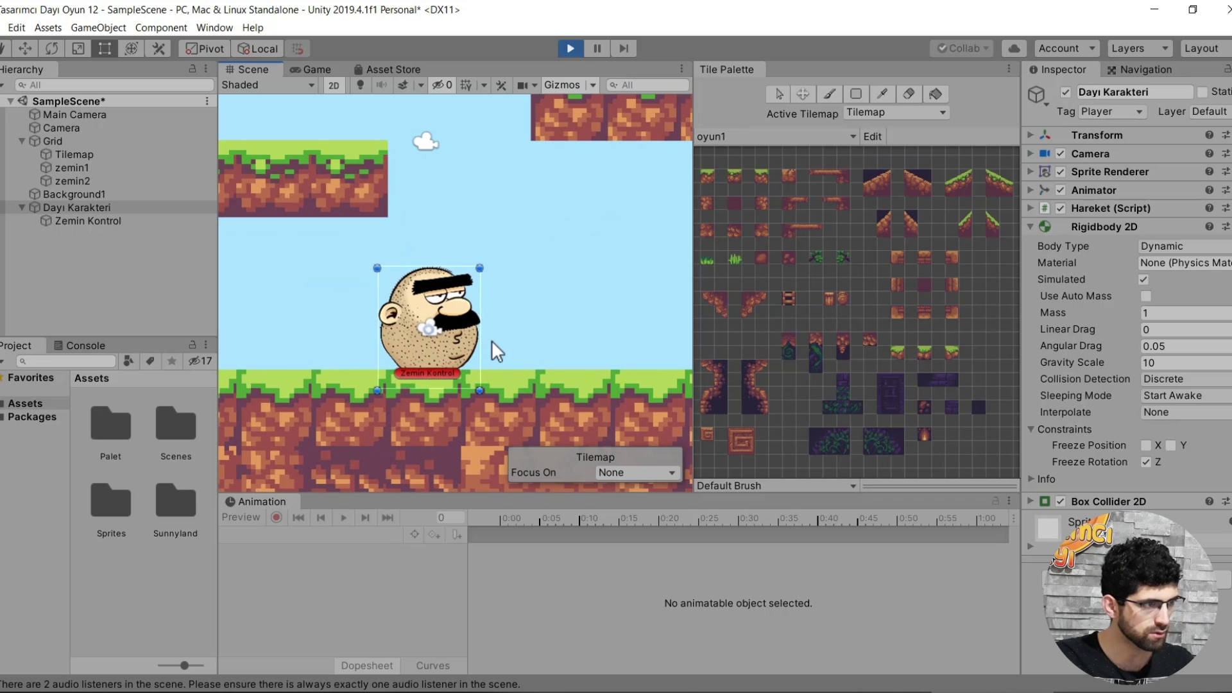
{"action": "left_click", "coordinate": [571, 47]}
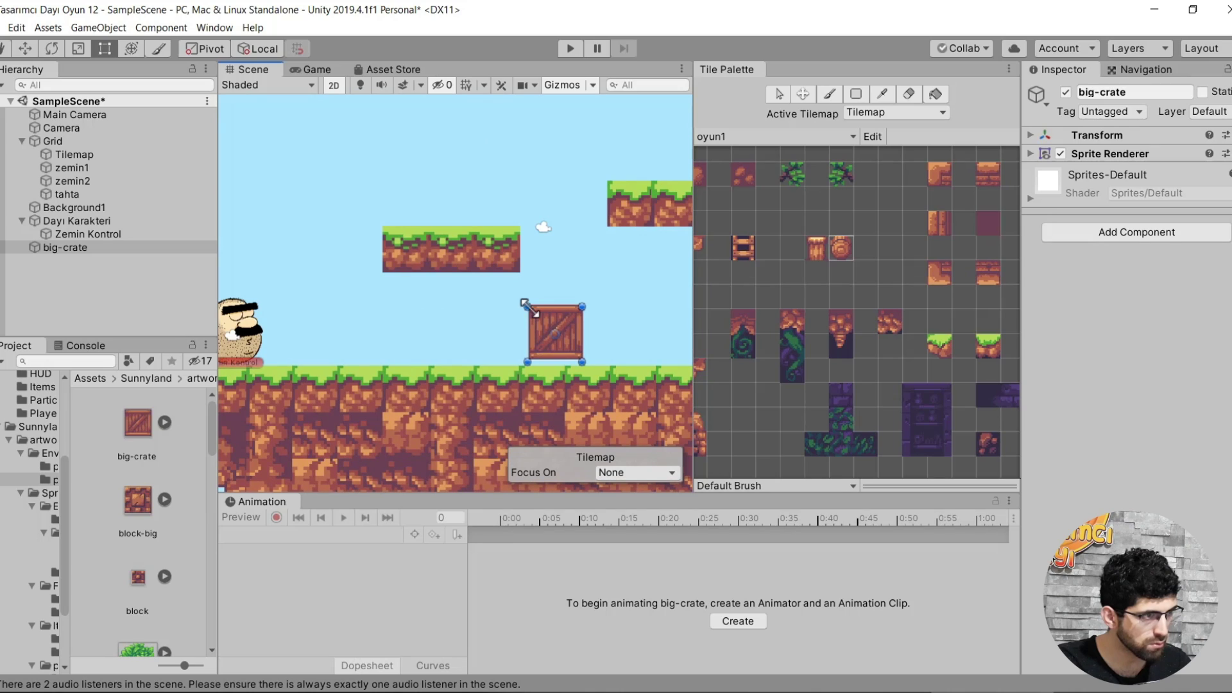
Scale up big-crate, add Box Collider 2D and Rigidbody 2D with Gravity Scale 15, then enter play mode.
{"action": "left_click_drag", "start_coordinate": [528, 308], "coordinate": [512, 292]}
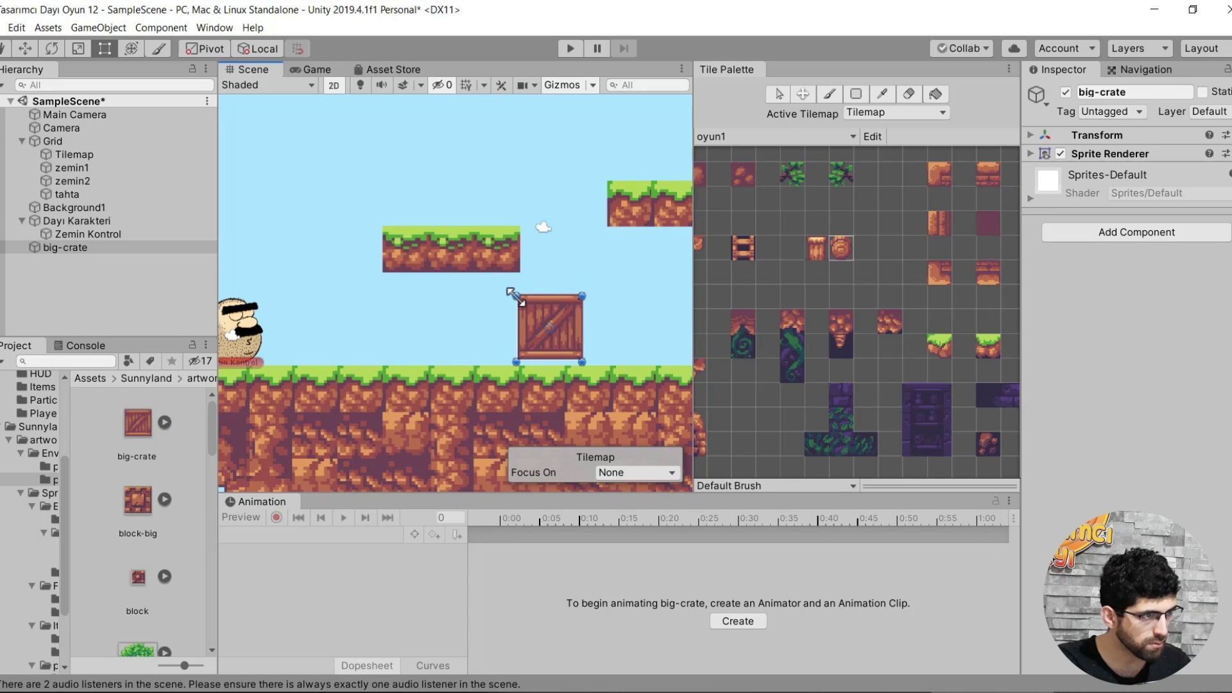
{"action": "left_click", "coordinate": [1104, 308]}
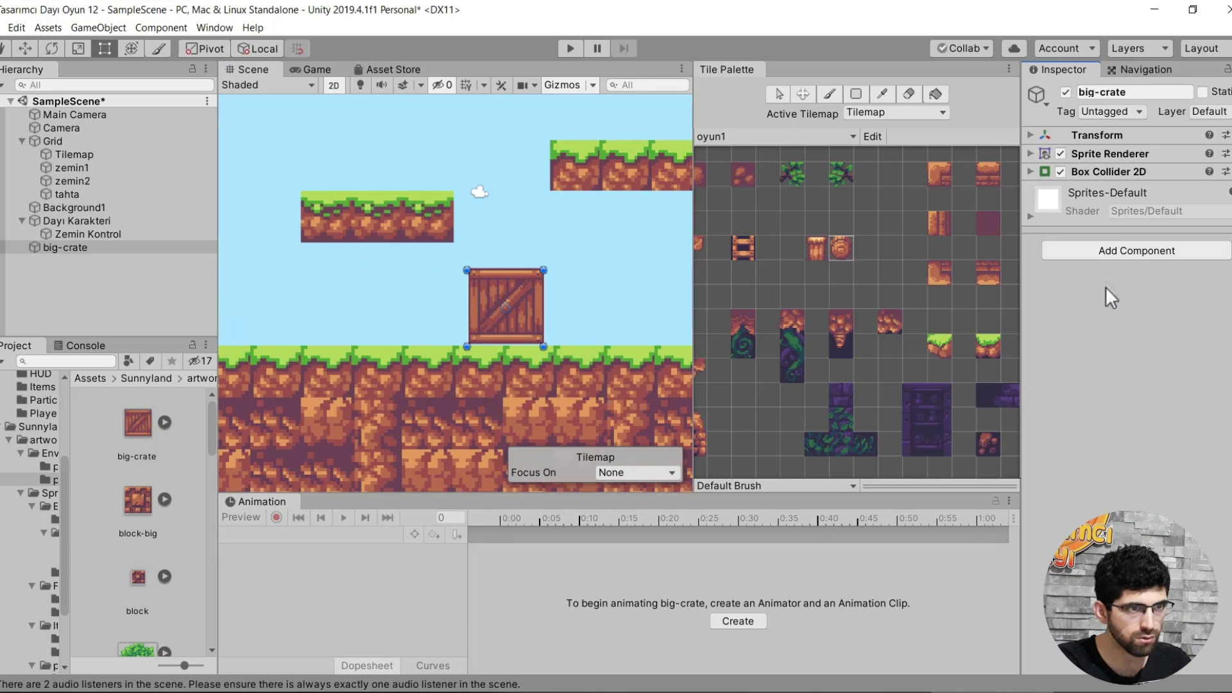
{"action": "left_click", "coordinate": [1107, 253]}
{"action": "type", "text": "rigi"}
{"action": "left_click", "coordinate": [1079, 325]}
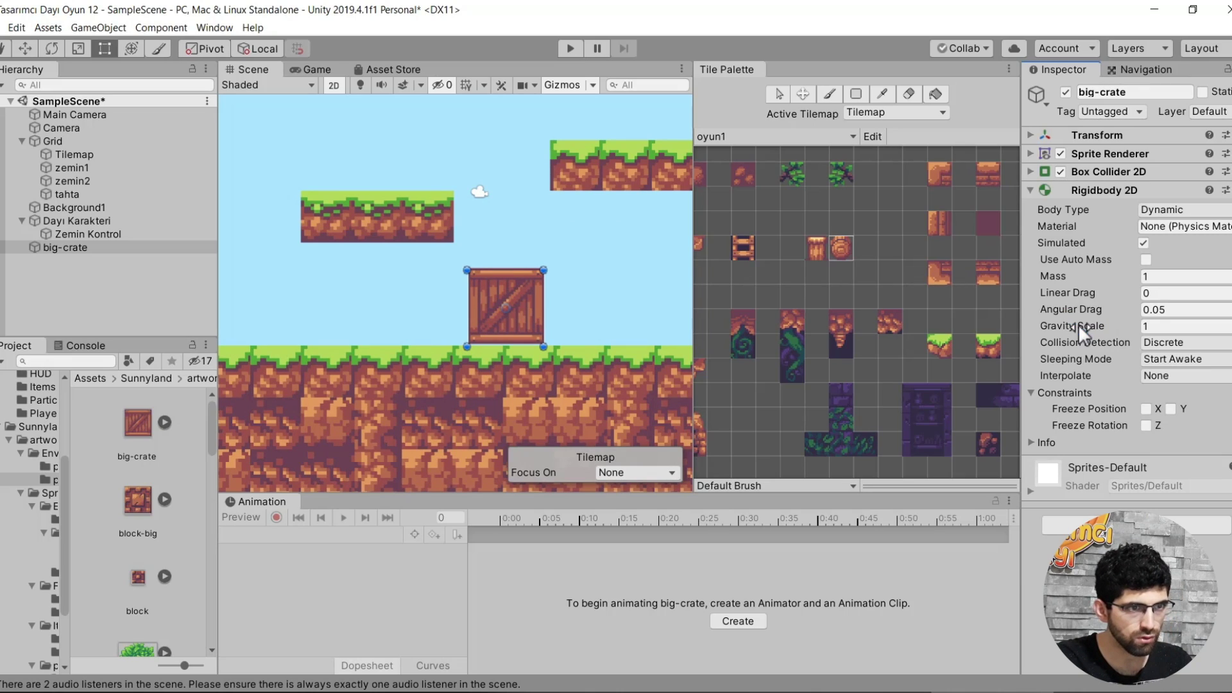
{"action": "left_click", "coordinate": [1181, 326]}
{"action": "type", "text": "15"}
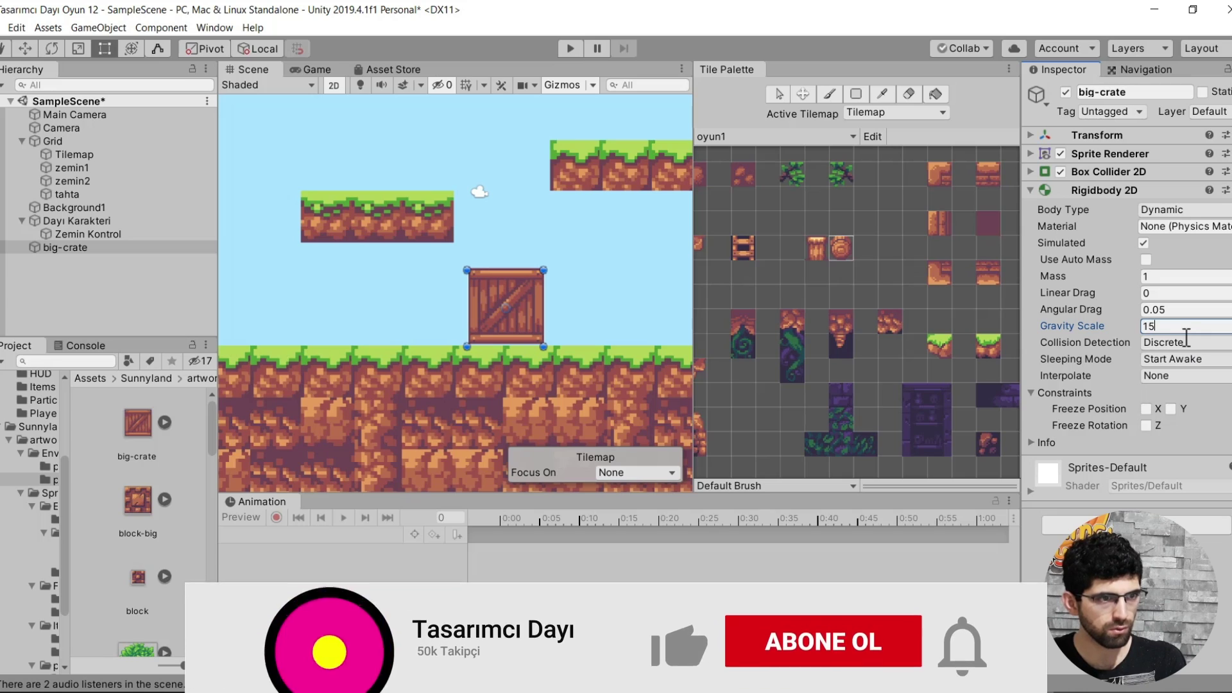
{"action": "left_click", "coordinate": [571, 49]}
Walk the character into the crate, pushing it right and then left along the ground.
{"action": "key", "text": "Right"}
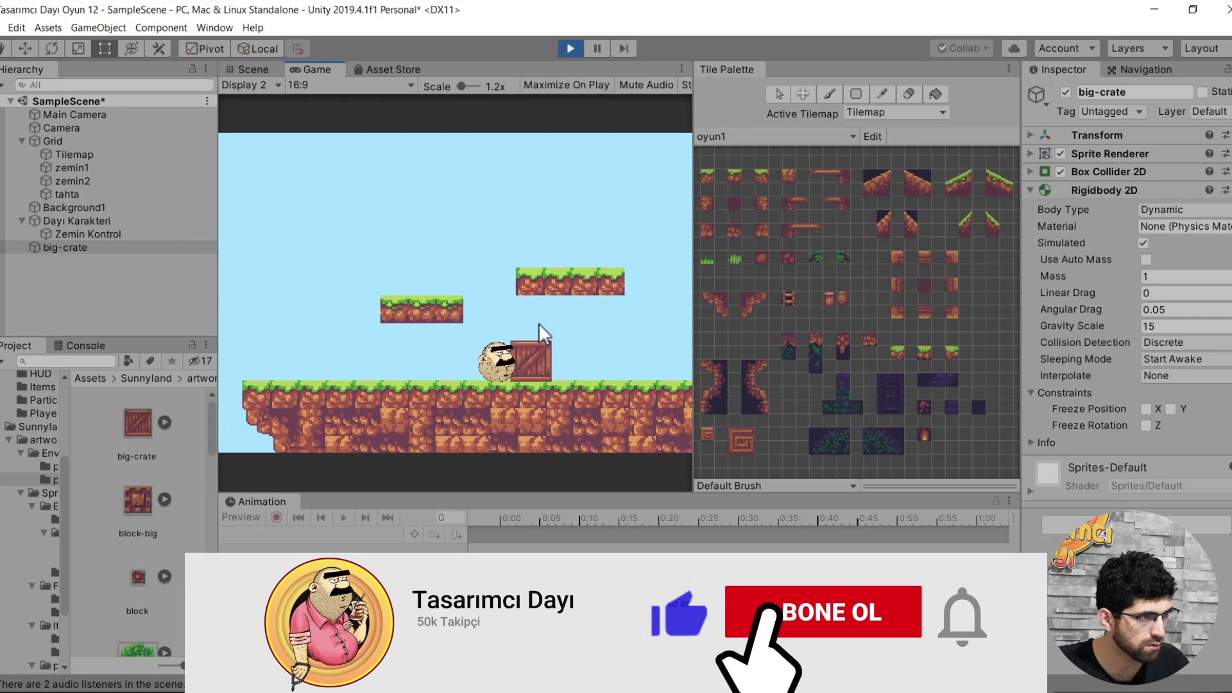
{"action": "key", "text": "Right"}
{"action": "key", "text": "Left"}
{"action": "key", "text": "Left"}
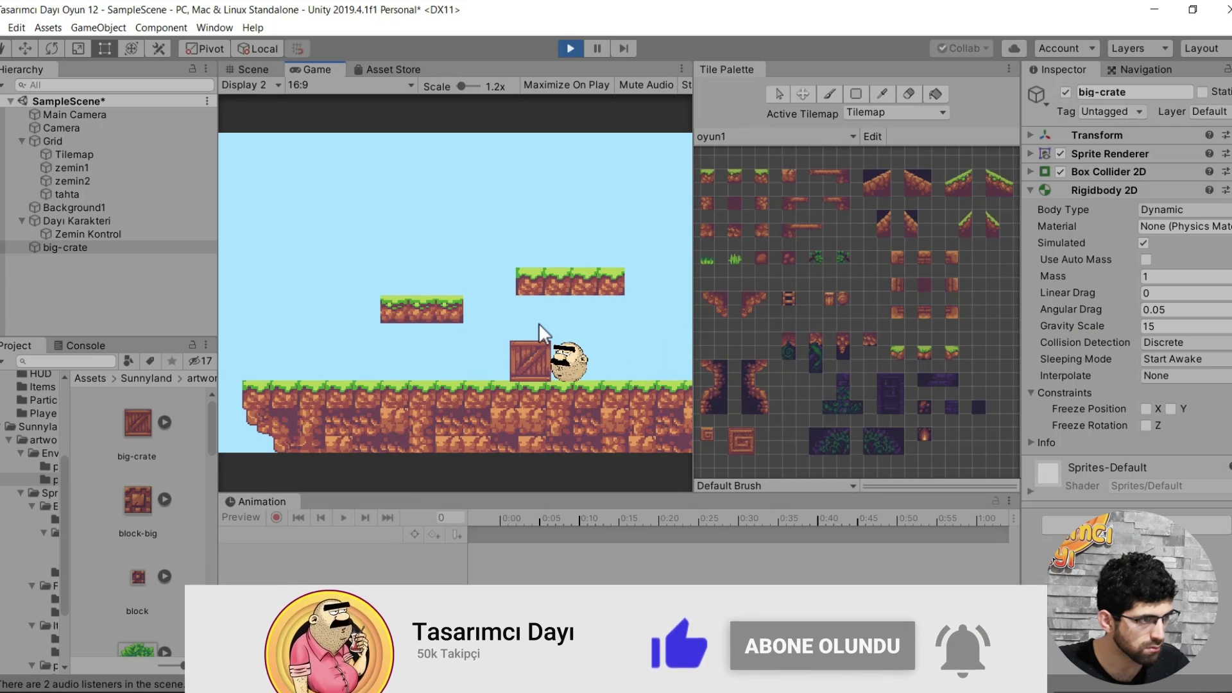
{"action": "key", "text": "Left"}
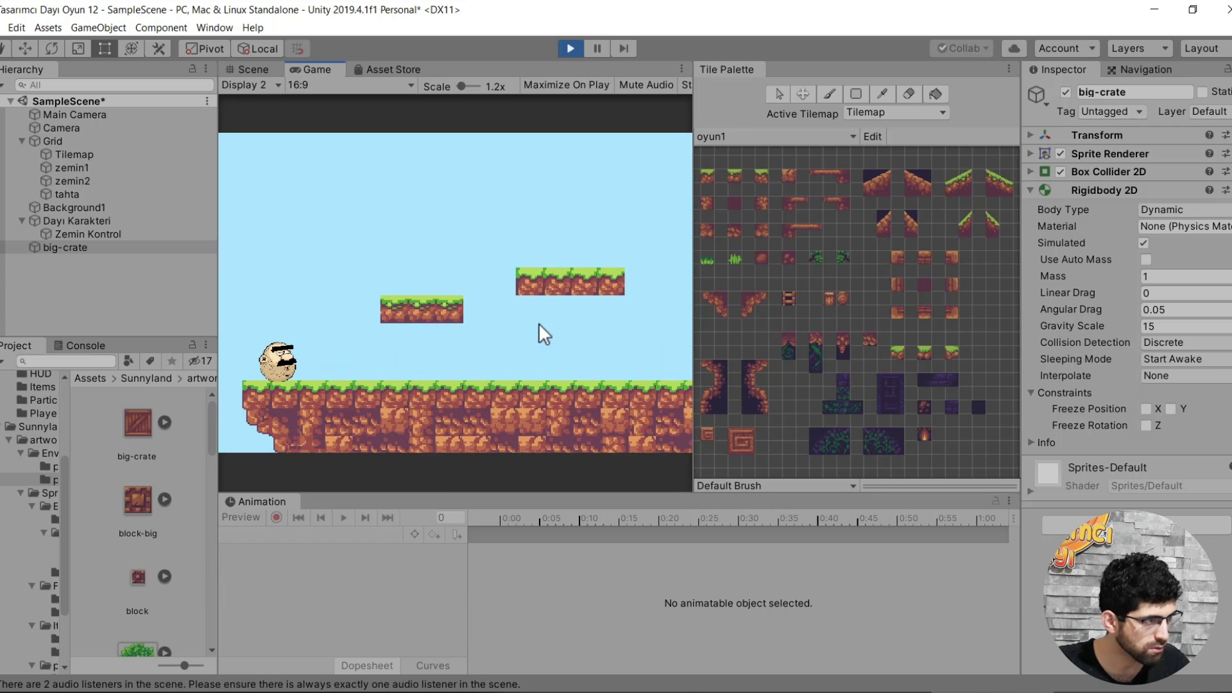
Stop play, duplicate big-crate and drag the copy onto the upper-right platform.
{"action": "key", "text": "ctrl+p"}
{"action": "key", "text": "ctrl+d"}
{"action": "mouse_move", "coordinate": [503, 293]}
{"action": "left_mouse_down"}
{"action": "mouse_move", "coordinate": [449, 203]}
{"action": "mouse_move", "coordinate": [618, 172]}
{"action": "left_mouse_up"}
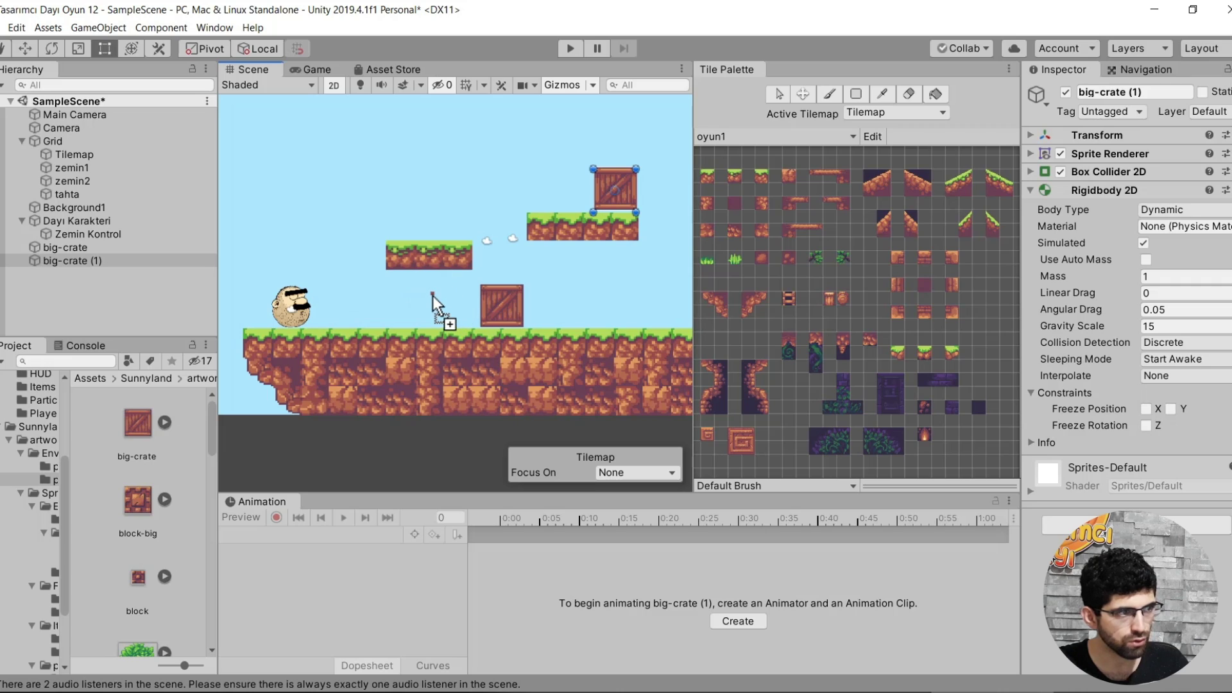
Undo an accidentally dropped extra crate, then start play mode with Ctrl+P to test both crates.
{"action": "left_click_drag", "start_coordinate": [376, 263], "coordinate": [432, 295]}
{"action": "key", "text": "ctrl+z"}
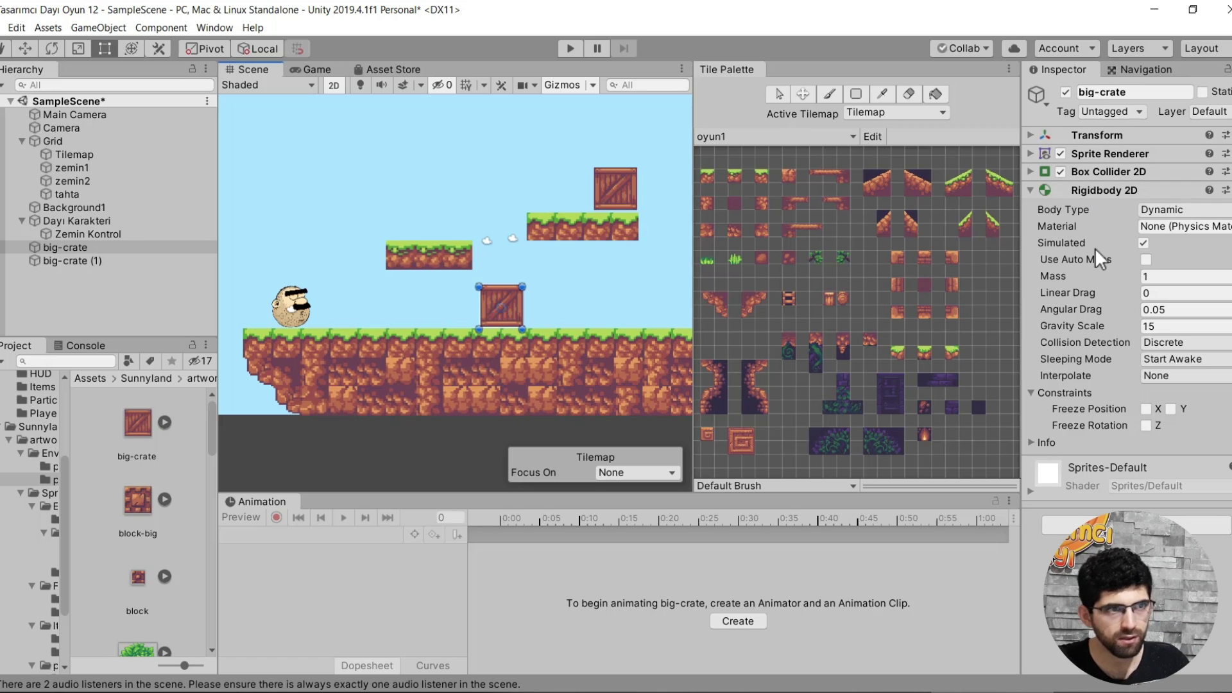
{"action": "mouse_move", "coordinate": [1096, 251]}
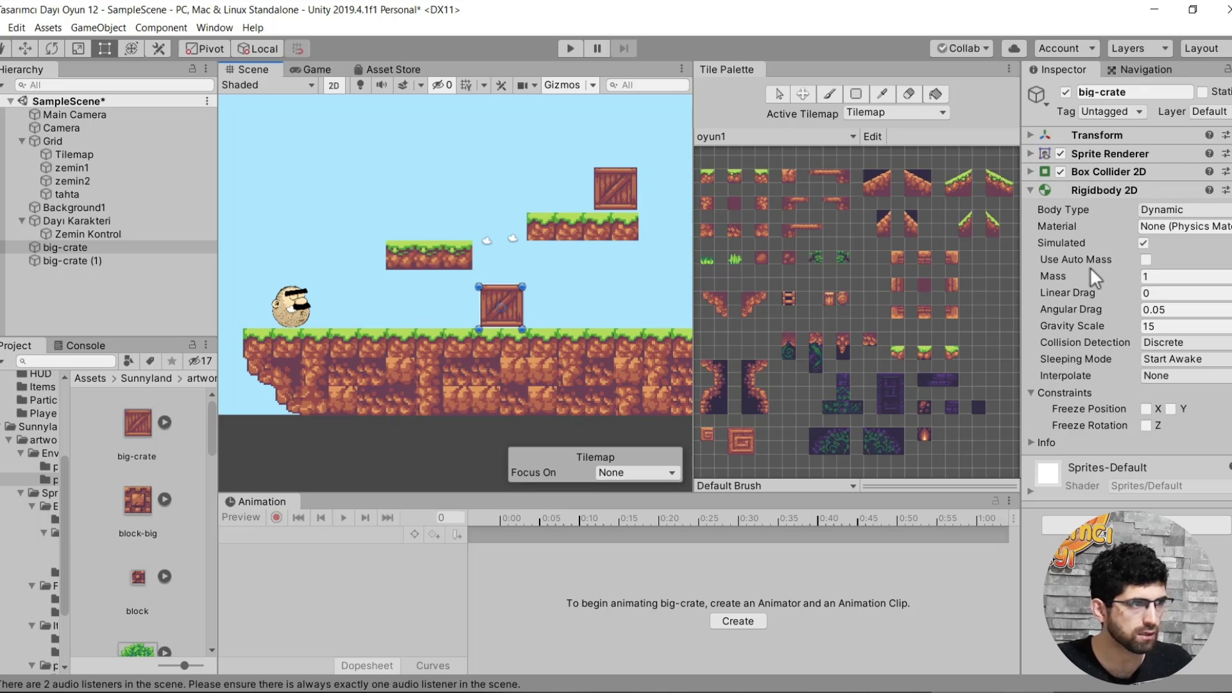
{"action": "key", "text": "ctrl+p"}
{"action": "scroll", "coordinate": [458, 251], "scroll_direction": "down", "scroll_amount": 1}
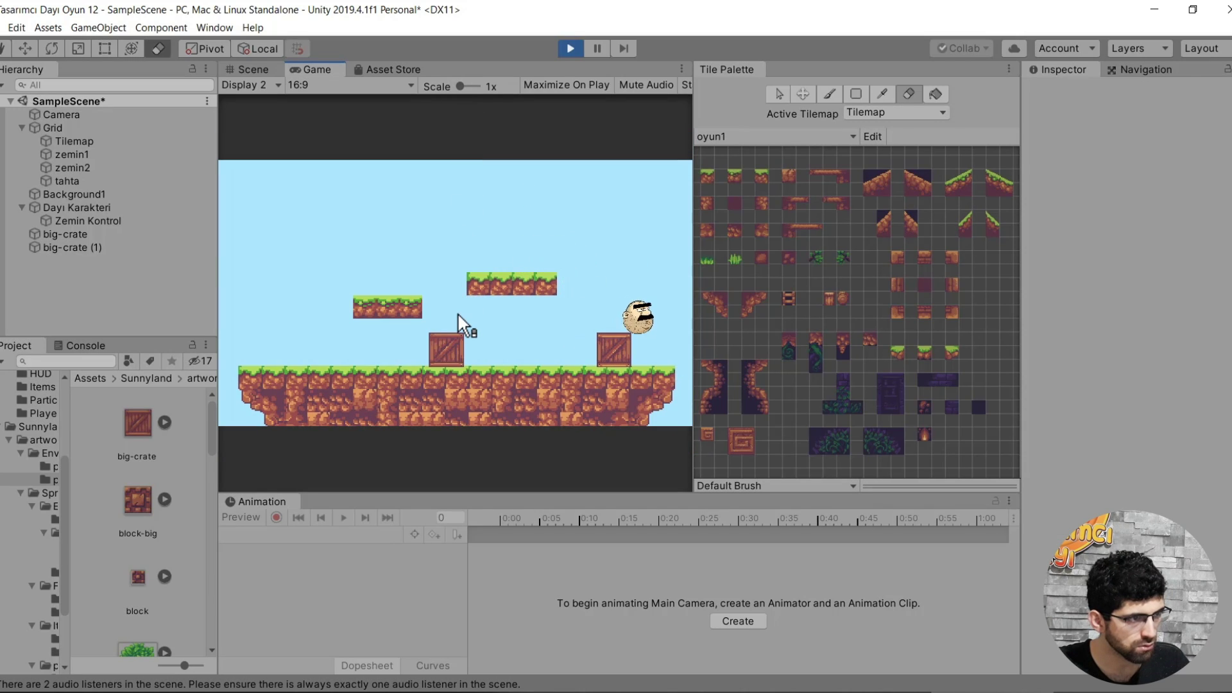
Push the right crate left against the other crate, then stop play mode.
{"action": "key", "text": "Left"}
{"action": "key", "text": "Left"}
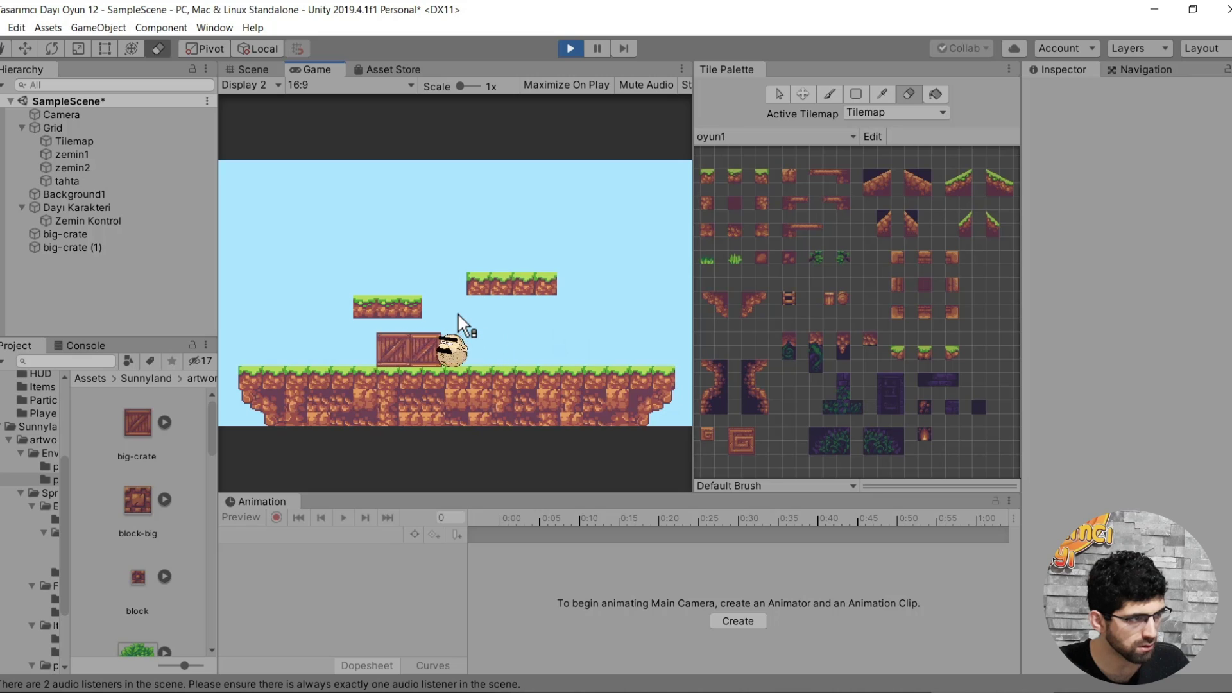
{"action": "left_click", "coordinate": [570, 49]}
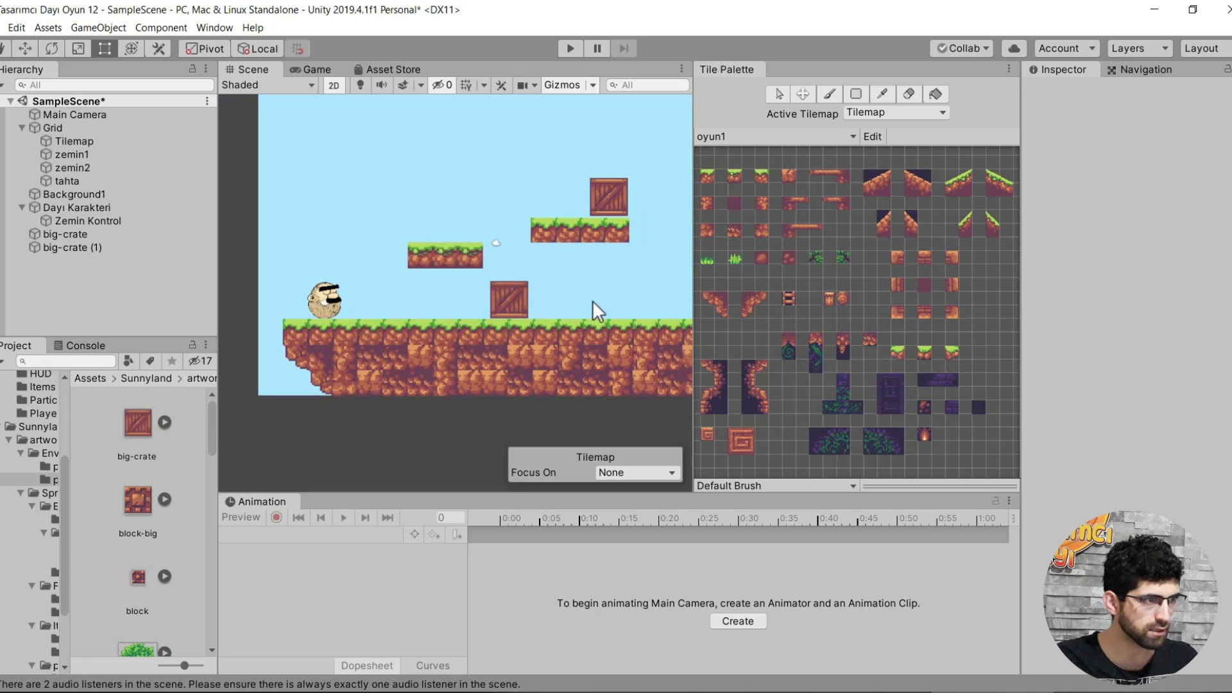
Stack big-crate (1) onto big-crate with the Move tool and duplicate it into a crate tower.
{"action": "middle_click_drag", "start_coordinate": [592, 300], "coordinate": [512, 315]}
{"action": "left_click", "coordinate": [65, 234]}
{"action": "left_click", "coordinate": [76, 247], "text": "shift"}
{"action": "left_click", "coordinate": [501, 211]}
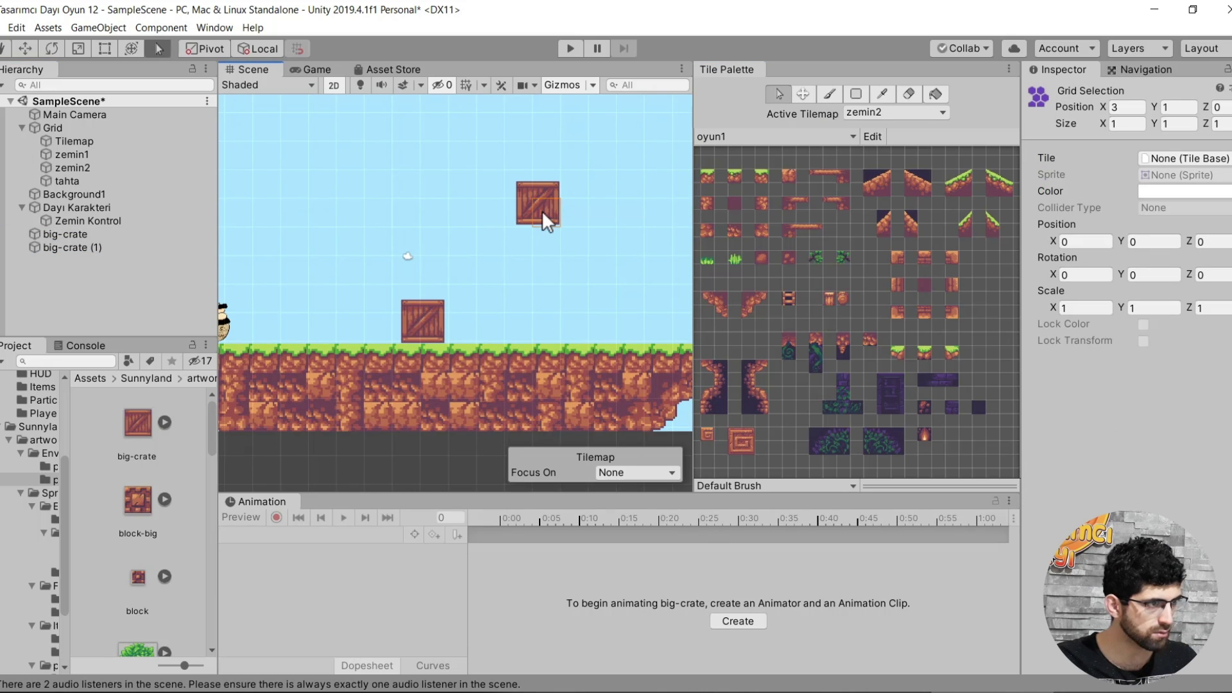
{"action": "left_click", "coordinate": [25, 48]}
{"action": "left_click_drag", "start_coordinate": [539, 200], "coordinate": [425, 272]}
{"action": "key", "text": "ctrl+d"}
{"action": "key", "text": "ctrl+d"}
{"action": "key", "text": "ctrl+d"}
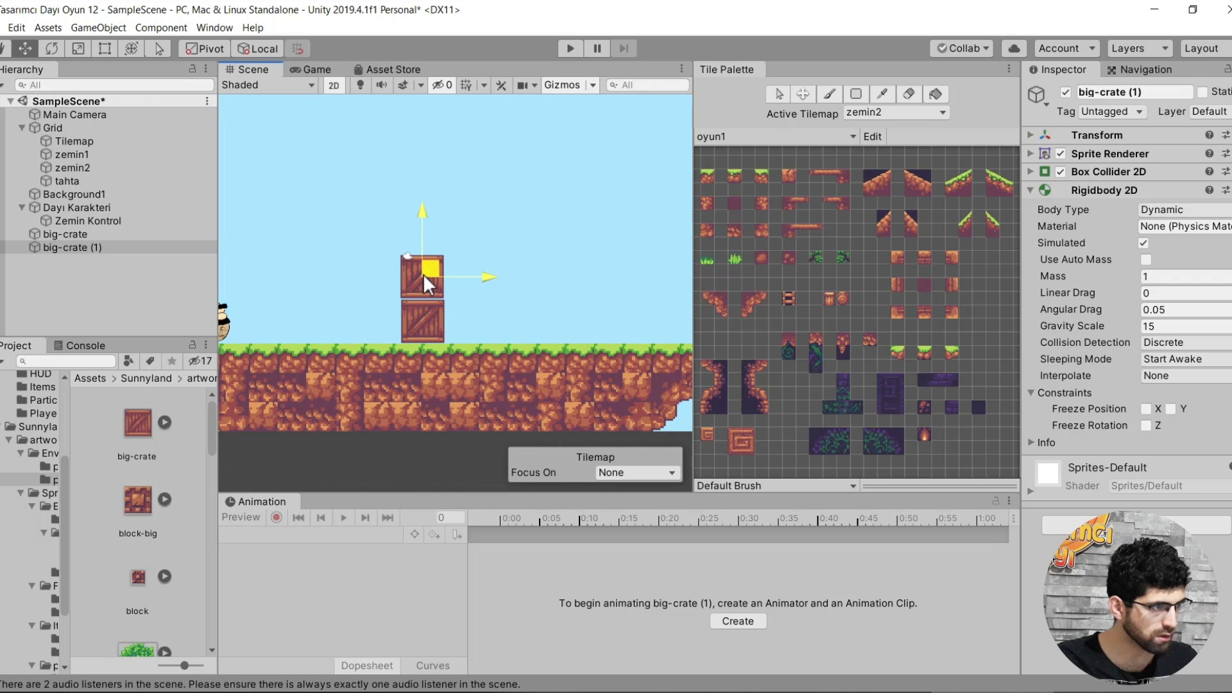
Enter play mode and run the character into the tower, pushing the crates off the right edge.
{"action": "key", "text": "ctrl+p"}
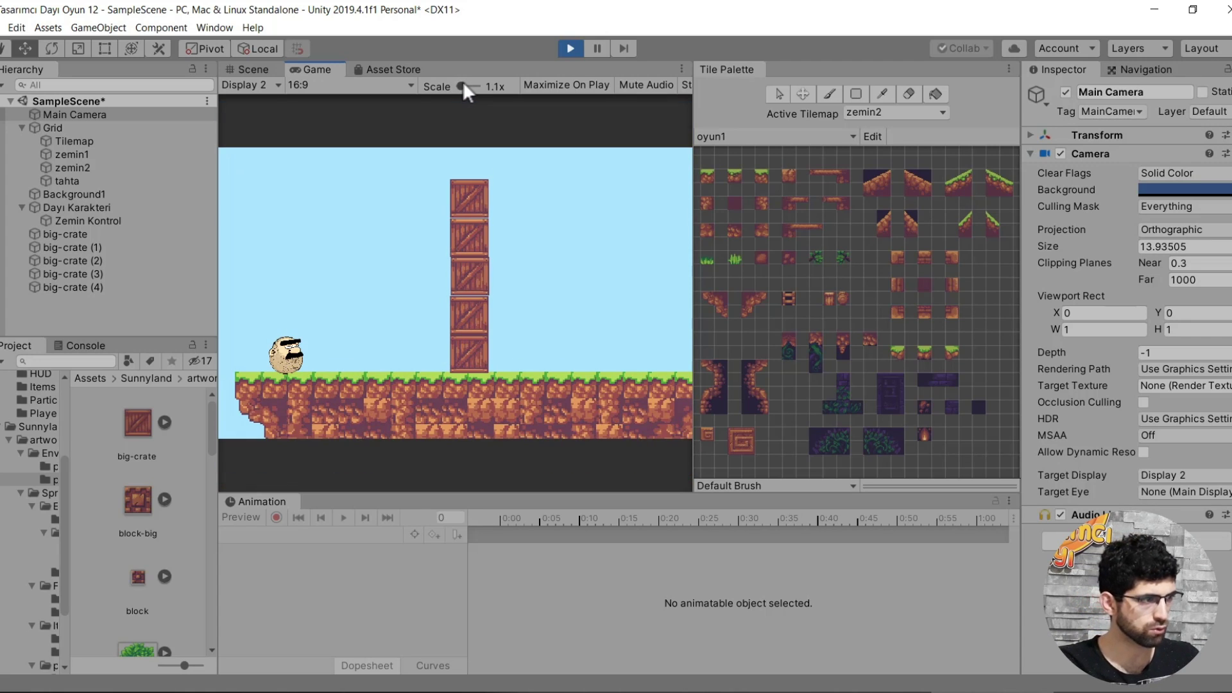
{"action": "key", "text": "Right"}
{"action": "key", "text": "Left"}
{"action": "key", "text": "Left"}
{"action": "key", "text": "Right"}
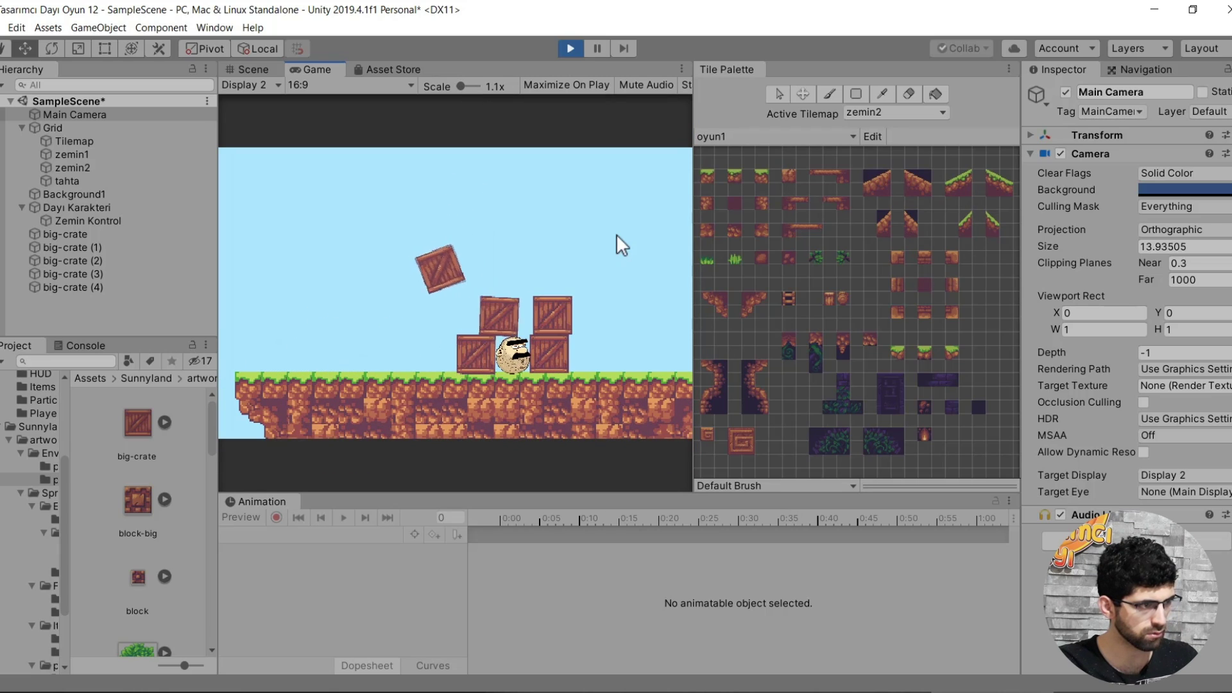
{"action": "key", "text": "Left"}
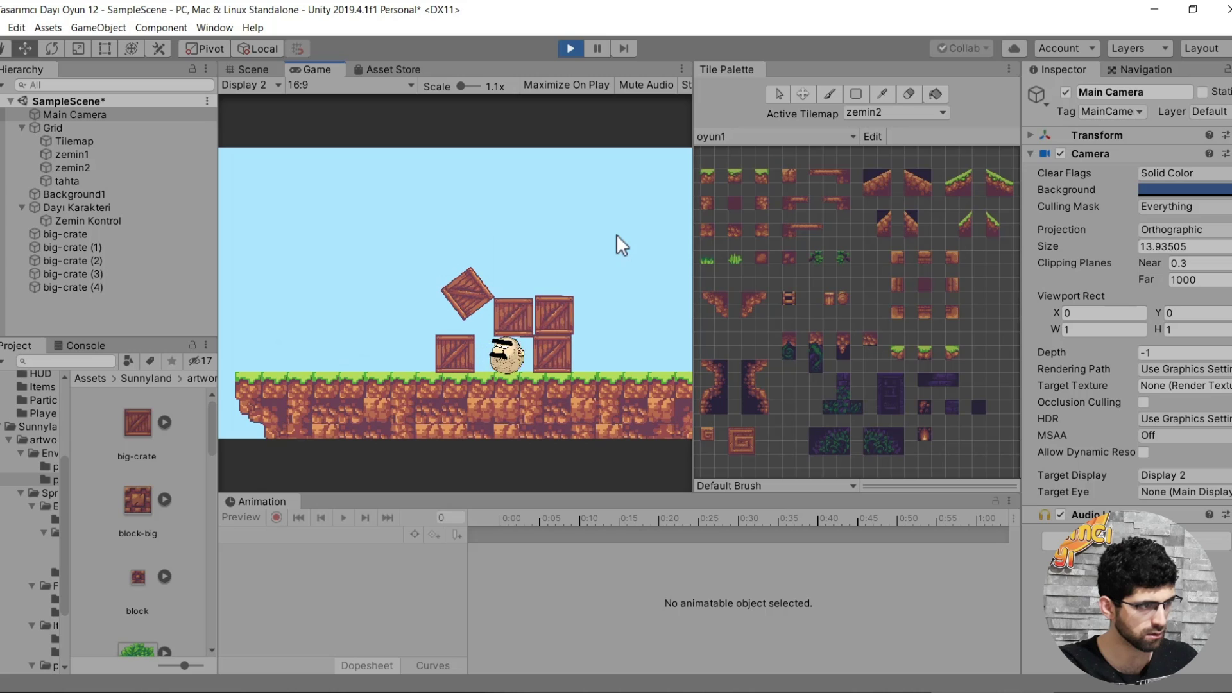
{"action": "key", "text": "Left"}
{"action": "key", "text": "Right"}
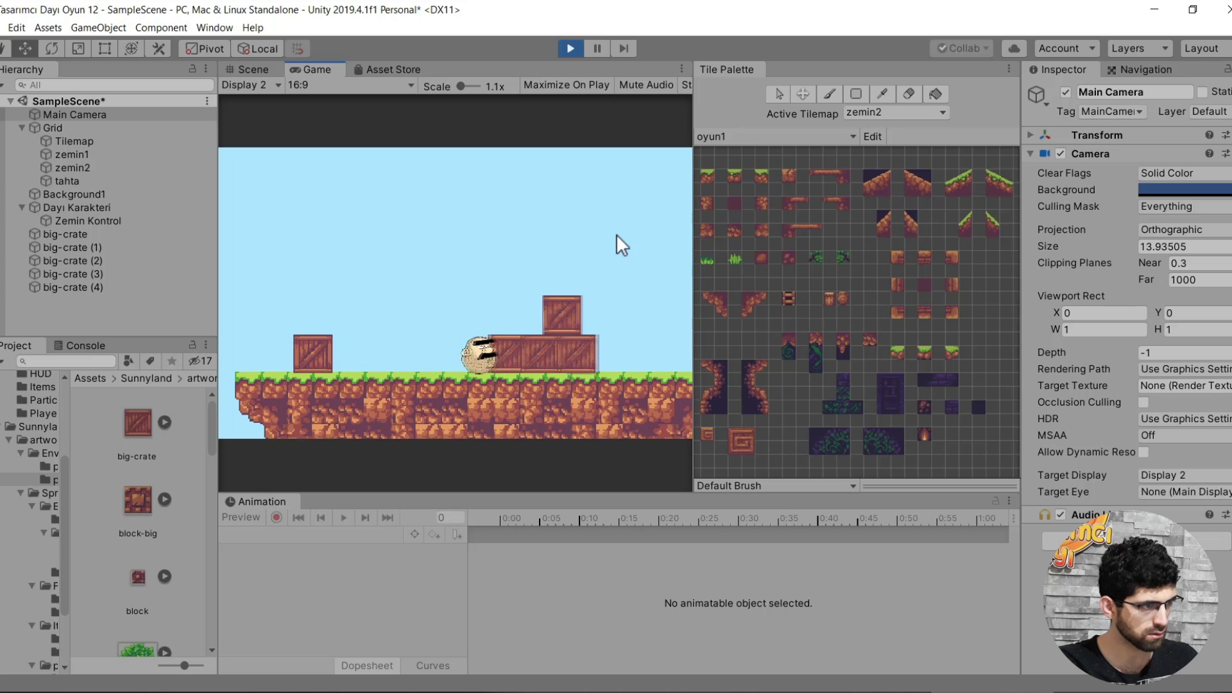
{"action": "key", "text": "Left"}
{"action": "key", "text": "Right"}
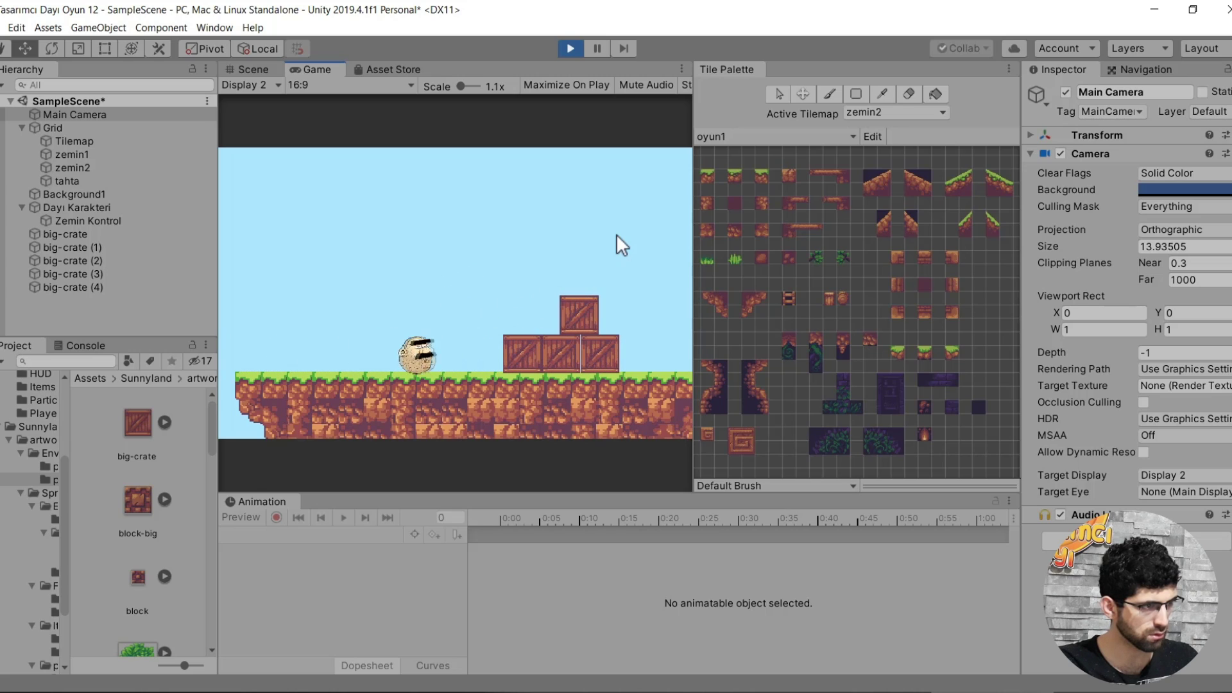
{"action": "key", "text": "Left"}
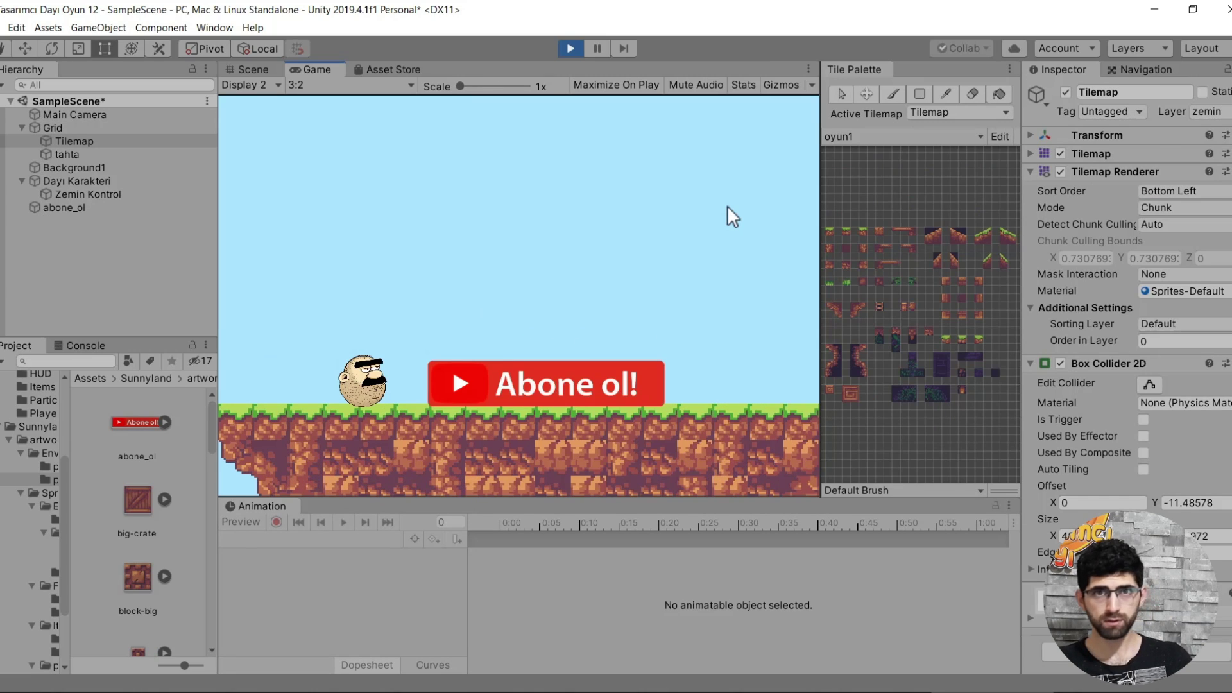
{"action": "key", "text": "Right"}
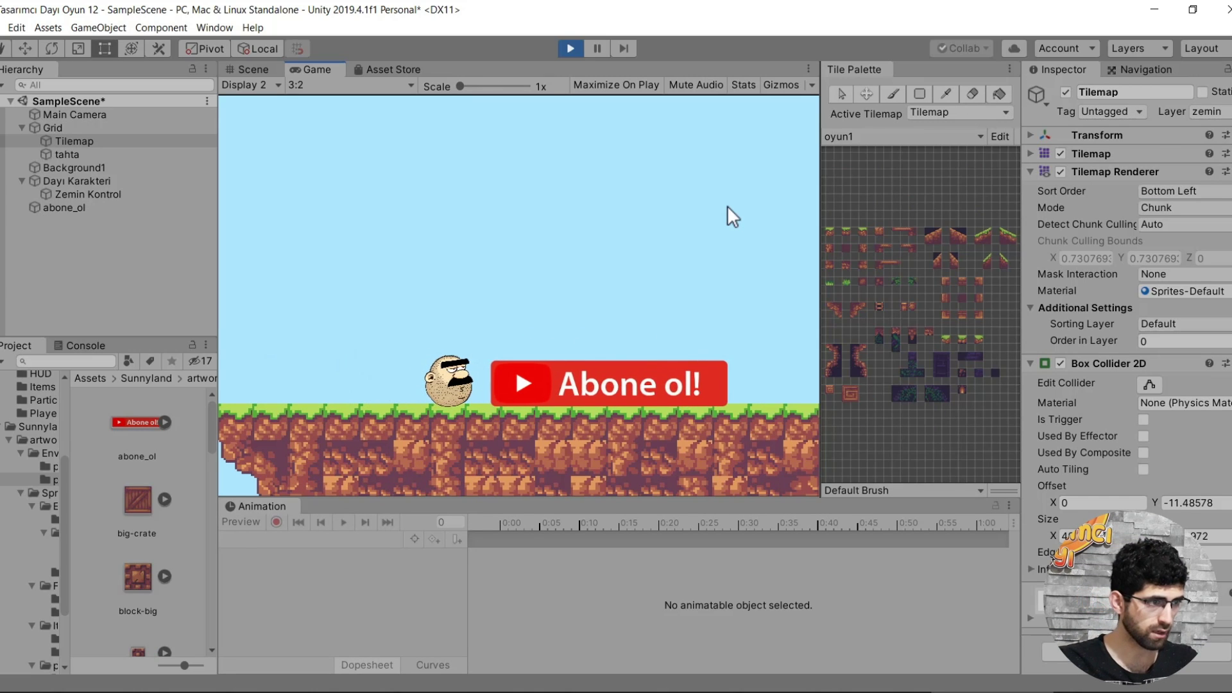
Jump the character at the Abone ol! sign, push it right, then land on its far side.
{"action": "key", "text": "space"}
{"action": "key", "text": "space"}
{"action": "key", "text": "space"}
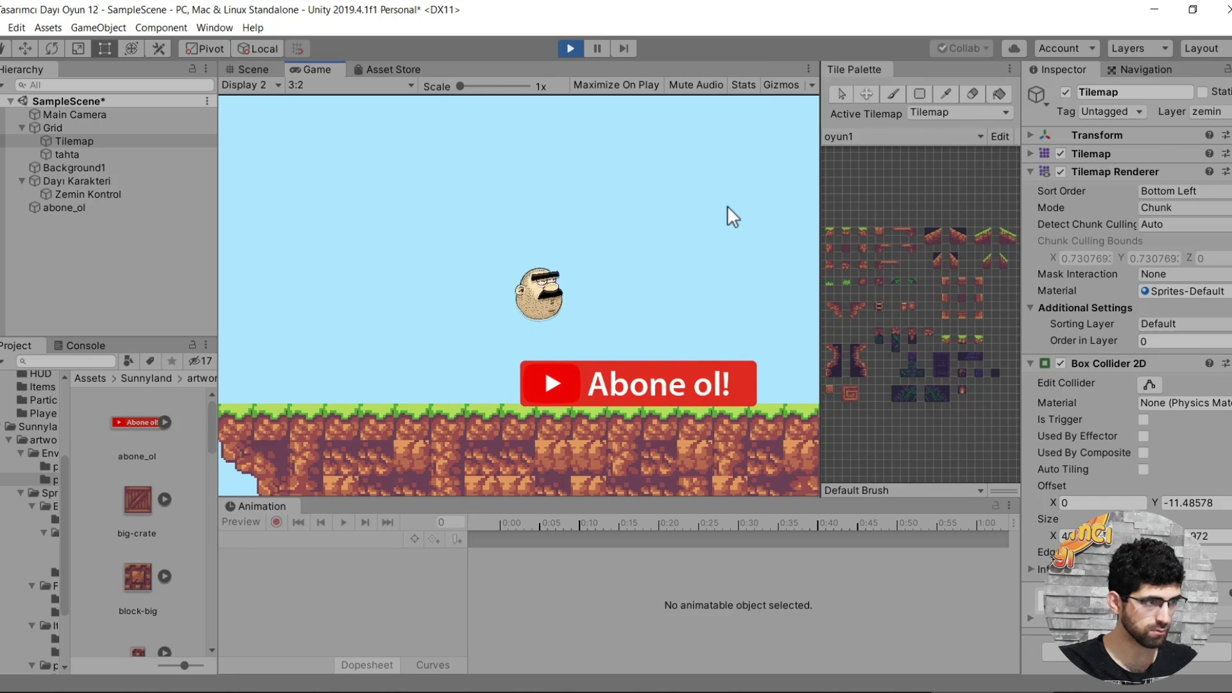
{"action": "key", "text": "space"}
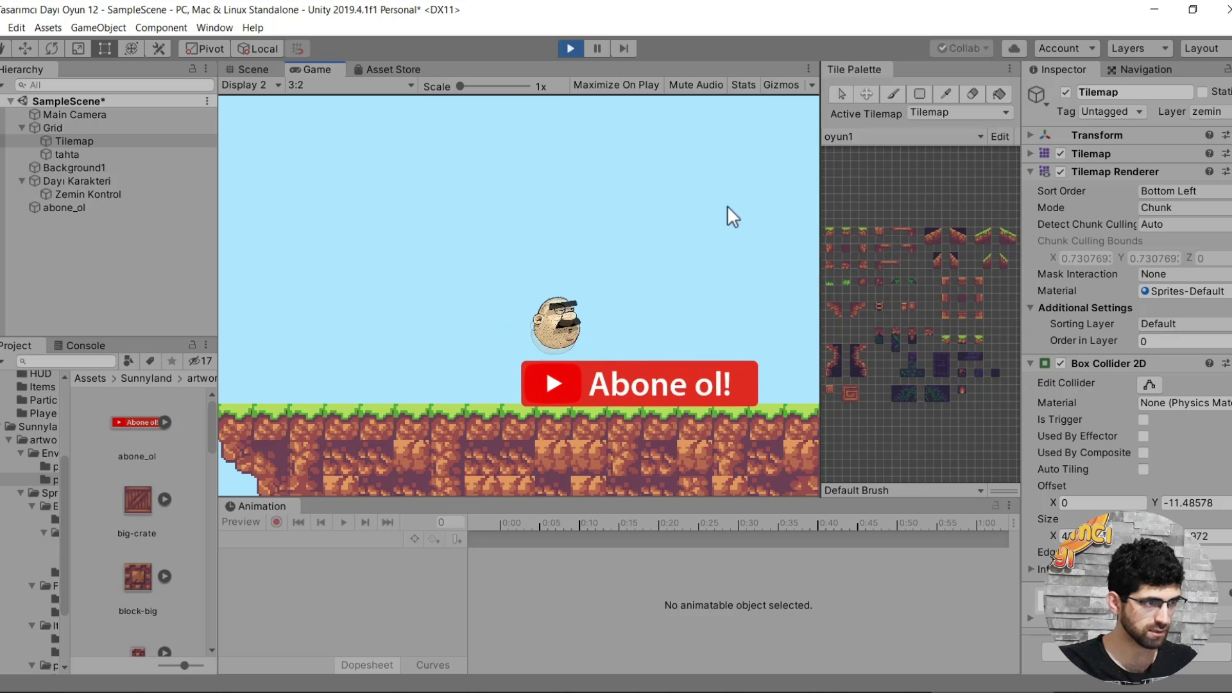
{"action": "key", "text": "Right"}
{"action": "key", "text": "Left"}
{"action": "key", "text": "Left"}
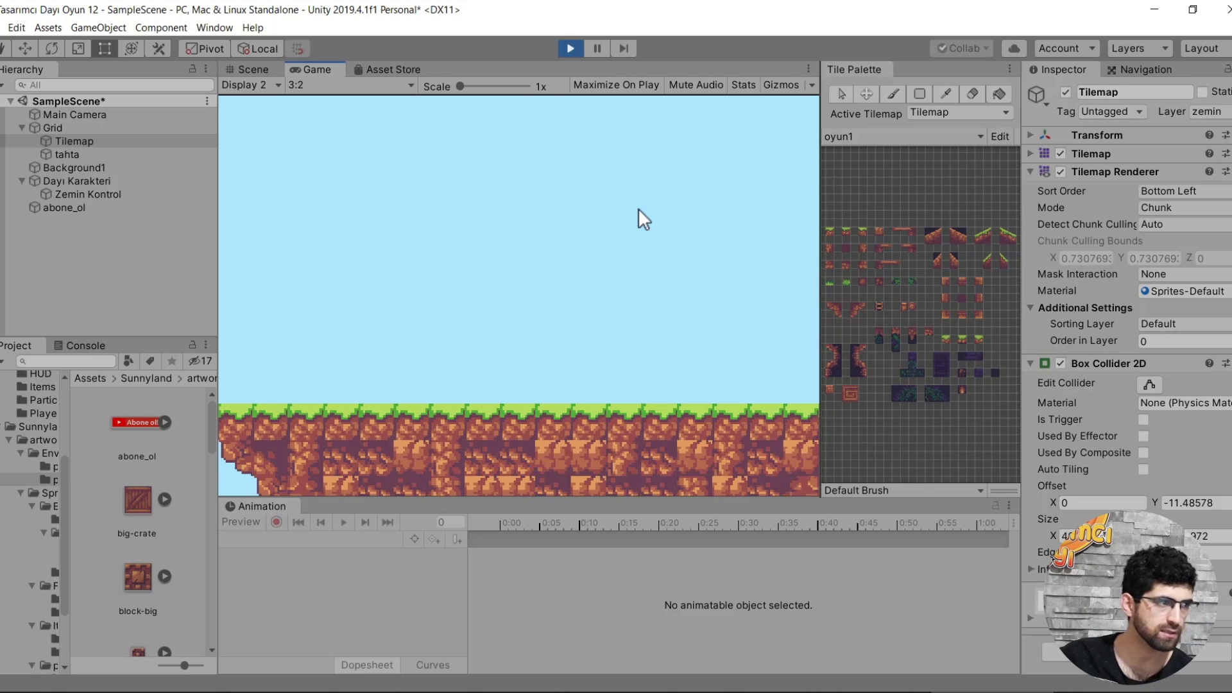
Look at the hareket class in the hareket.cs script in Notepad++, then return to Unity.
{"action": "key", "text": "alt+Tab"}
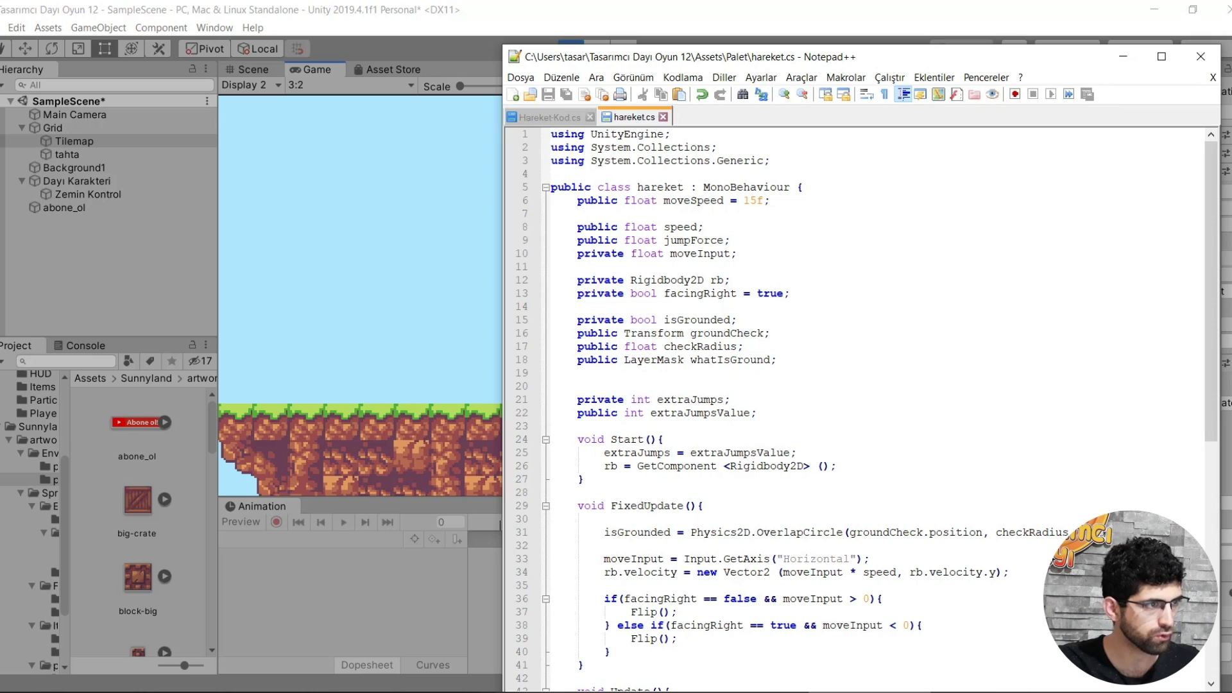
{"action": "double_click", "coordinate": [660, 188]}
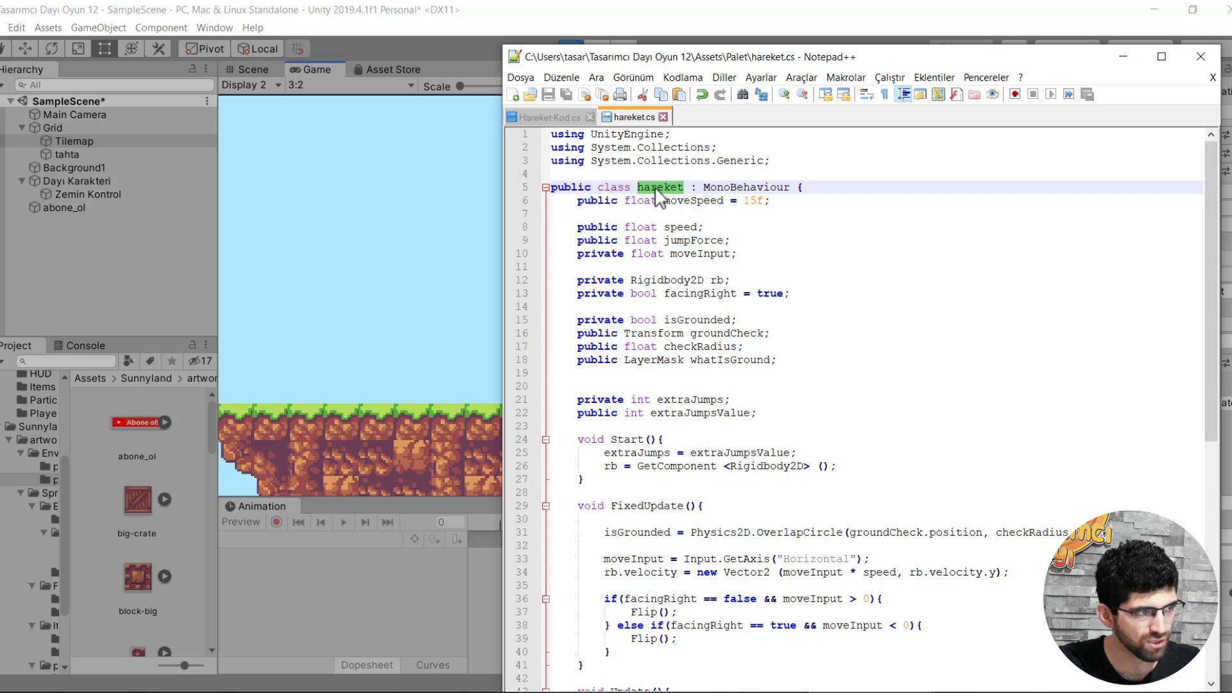
{"action": "left_click", "coordinate": [56, 493]}
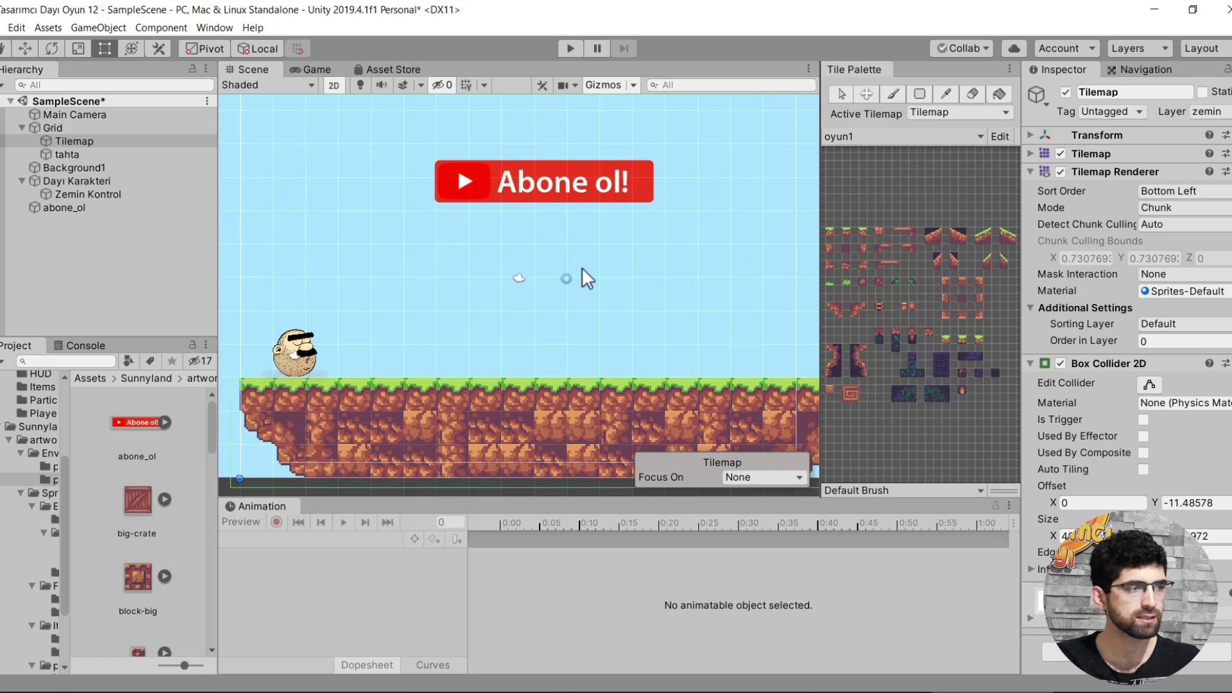
Check the Zemin Kontrol object's Box Collider 2D, then start play mode to drop the Abone ol! sign.
{"action": "left_click", "coordinate": [582, 278]}
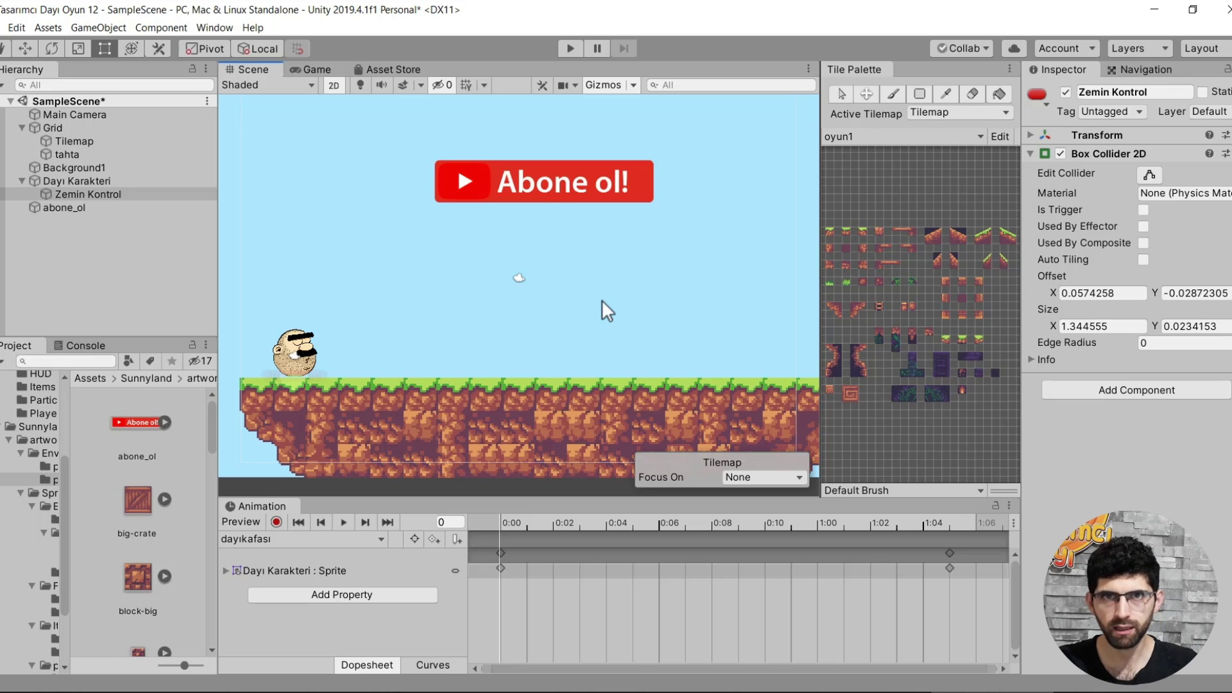
{"action": "left_click", "coordinate": [570, 48]}
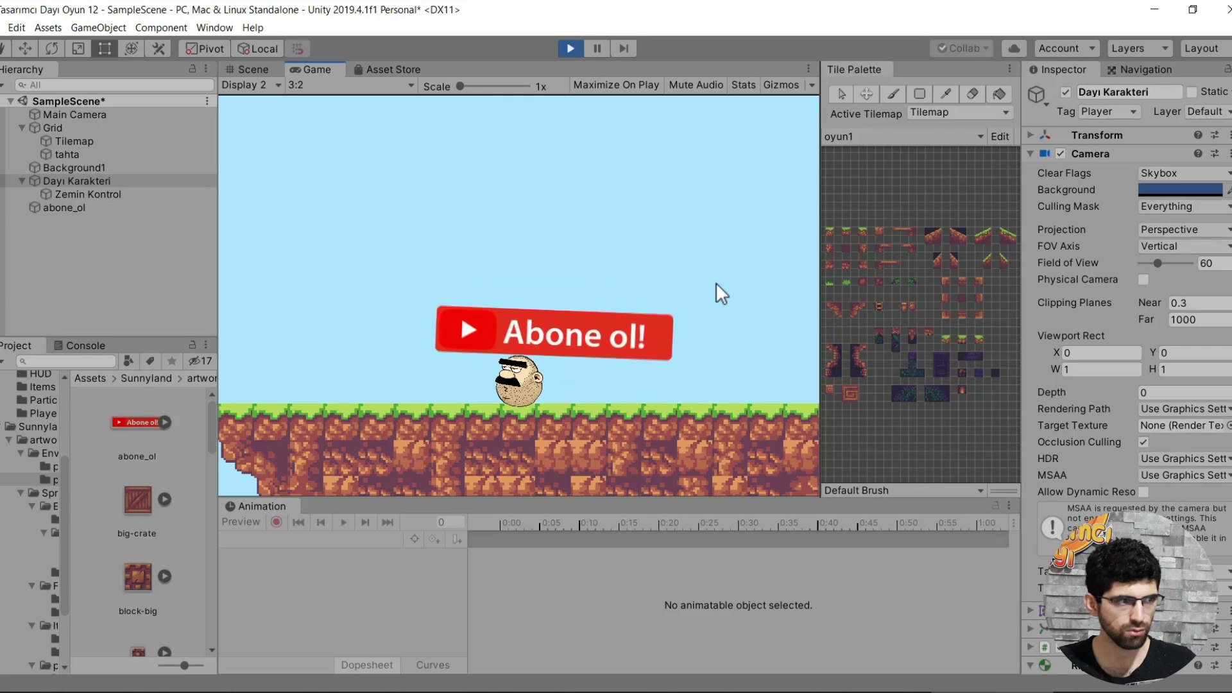
Walk left and right and jump while balancing the Abone ol! sign on the character's head.
{"action": "key", "text": "Left"}
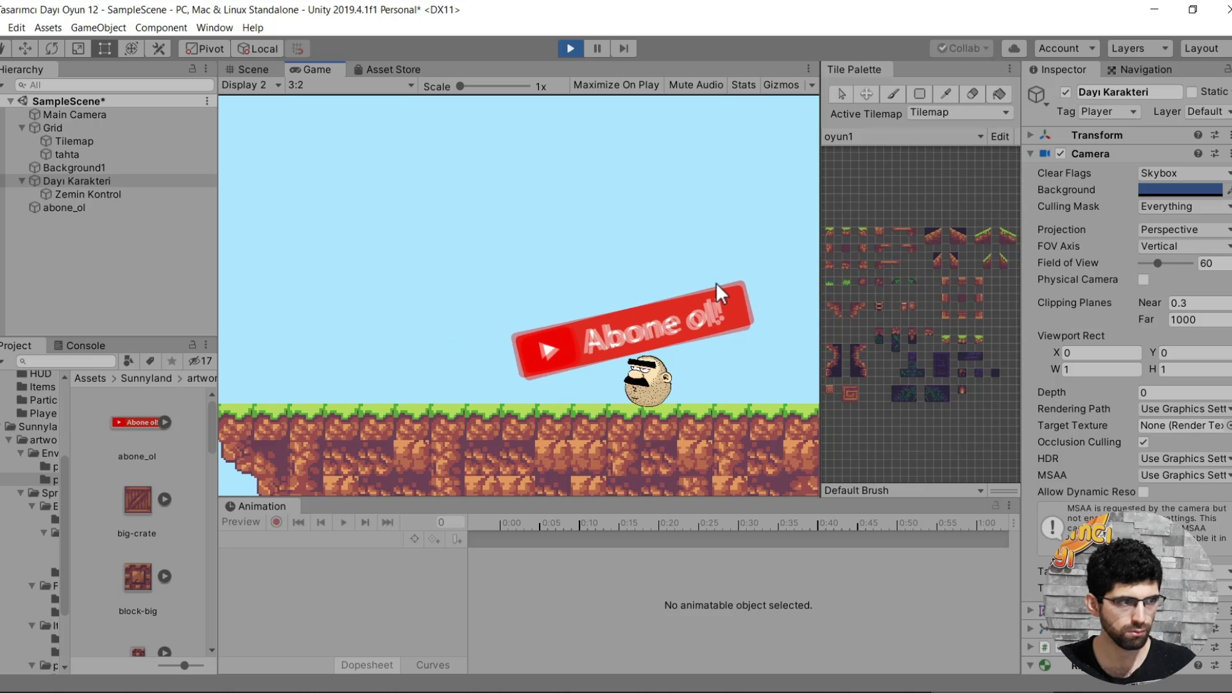
{"action": "key", "text": "Left"}
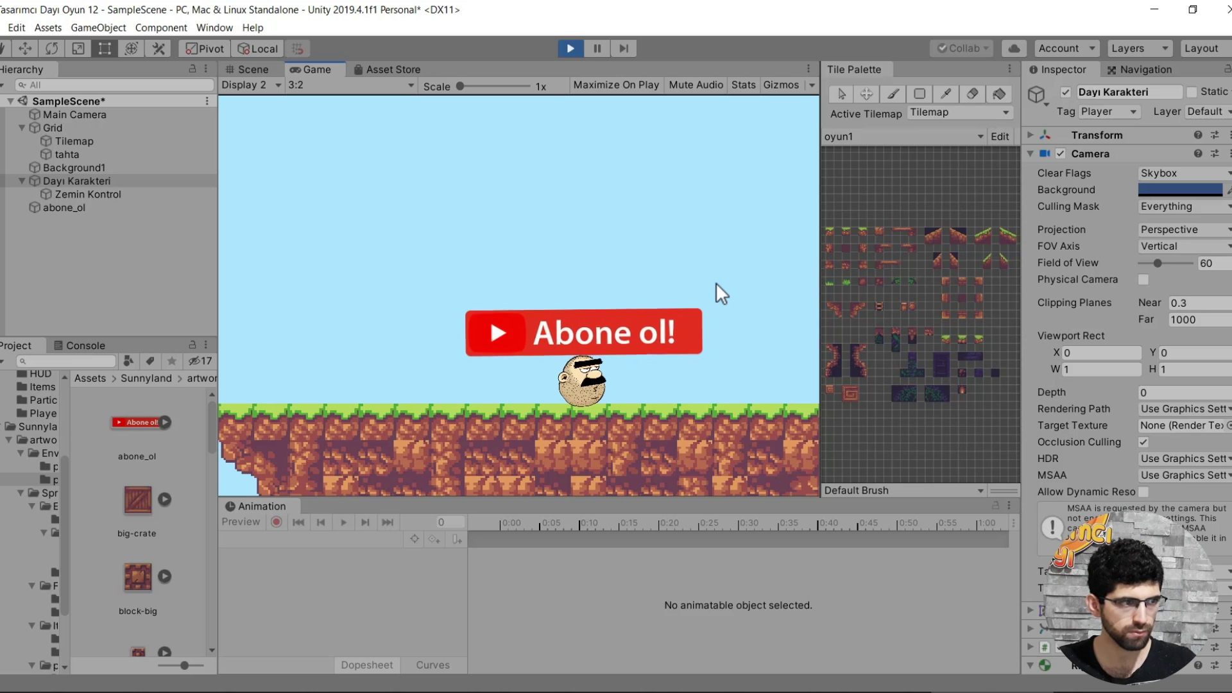
{"action": "key", "text": "Right"}
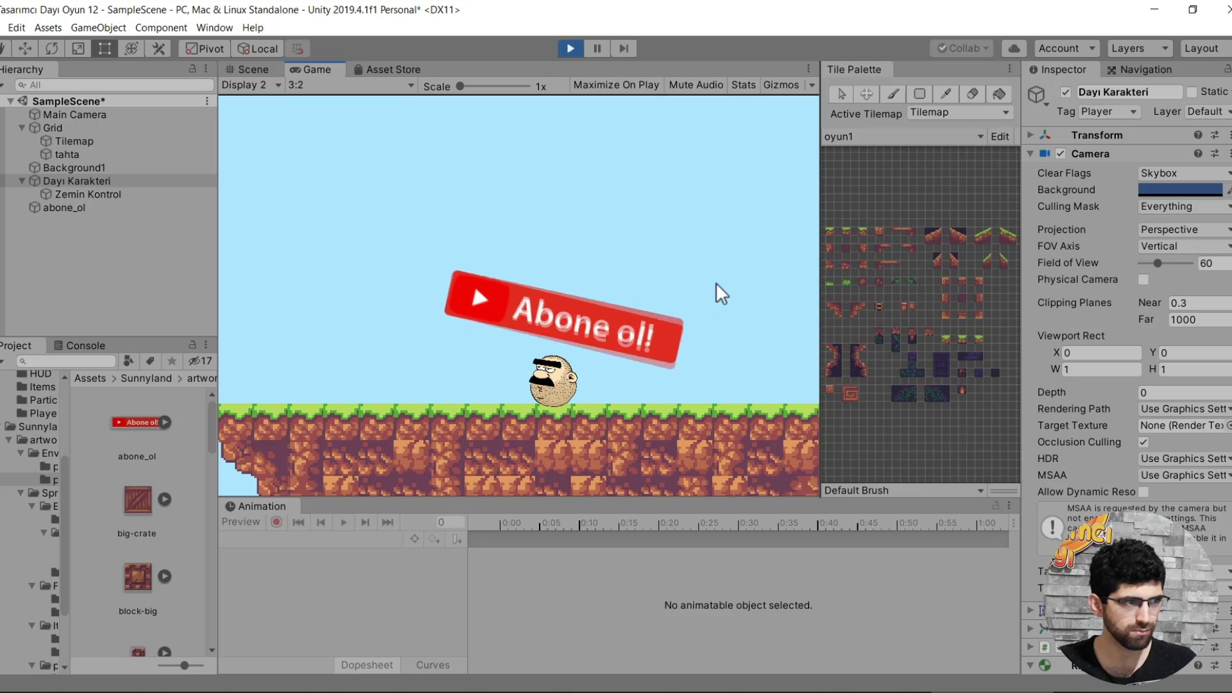
{"action": "key", "text": "Left"}
{"action": "key", "text": "Right"}
{"action": "key", "text": "Left"}
{"action": "key", "text": "Right"}
{"action": "key", "text": "Left"}
{"action": "key", "text": "space"}
{"action": "key", "text": "Right"}
{"action": "key", "text": "Left"}
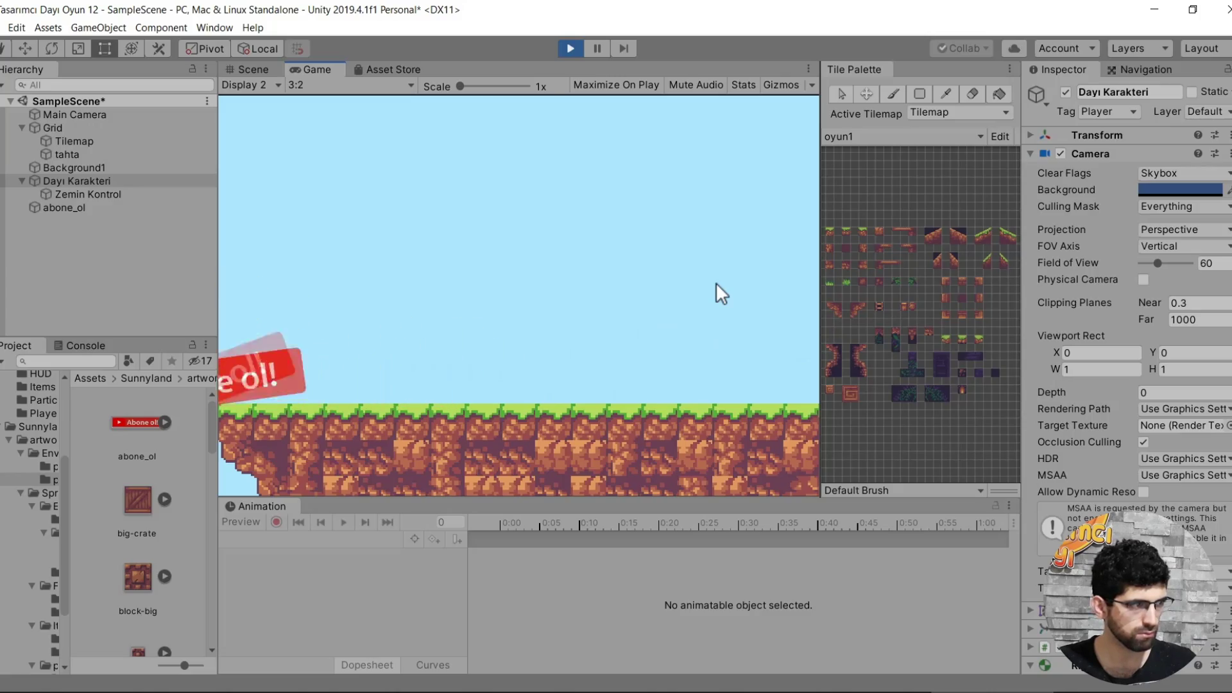